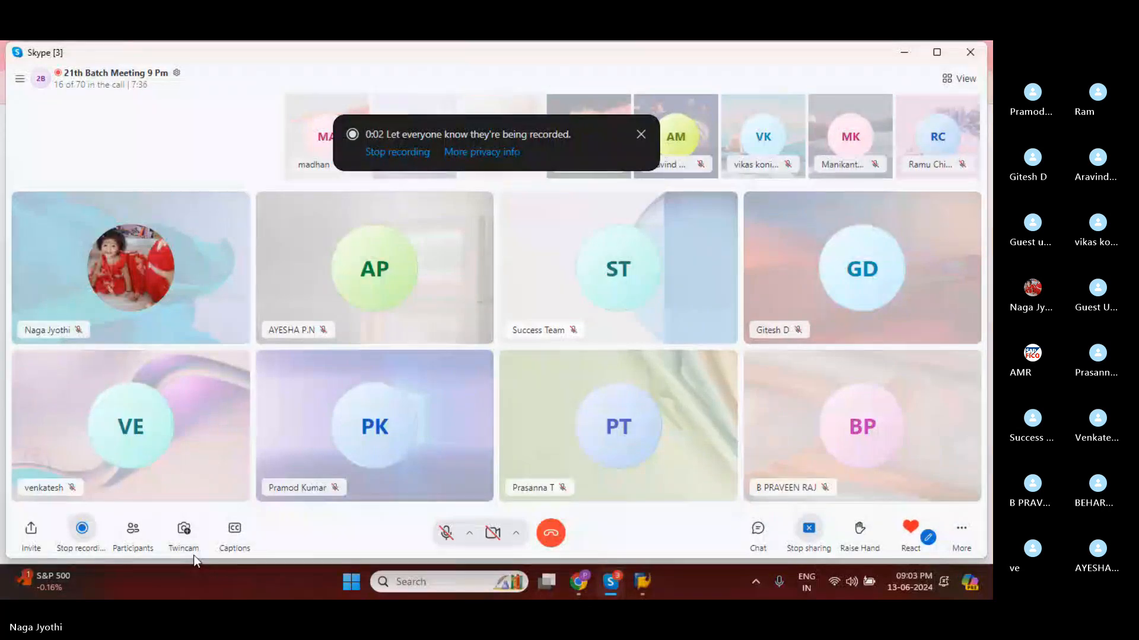
# Switch to SAP Logon, open the EH7 system entry, and log on with the user ID and account password.
pyautogui.click(643, 583)
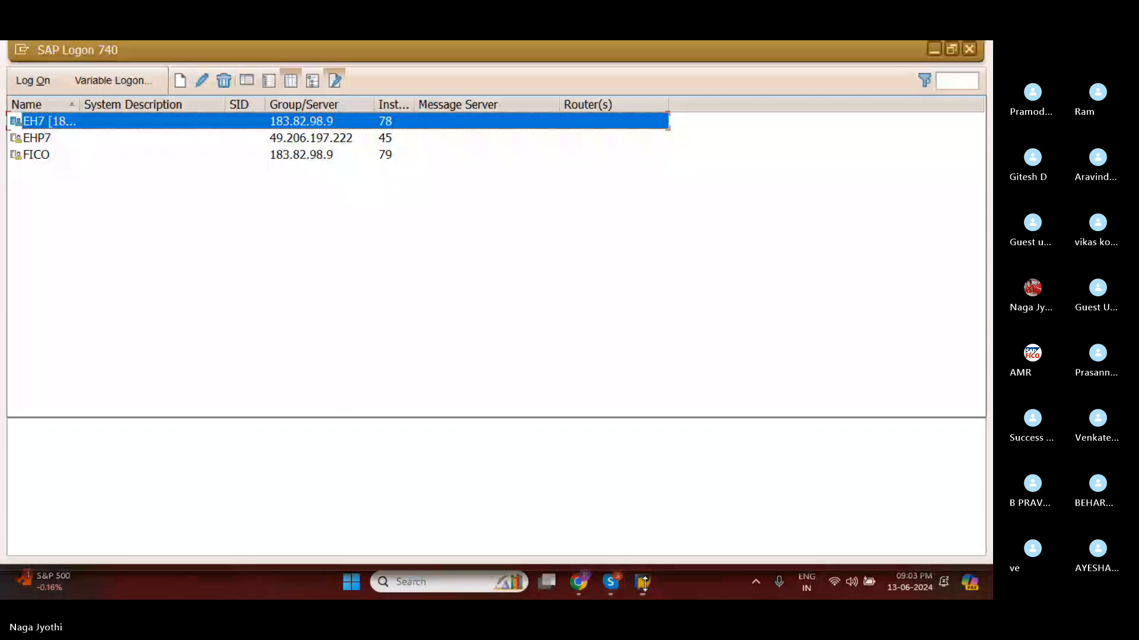
pyautogui.doubleClick(90, 126)
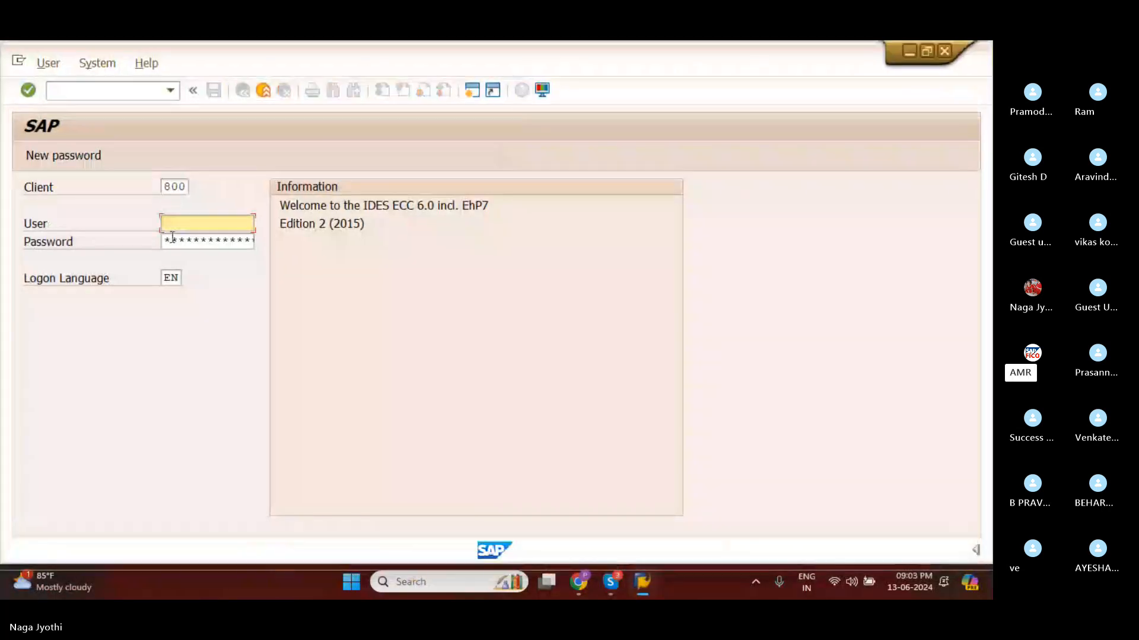
pyautogui.write('78')
pyautogui.click(173, 240)
pyautogui.click(173, 244)
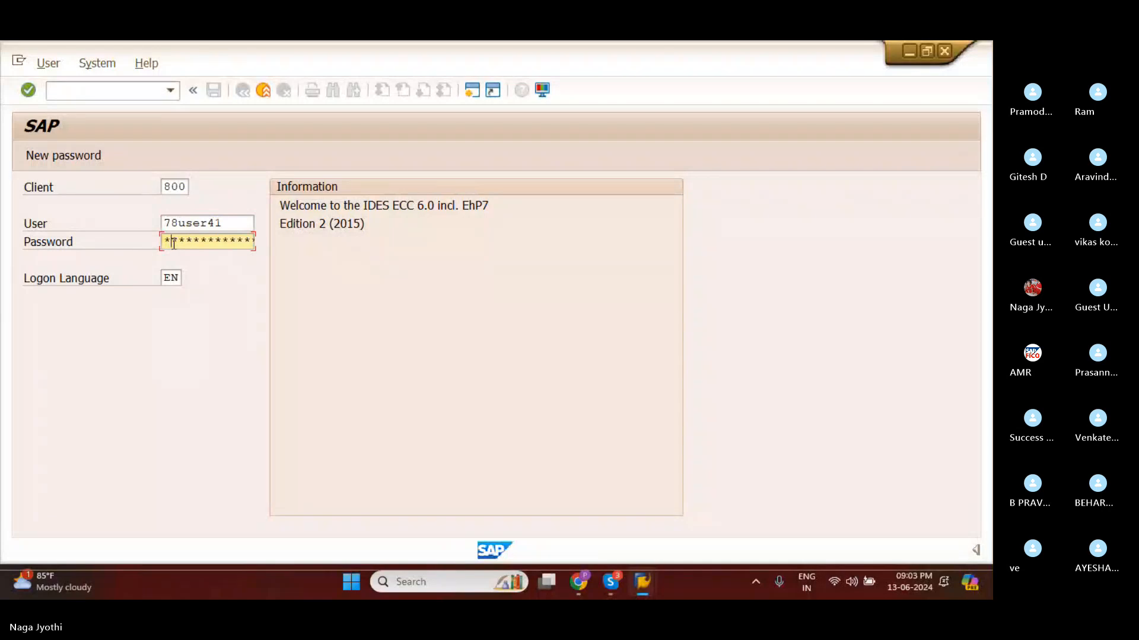
pyautogui.press('Return')
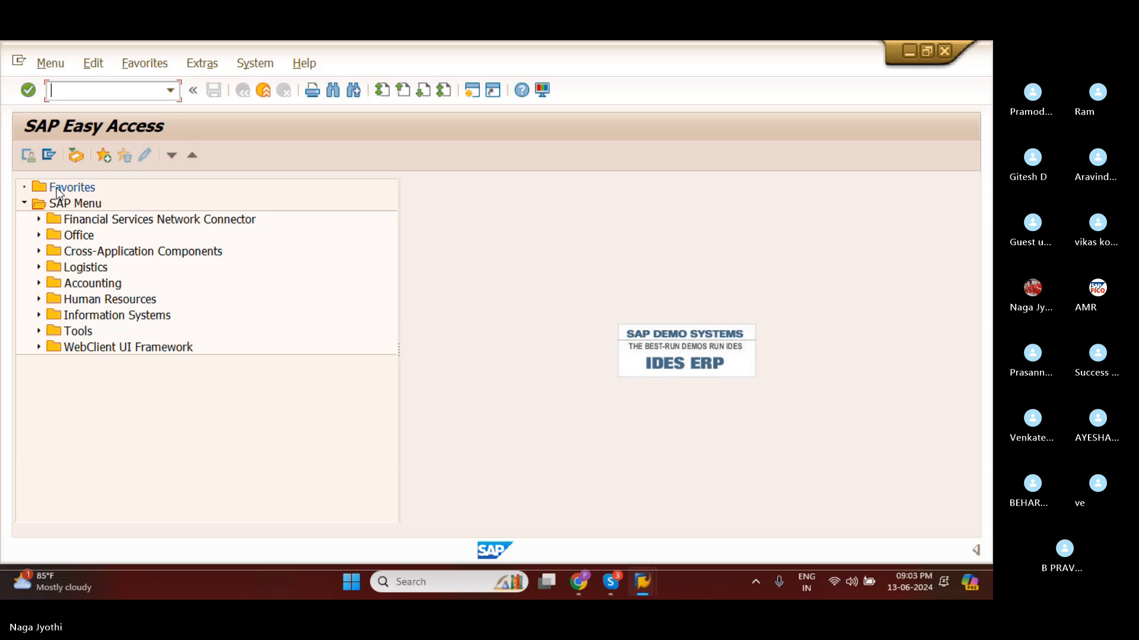
# Expand the SAP Menu through Accounting, Financial Accounting and General Ledger down to the Document Entry transactions.
pyautogui.click(39, 283)
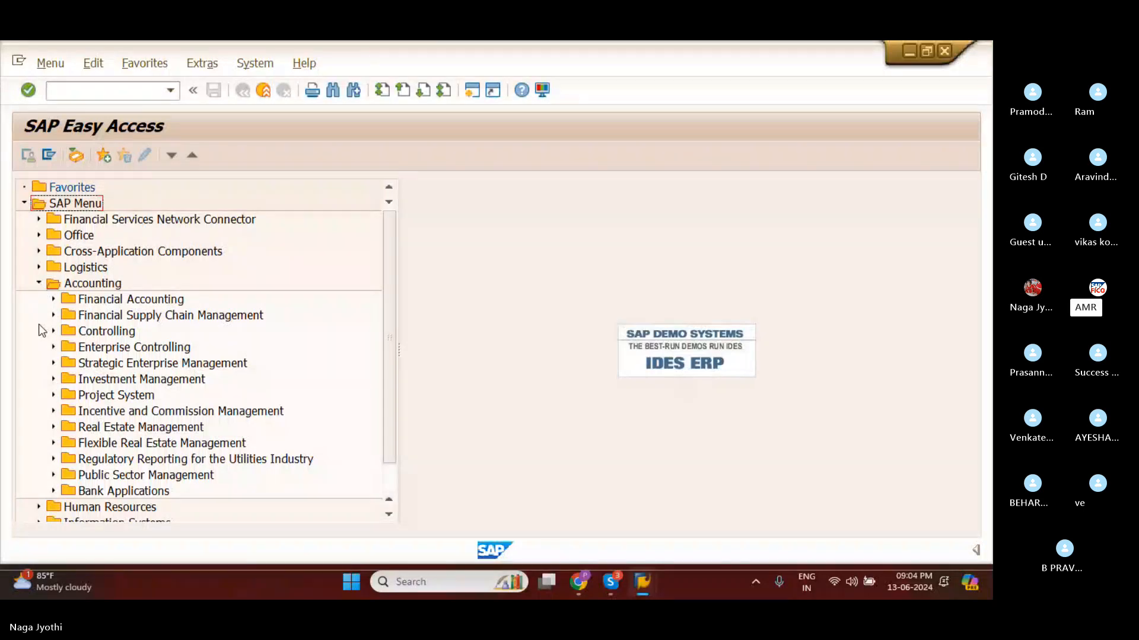
pyautogui.click(53, 299)
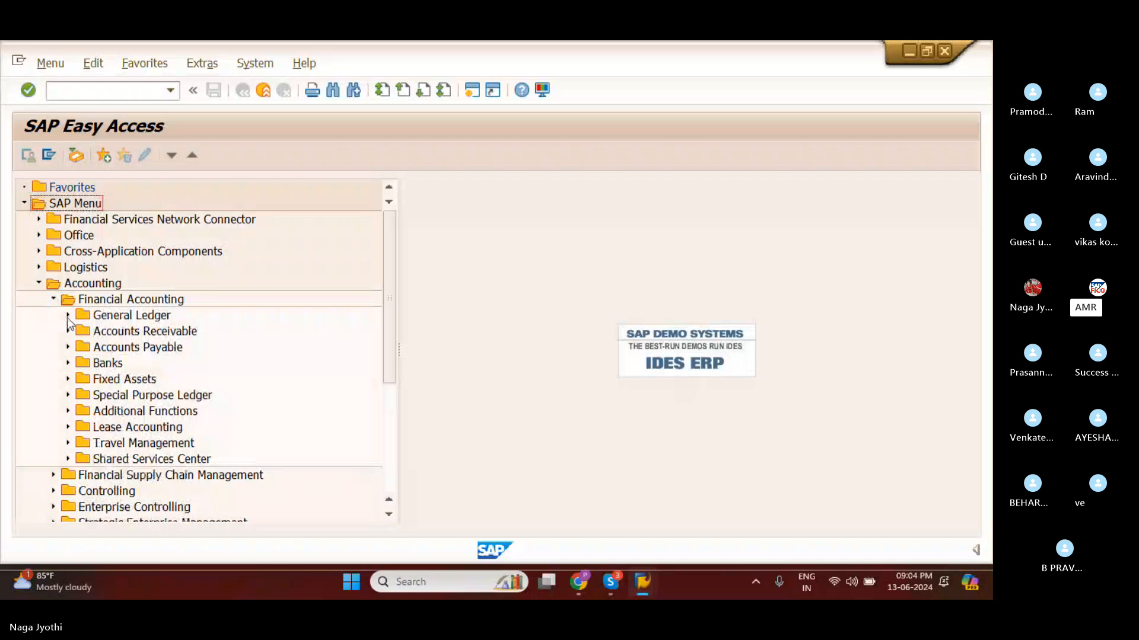
pyautogui.click(68, 319)
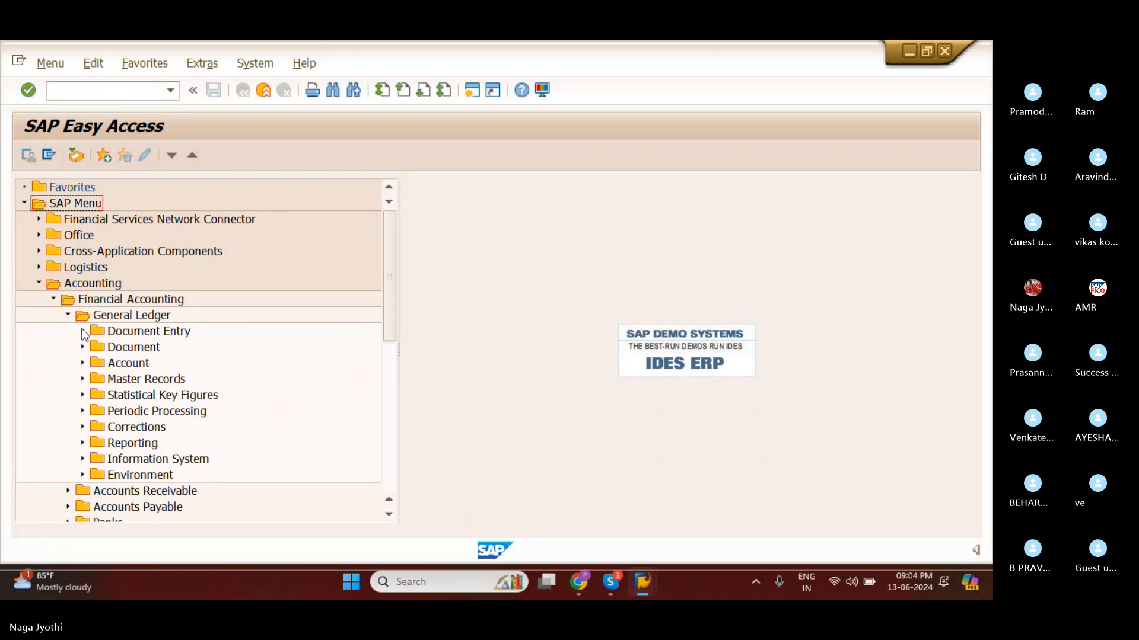
pyautogui.click(83, 333)
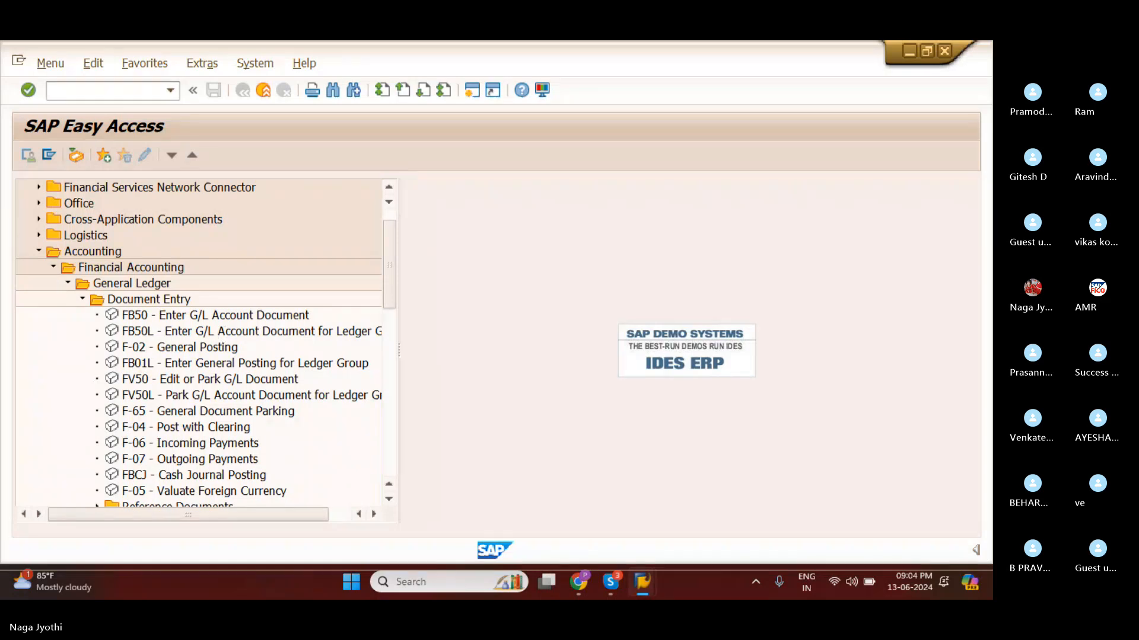
# Add the Document Entry transactions FB50, FB50L and F-02 to the Favorites folder.
pyautogui.click(252, 599)
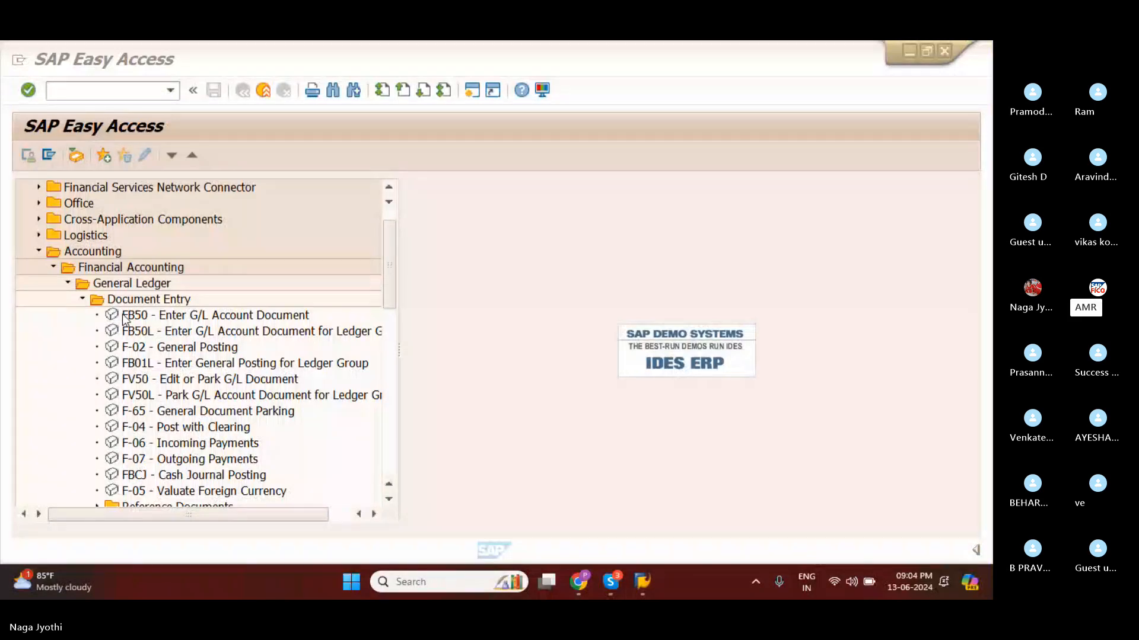
pyautogui.scroll(-2, 125, 320)
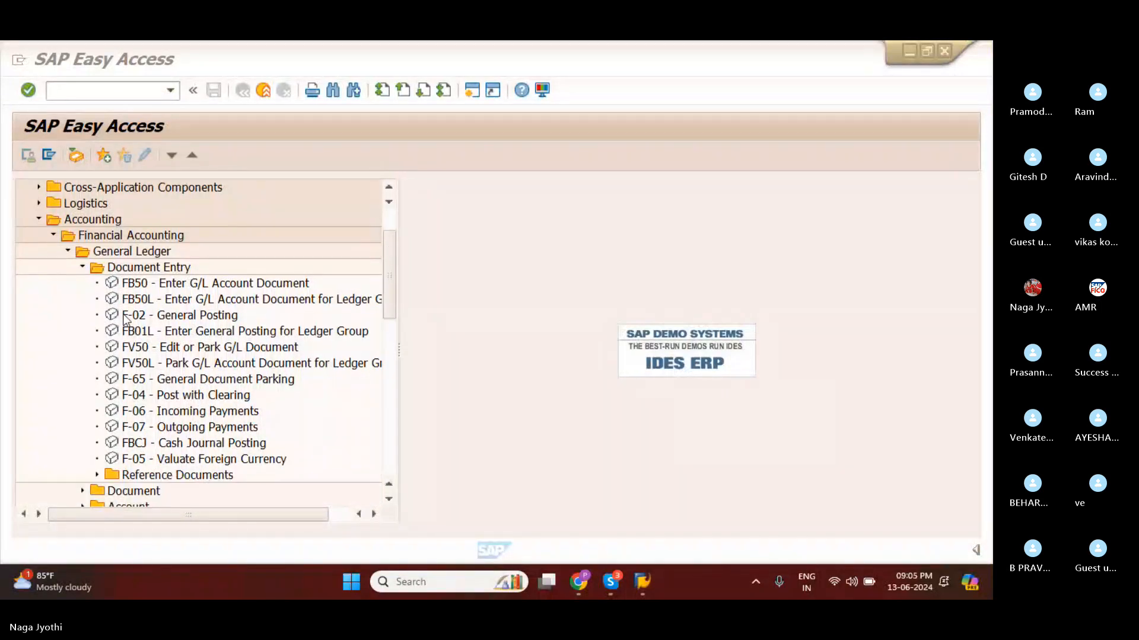
pyautogui.scroll(1, 126, 320)
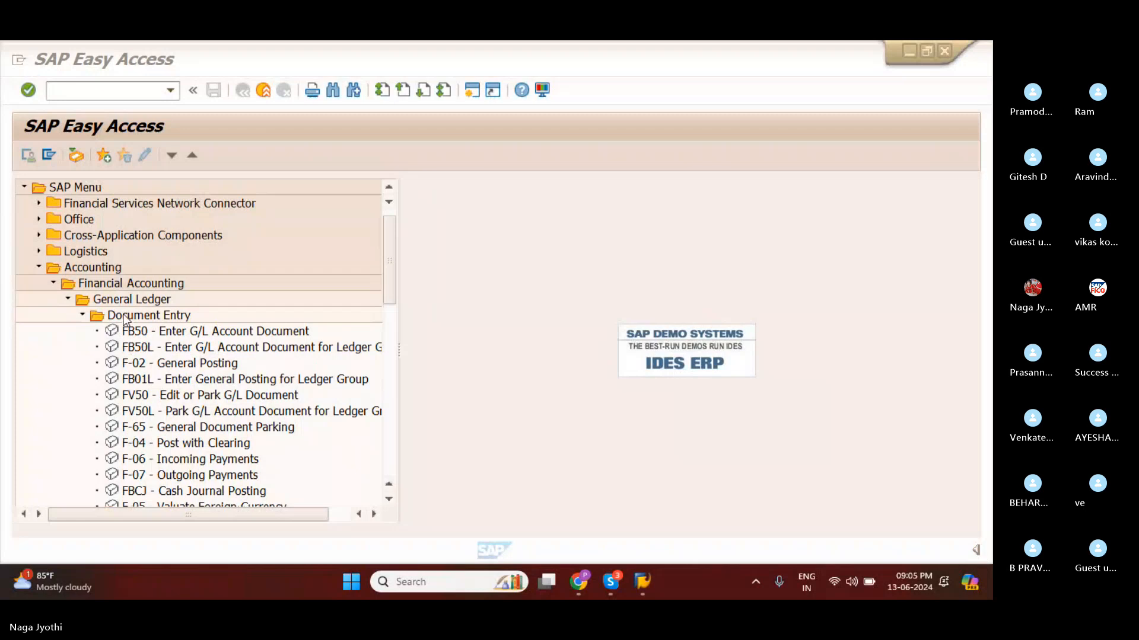
pyautogui.scroll(1, 126, 320)
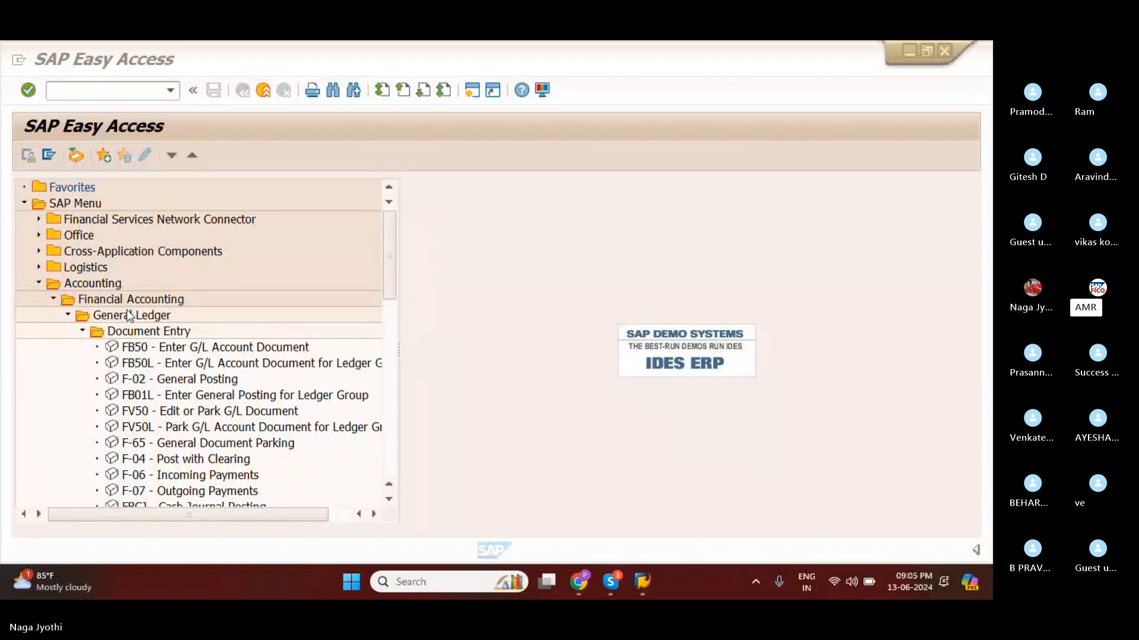
pyautogui.click(127, 349)
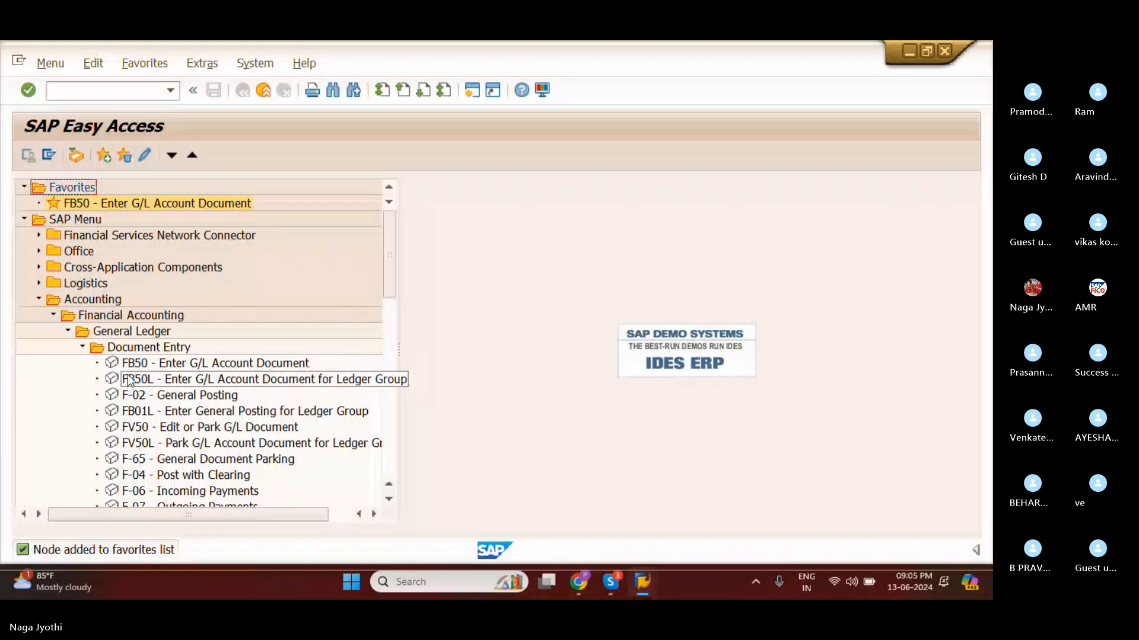
pyautogui.click(130, 381)
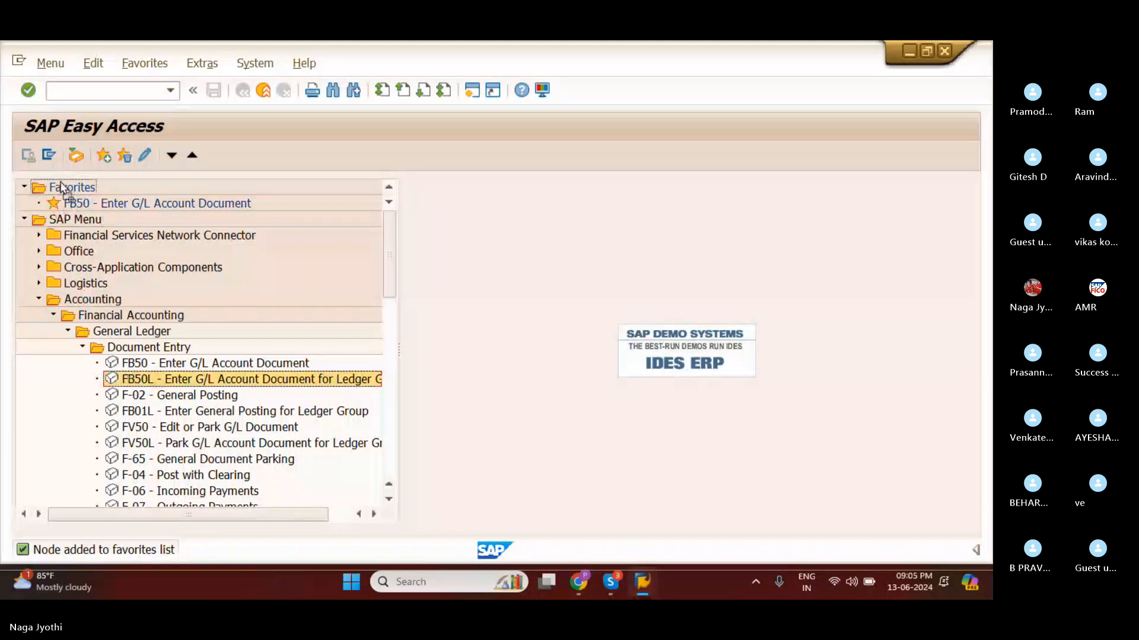
pyautogui.moveTo(61, 183); pyautogui.dragTo(61, 183)
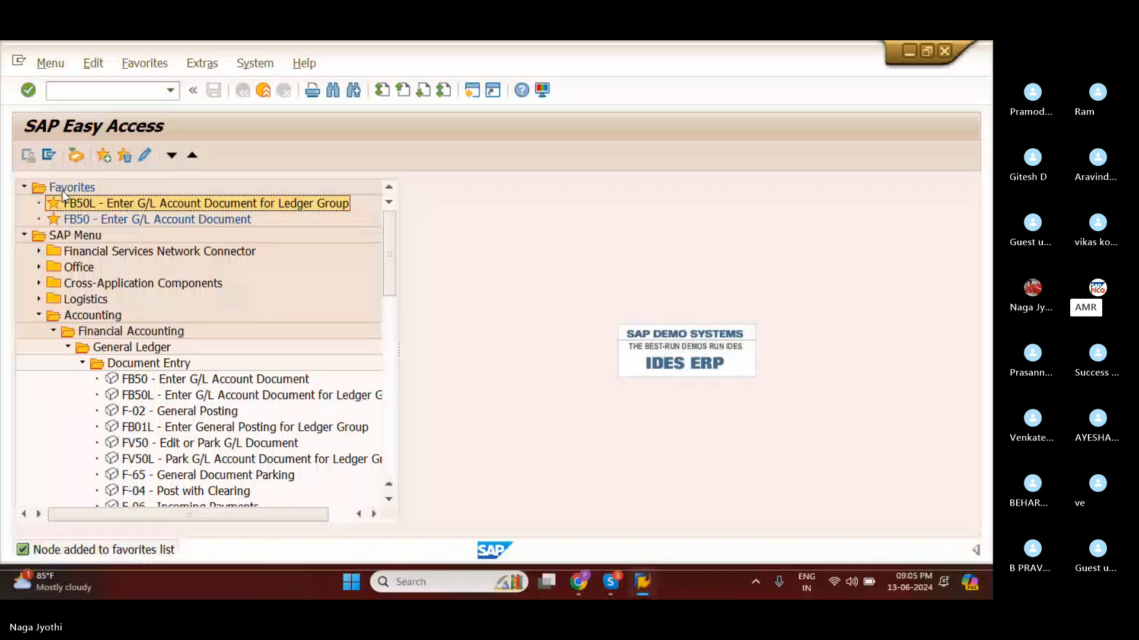
pyautogui.moveTo(123, 413); pyautogui.dragTo(62, 186)
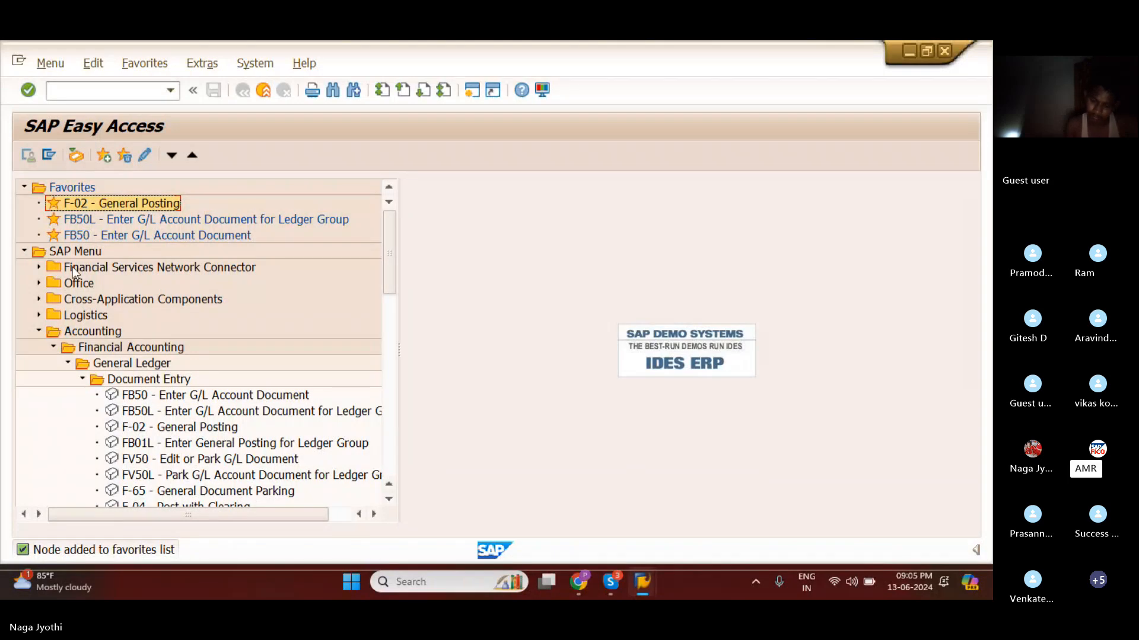
pyautogui.click(79, 189)
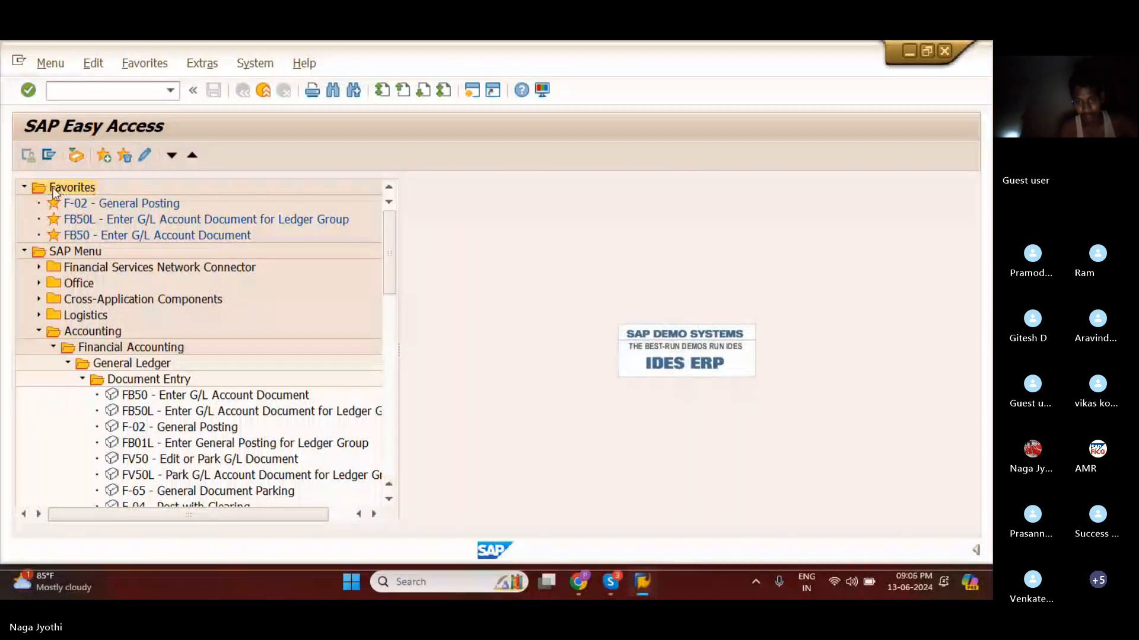
pyautogui.rightClick(59, 194)
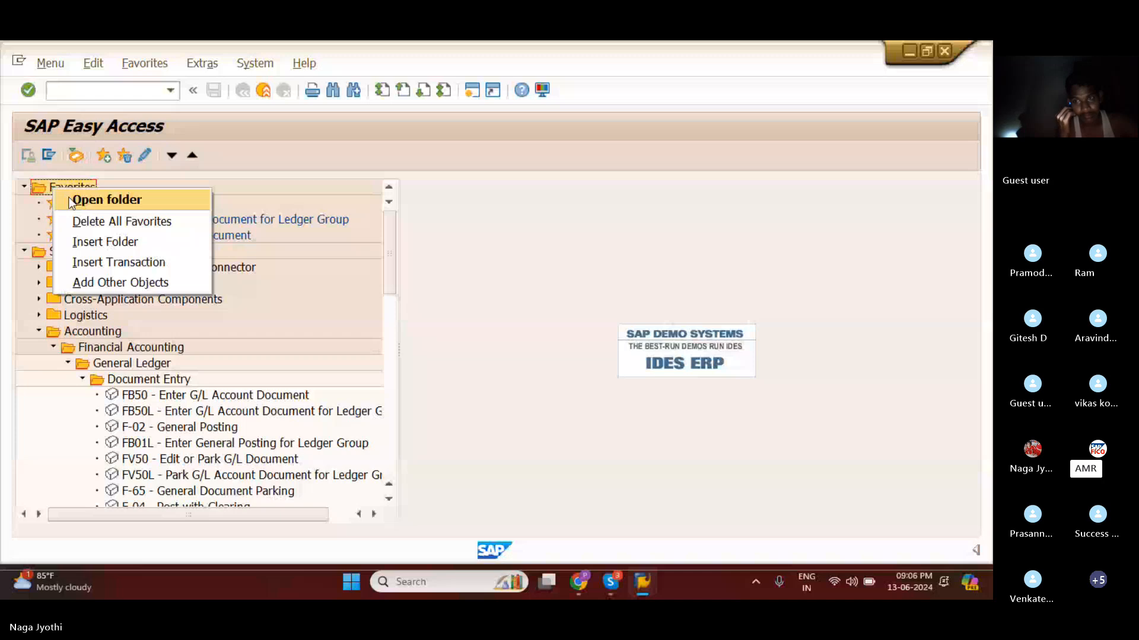
pyautogui.click(128, 64)
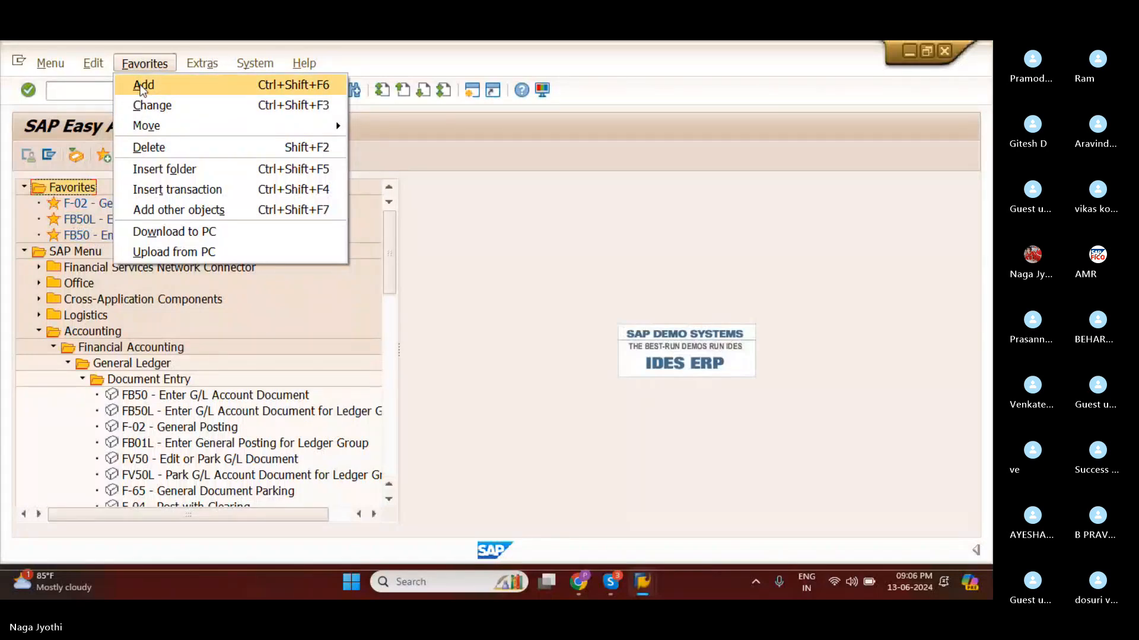
pyautogui.click(452, 211)
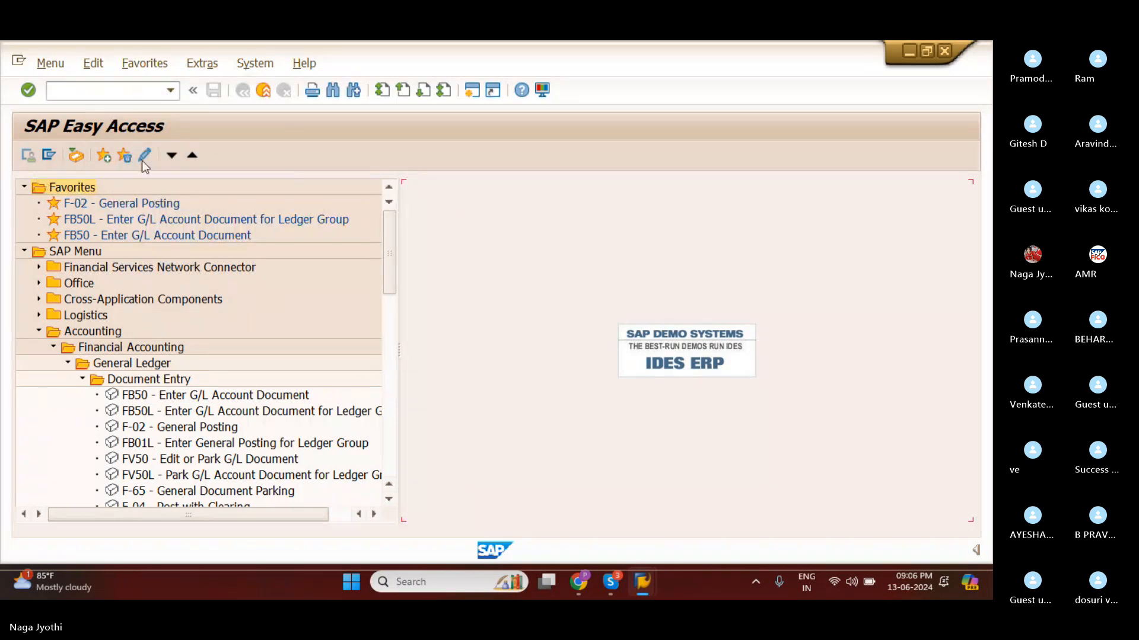
# Insert the transaction FB70 into the Favorites folder by its transaction code.
pyautogui.rightClick(53, 187)
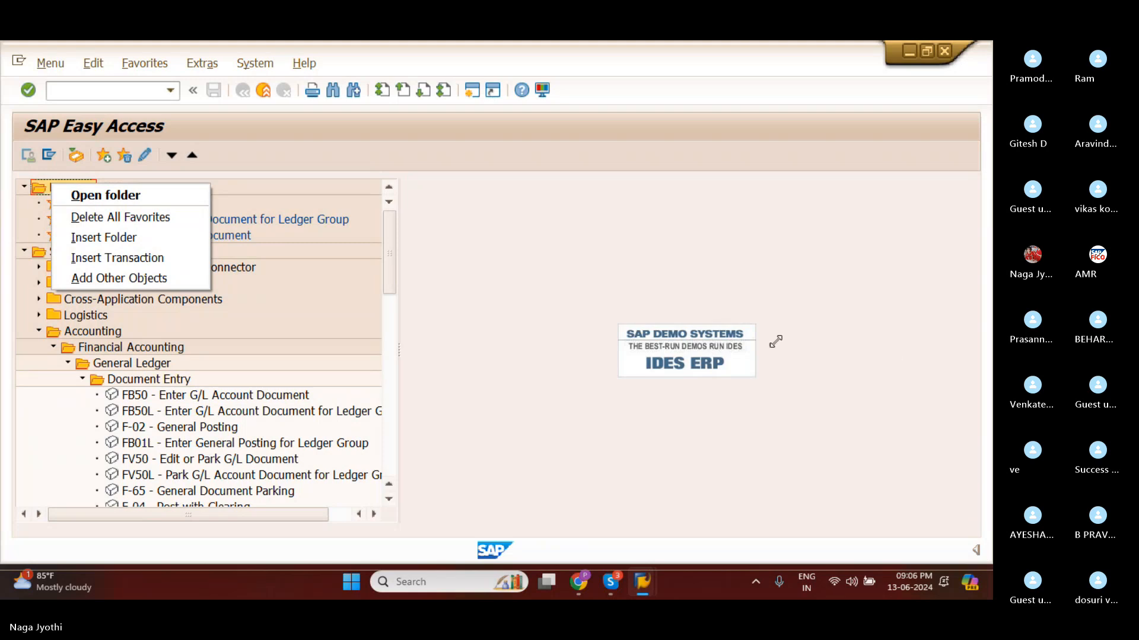
pyautogui.click(95, 259)
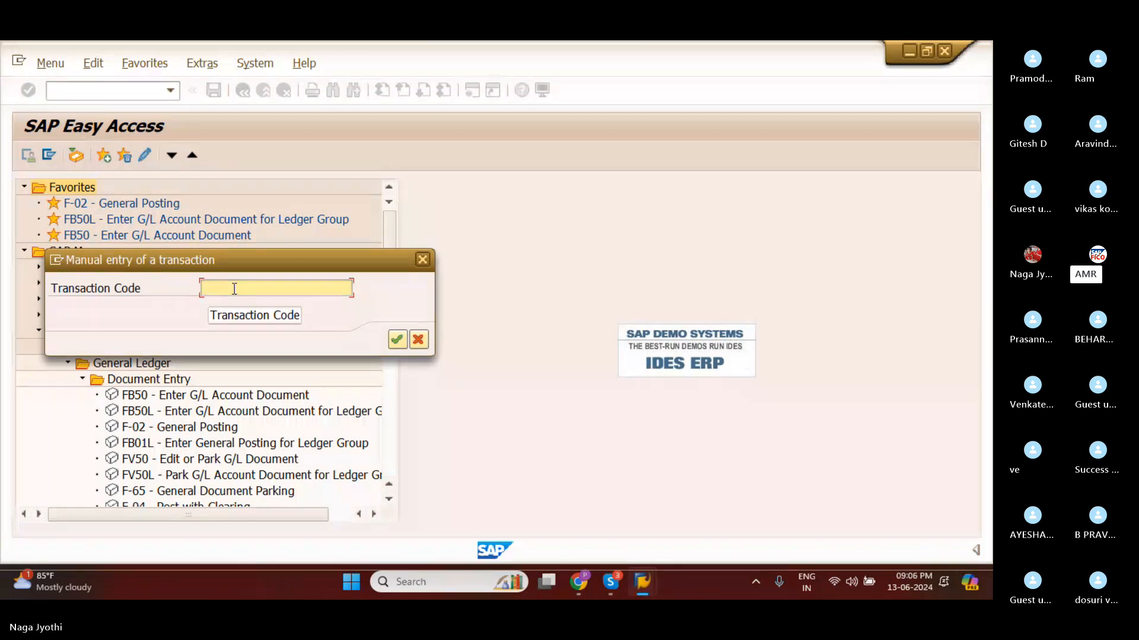
pyautogui.write('fb')
pyautogui.press('BackSpace')
pyautogui.press('BackSpace')
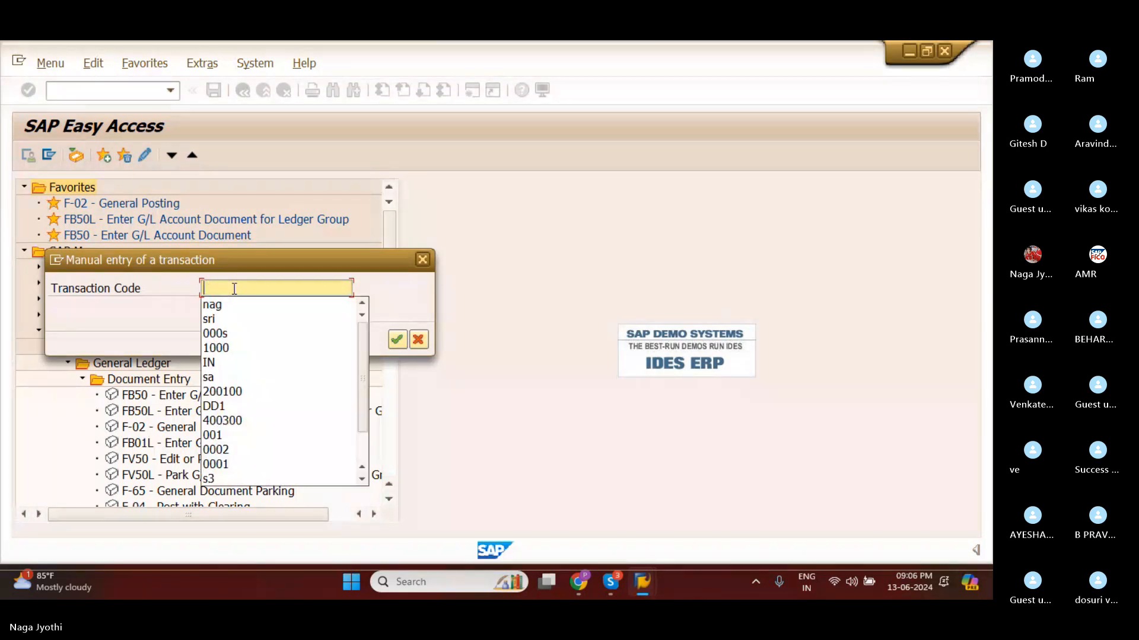
pyautogui.write('FB70')
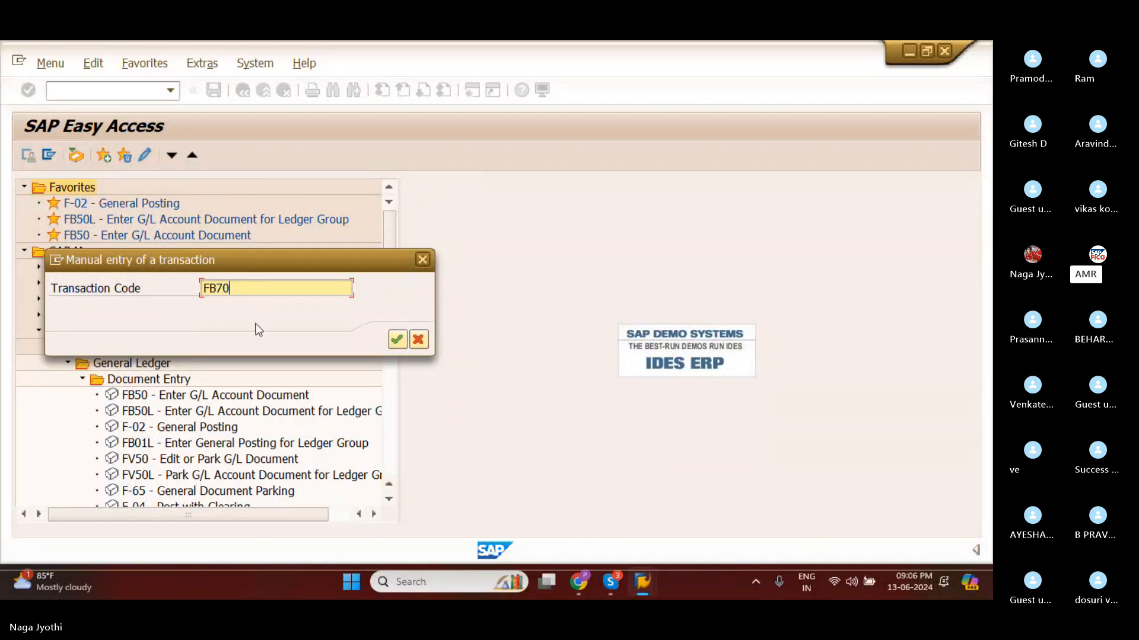
pyautogui.click(398, 340)
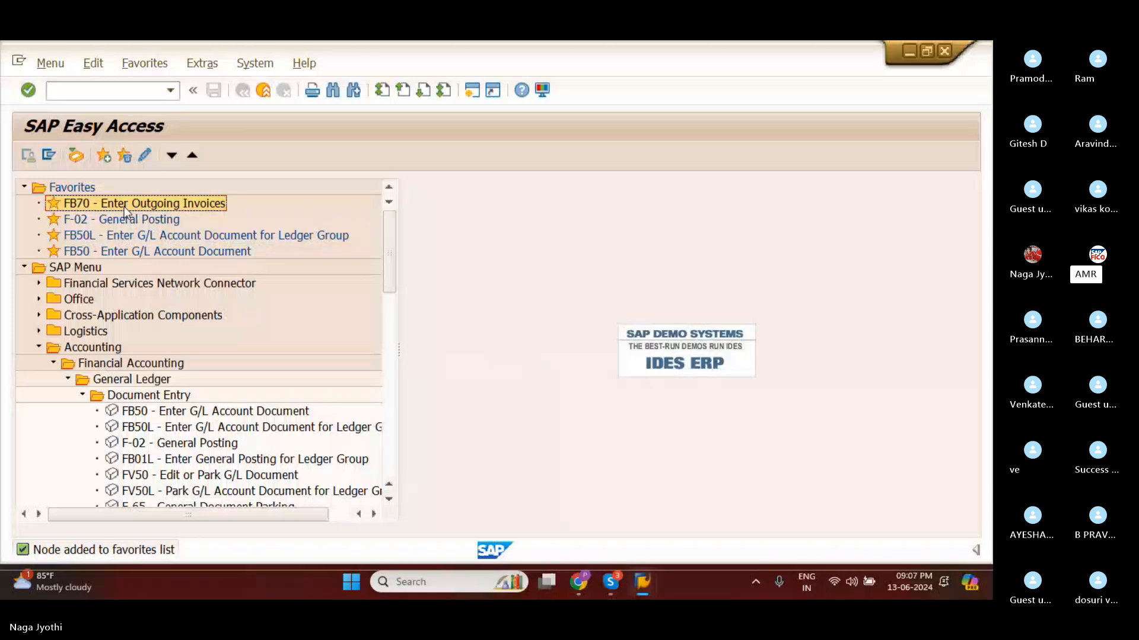
# Insert the transaction FB60 into the Favorites folder by its transaction code.
pyautogui.rightClick(63, 187)
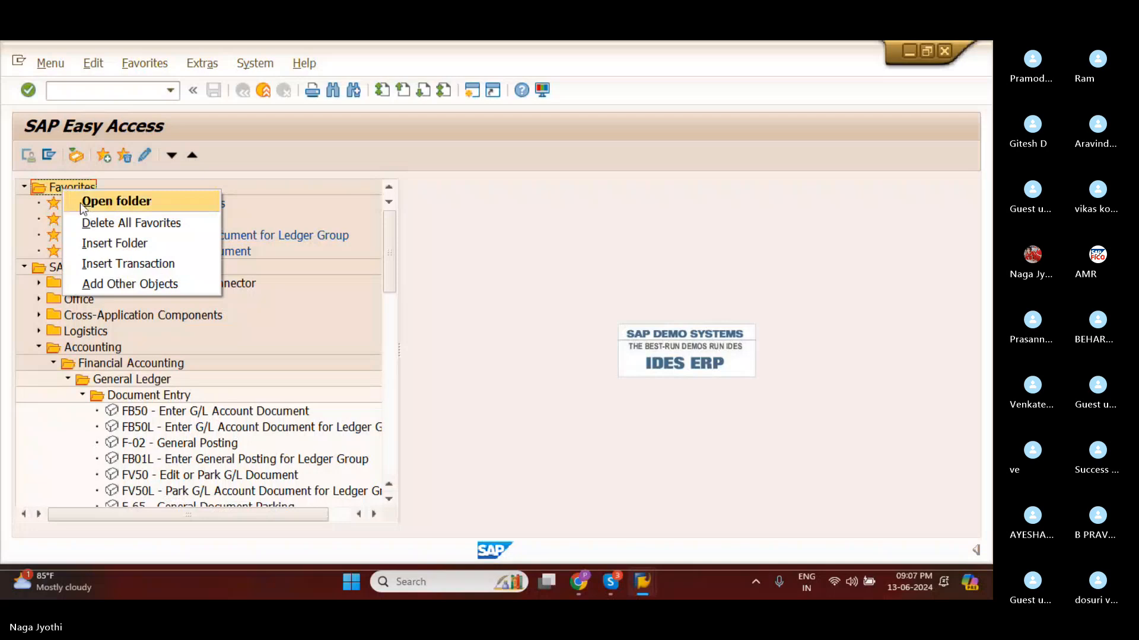
pyautogui.click(109, 264)
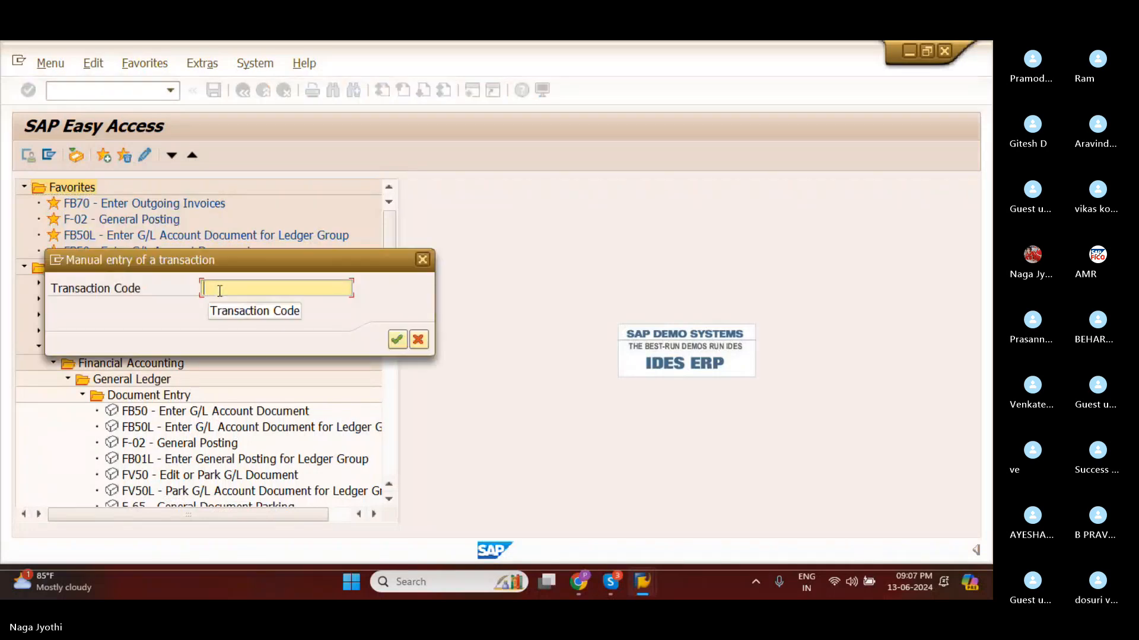
pyautogui.write('F')
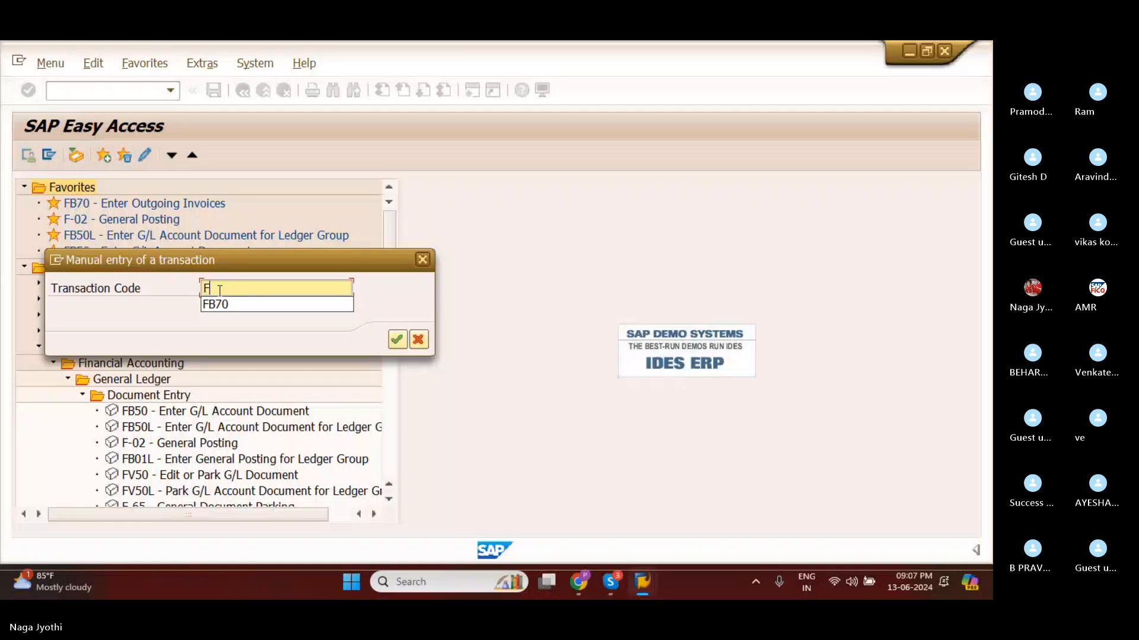
pyautogui.write('-')
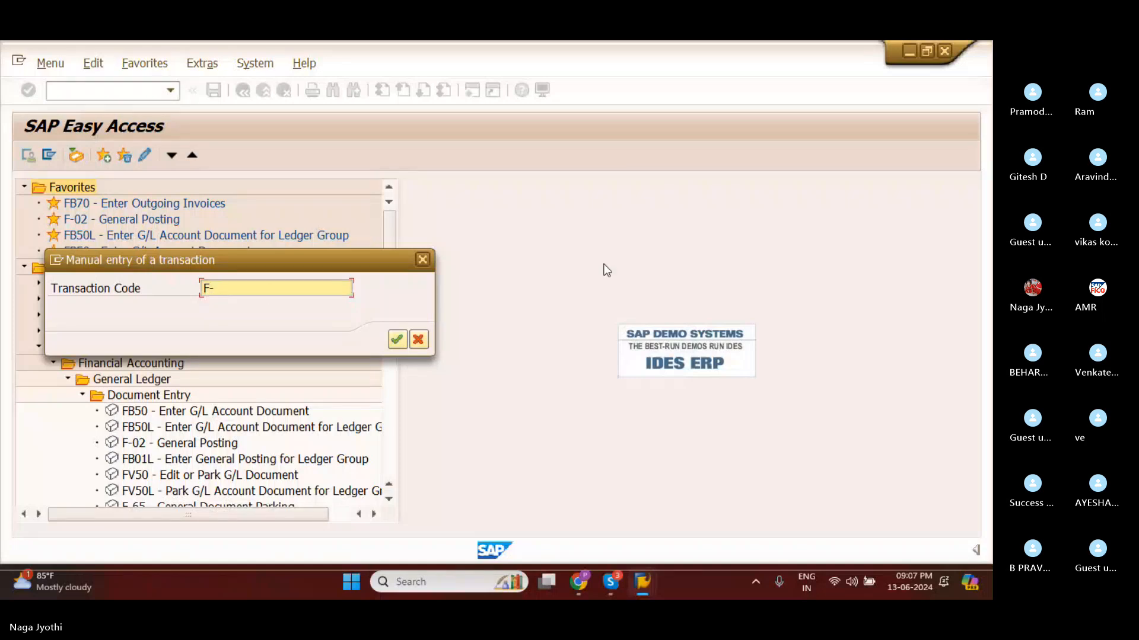
pyautogui.click(784, 329)
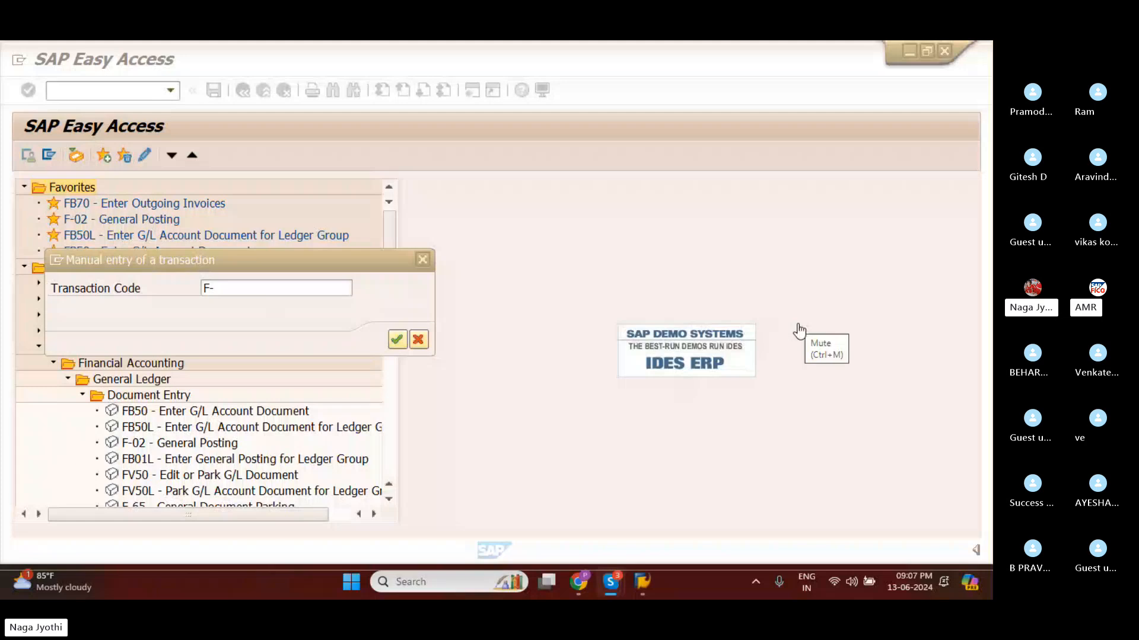
pyautogui.click(217, 289)
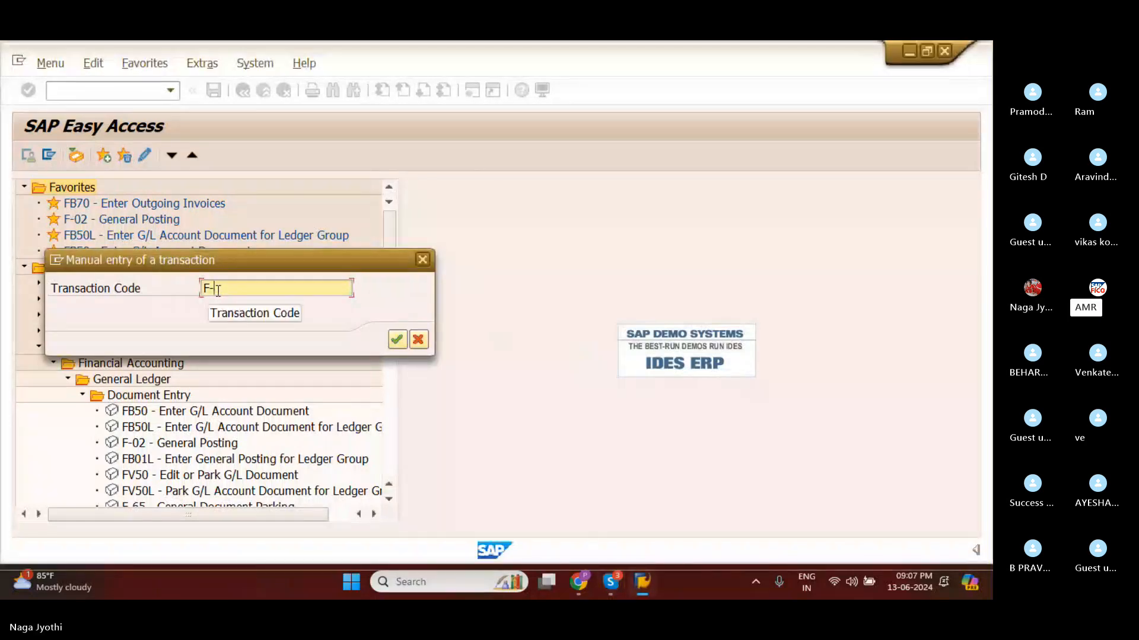
pyautogui.write('F-')
pyautogui.press('BackSpace')
pyautogui.write('B60')
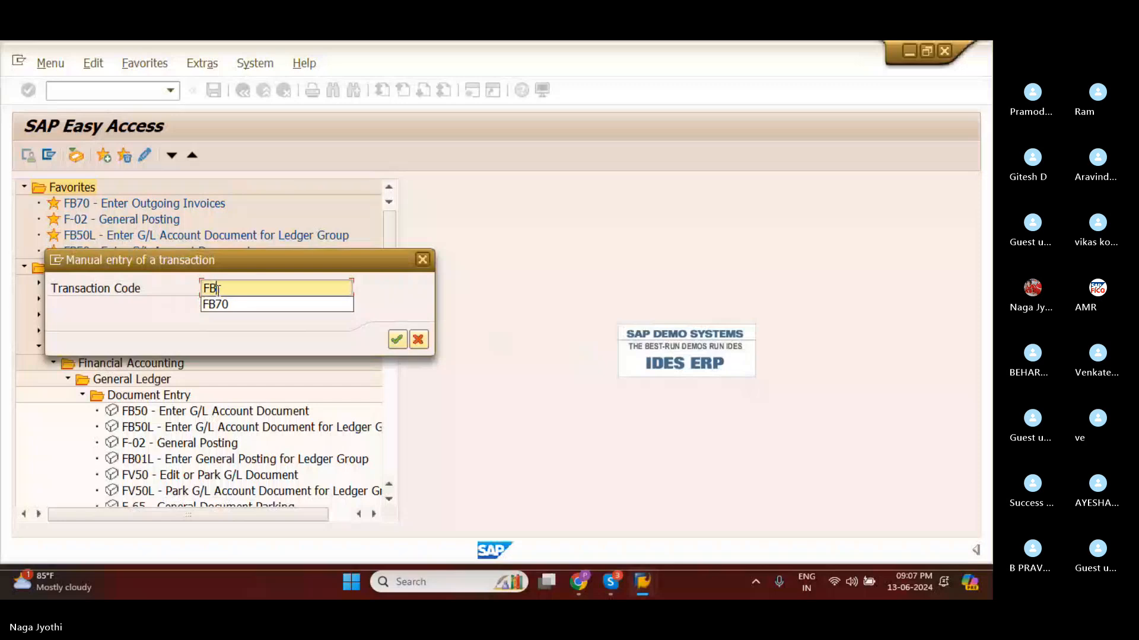
pyautogui.click(396, 340)
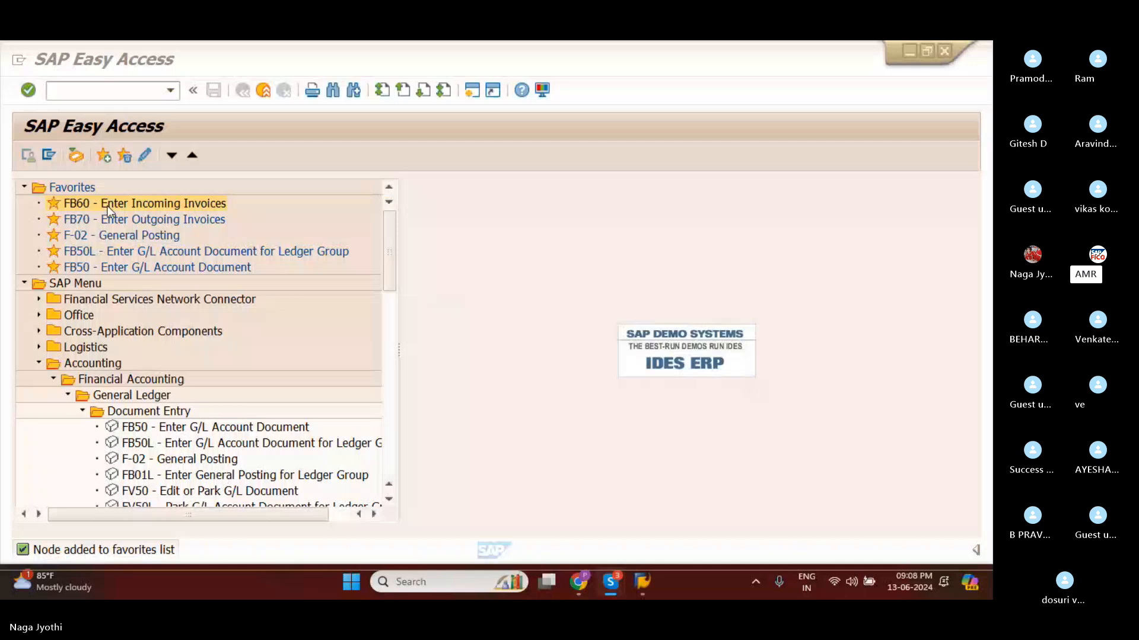
# Delete the transactions FB50 and F-02 from the Favorites folder.
pyautogui.click(82, 268)
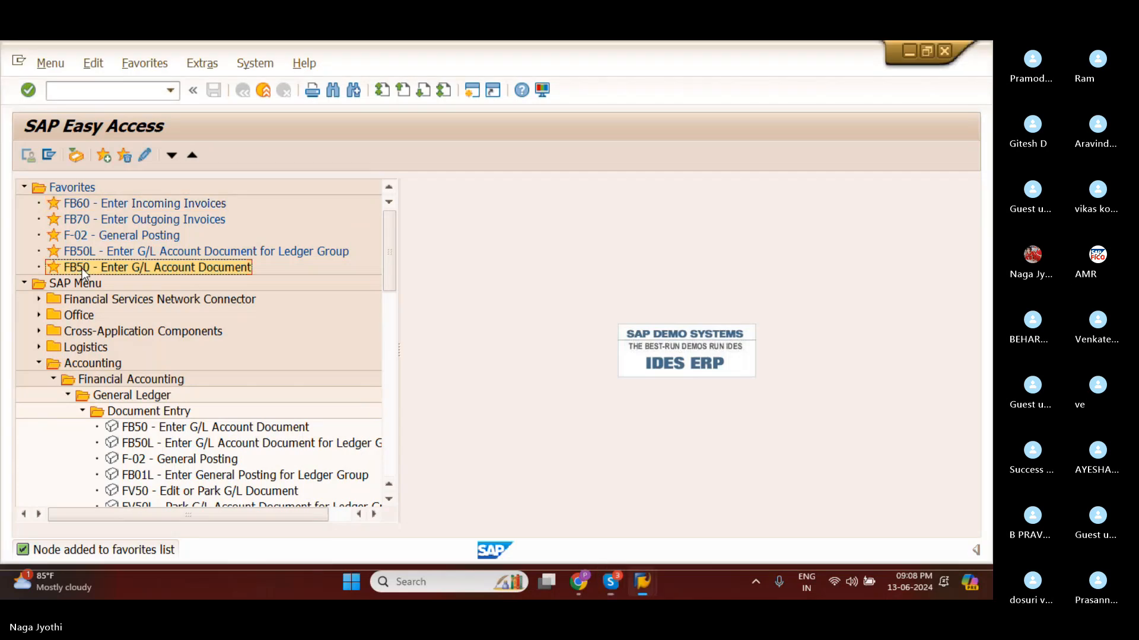
pyautogui.rightClick(82, 268)
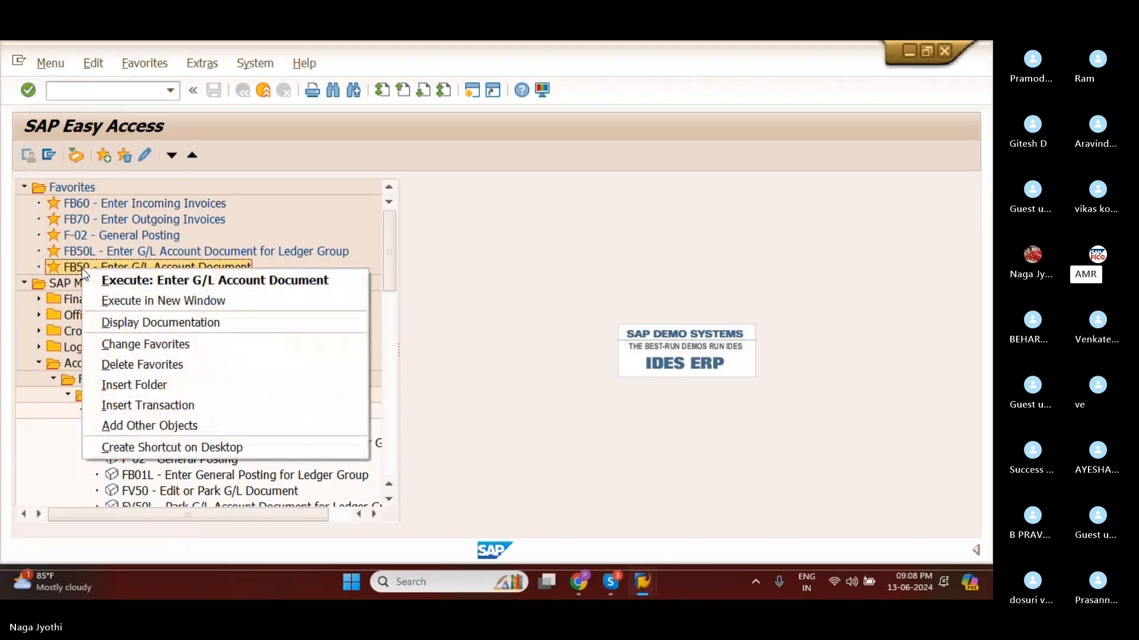
pyautogui.click(119, 365)
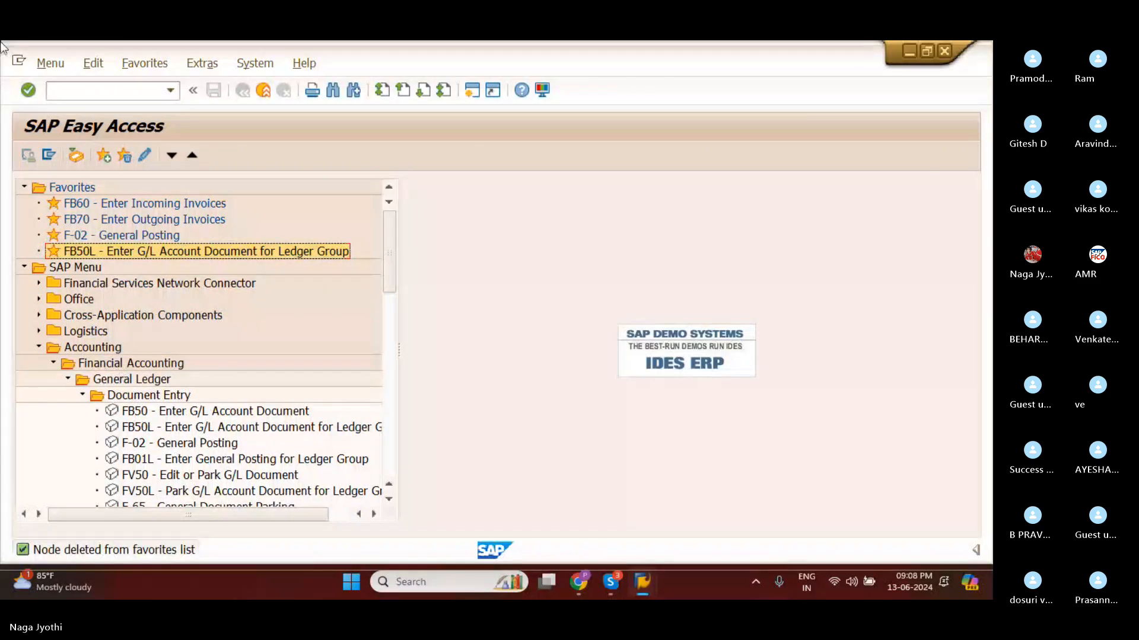
pyautogui.rightClick(70, 234)
pyautogui.click(483, 312)
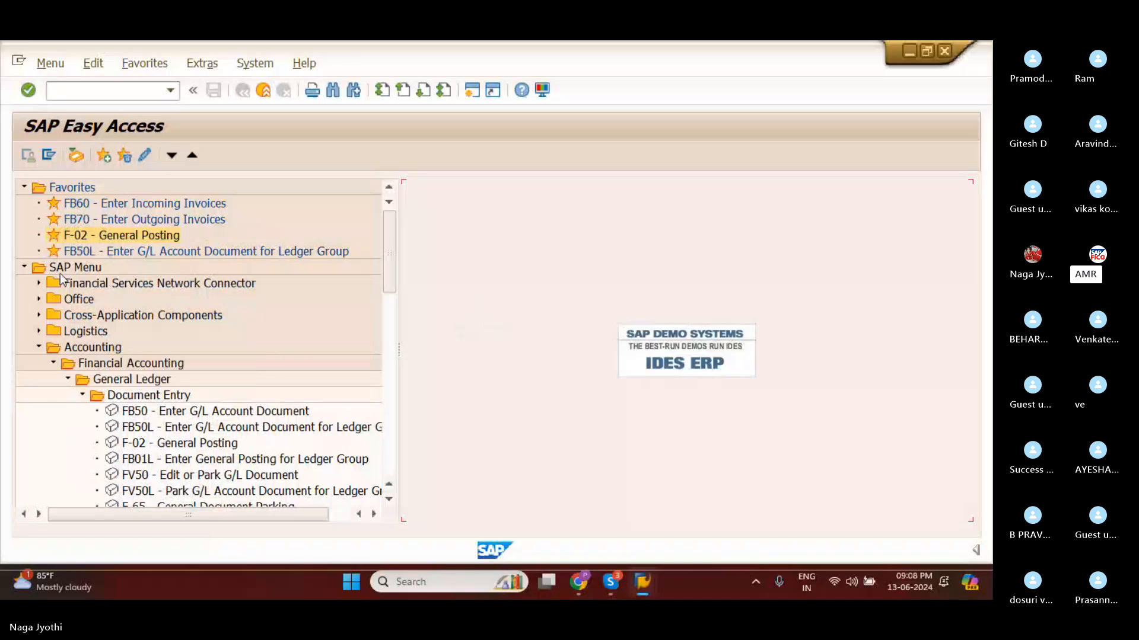
pyautogui.rightClick(63, 237)
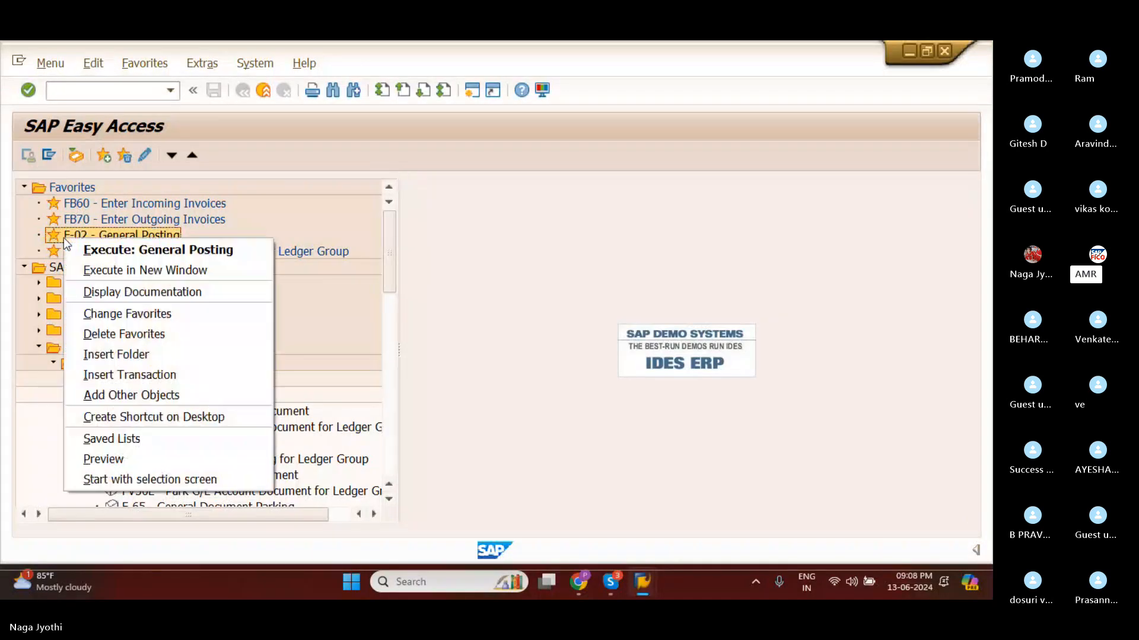
pyautogui.click(105, 335)
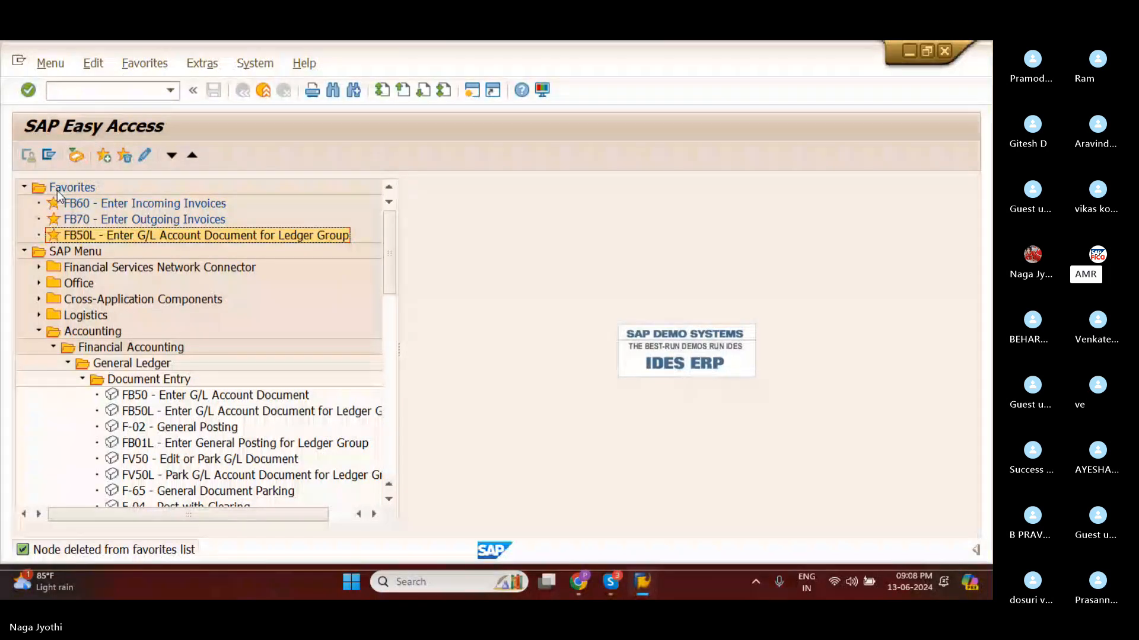
# Turn on the Display Favorites at End of List option in the SAP Easy Access settings.
pyautogui.click(210, 67)
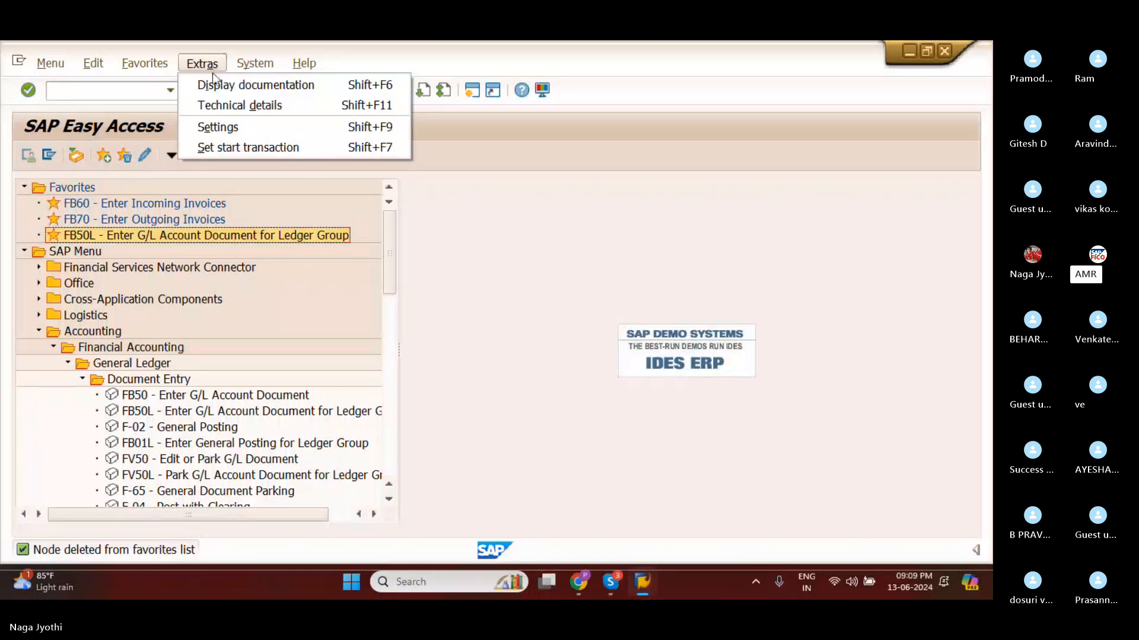
pyautogui.click(215, 125)
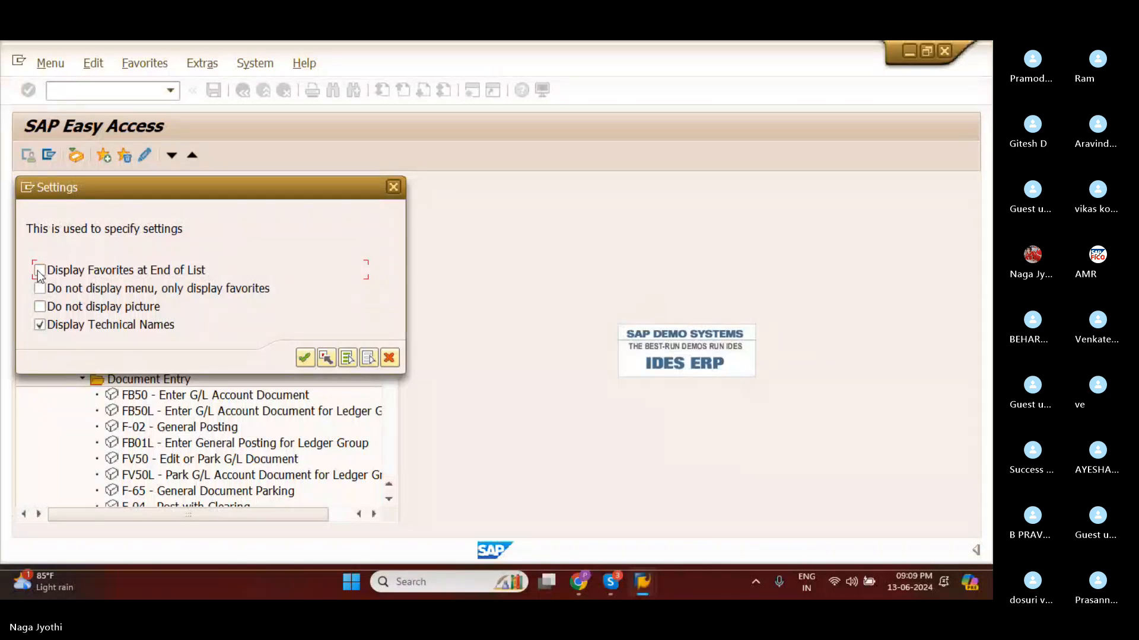
pyautogui.click(784, 325)
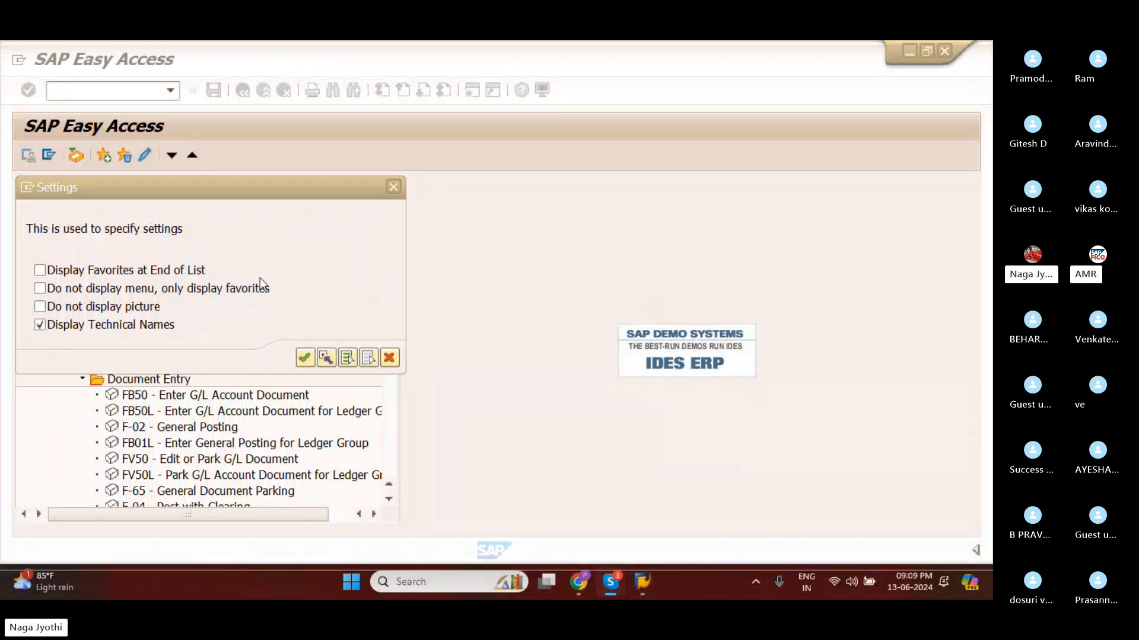
pyautogui.click(40, 271)
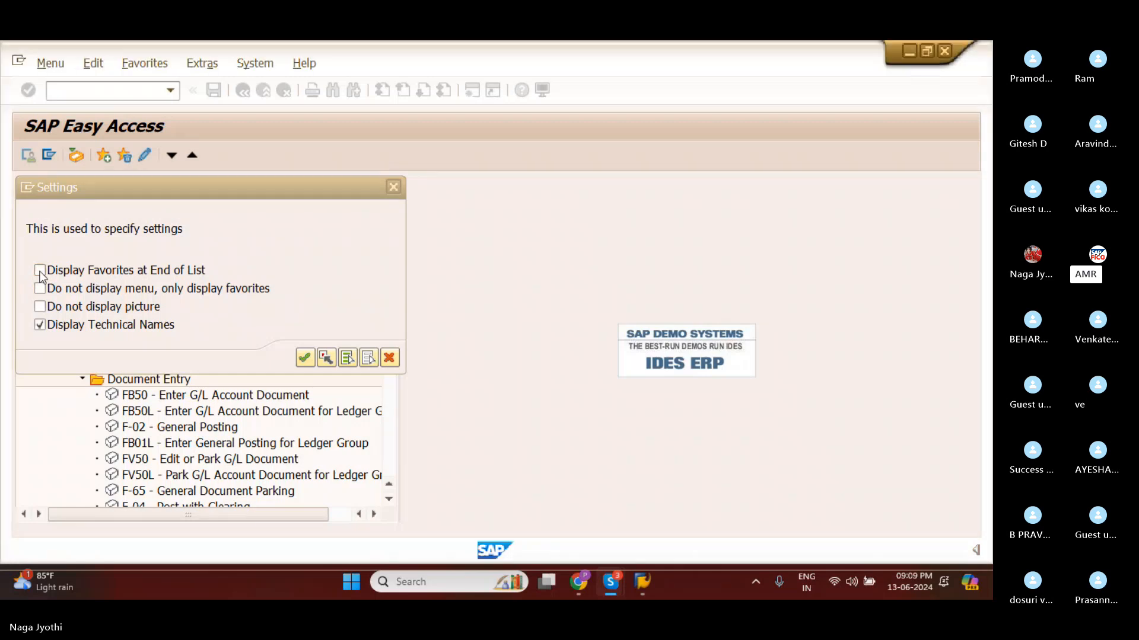
pyautogui.click(304, 357)
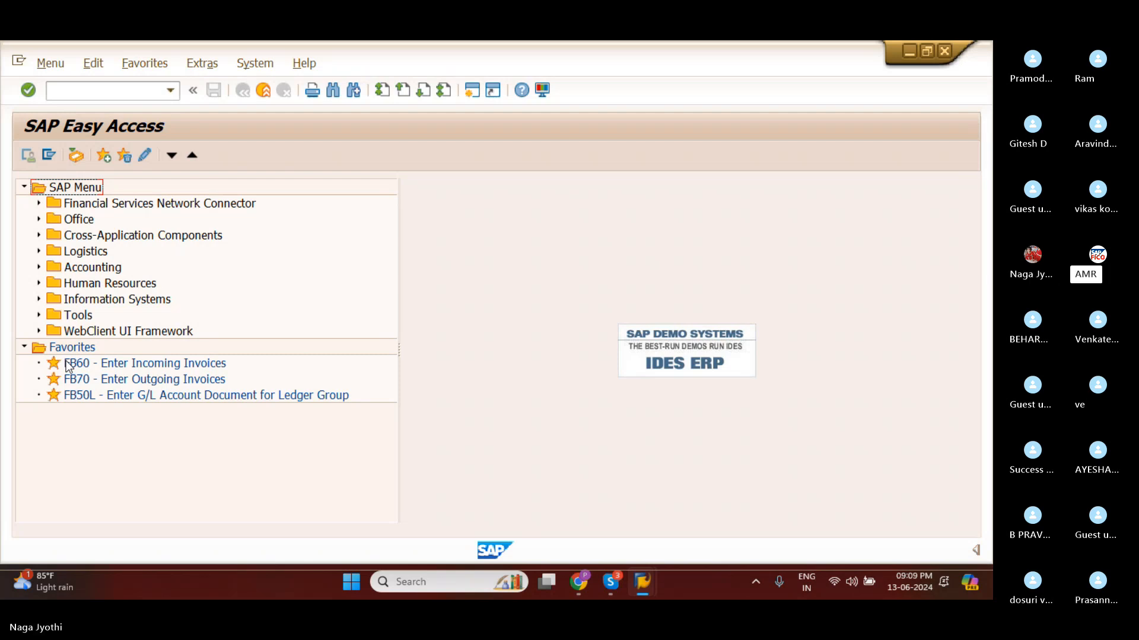
pyautogui.click(780, 326)
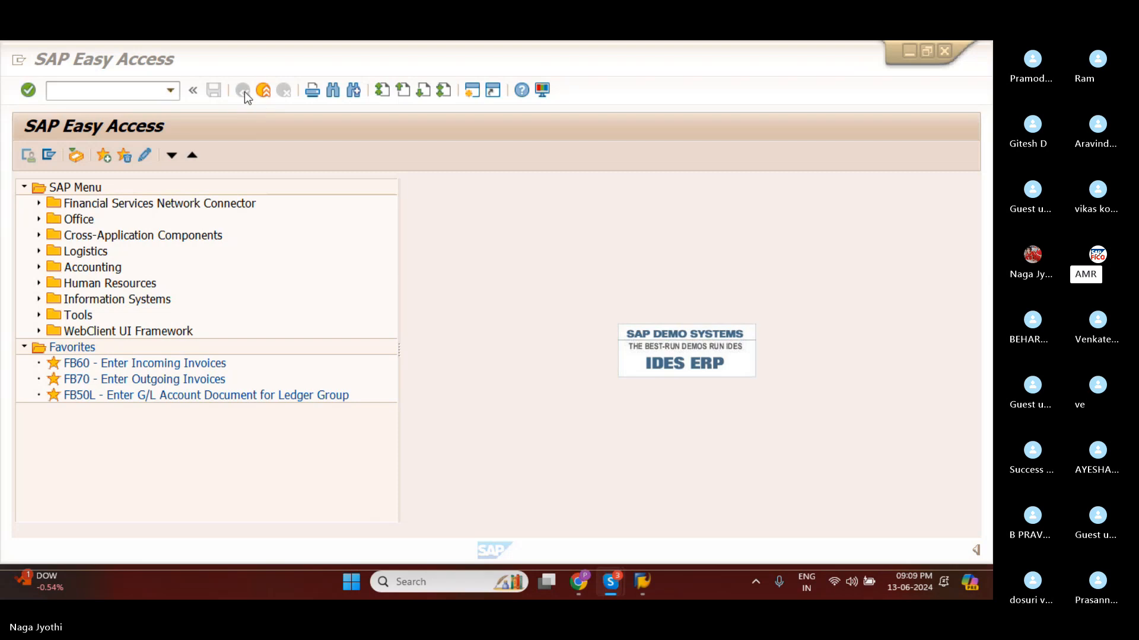
# Collapse the command field and turn off the Display Favorites at End of List option in the settings.
pyautogui.click(193, 90)
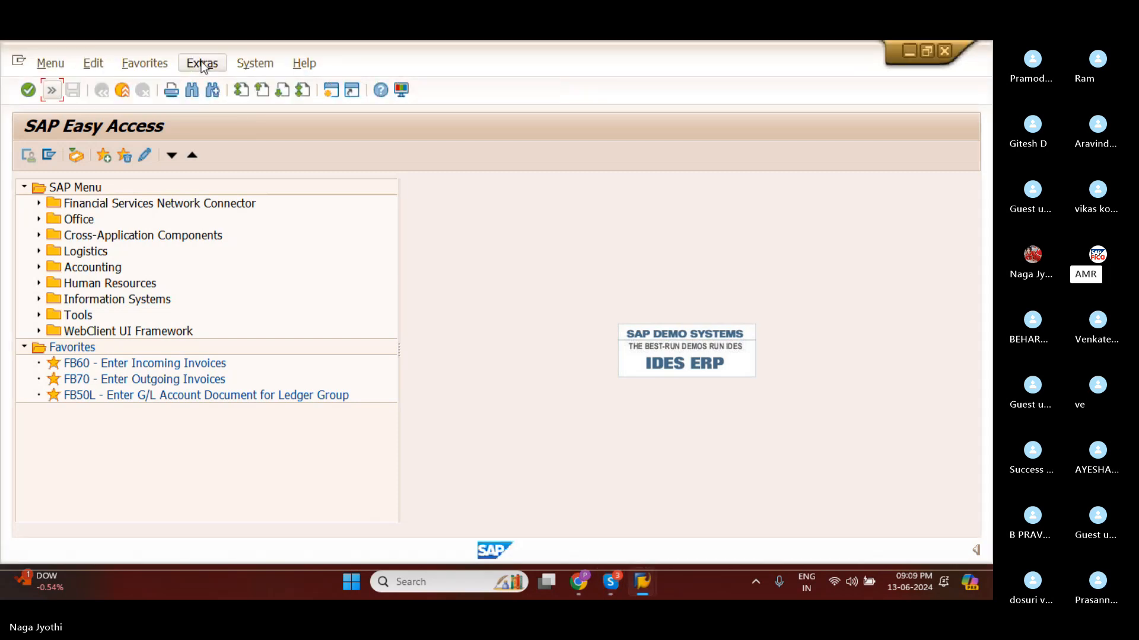
pyautogui.click(203, 66)
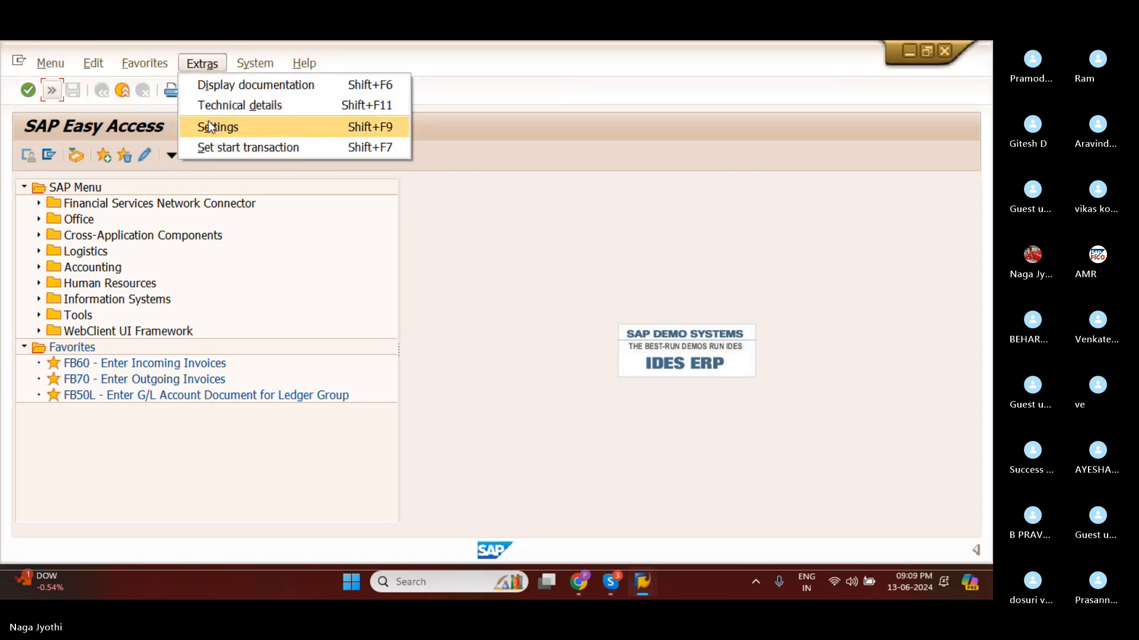
pyautogui.click(208, 127)
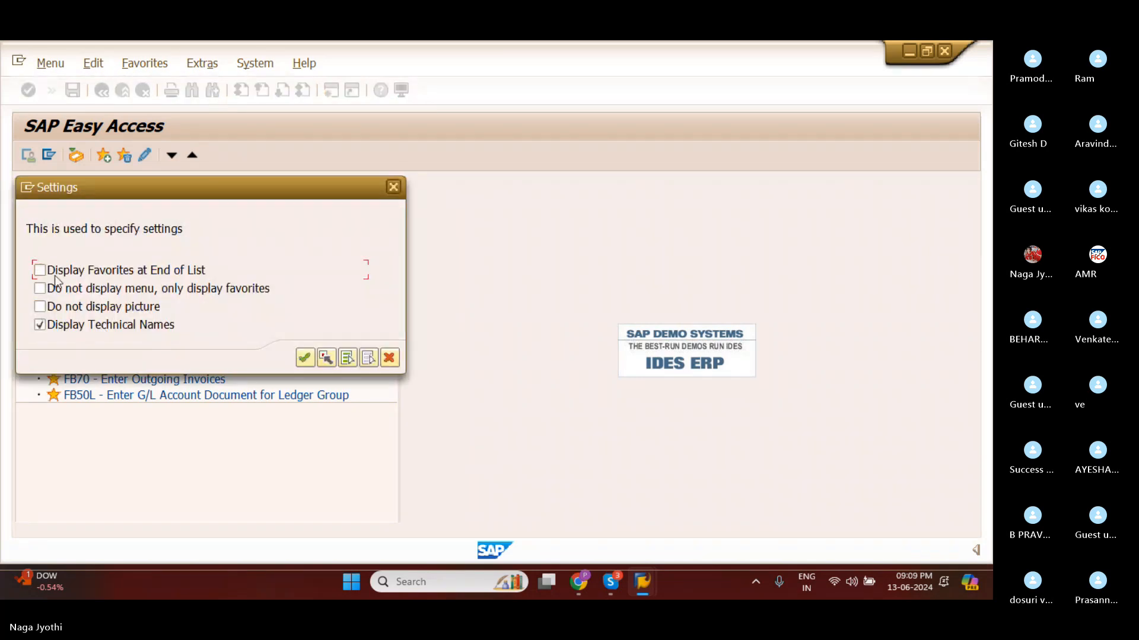
pyautogui.click(305, 358)
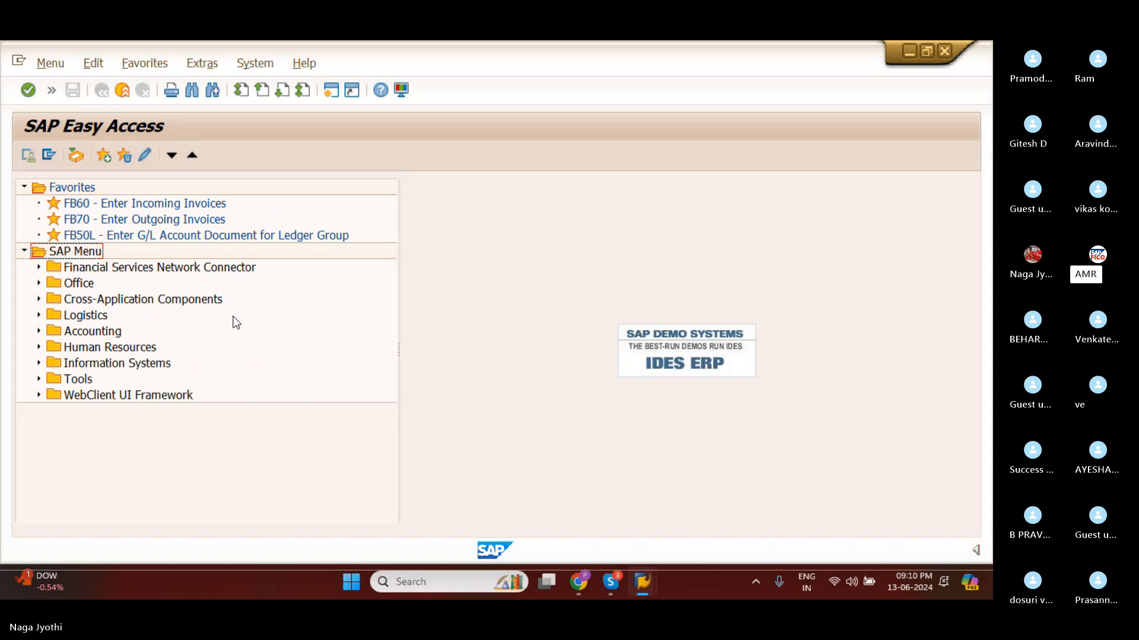
# Turn on the Do not display menu, only display favorites option in the settings.
pyautogui.click(202, 63)
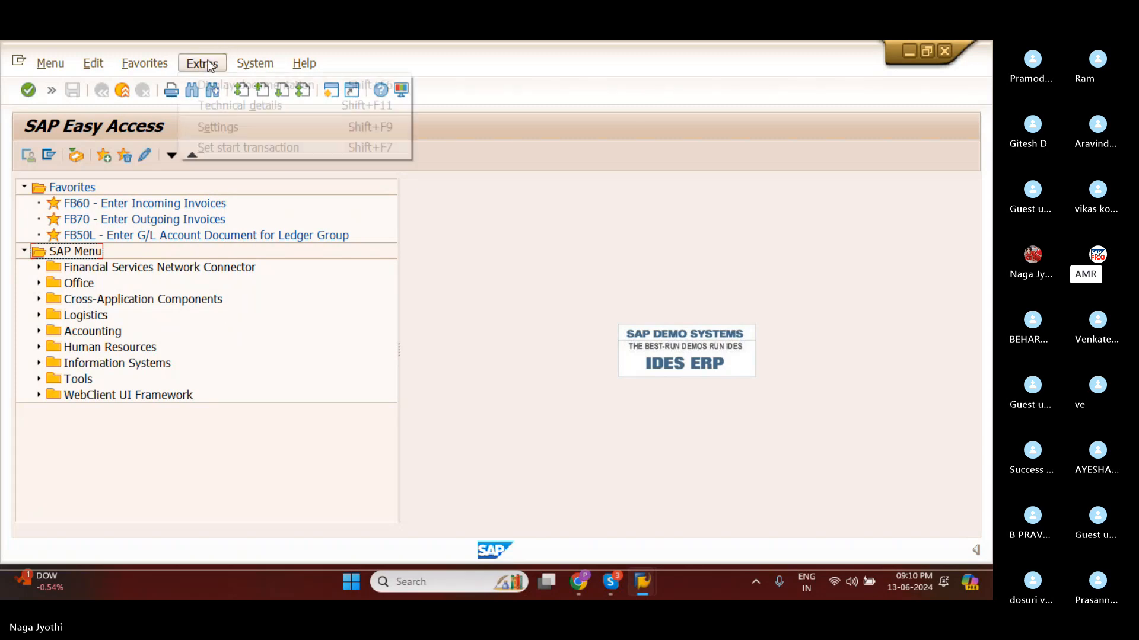
pyautogui.click(218, 127)
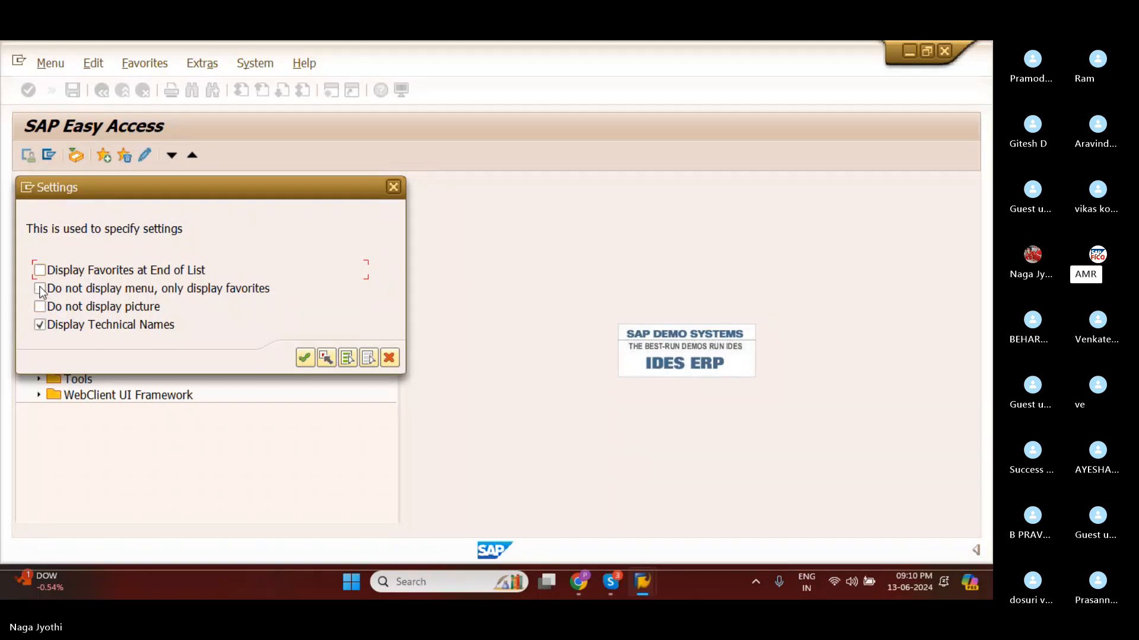
pyautogui.click(39, 289)
pyautogui.click(304, 356)
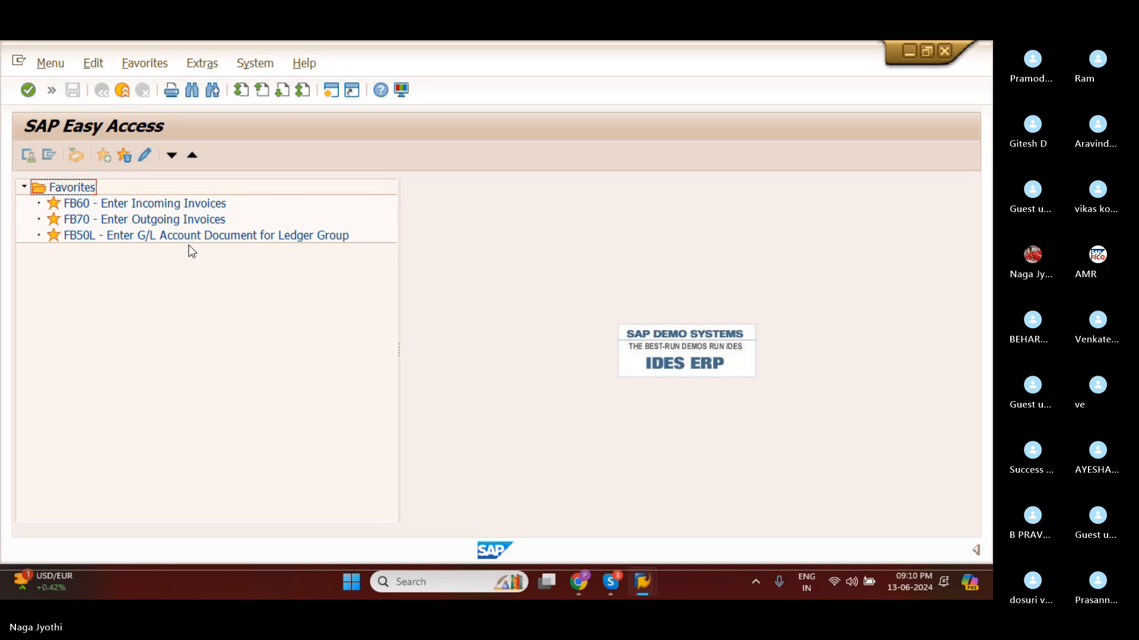
# Turn off the Do not display menu, only display favorites option in the settings.
pyautogui.click(202, 63)
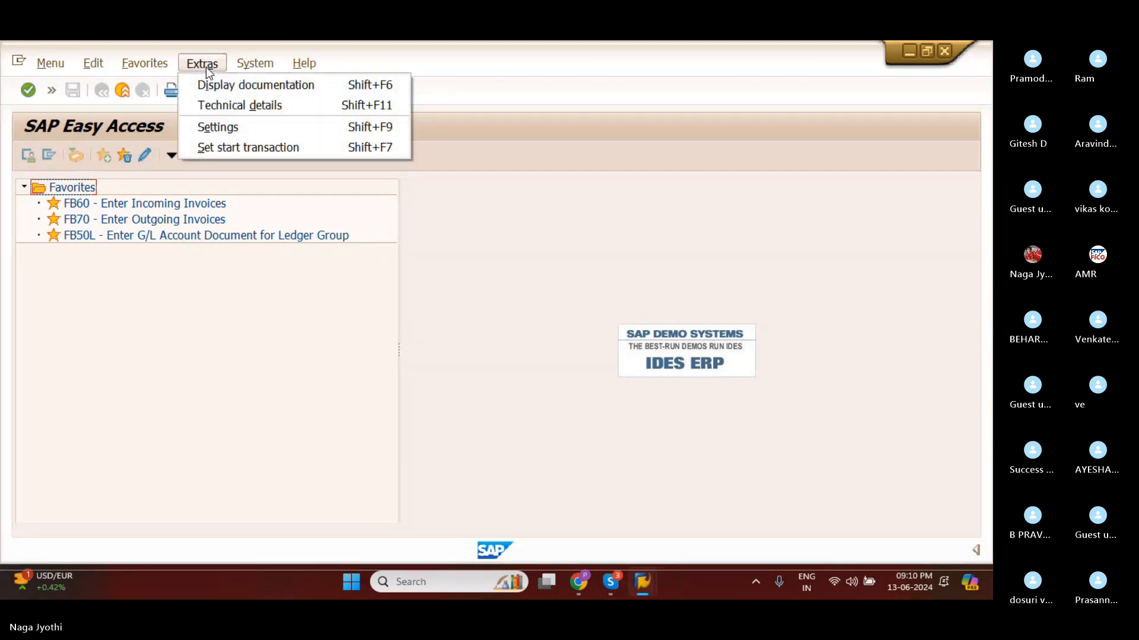
pyautogui.click(208, 126)
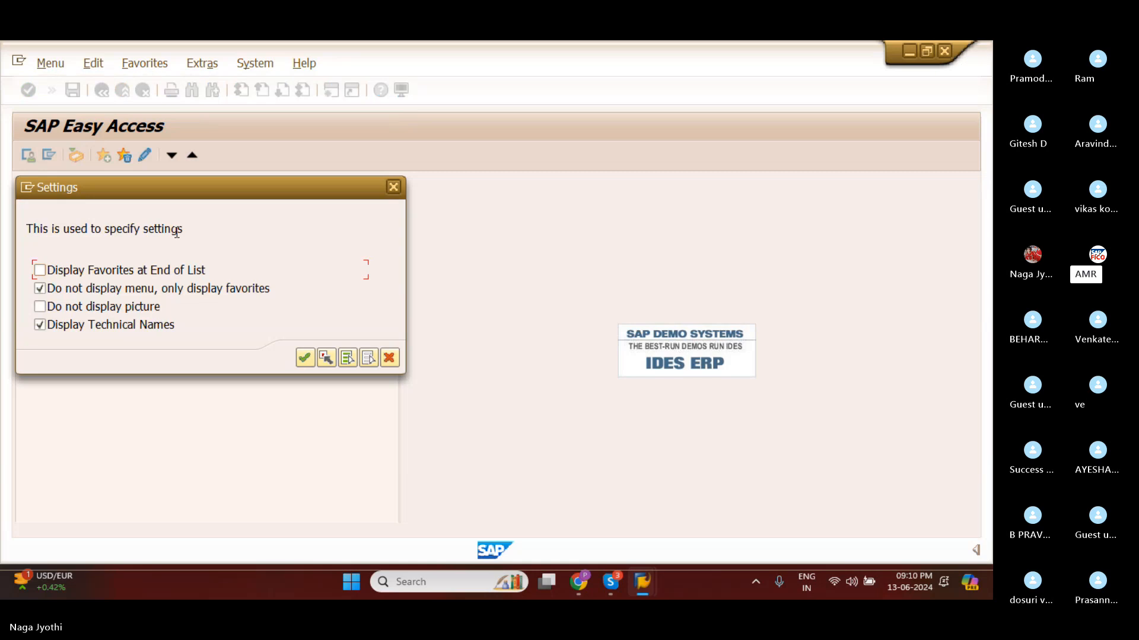
pyautogui.click(41, 288)
pyautogui.click(304, 358)
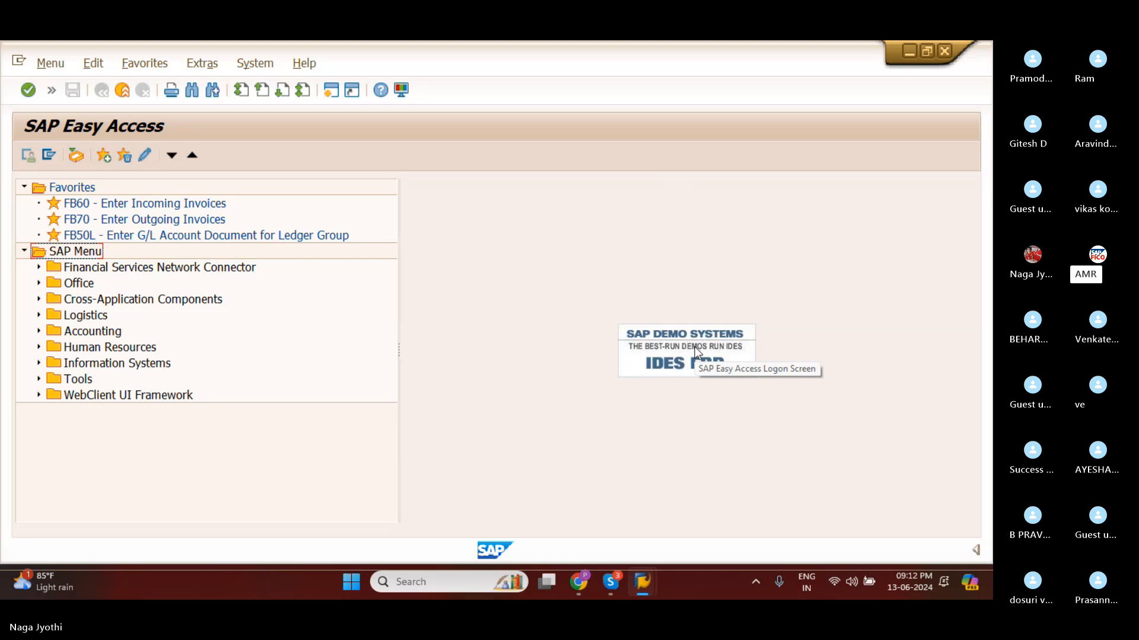
# Turn on the Do not display picture option in the SAP Easy Access settings.
pyautogui.click(184, 64)
pyautogui.click(198, 126)
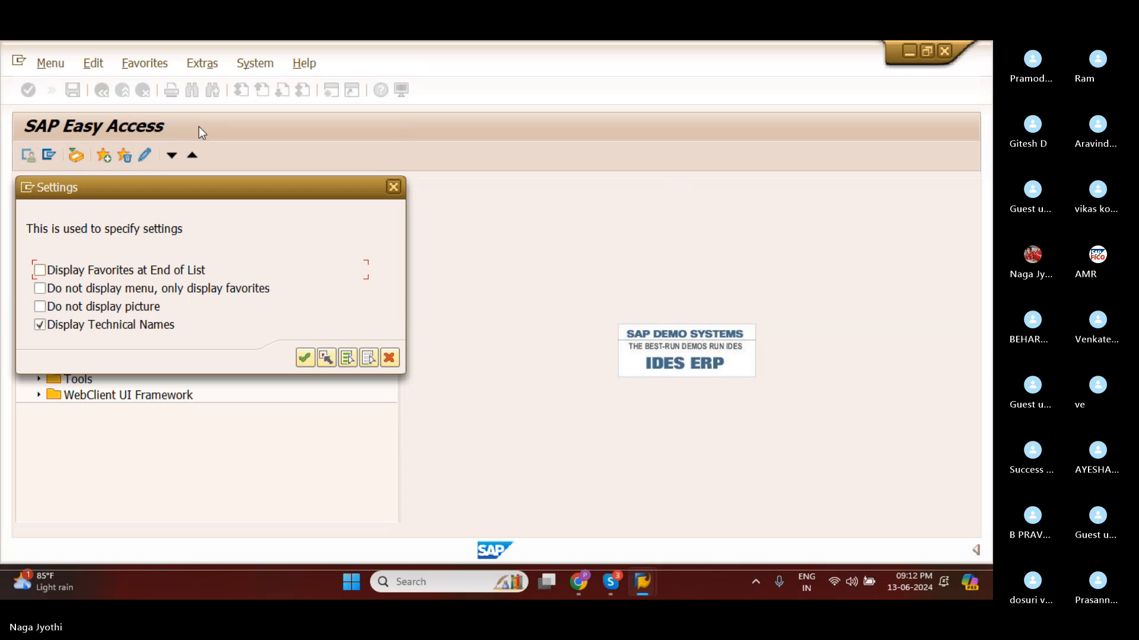
pyautogui.click(41, 306)
pyautogui.click(309, 364)
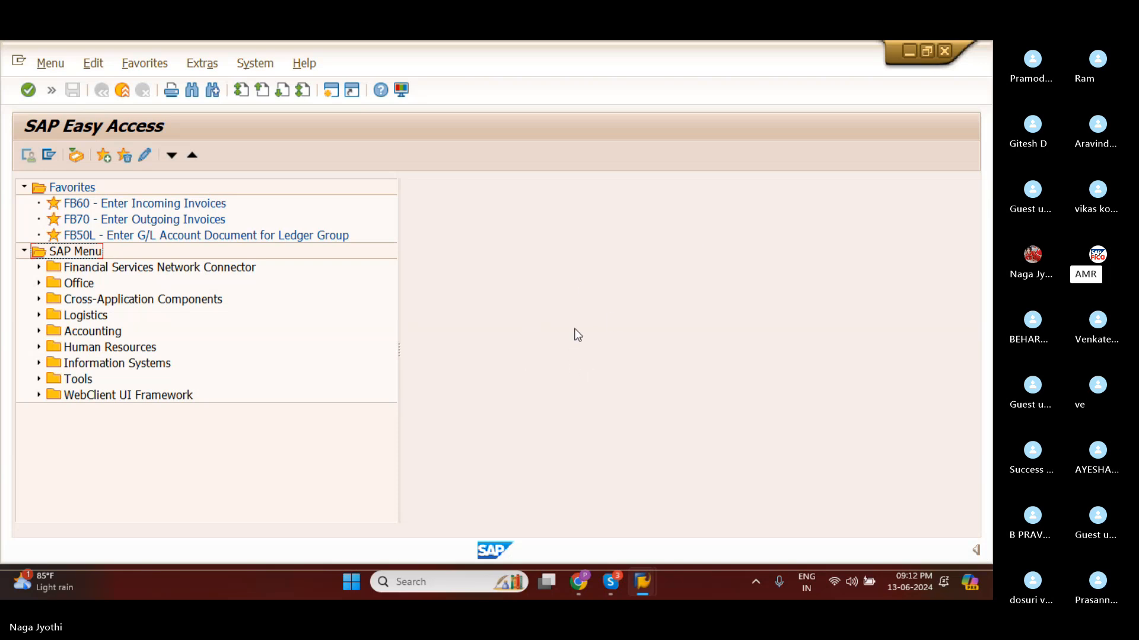
# Turn off the Do not display picture option in the SAP Easy Access settings.
pyautogui.click(189, 70)
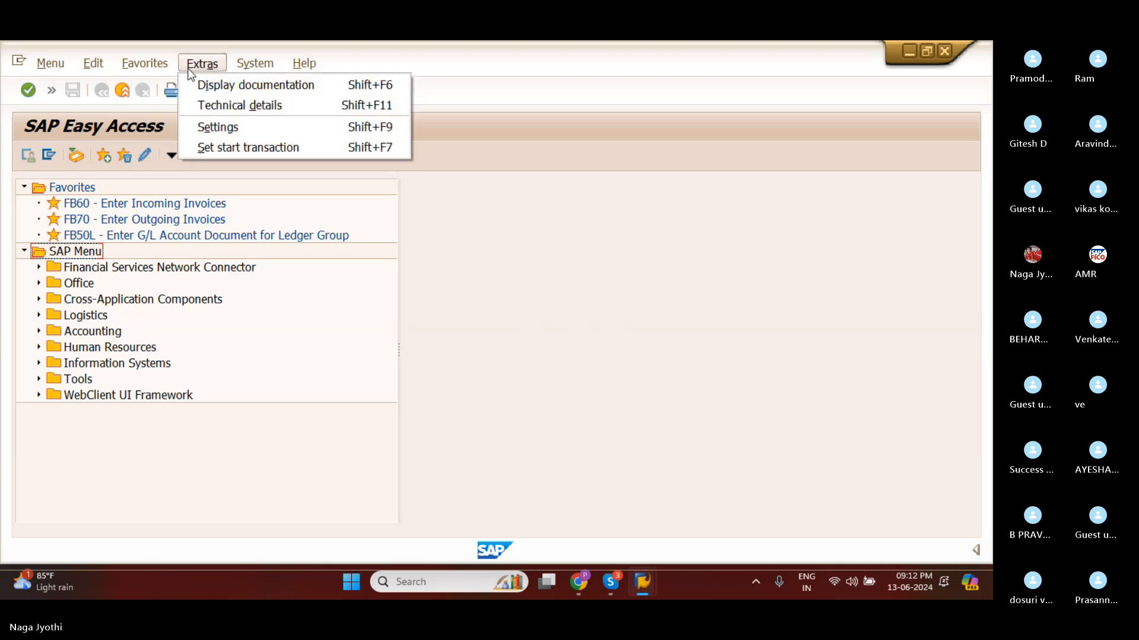
pyautogui.click(204, 126)
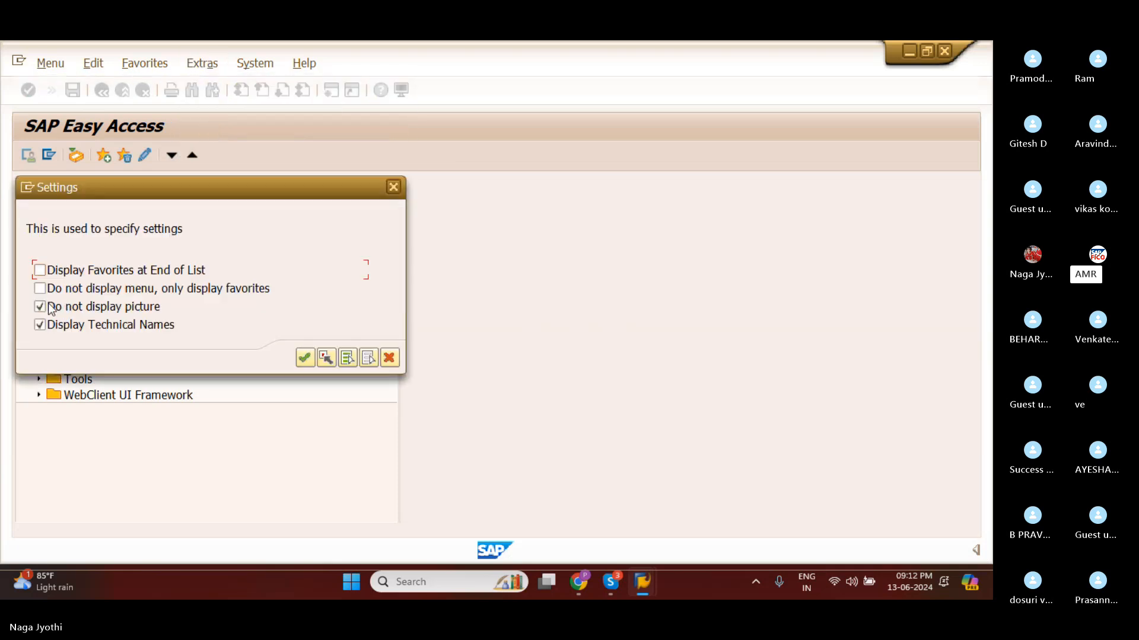
pyautogui.click(50, 307)
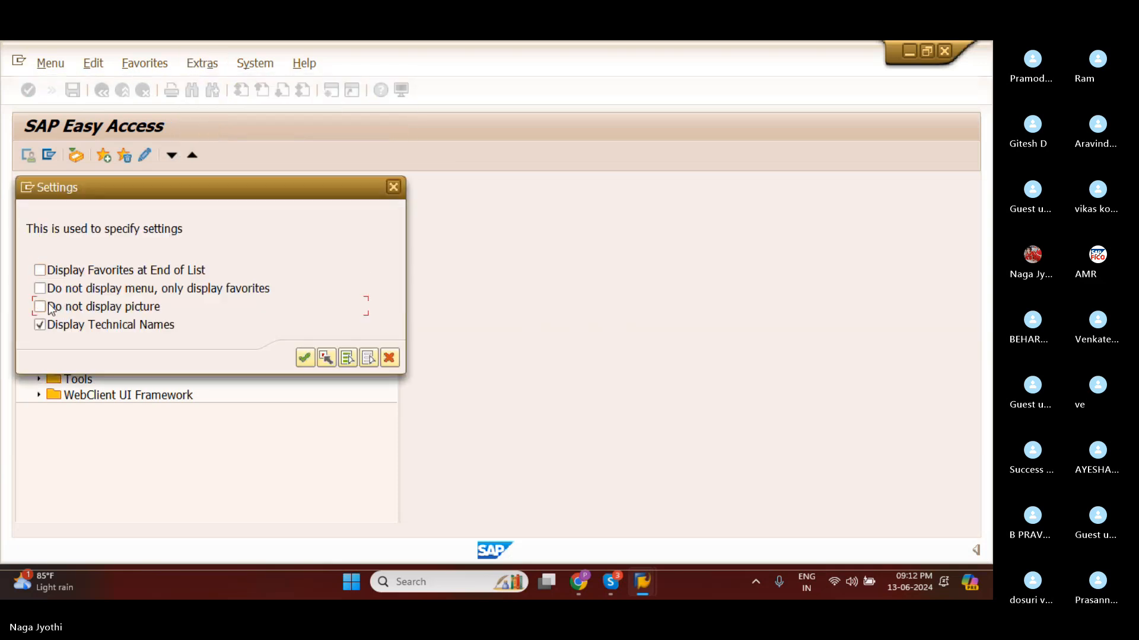
pyautogui.click(303, 360)
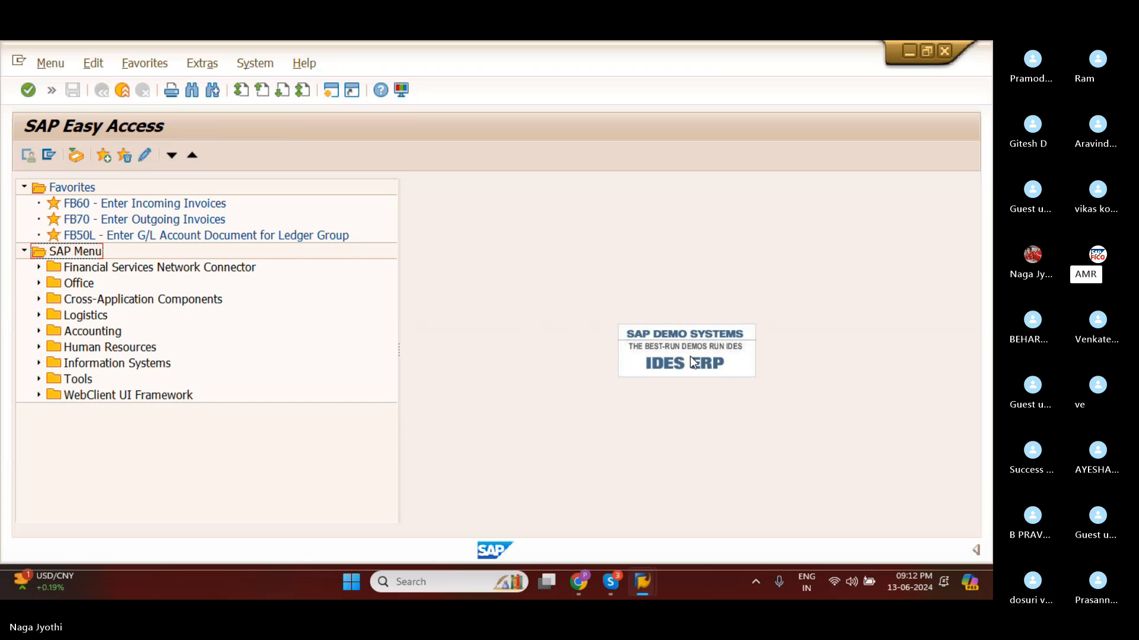
pyautogui.click(198, 65)
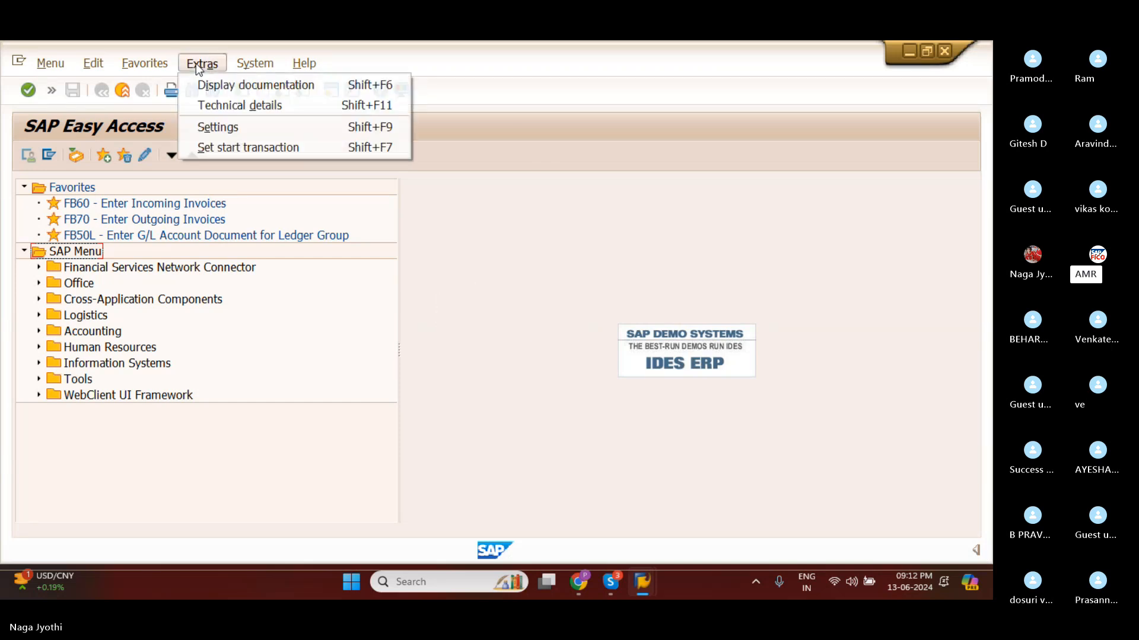
pyautogui.click(510, 223)
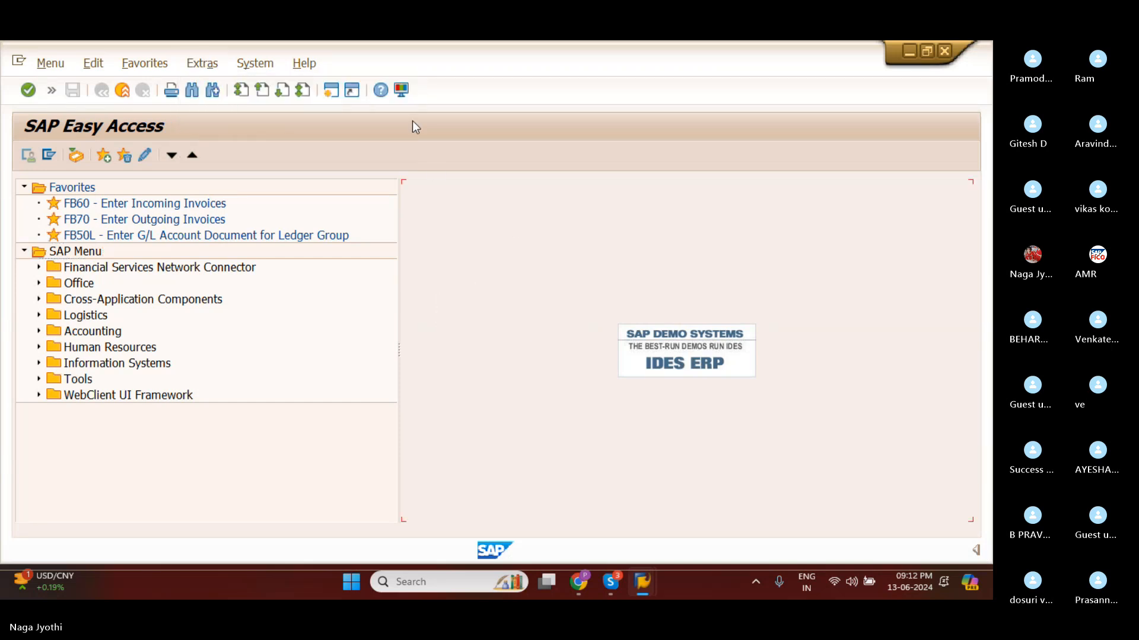
# Set the fixed width font to size 11 in the Font Settings of the SAP GUI options and apply the change.
pyautogui.click(401, 90)
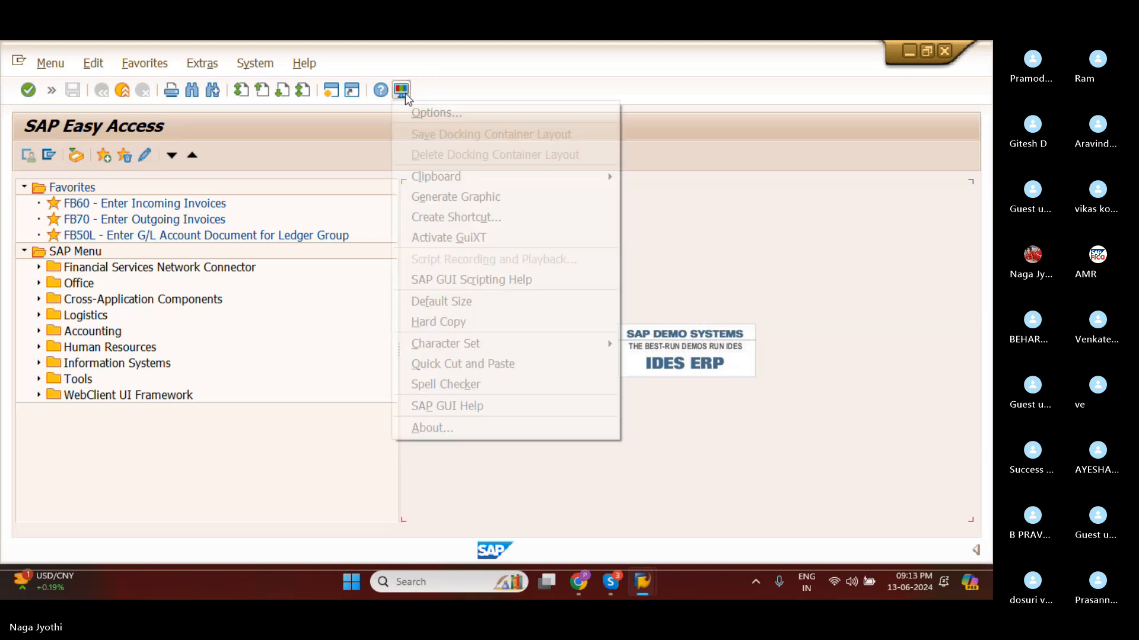
pyautogui.click(414, 113)
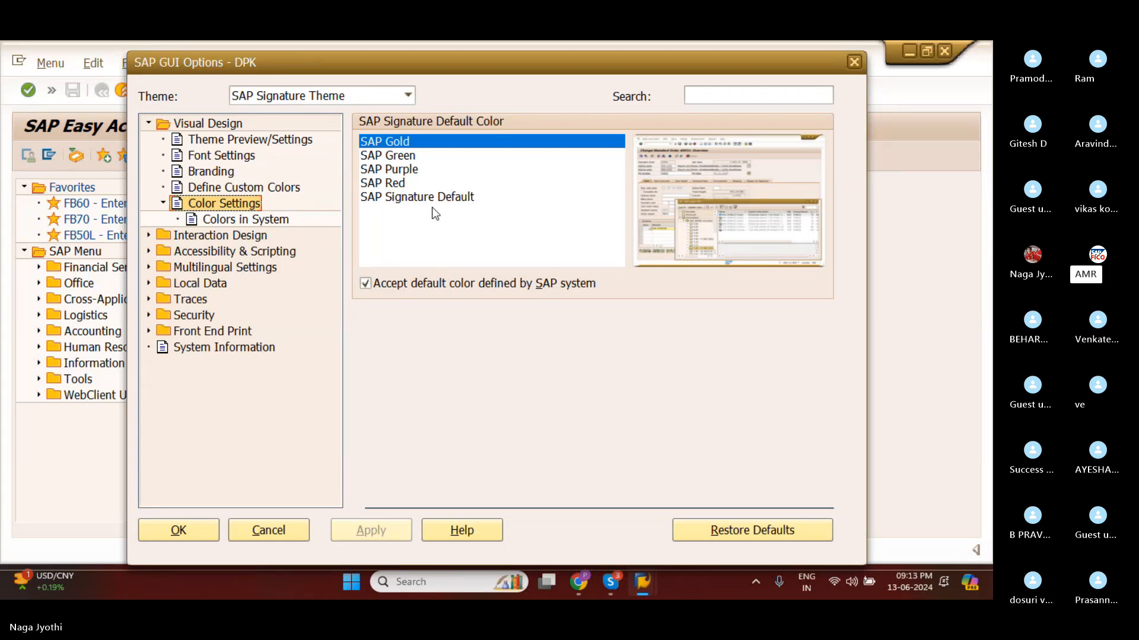
pyautogui.click(225, 157)
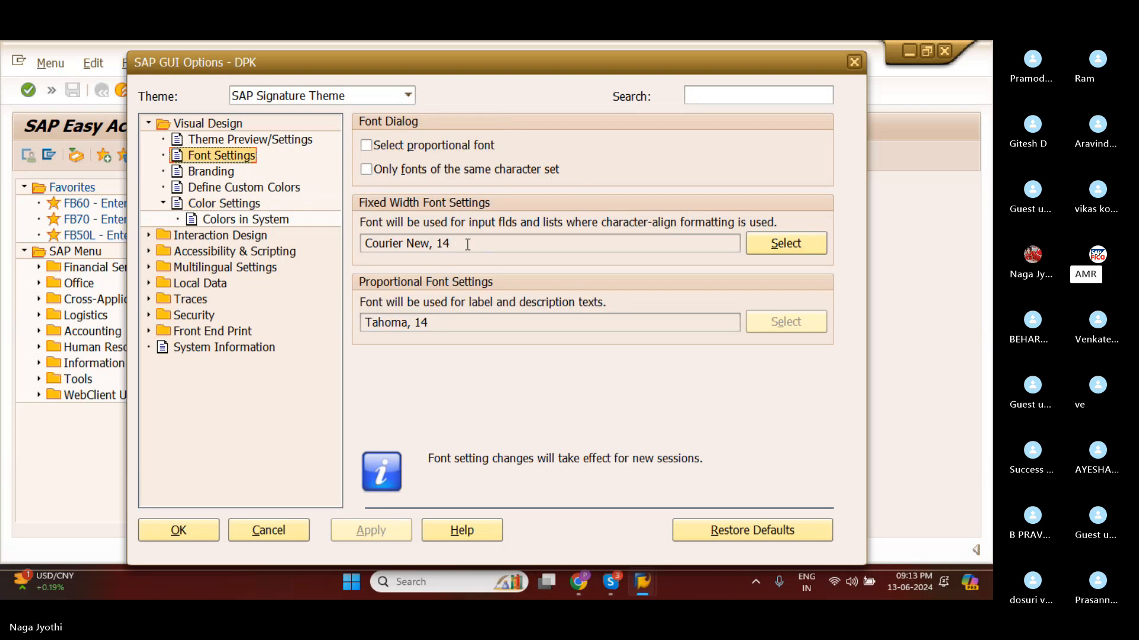
pyautogui.moveTo(466, 244); pyautogui.dragTo(367, 244)
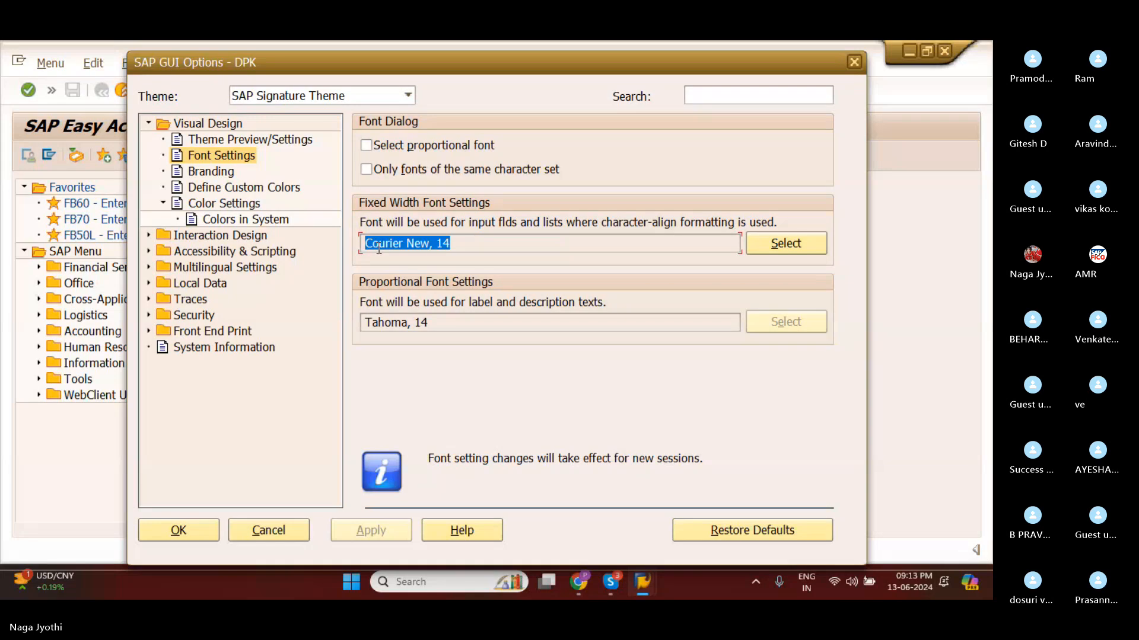
pyautogui.click(466, 247)
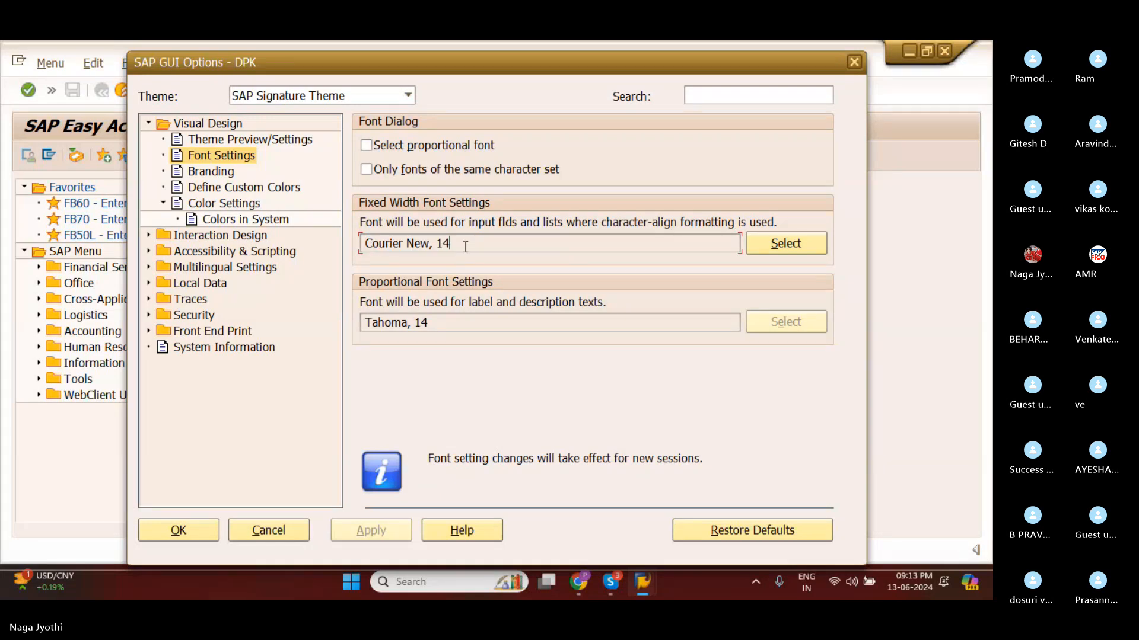
pyautogui.click(763, 246)
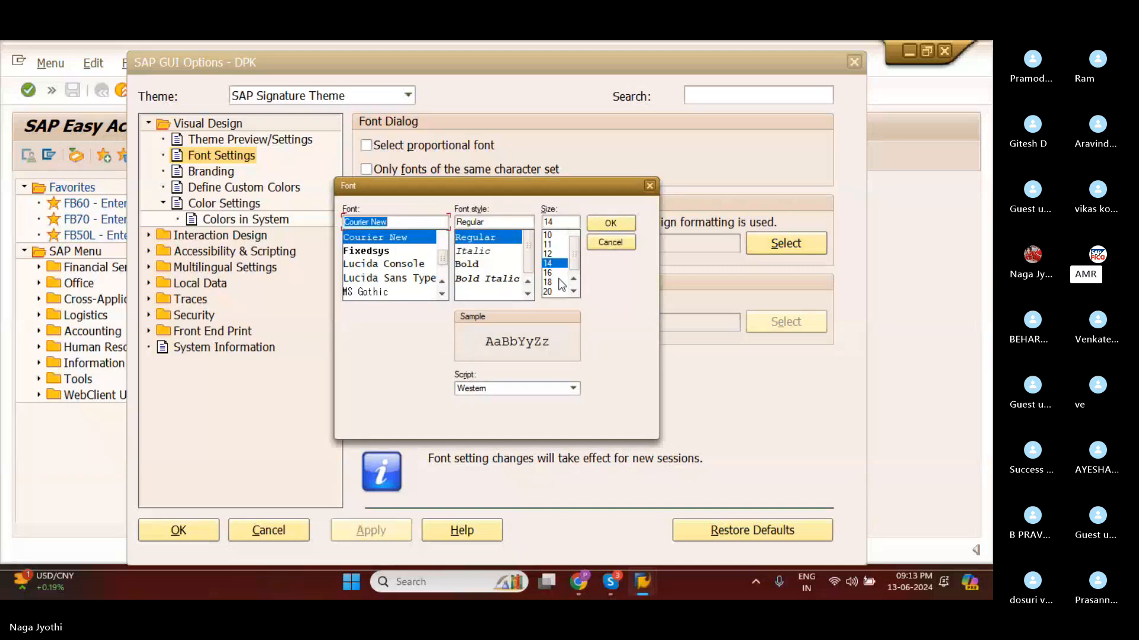
pyautogui.click(549, 245)
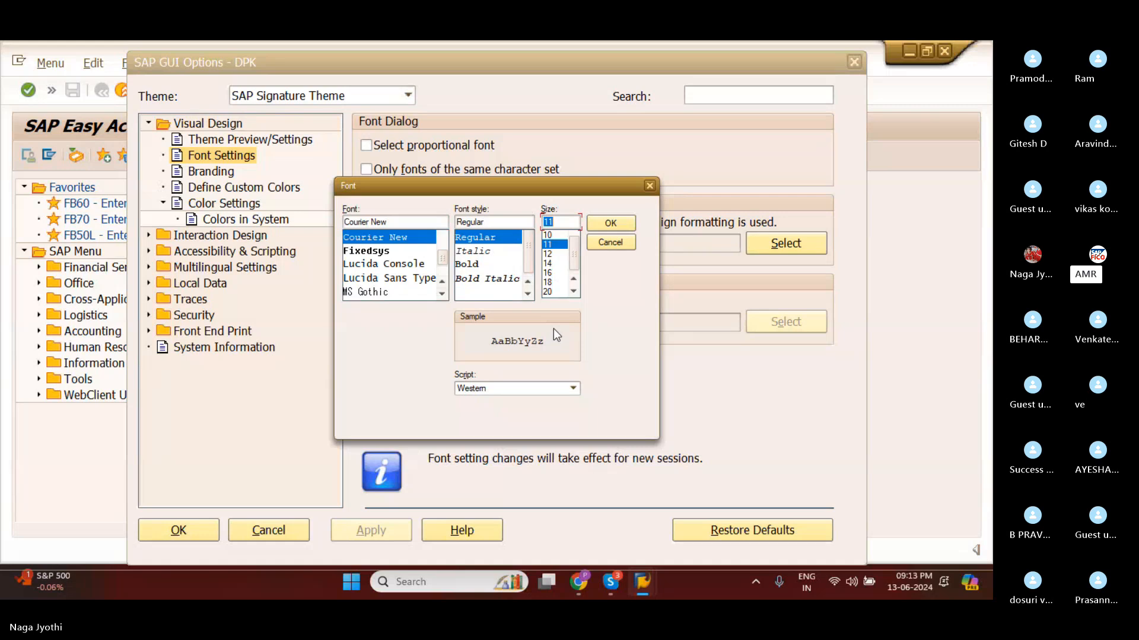
pyautogui.click(600, 229)
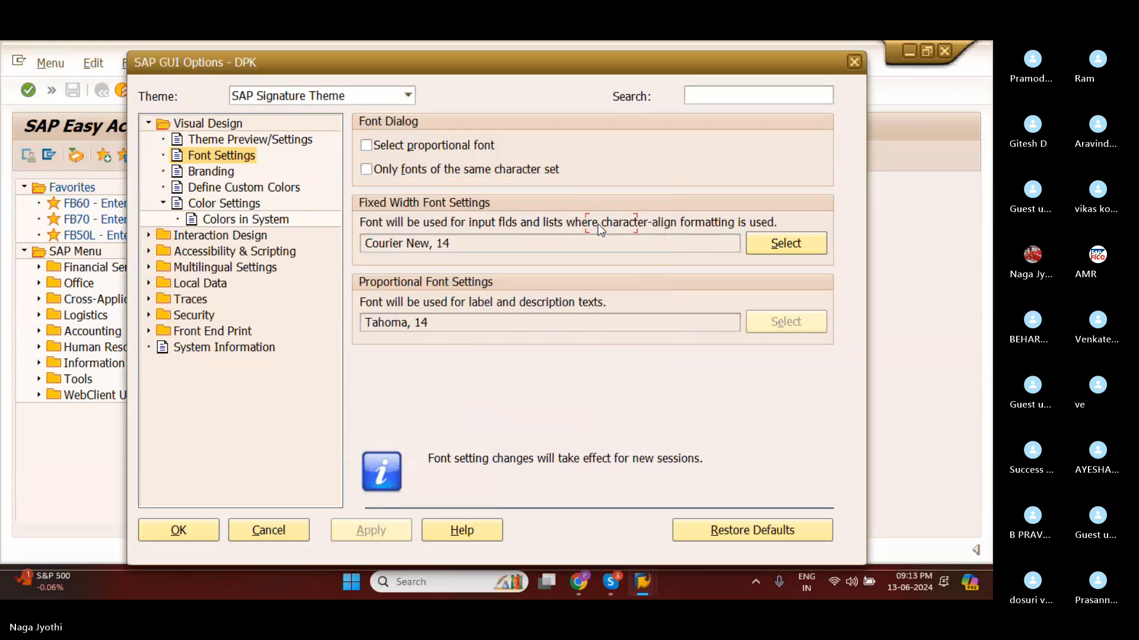
pyautogui.click(369, 533)
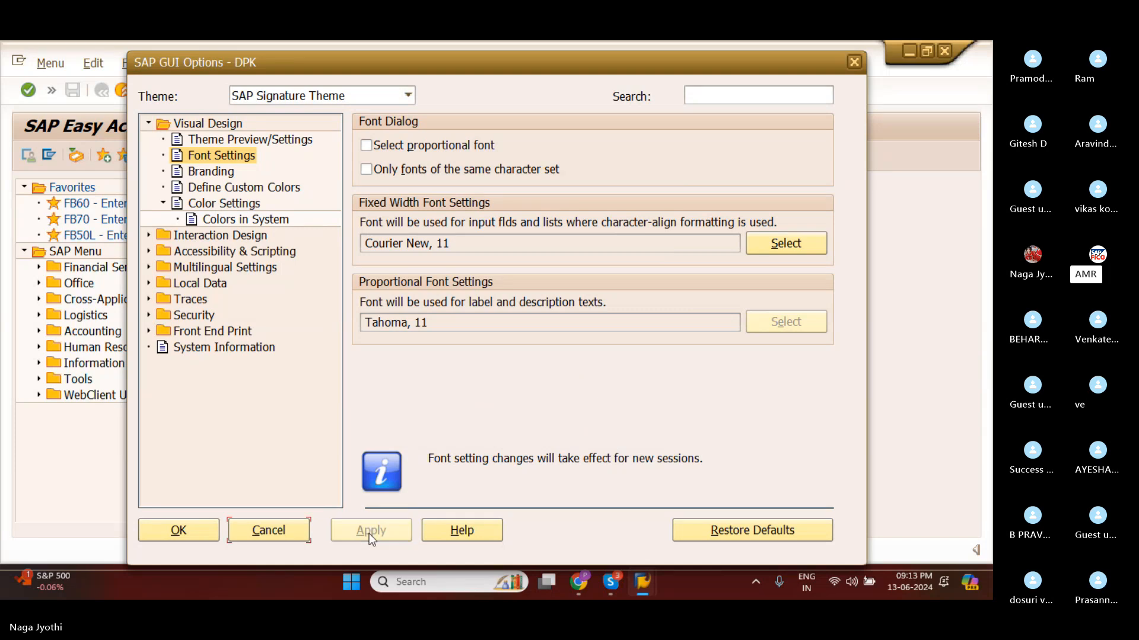
pyautogui.click(202, 532)
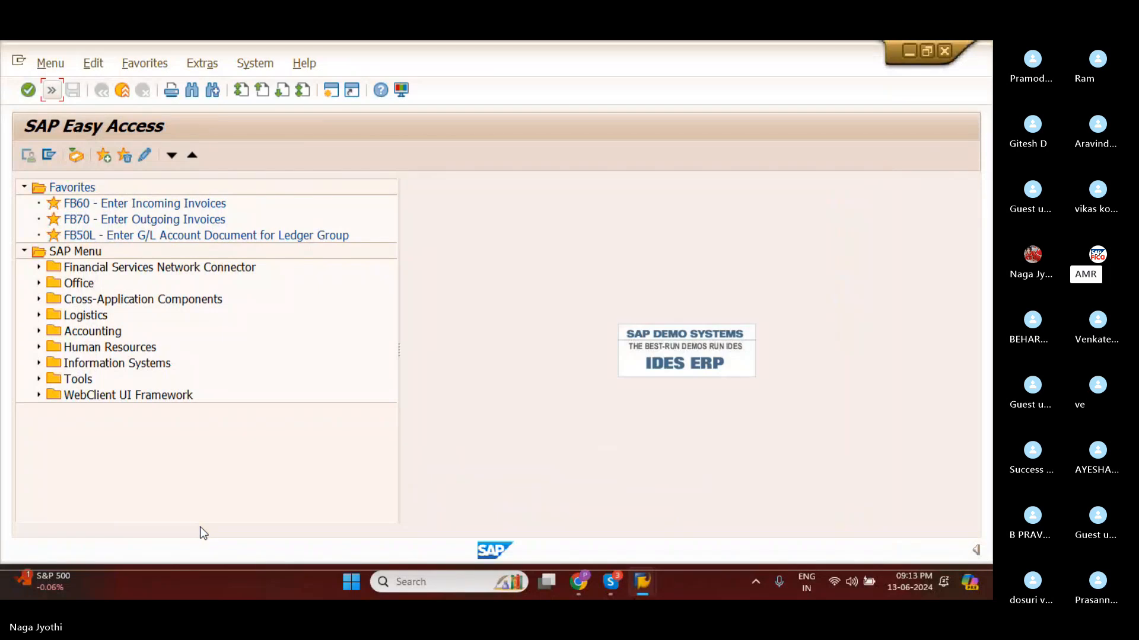
# Show the command field, run the /N command and start SAP Easy Access again.
pyautogui.click(52, 92)
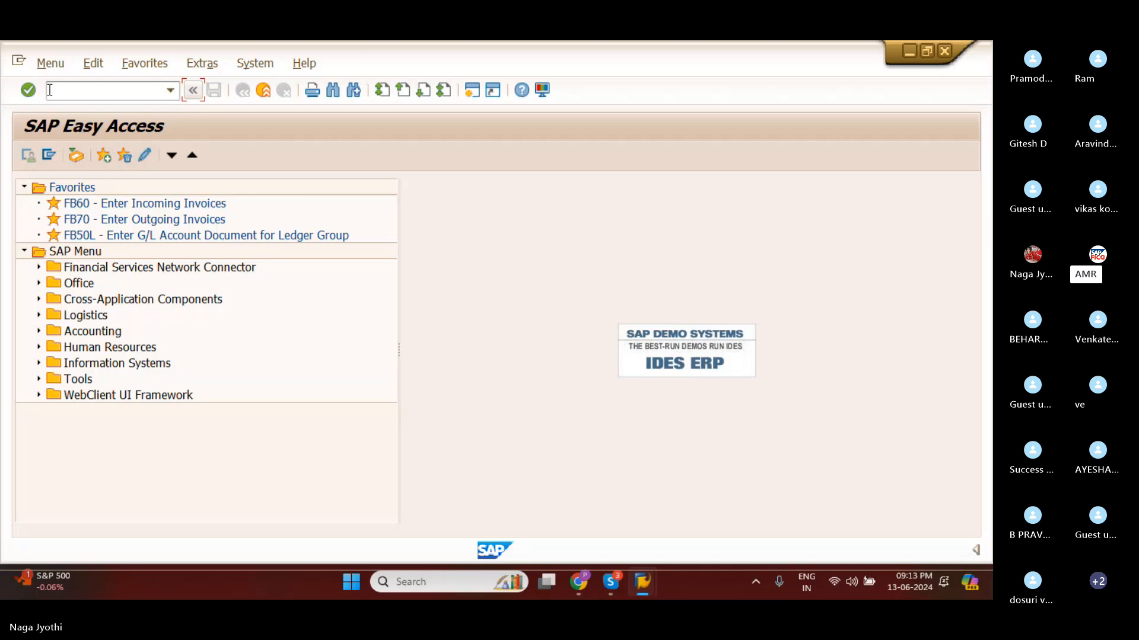
pyautogui.click(55, 93)
pyautogui.write('/N')
pyautogui.press('Return')
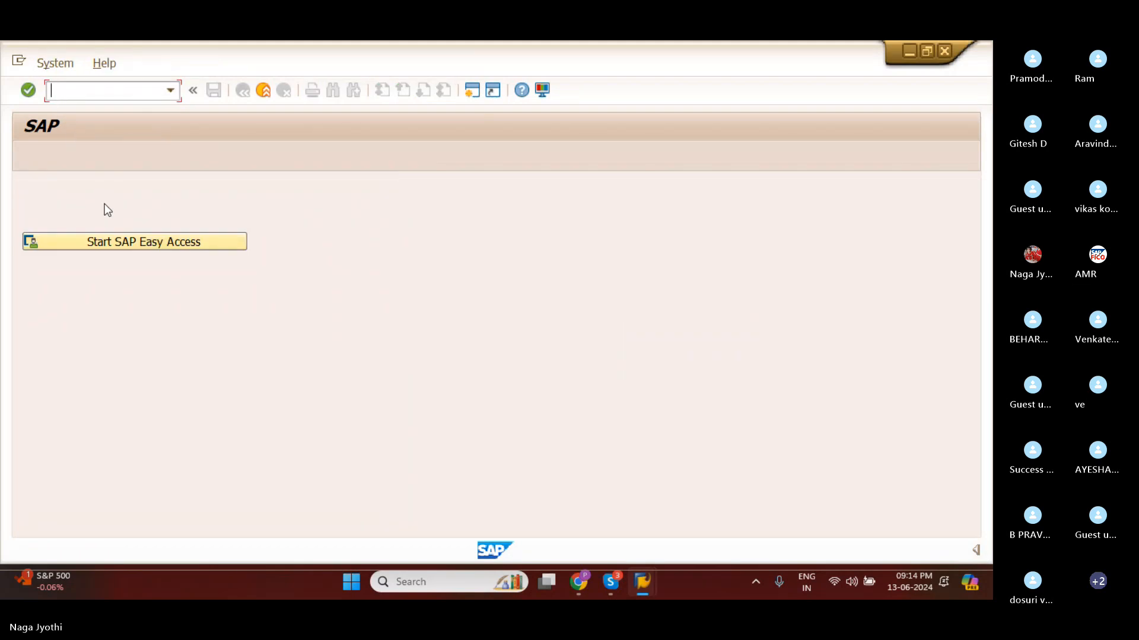
pyautogui.click(111, 243)
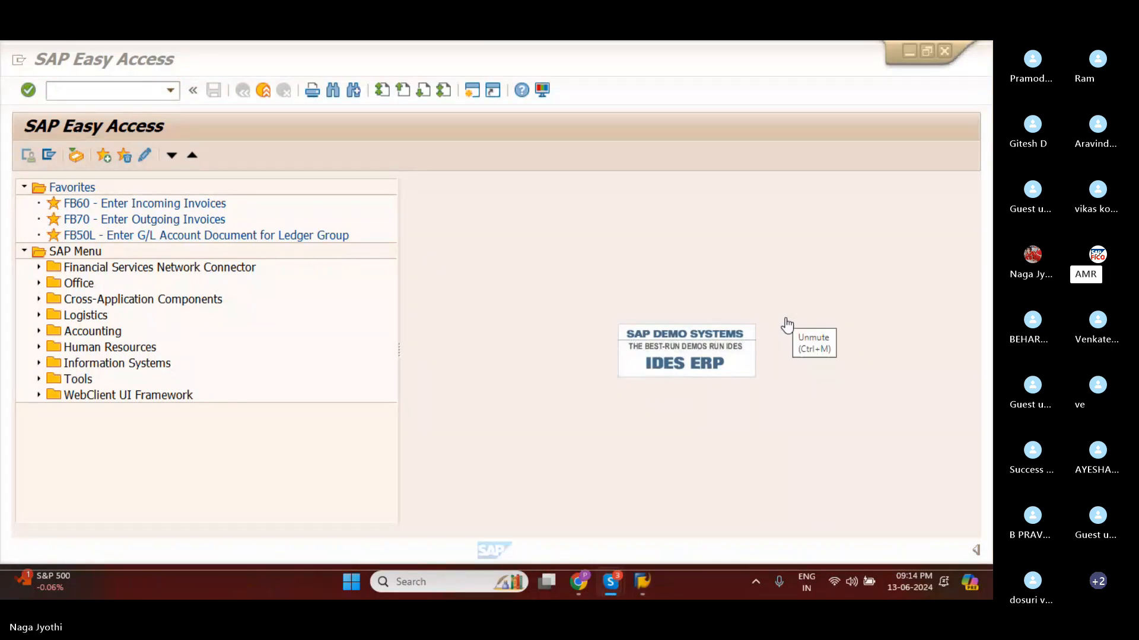
# Hide the command field in SAP Easy Access.
pyautogui.click(193, 89)
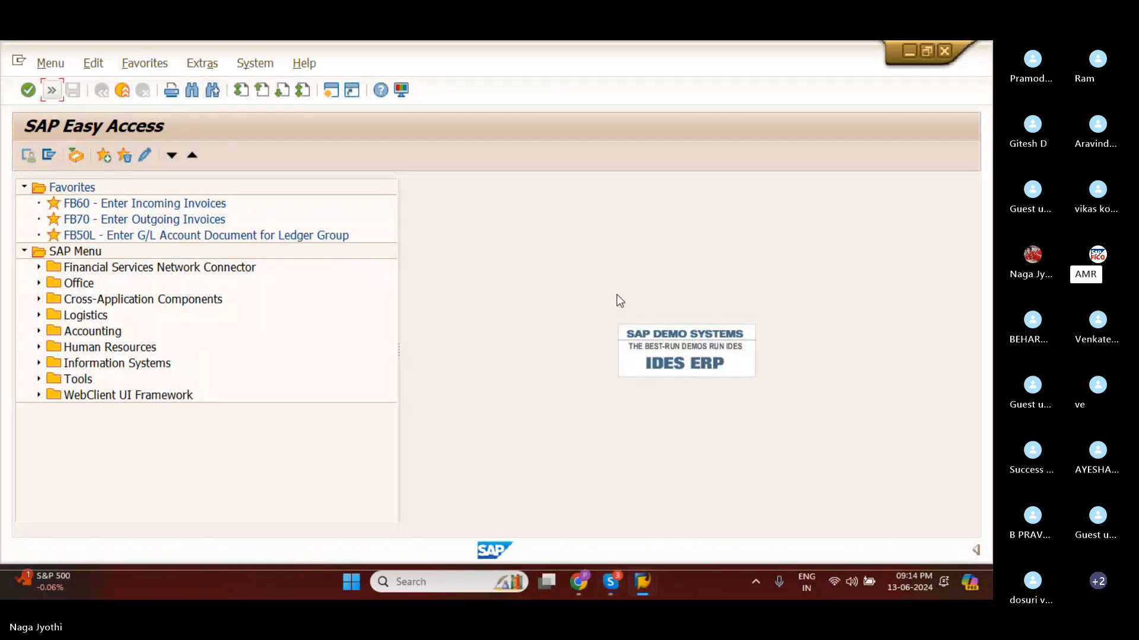
pyautogui.click(783, 327)
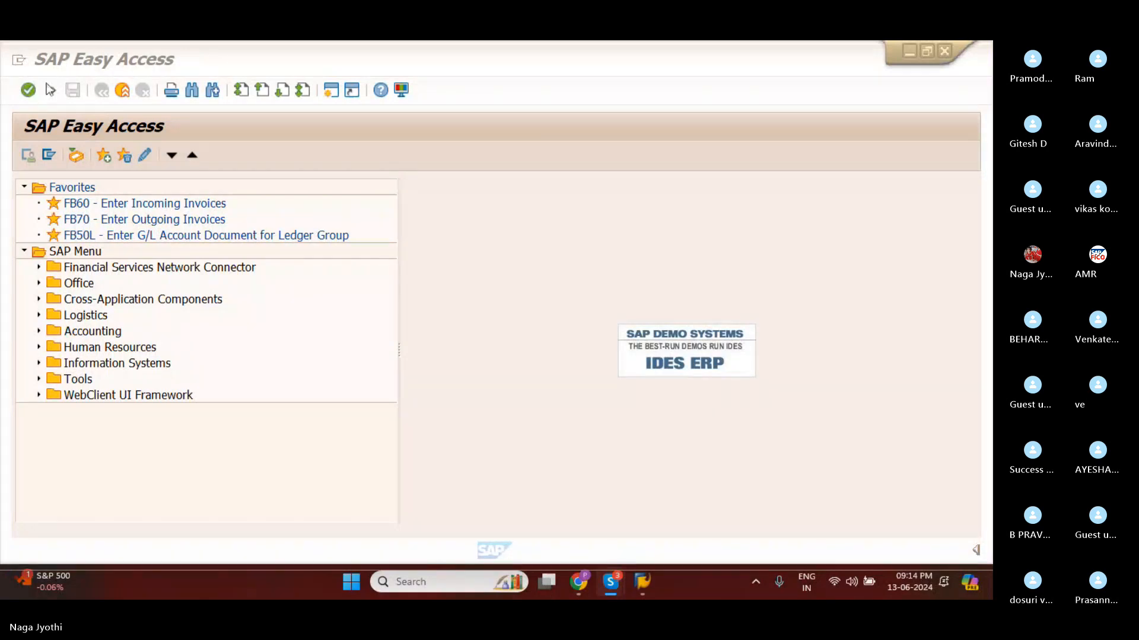
# Log off from the SAP system and confirm the loss of unsaved data.
pyautogui.click(255, 64)
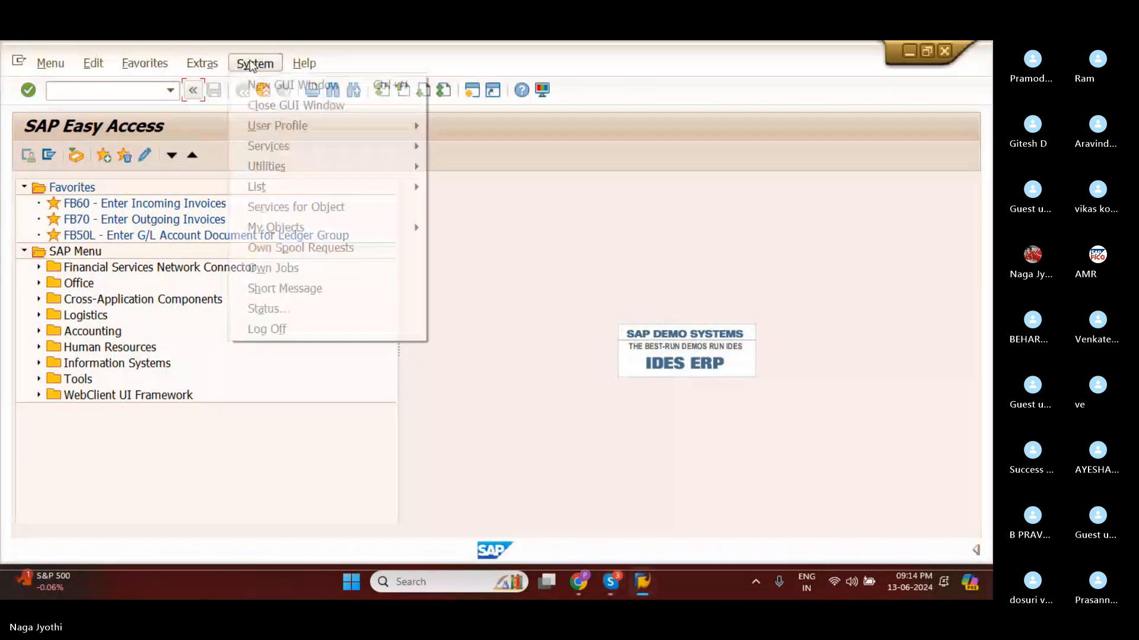
pyautogui.click(258, 330)
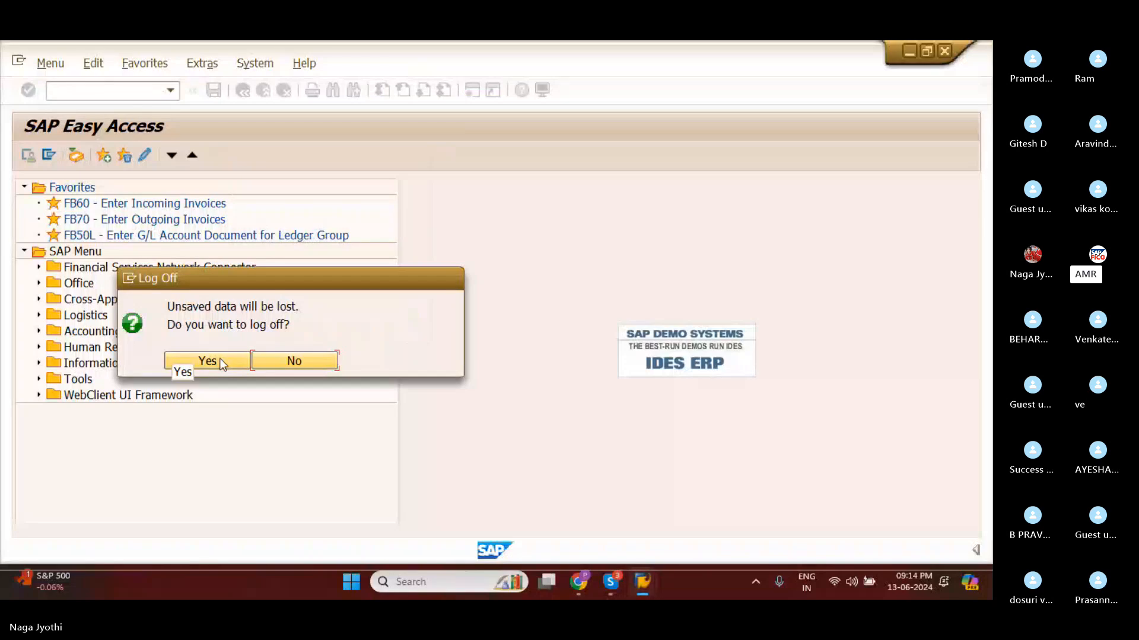
pyautogui.click(220, 362)
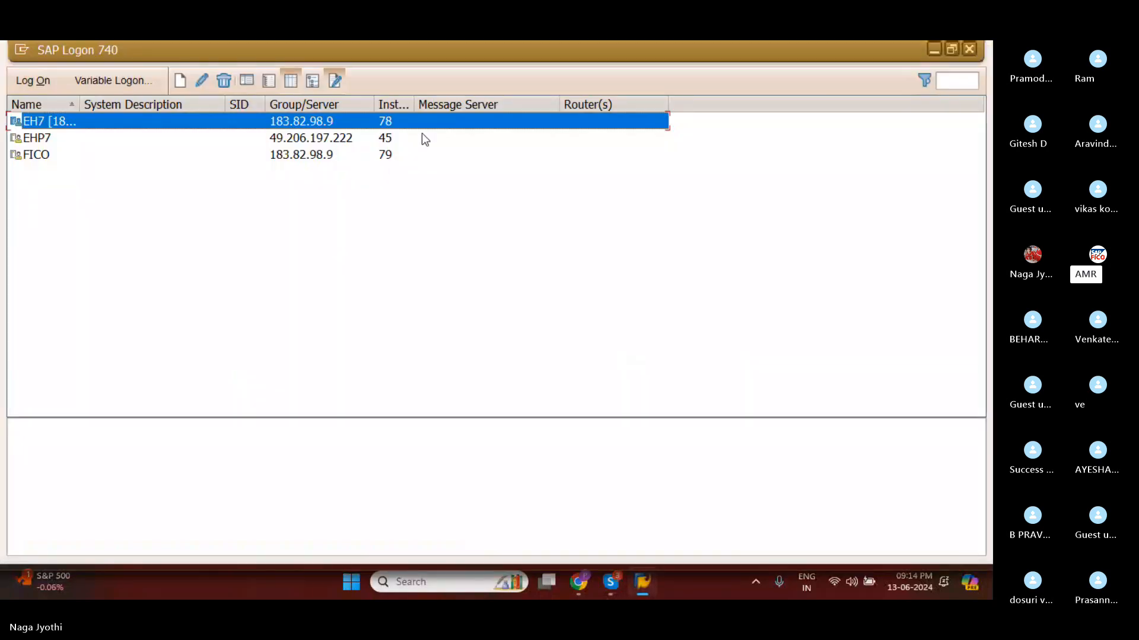
# Log on to the EH7 system again with the saved user ID and the account password.
pyautogui.rightClick(425, 118)
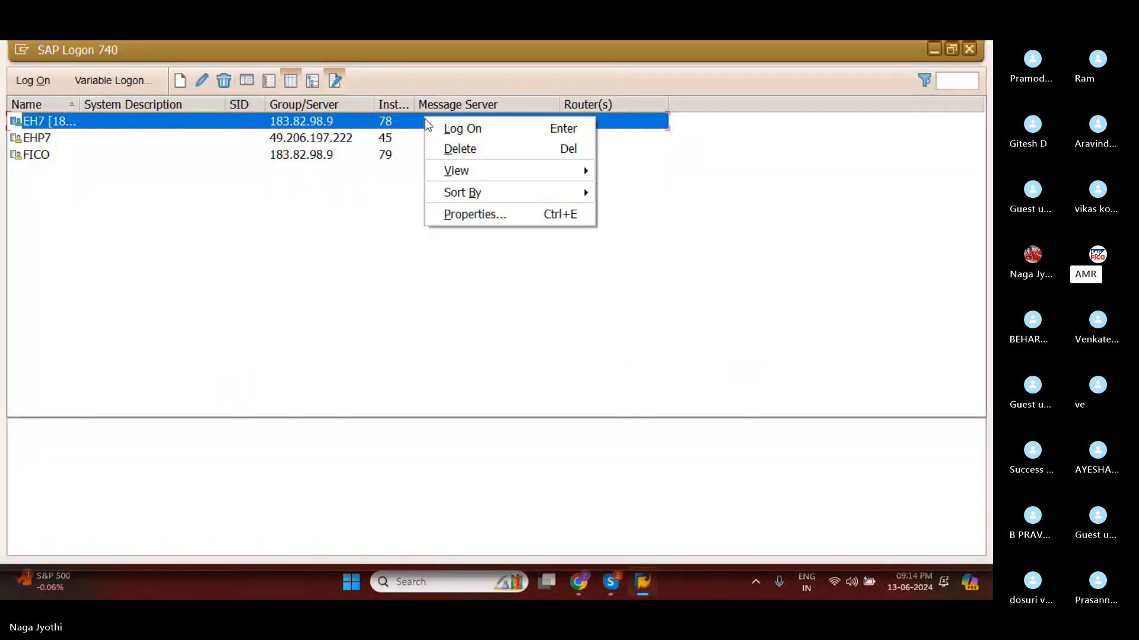
pyautogui.click(442, 129)
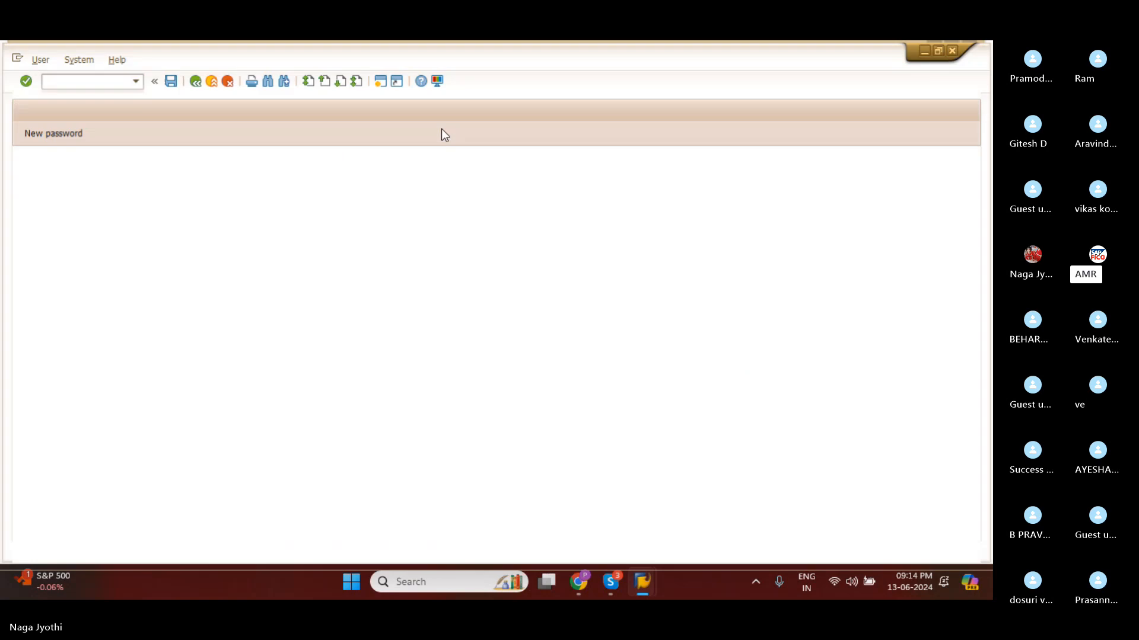
pyautogui.write('78')
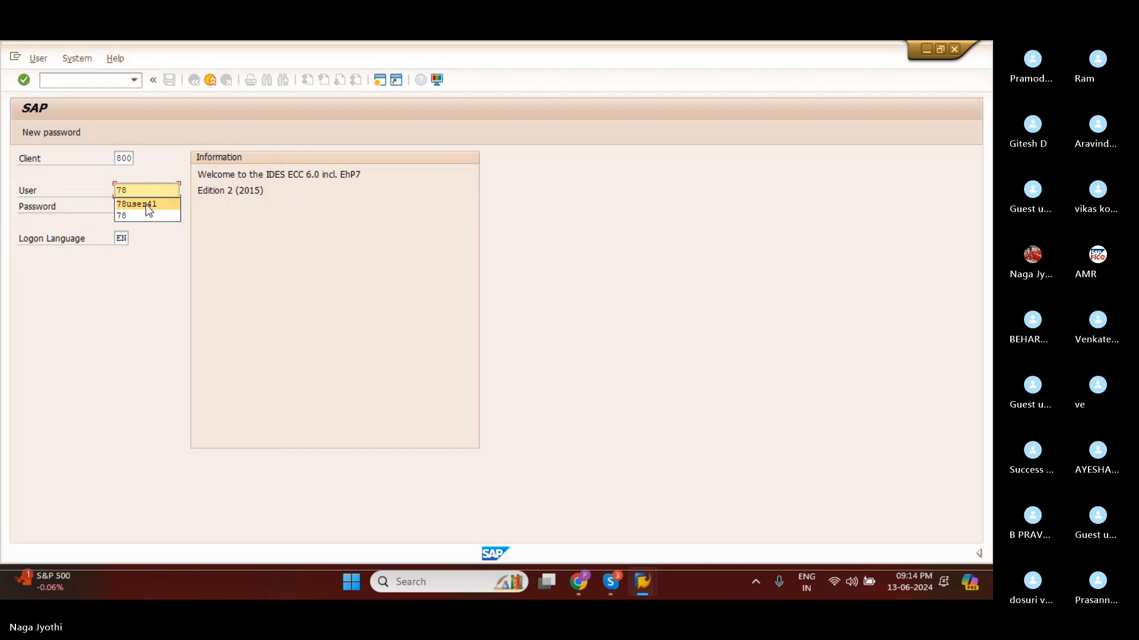
pyautogui.click(148, 204)
pyautogui.click(147, 205)
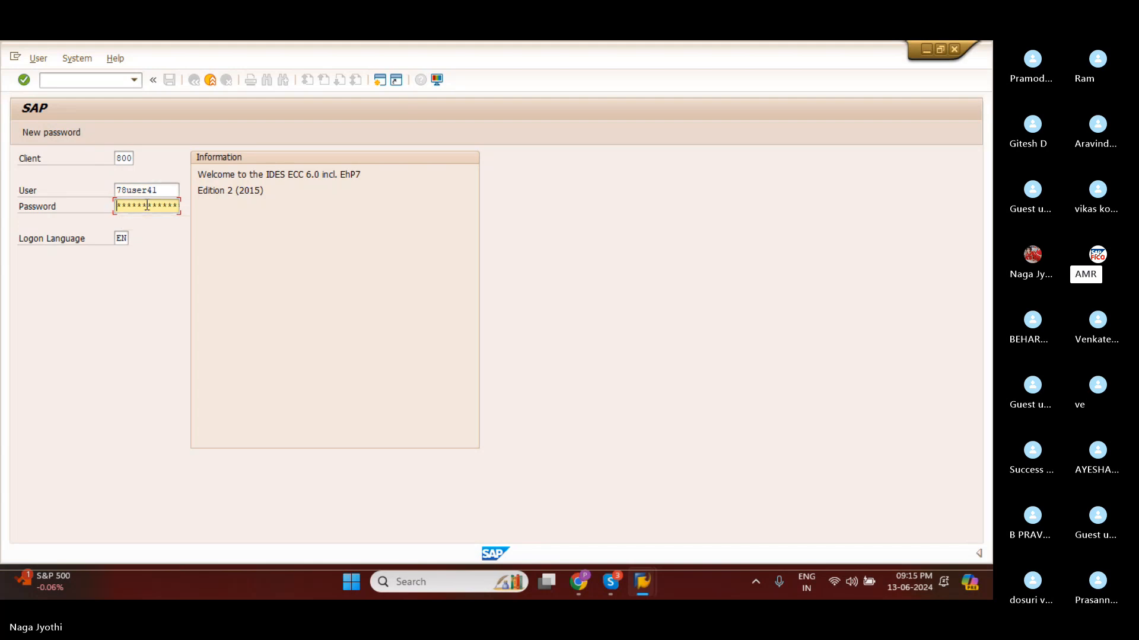
pyautogui.write('******')
pyautogui.press('Return')
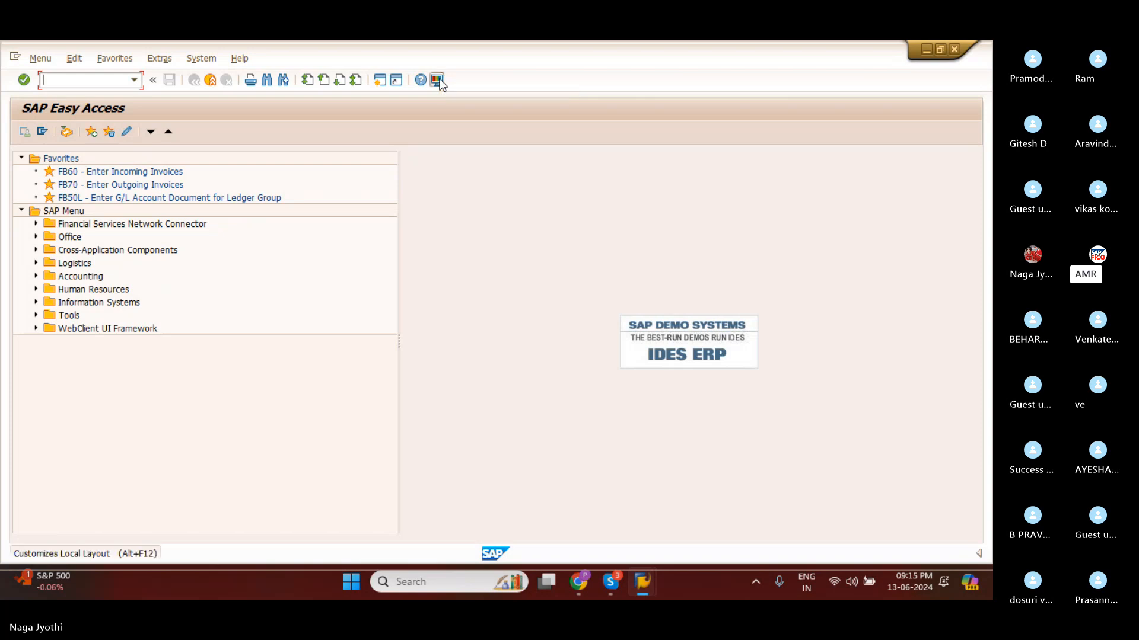
# Set the fixed width font size to 14 in the SAP GUI font settings, apply it and close the options.
pyautogui.click(437, 81)
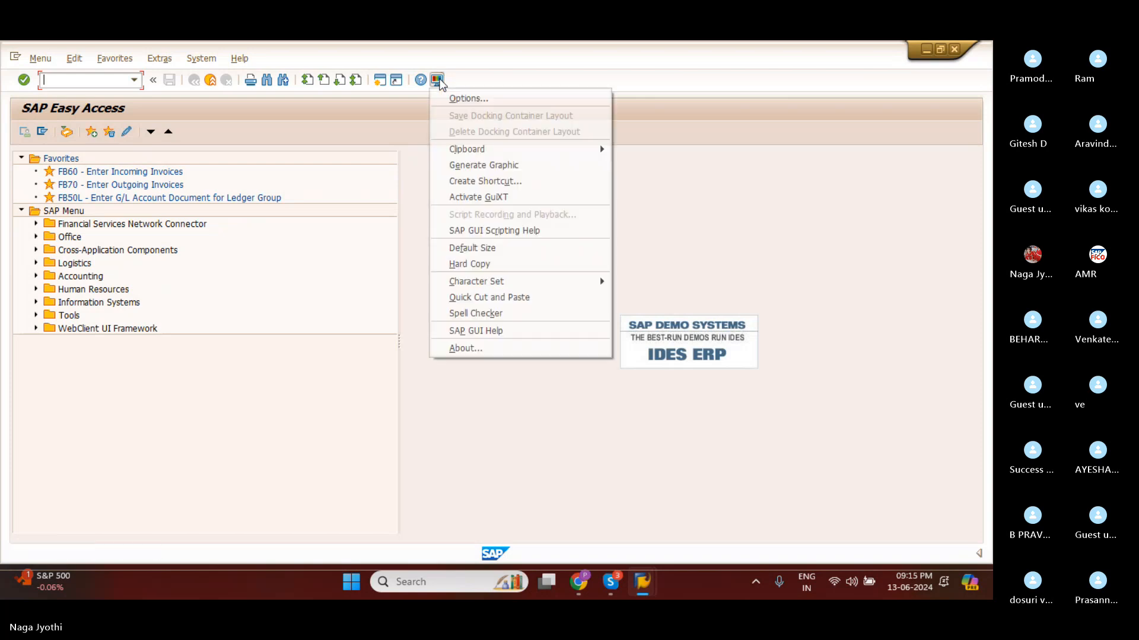
pyautogui.click(462, 98)
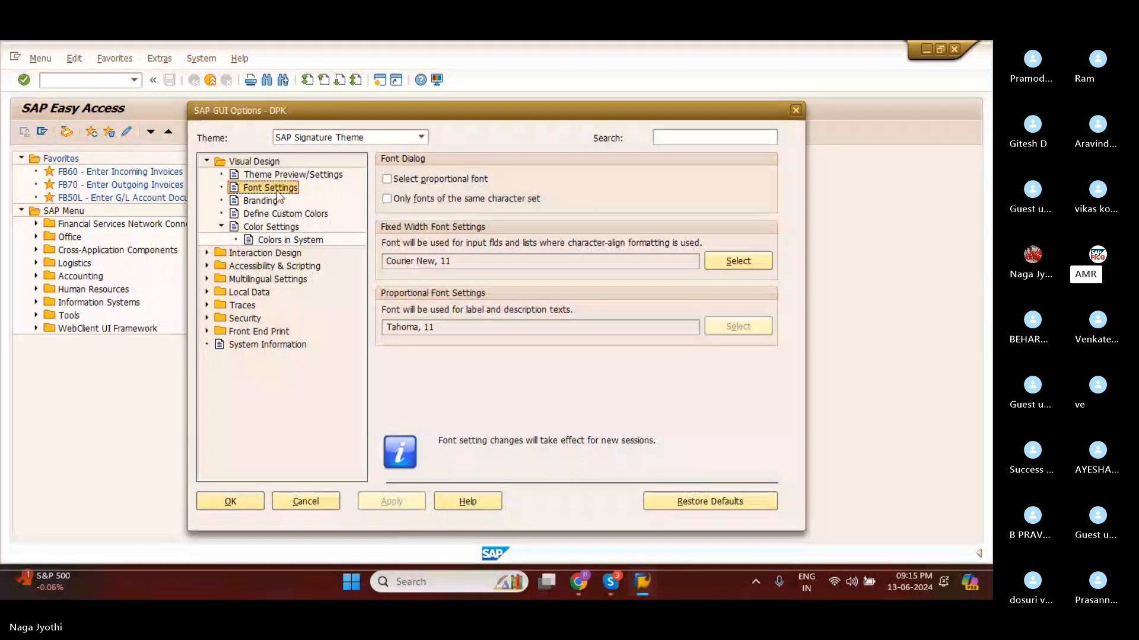
pyautogui.click(738, 261)
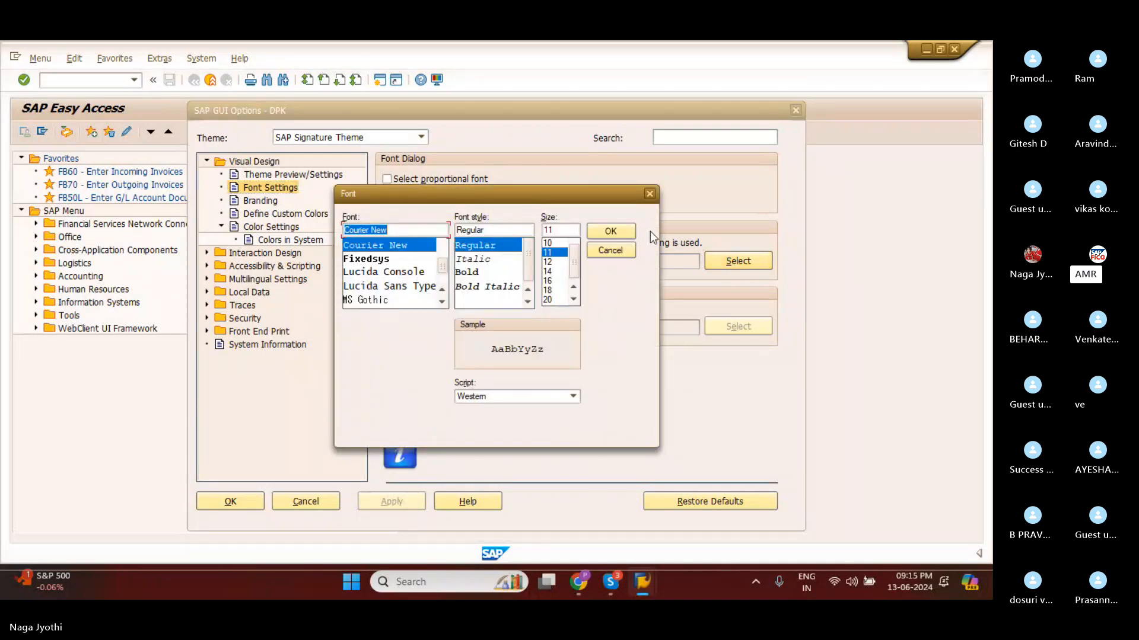
pyautogui.click(557, 271)
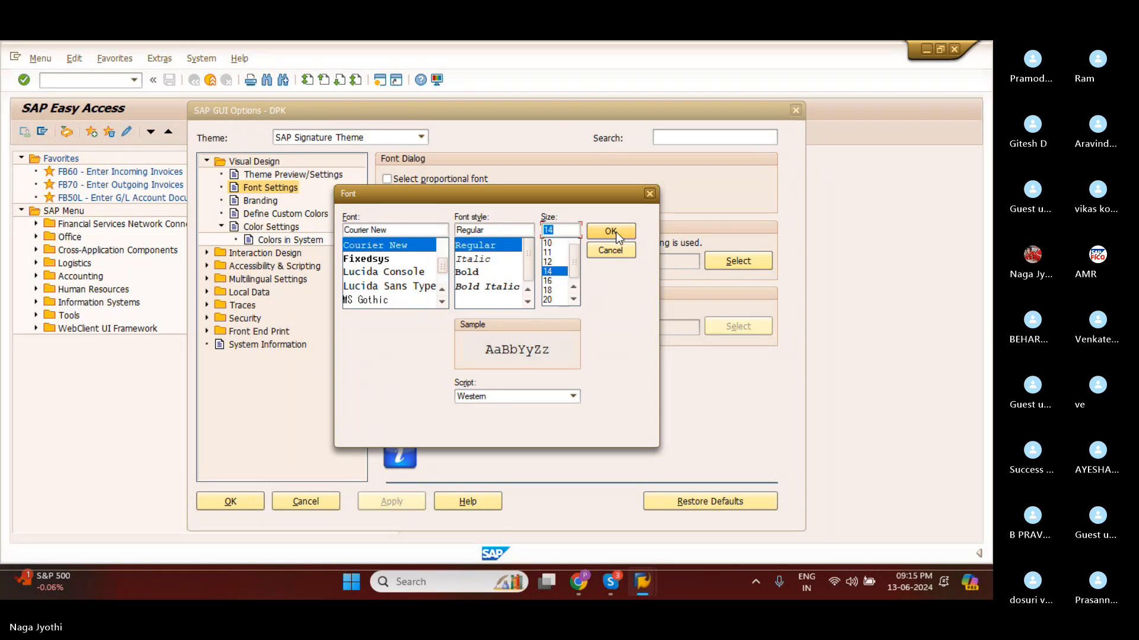
pyautogui.click(615, 232)
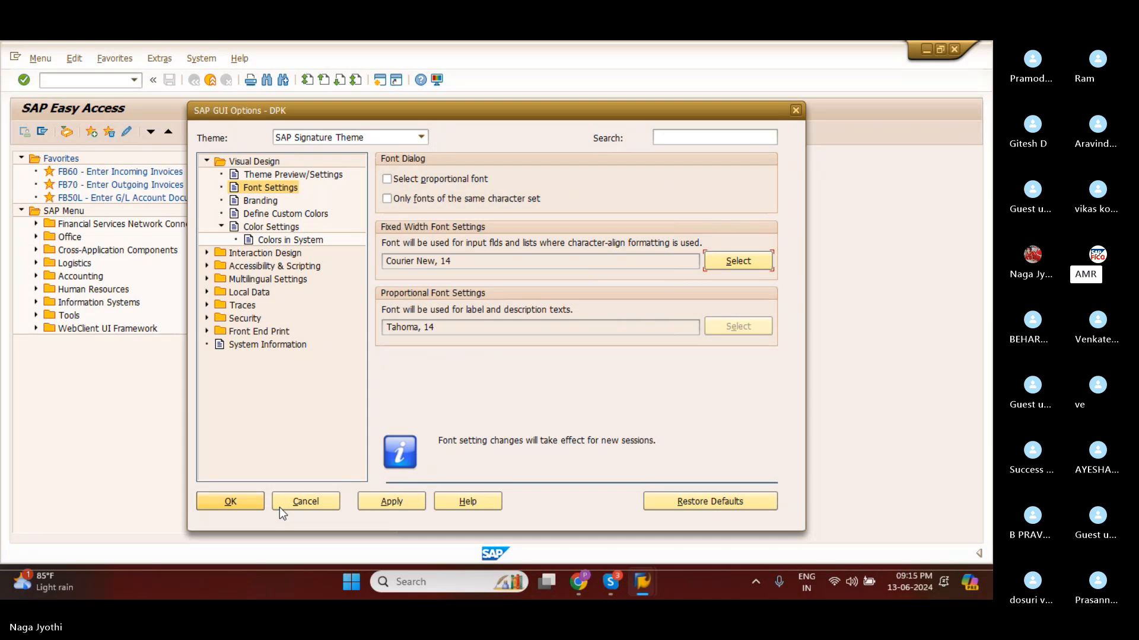
pyautogui.click(383, 503)
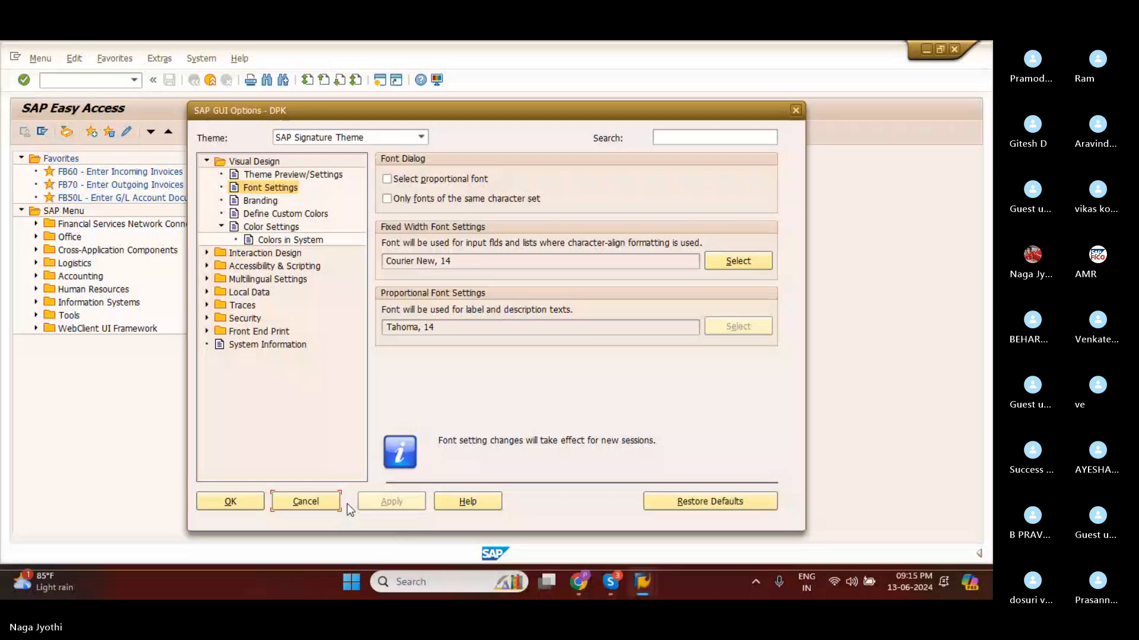
pyautogui.click(236, 506)
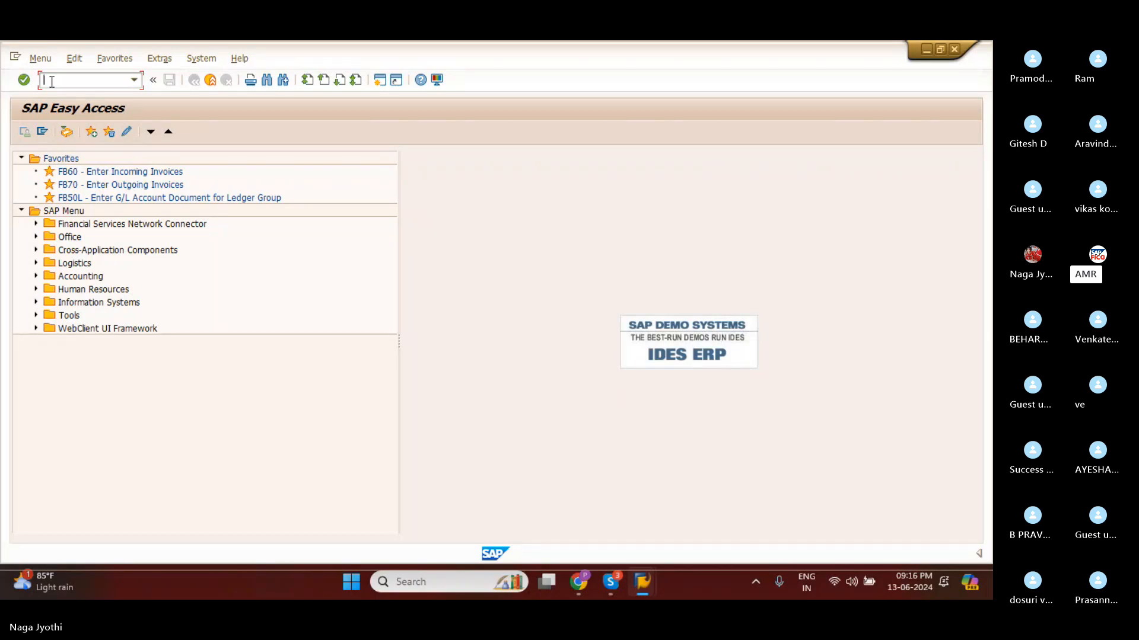
# End the current transaction with the /n command and start SAP Easy Access.
pyautogui.write('/n')
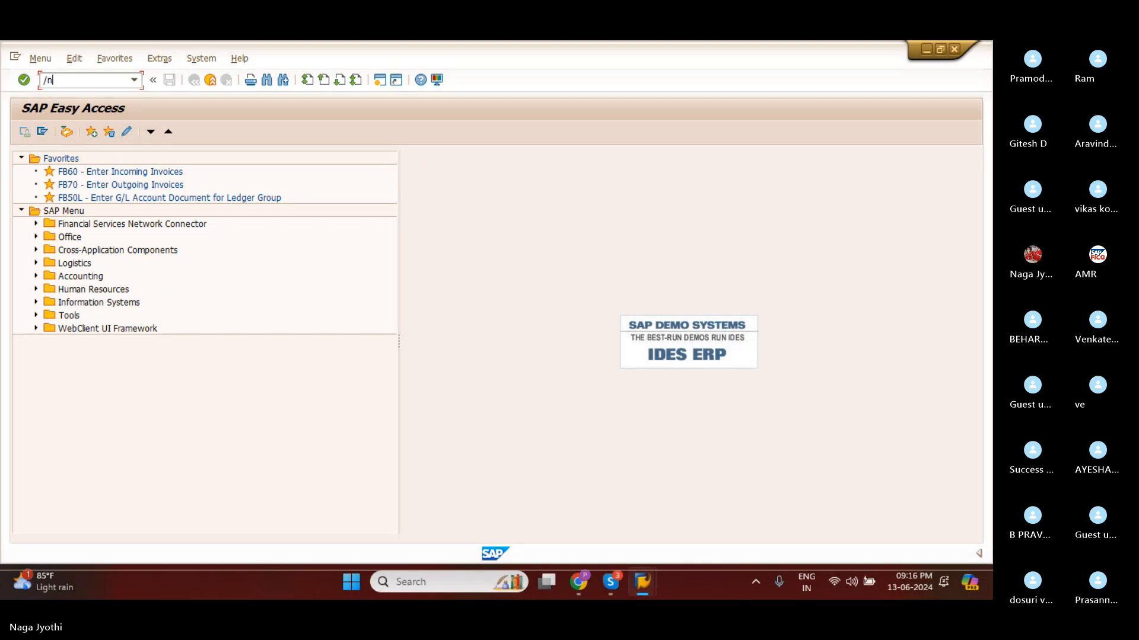
pyautogui.press('Return')
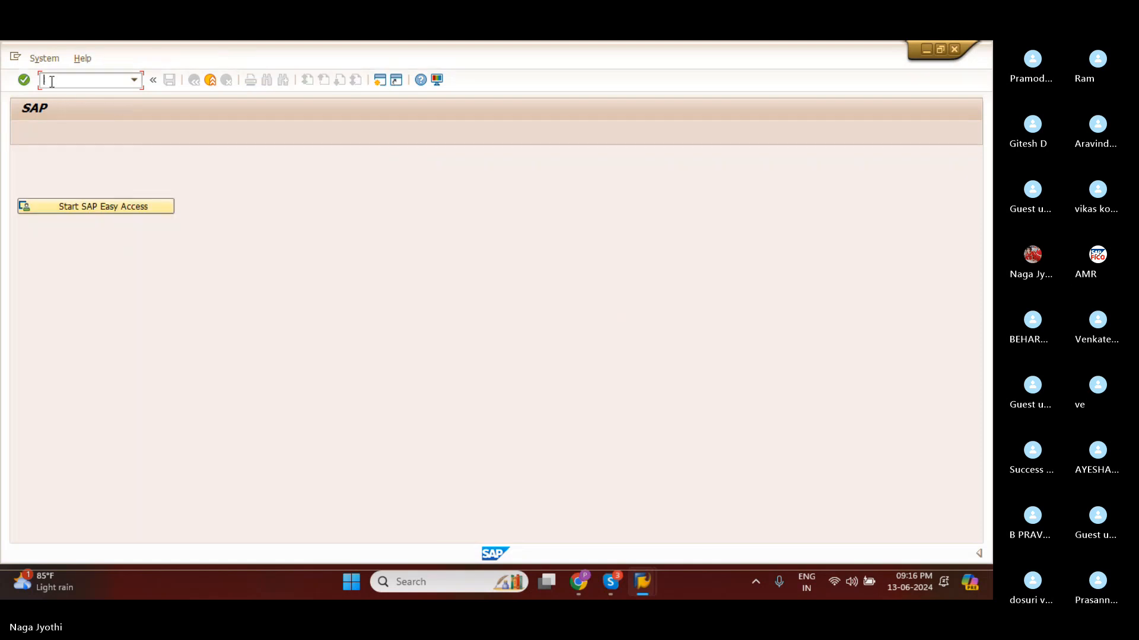
pyautogui.click(87, 211)
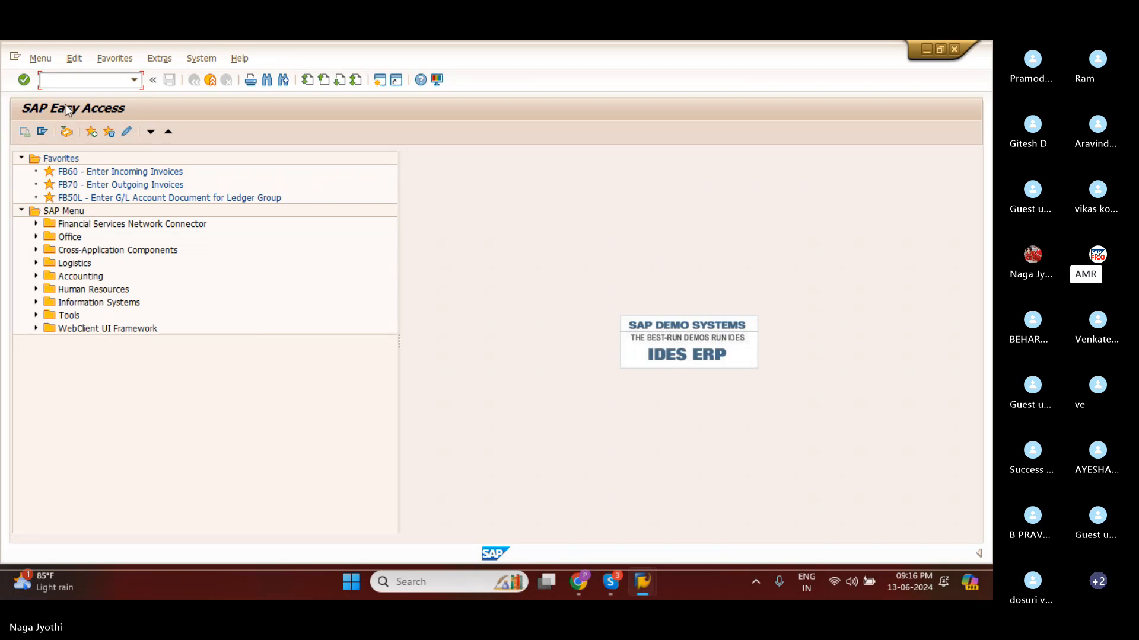
# Create a new SAP session that uses the changed font settings.
pyautogui.click(380, 87)
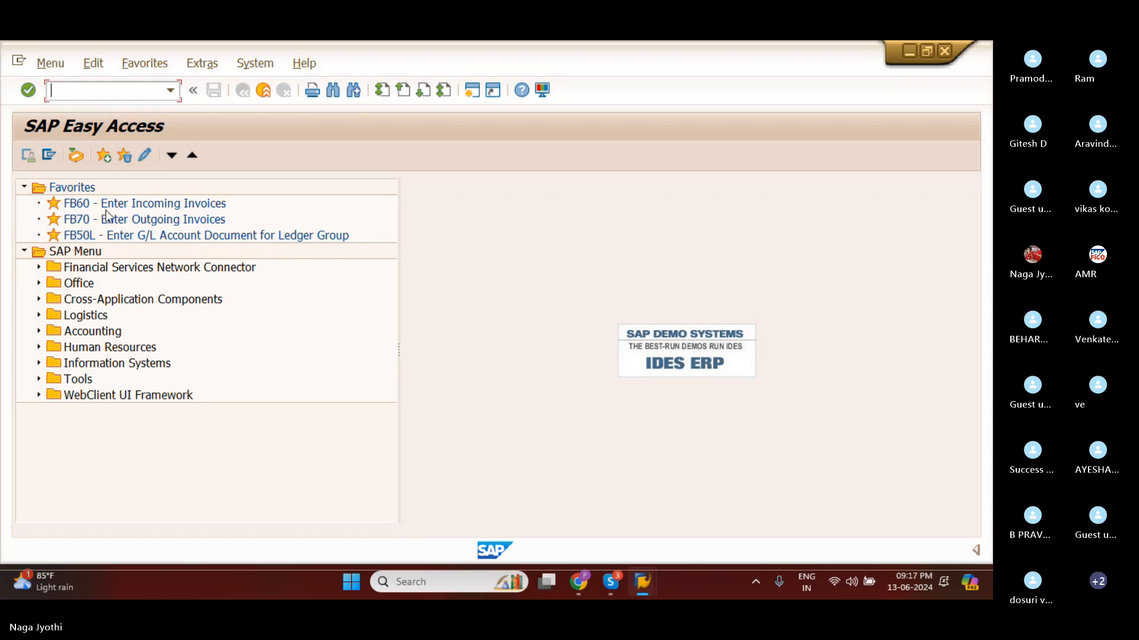
# Apply SAP Green as the default color in the SAP GUI color settings, close the options and create a new session.
pyautogui.click(542, 90)
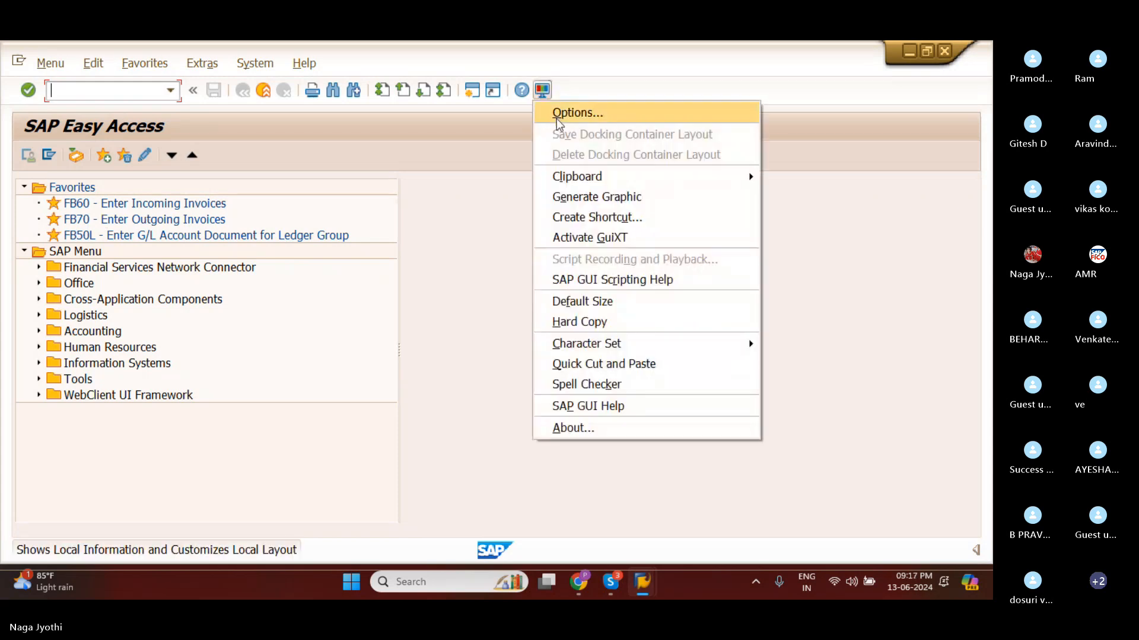
pyautogui.click(556, 113)
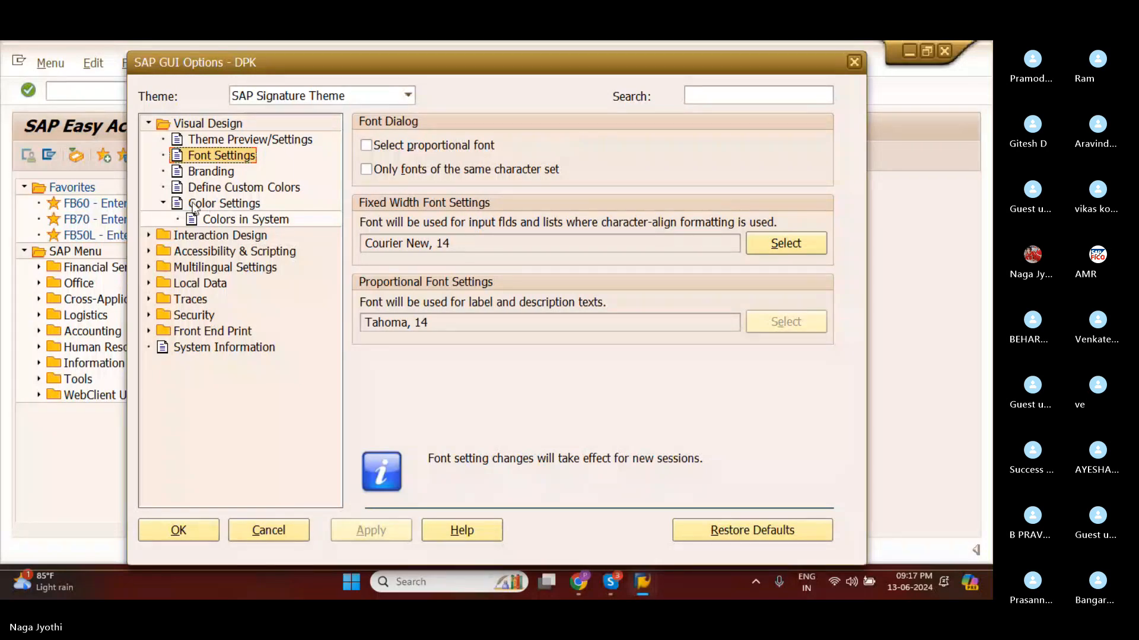
pyautogui.click(224, 203)
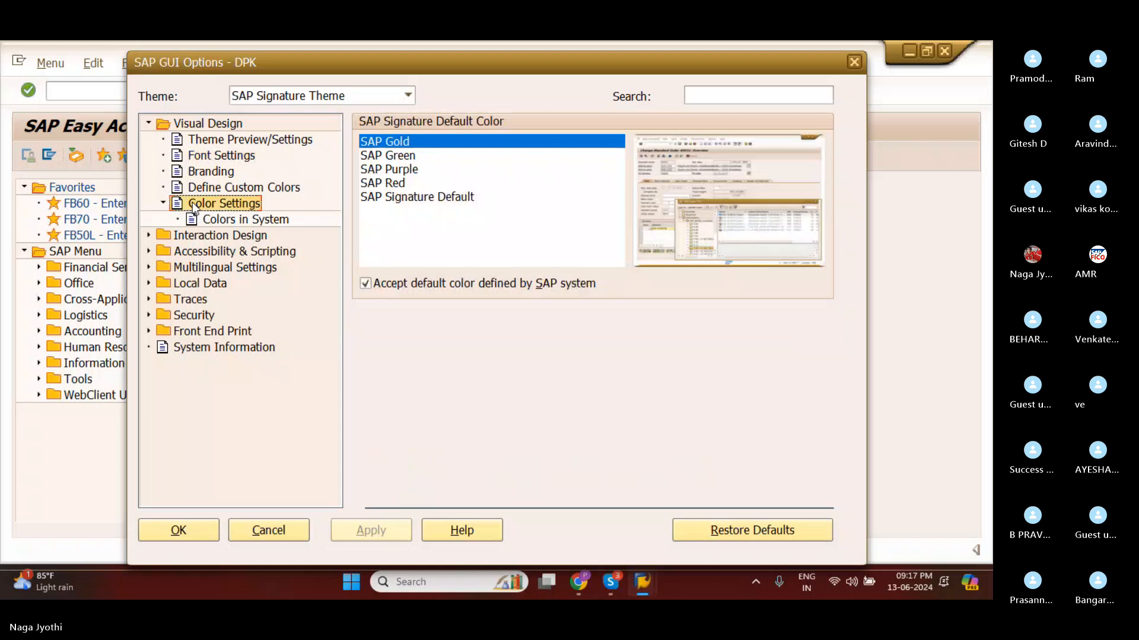
pyautogui.click(401, 158)
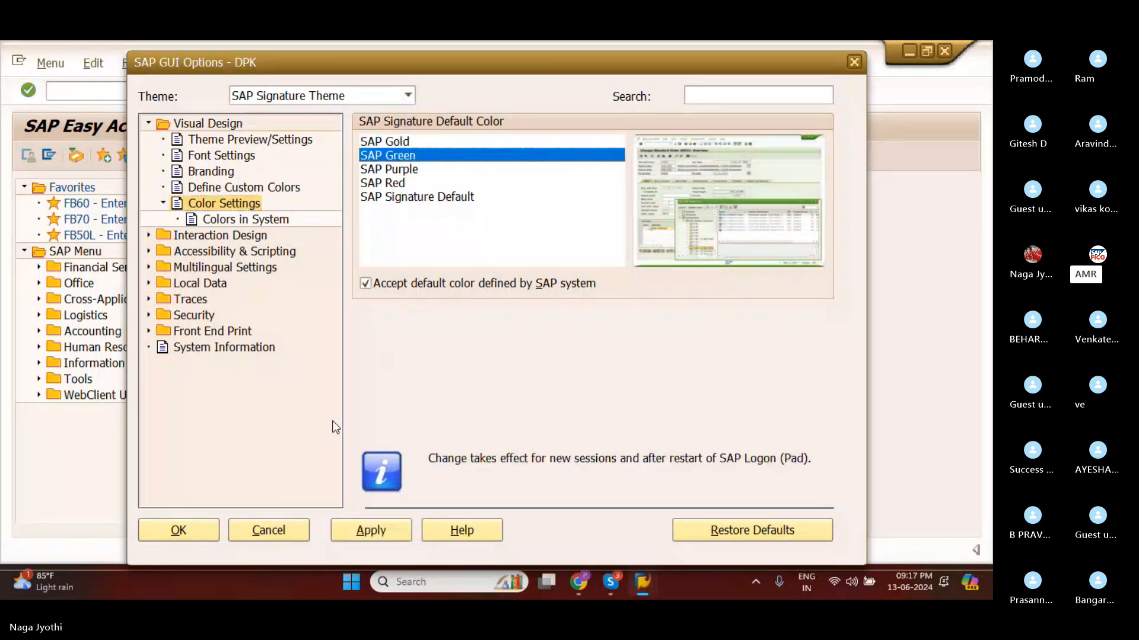
pyautogui.click(376, 531)
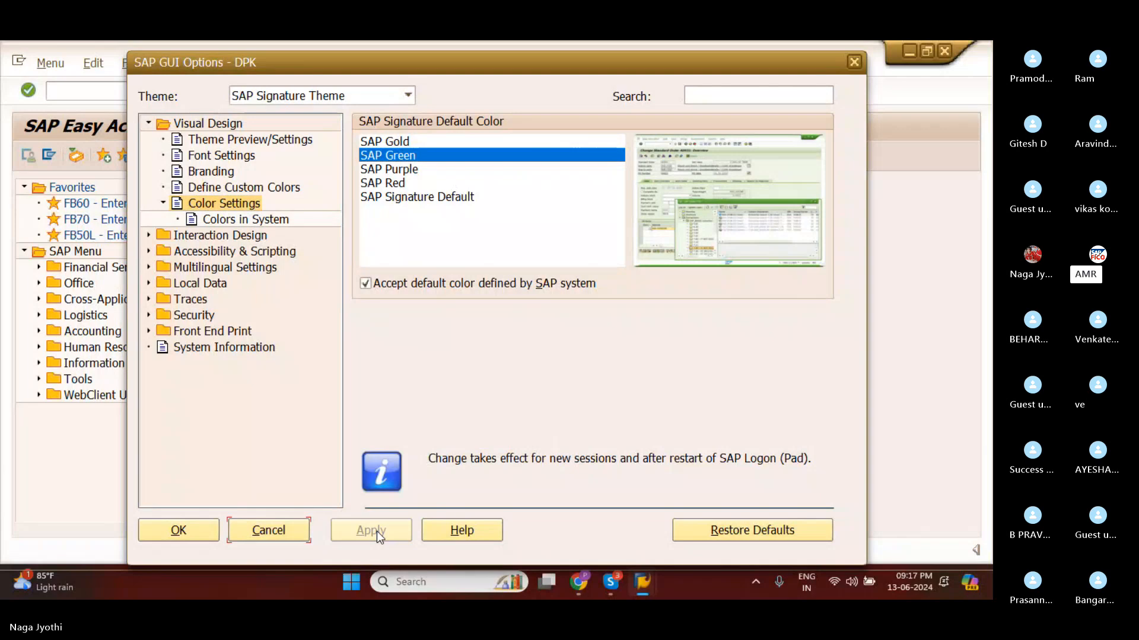
pyautogui.click(187, 533)
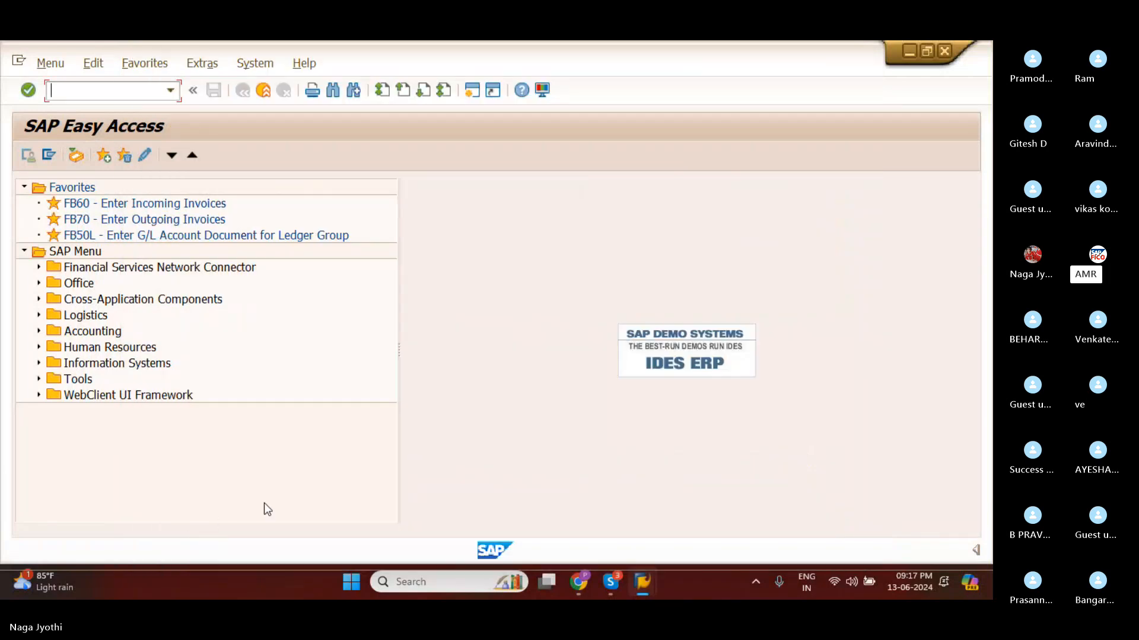
pyautogui.click(467, 93)
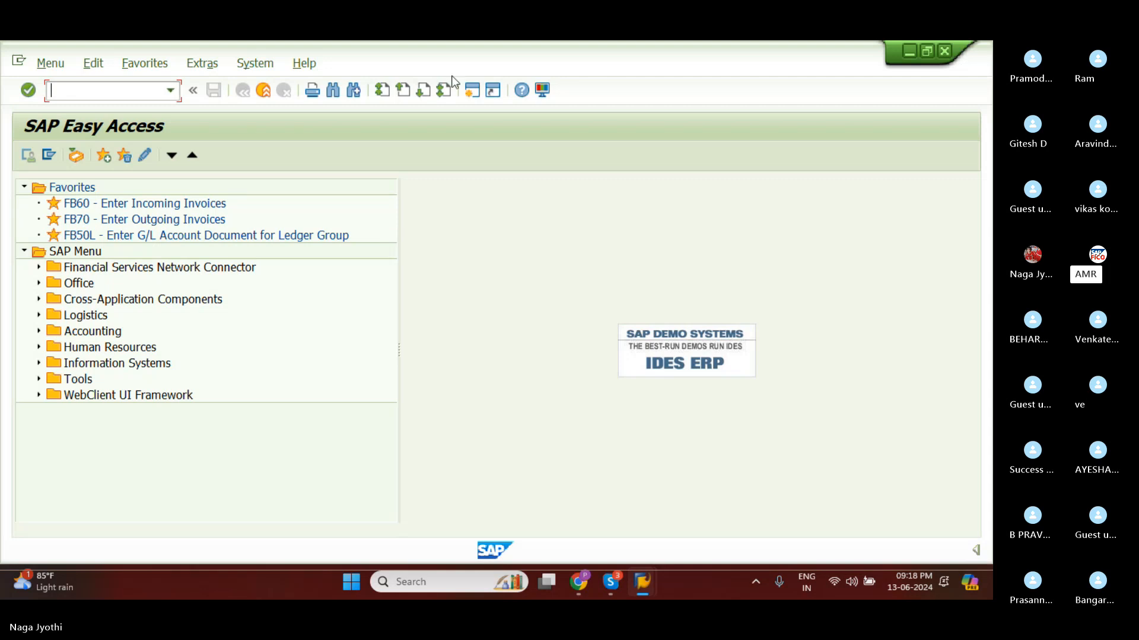
# Change the SAP GUI default color to SAP Purple, apply it and create another session with that color.
pyautogui.click(542, 90)
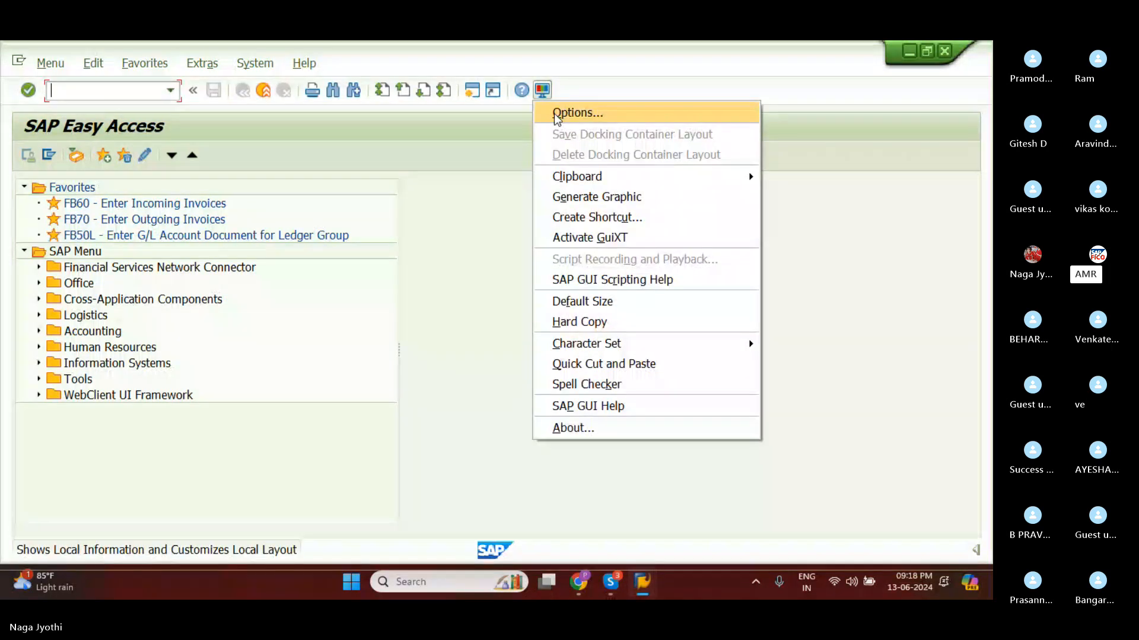
pyautogui.click(556, 117)
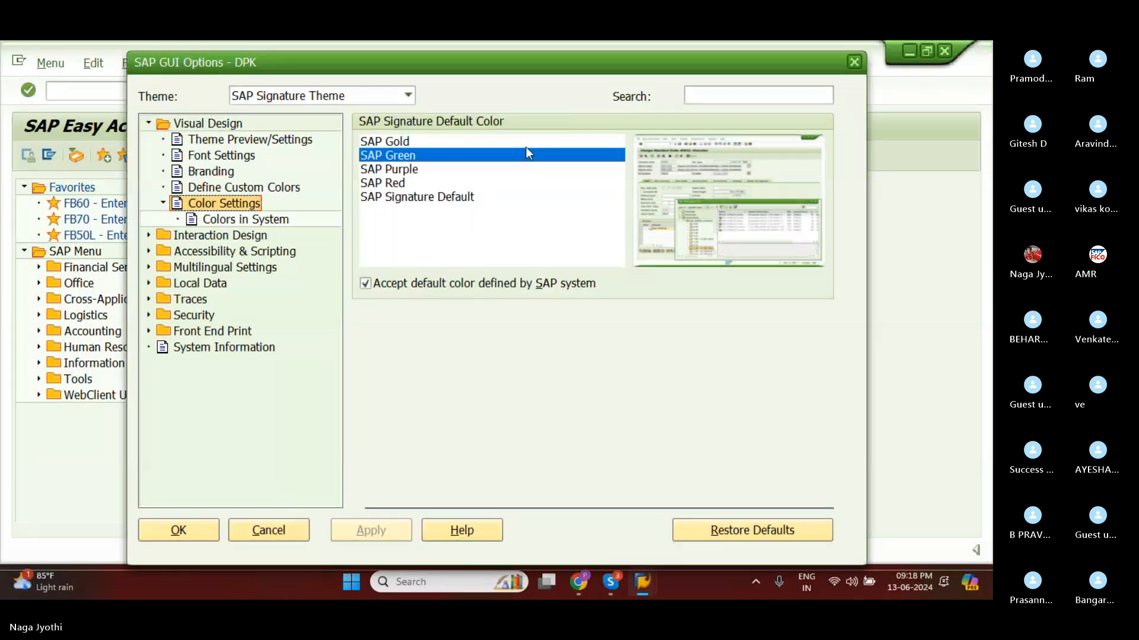
pyautogui.click(373, 170)
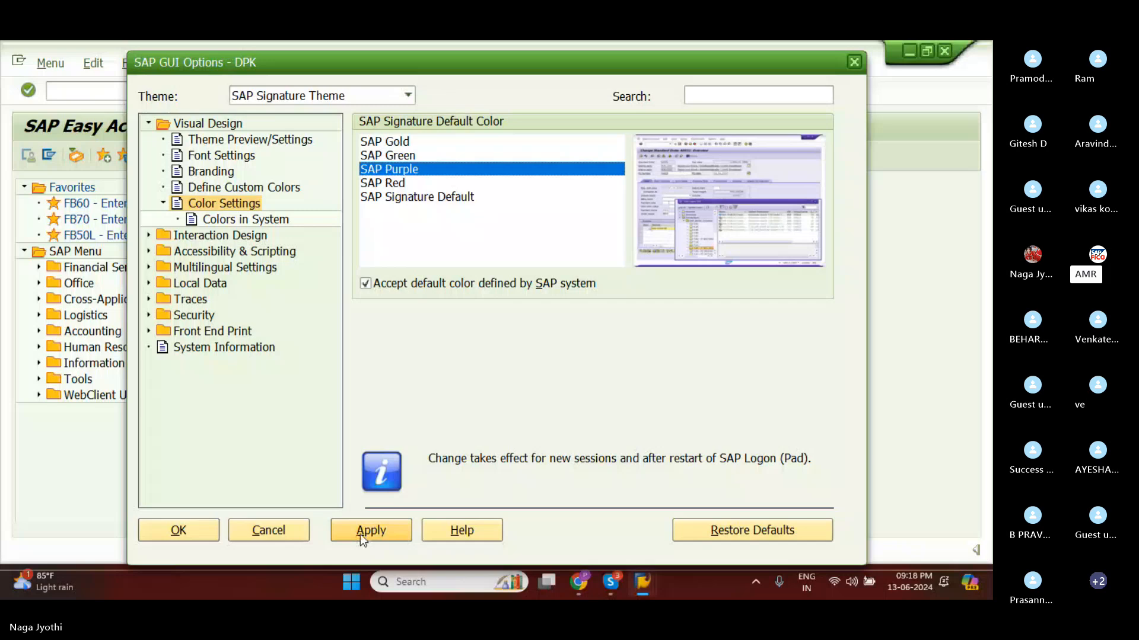
pyautogui.click(361, 535)
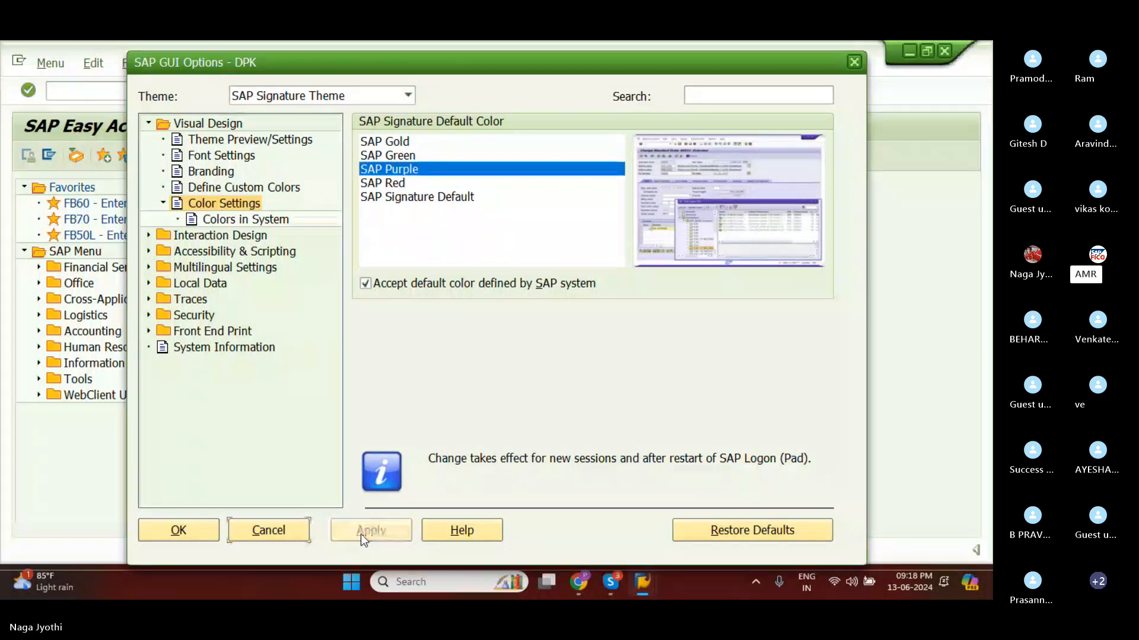
pyautogui.click(186, 530)
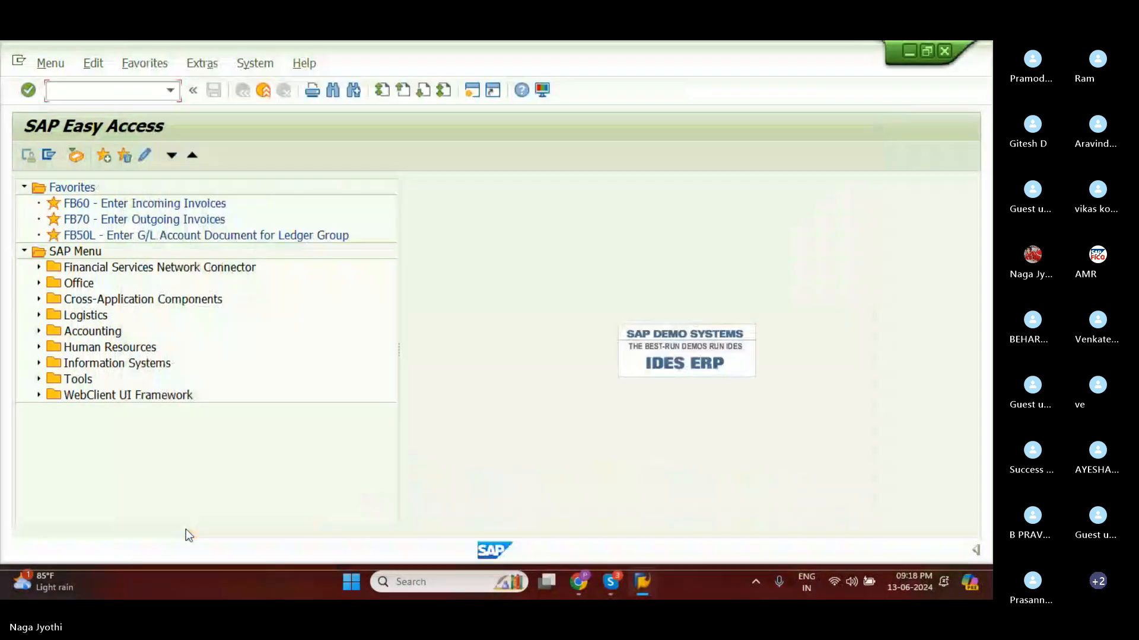
pyautogui.click(471, 91)
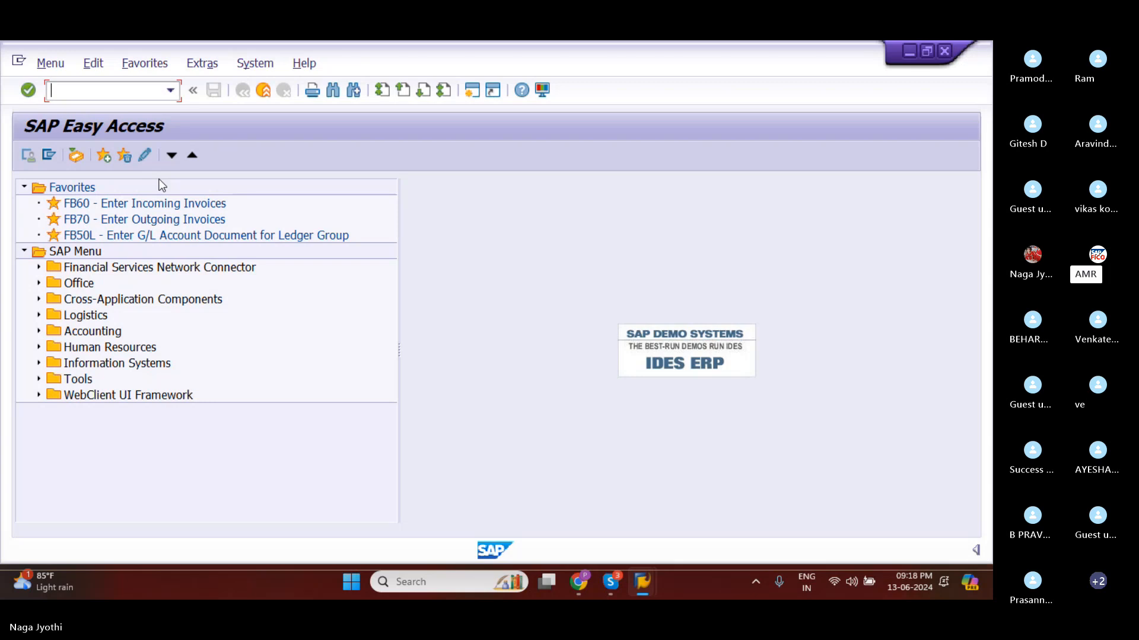
# Set the SAP GUI default color to SAP Signature Default, apply it and create a further session.
pyautogui.click(542, 90)
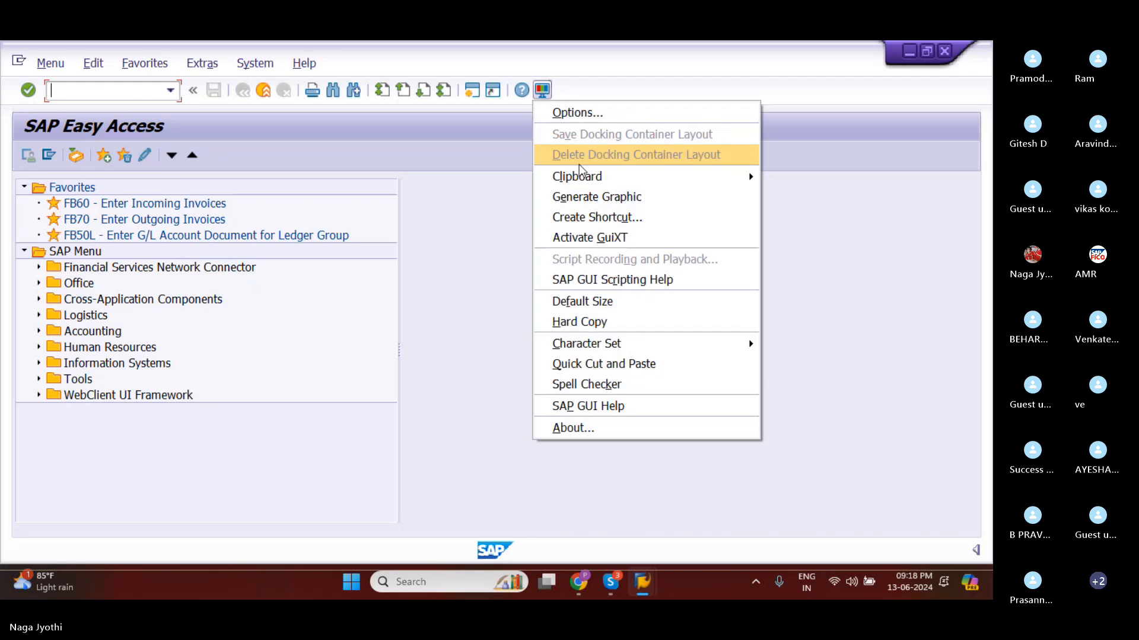
pyautogui.click(573, 113)
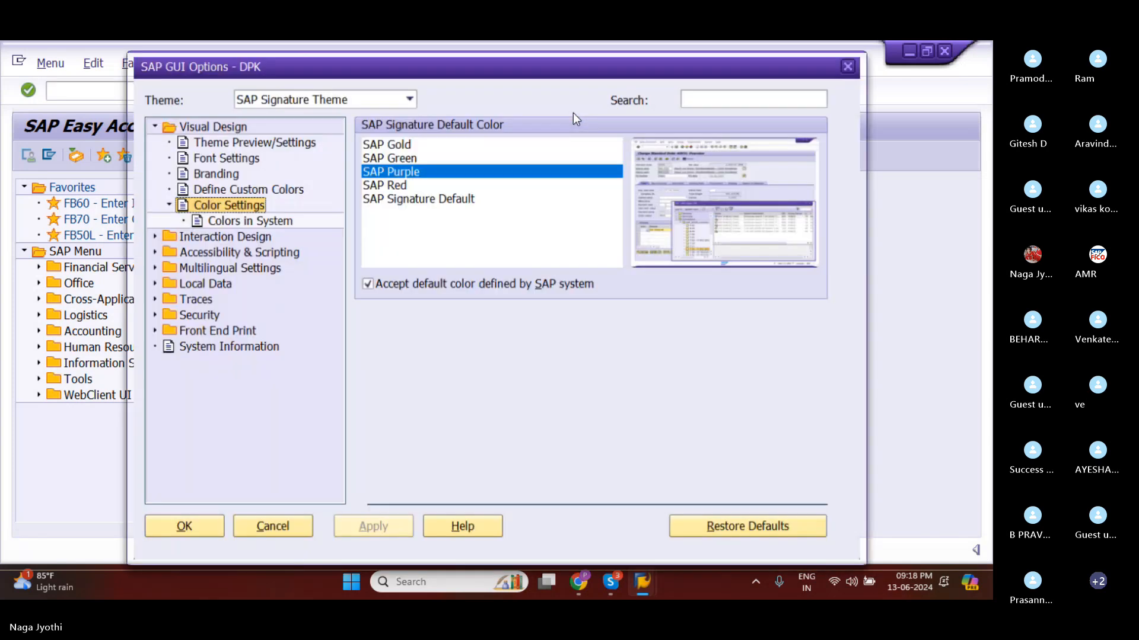
pyautogui.click(418, 196)
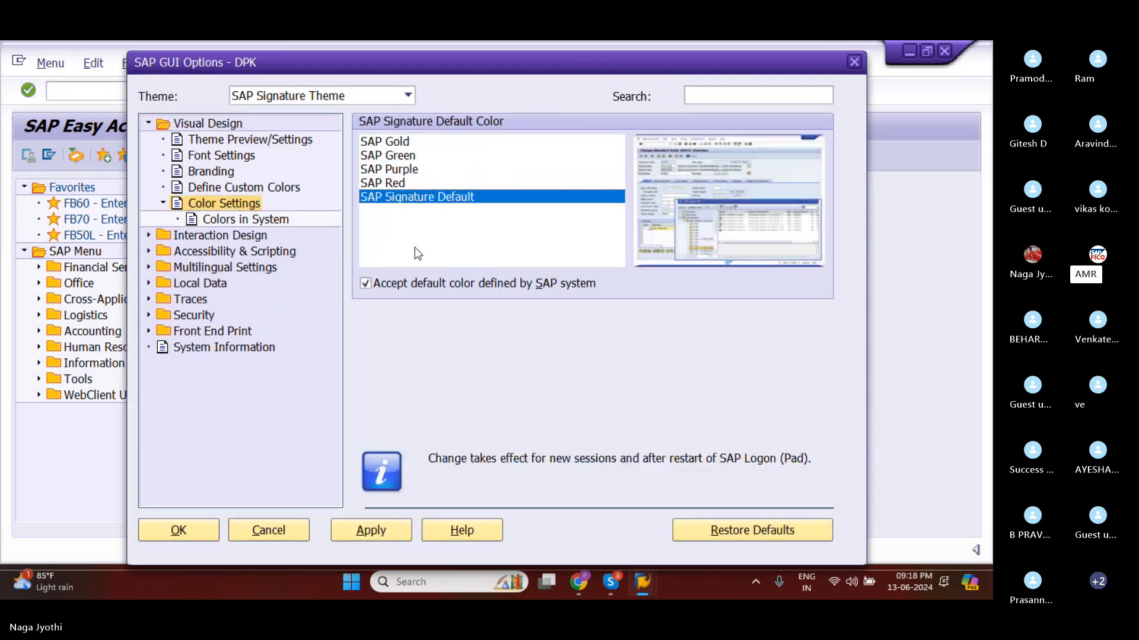
pyautogui.click(382, 528)
pyautogui.click(179, 530)
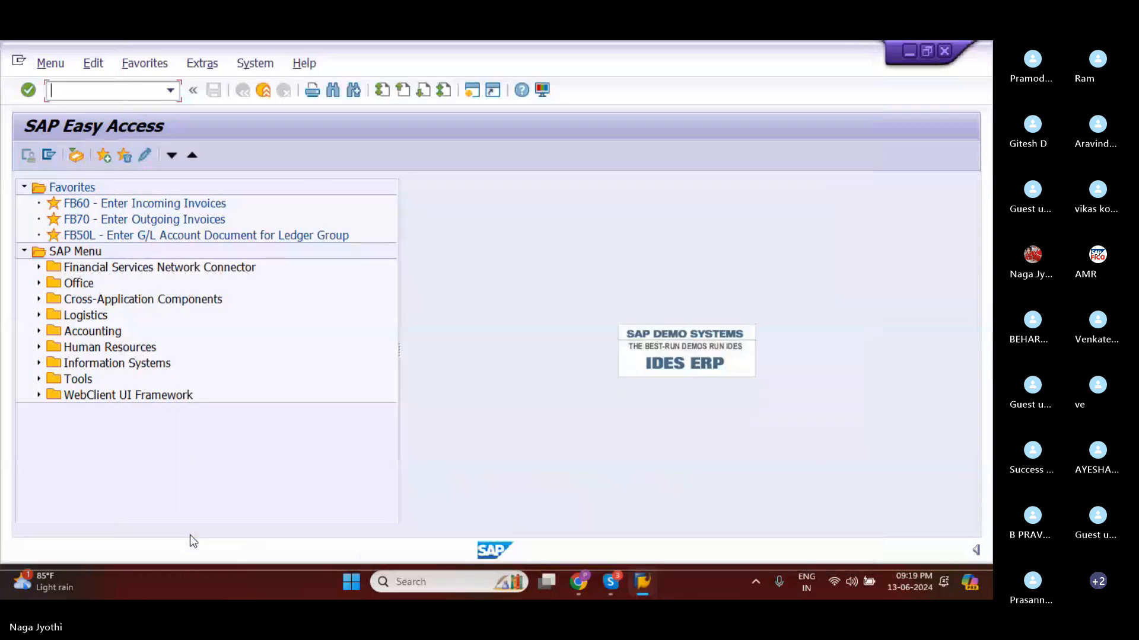
pyautogui.click(473, 88)
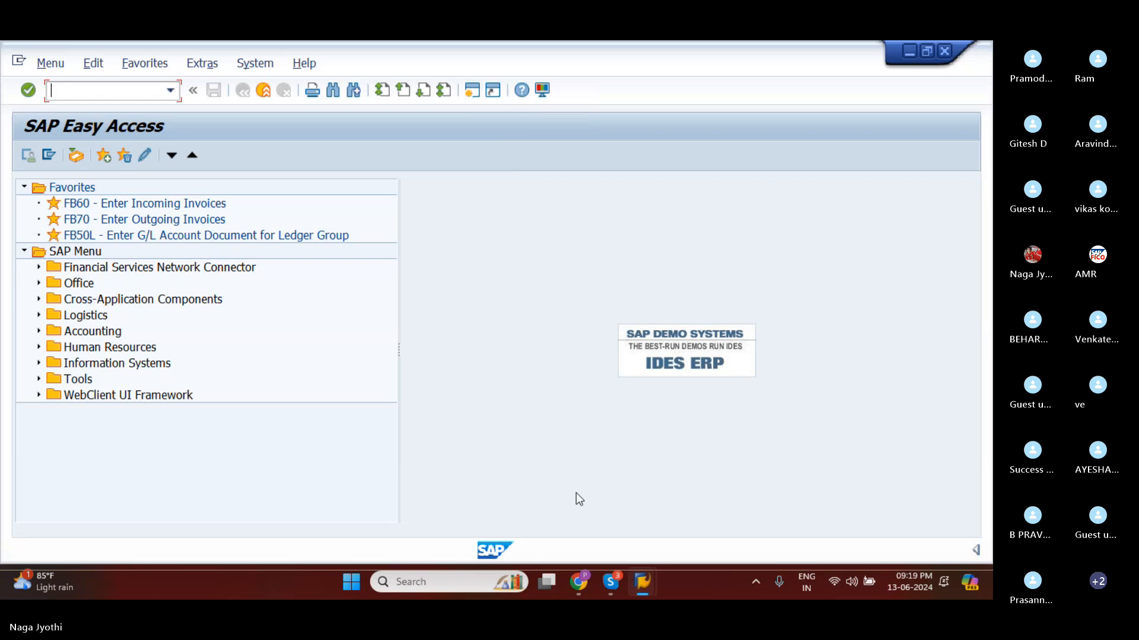
# Close the oldest SAP Easy Access session with the small font and switch to the gold session with the larger font.
pyautogui.moveTo(642, 594)
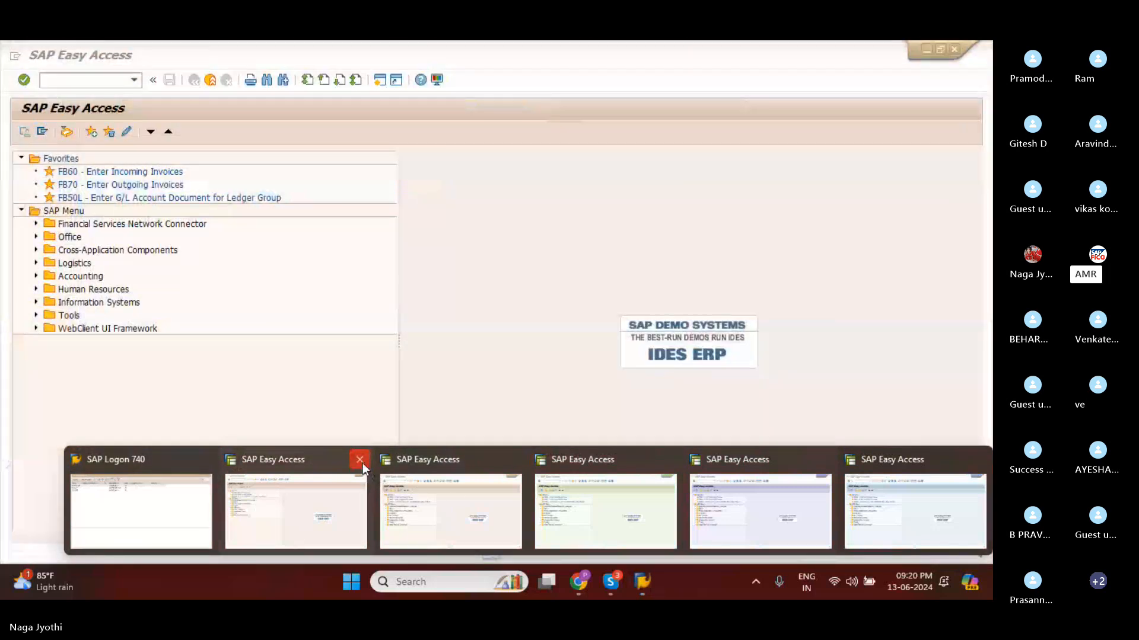
pyautogui.click(359, 459)
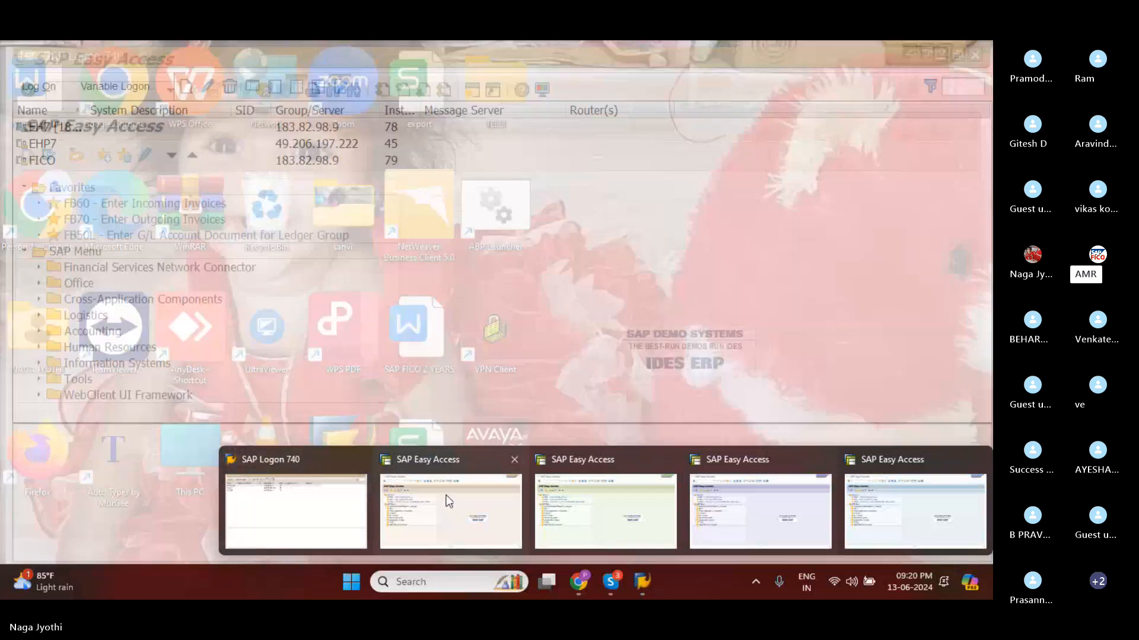
pyautogui.click(449, 501)
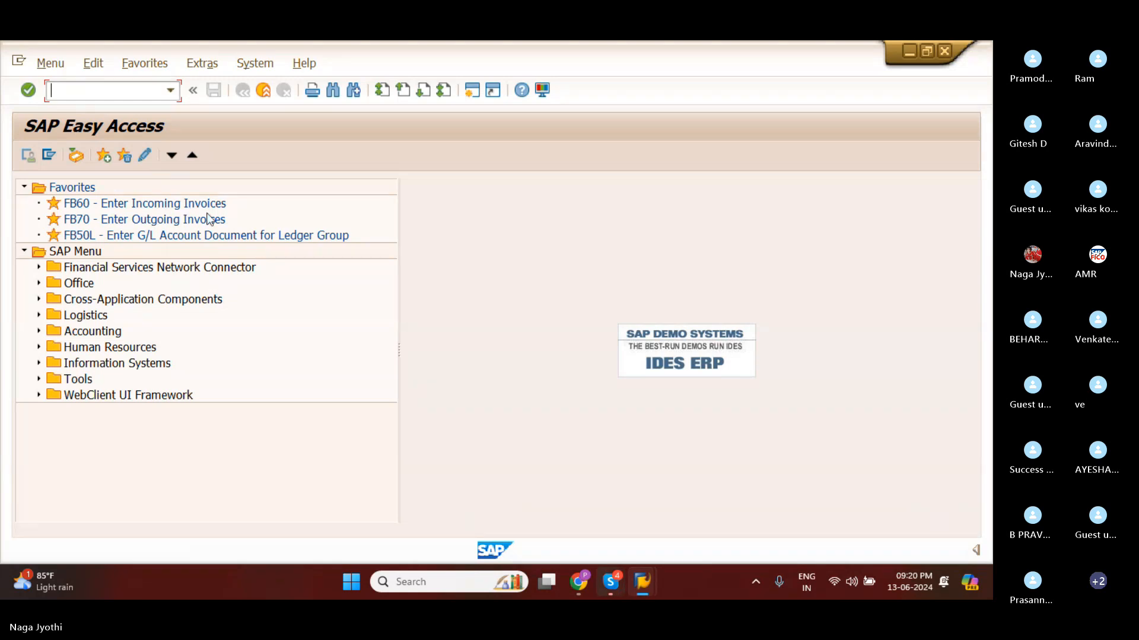
# Switch to the Skype meeting window and open the Enterprise Structure image shared in the chat.
pyautogui.click(807, 304)
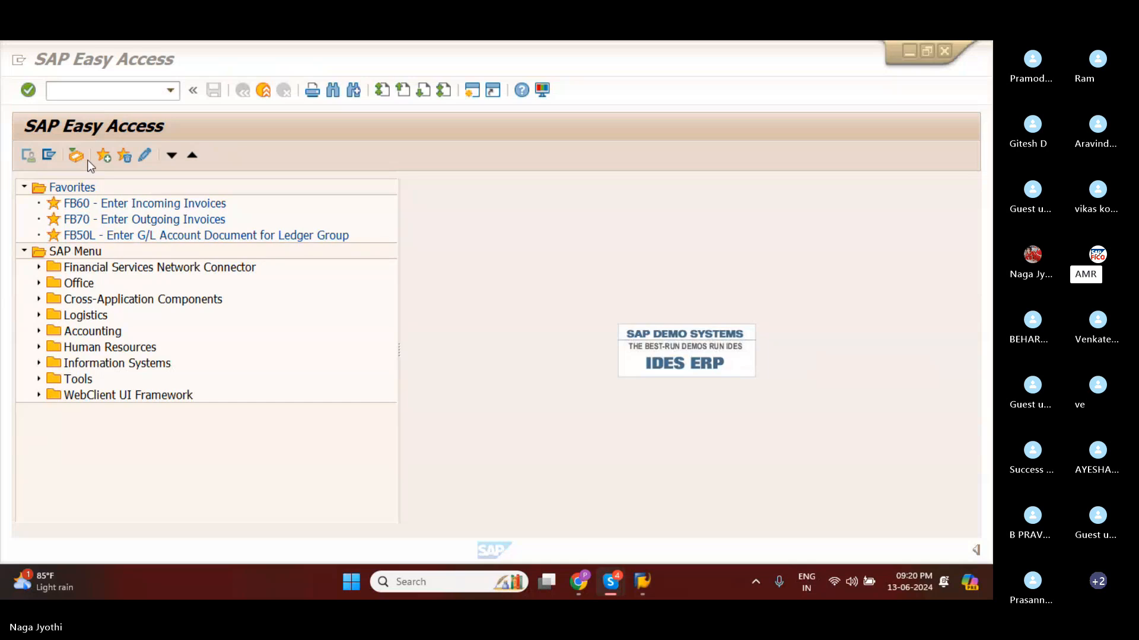
pyautogui.moveTo(651, 578)
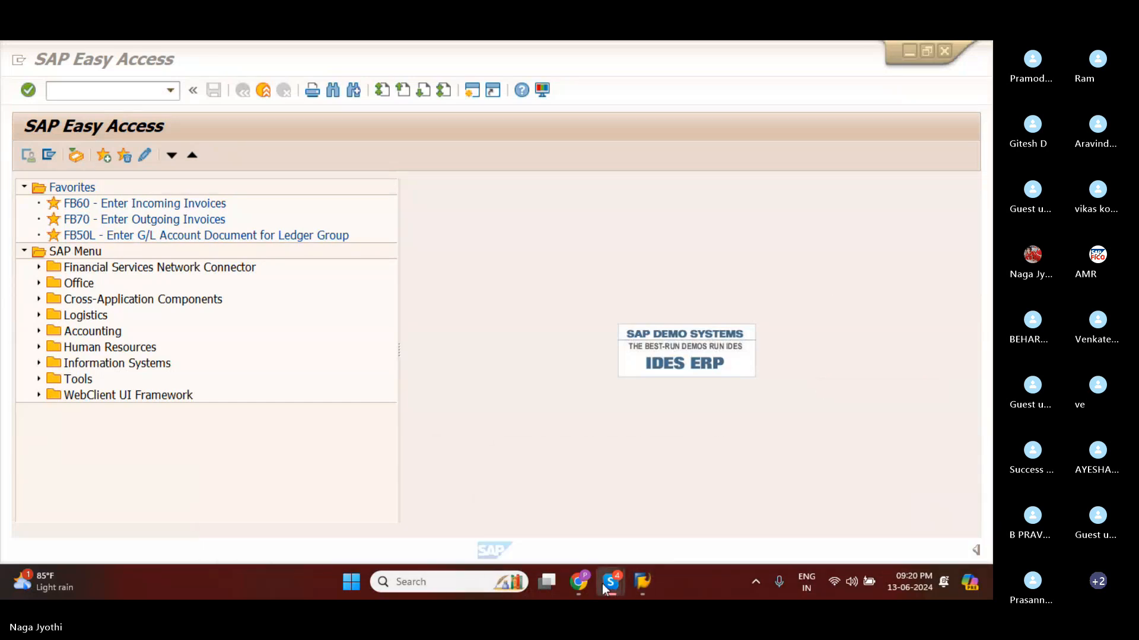
pyautogui.moveTo(610, 582)
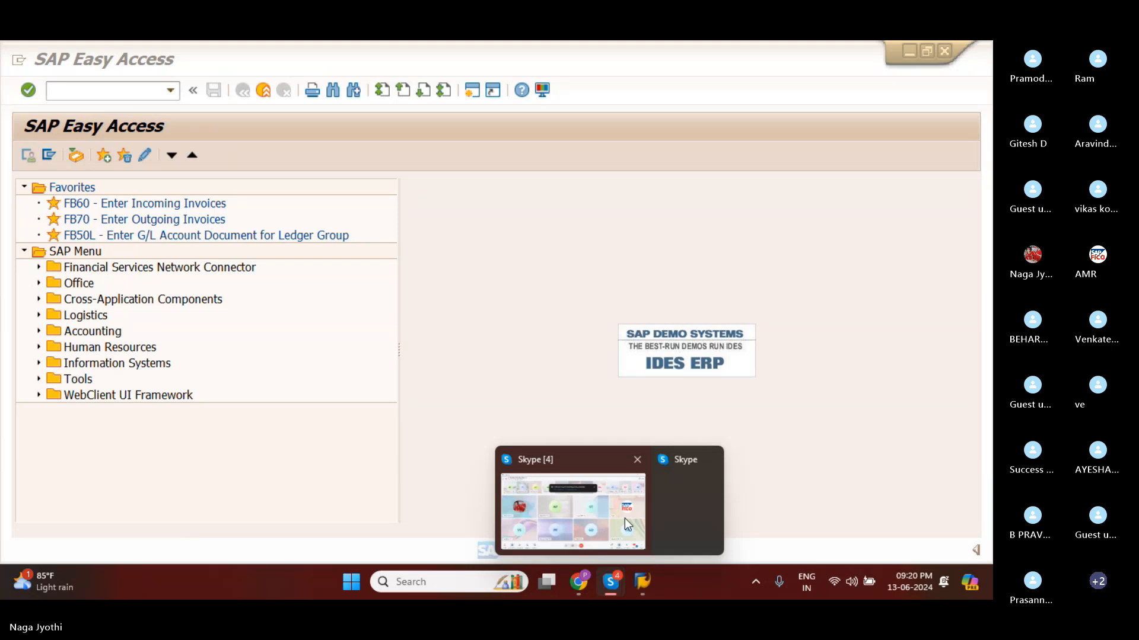
pyautogui.click(624, 518)
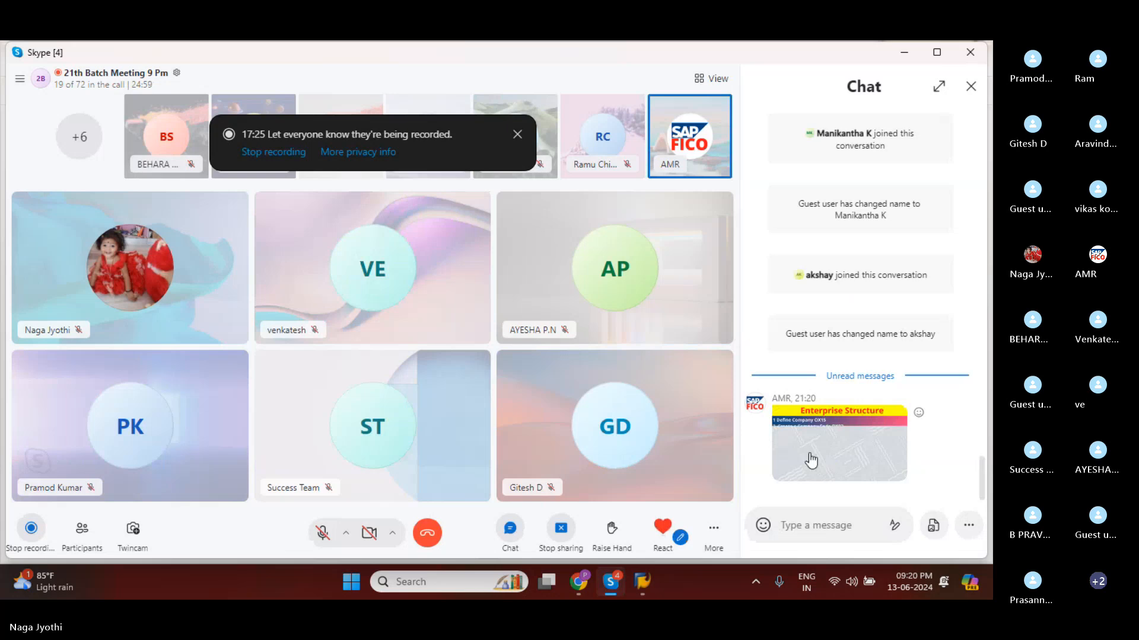
pyautogui.click(811, 460)
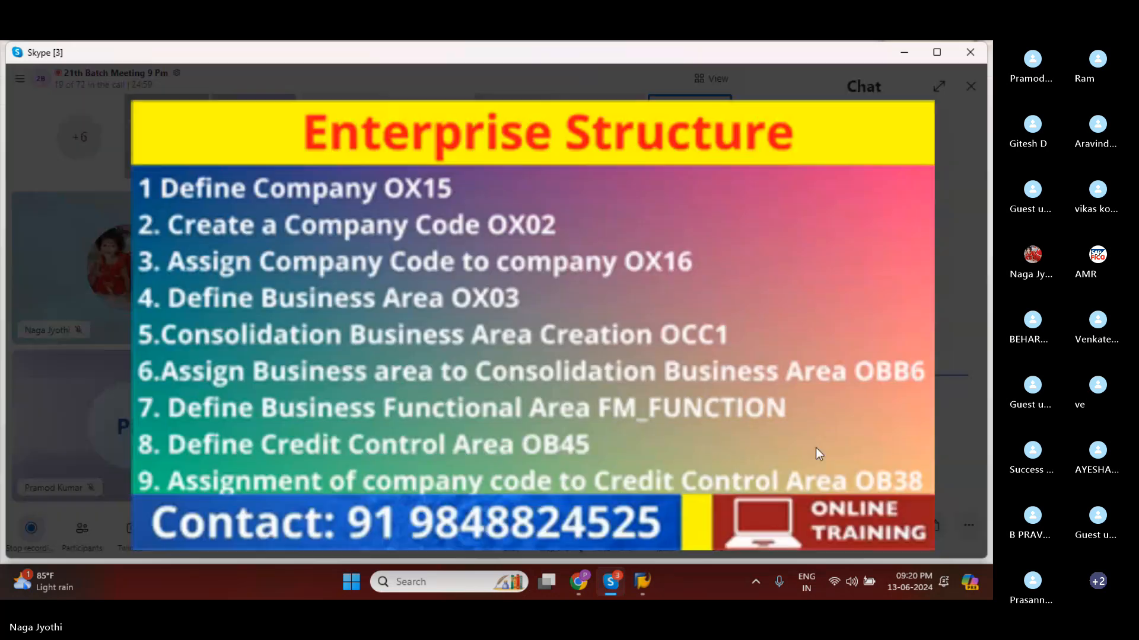
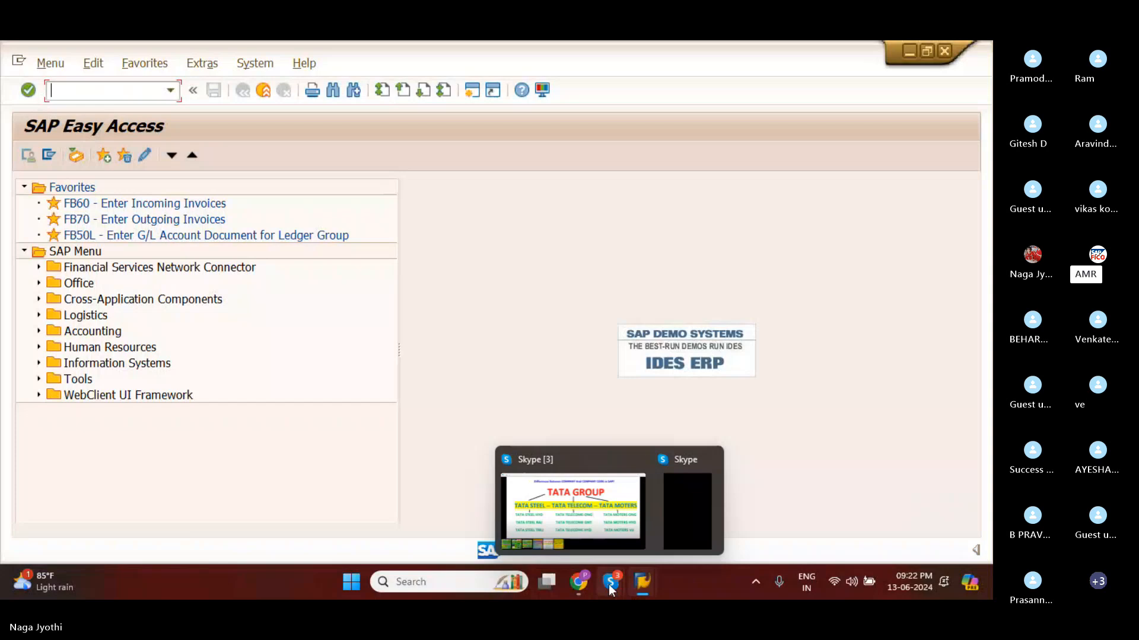
# Switch to the Skype image window and check the Enterprise Structure list for the Define Company transaction code.
pyautogui.moveTo(600, 549)
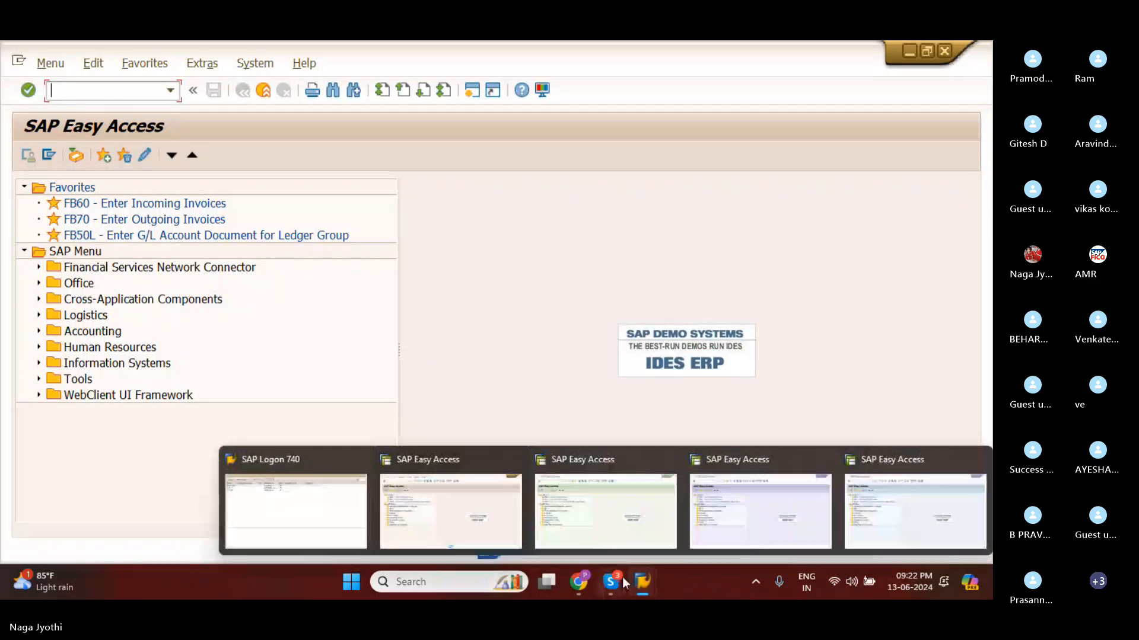
pyautogui.moveTo(617, 581)
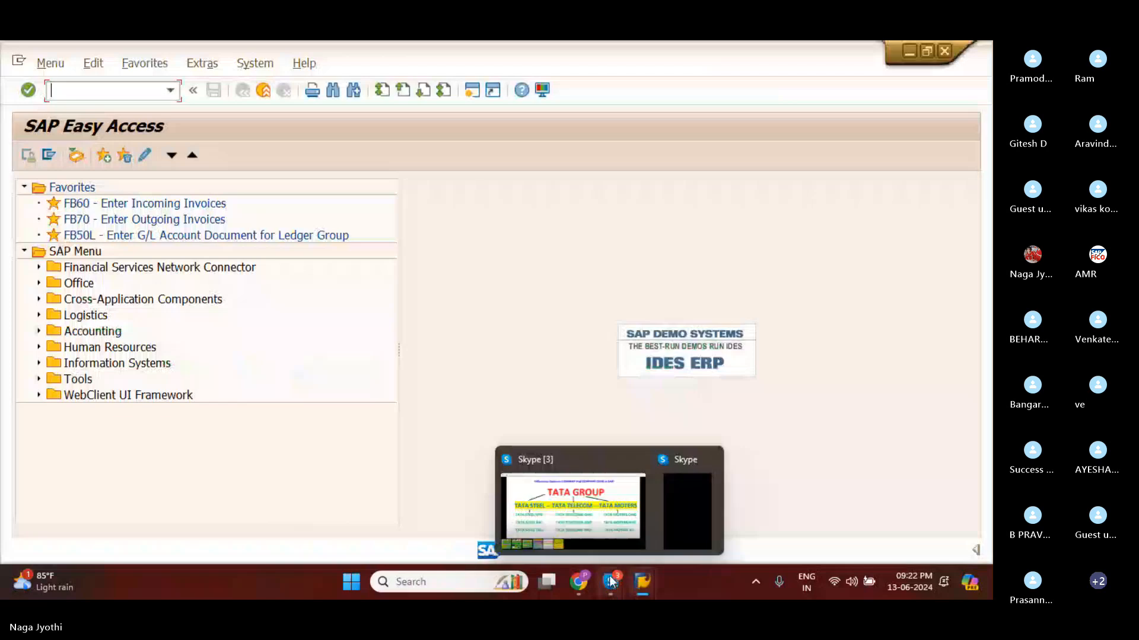
pyautogui.click(598, 536)
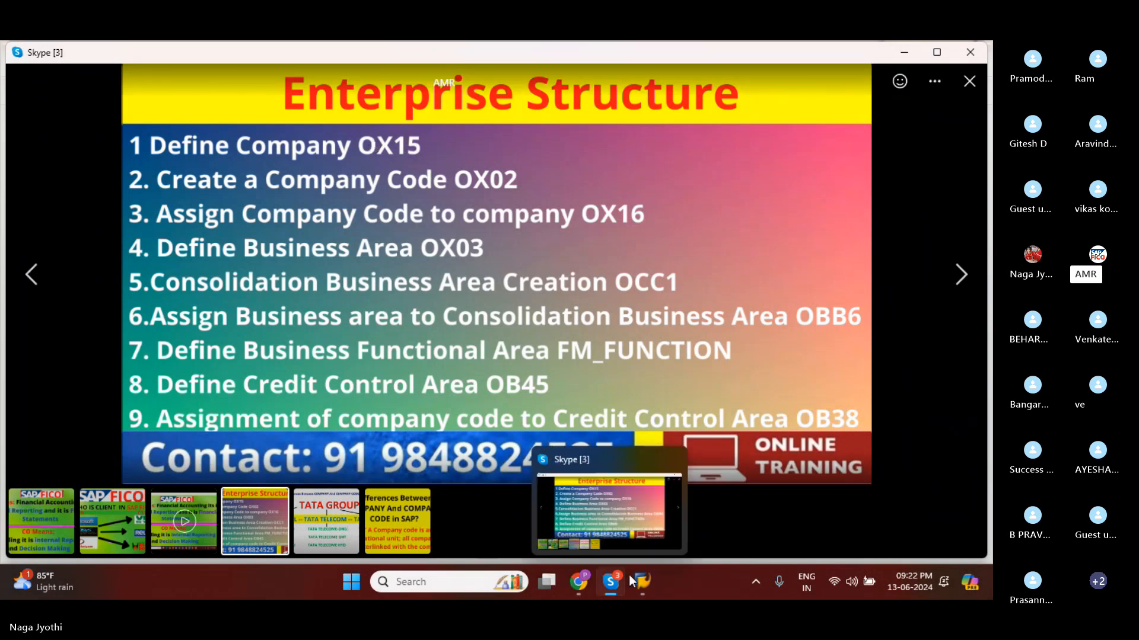
# Close the green, purple and blue SAP Easy Access sessions and switch to the remaining gold session.
pyautogui.moveTo(646, 594)
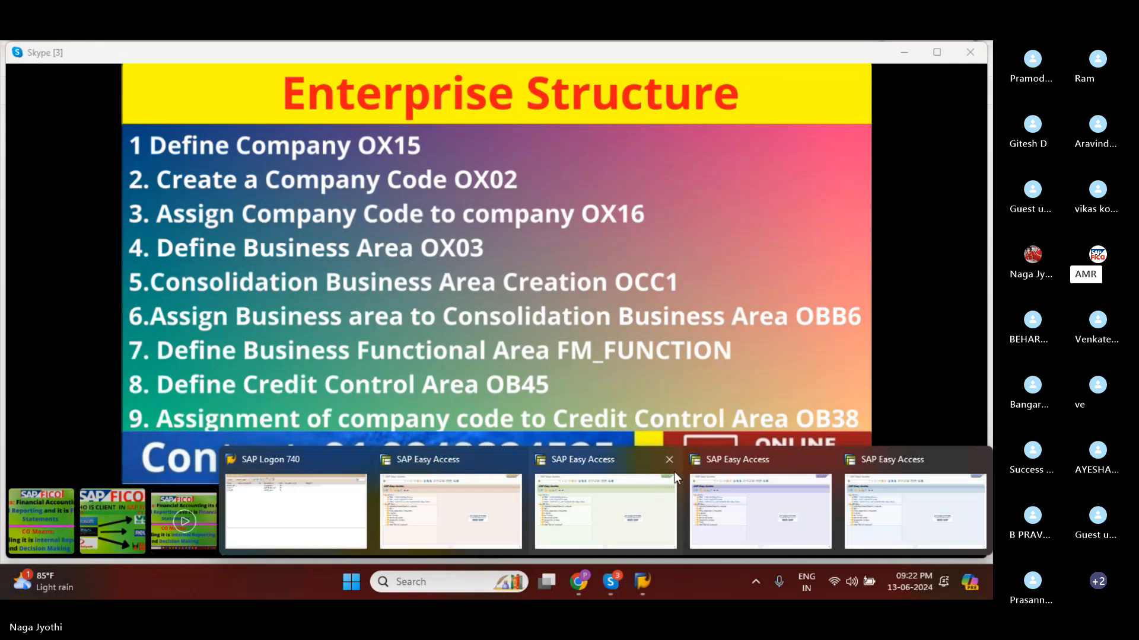
pyautogui.moveTo(674, 461)
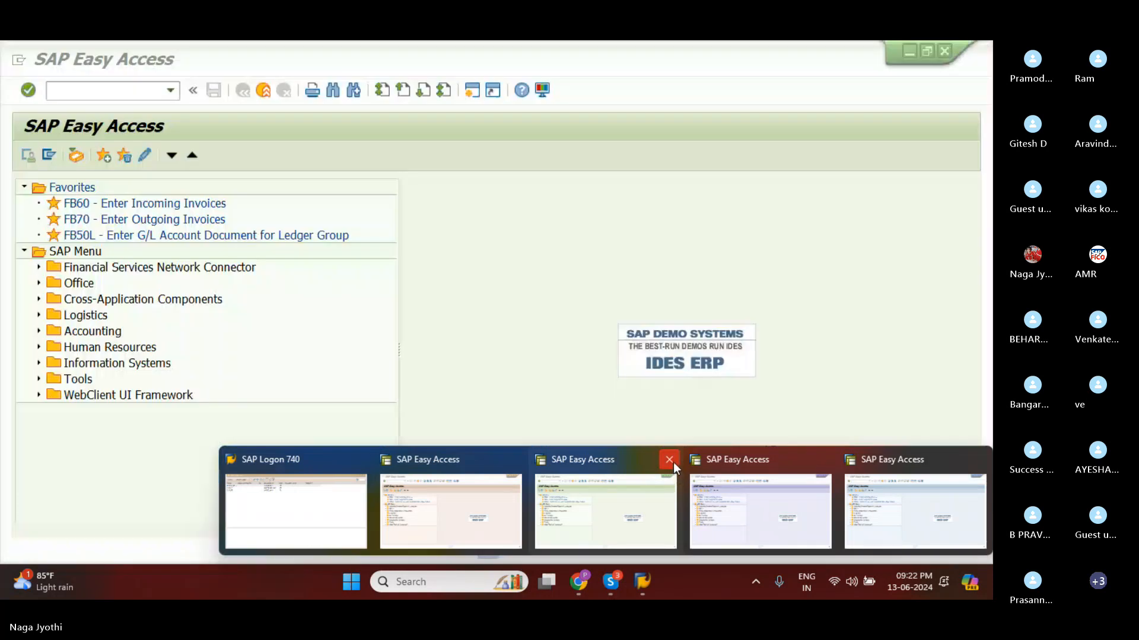
pyautogui.click(669, 460)
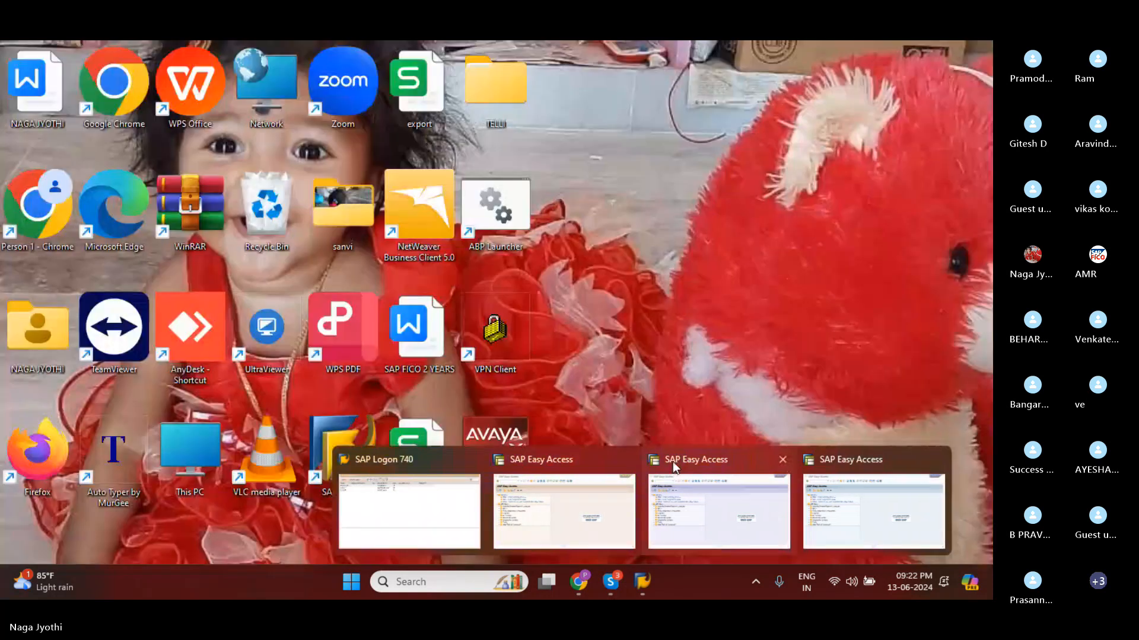
pyautogui.click(782, 462)
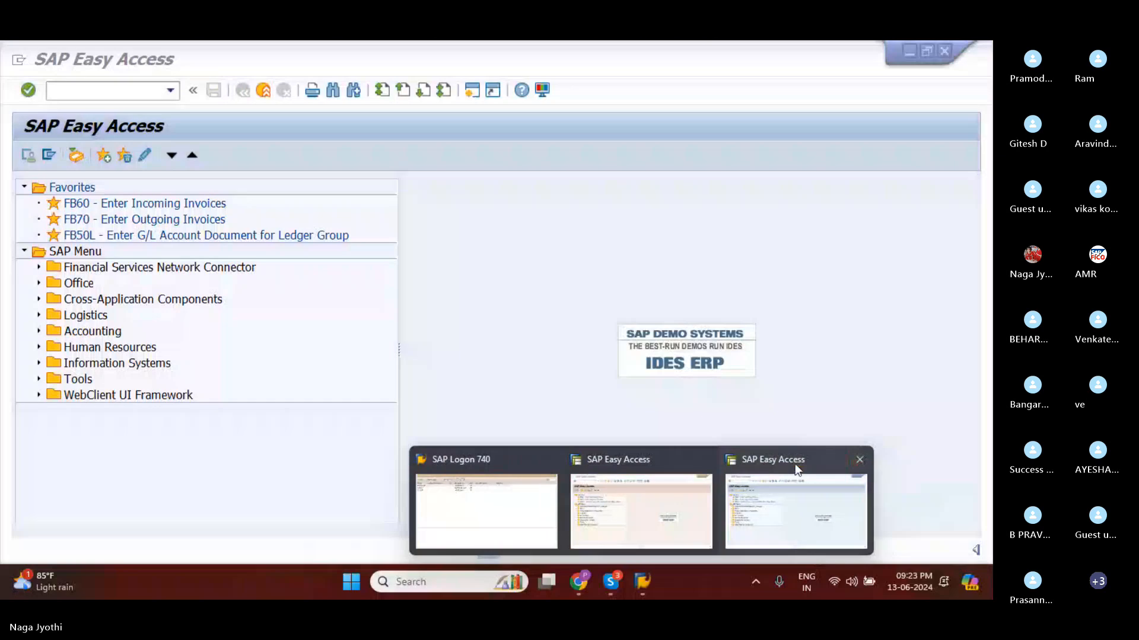
pyautogui.click(863, 465)
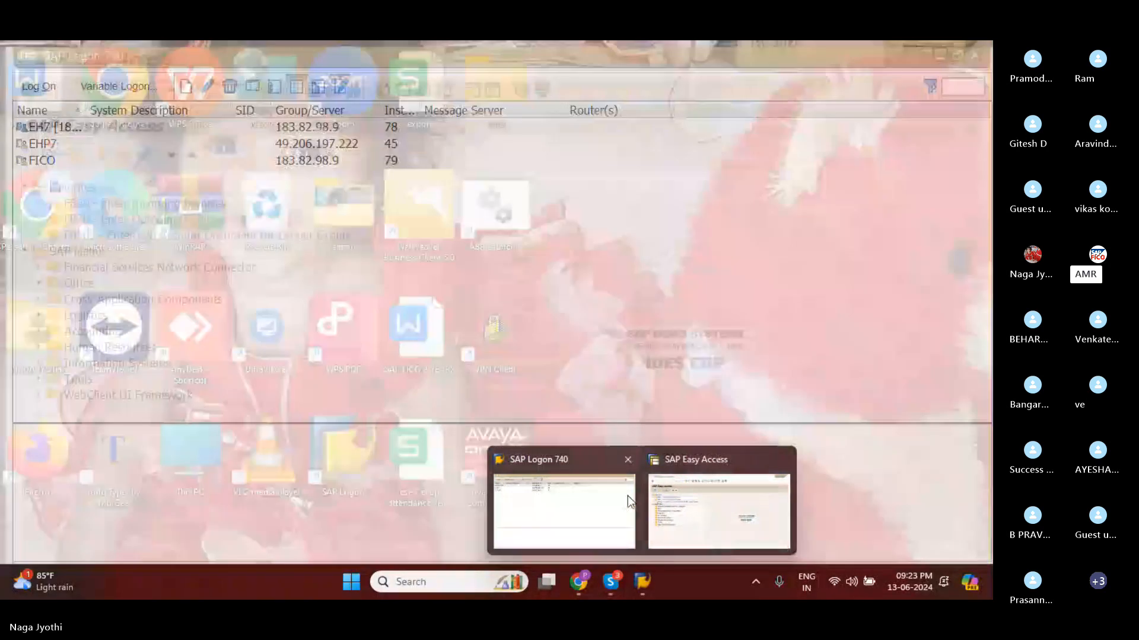
pyautogui.click(675, 472)
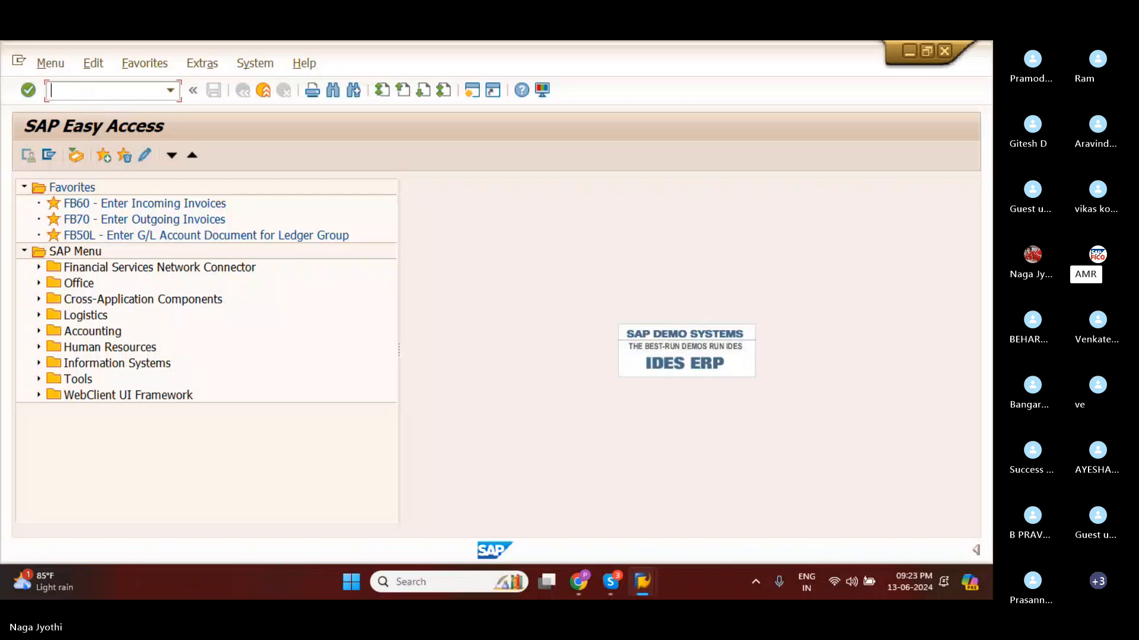
# Run transaction /nOX15 from the command field to view the internal trading partners table.
pyautogui.write('/no')
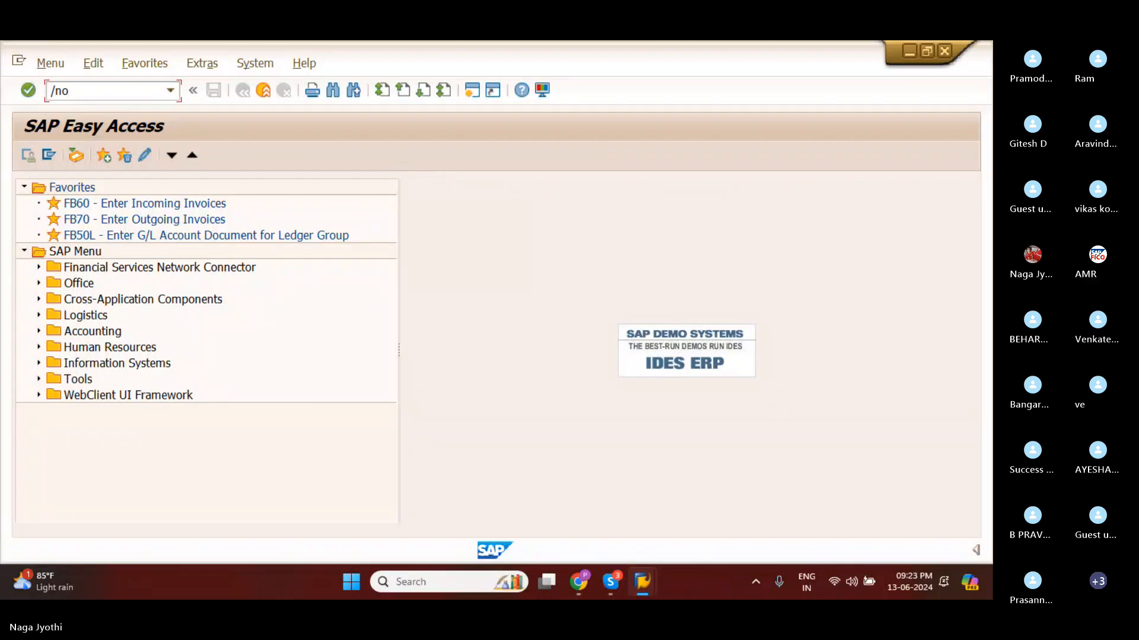
pyautogui.write('x1')
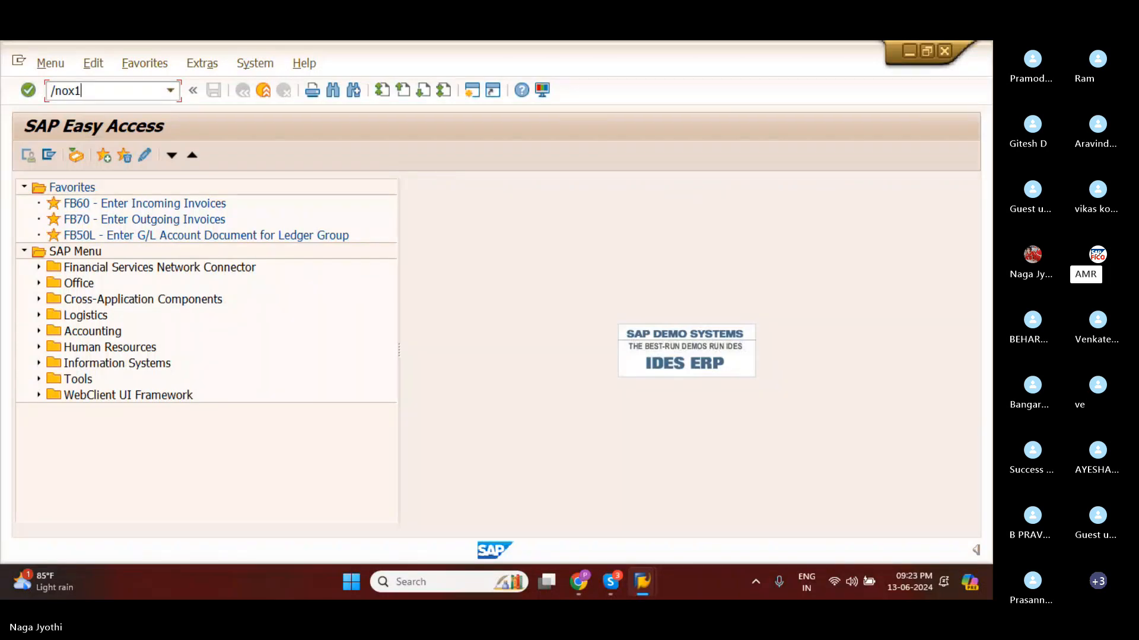
pyautogui.write('5')
pyautogui.click(75, 92)
pyautogui.press('BackSpace')
pyautogui.press('BackSpace')
pyautogui.write('OX')
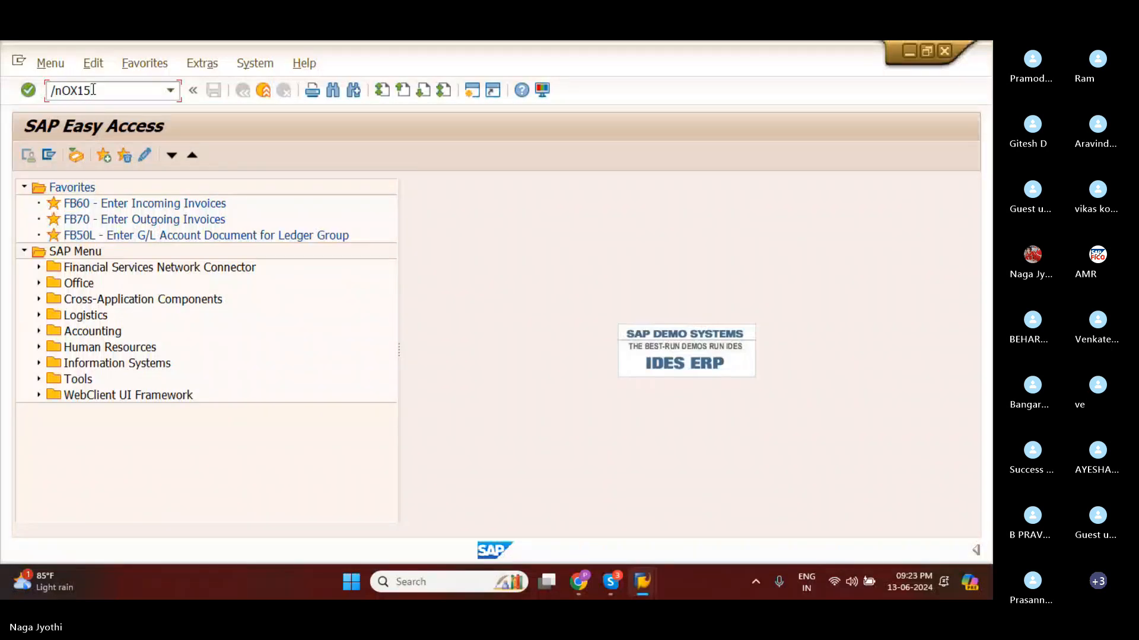
pyautogui.press('Return')
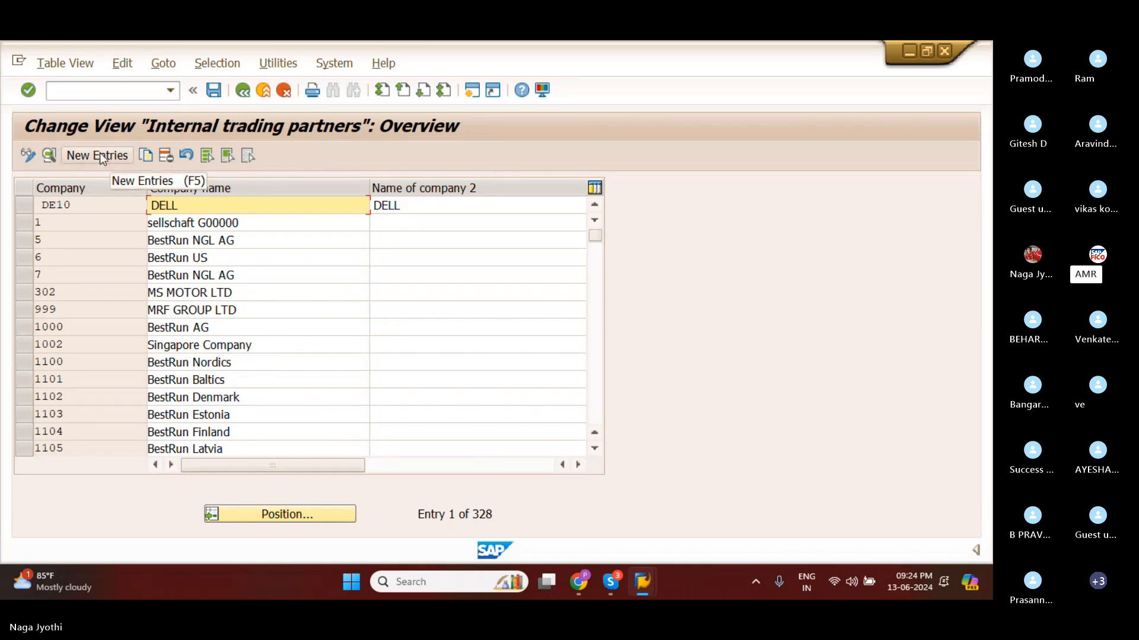
# Run transaction /NSPRO from the command field and display the SAP Reference IMG.
pyautogui.click(90, 93)
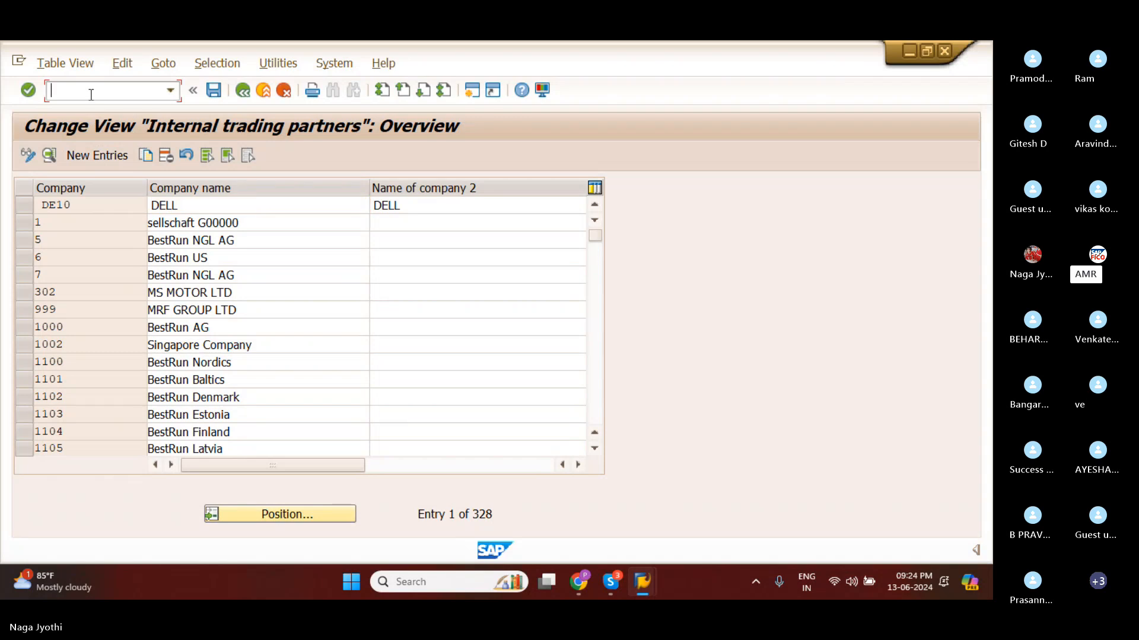
pyautogui.write('/NS')
pyautogui.press('BackSpace')
pyautogui.write('SPRO')
pyautogui.press('Return')
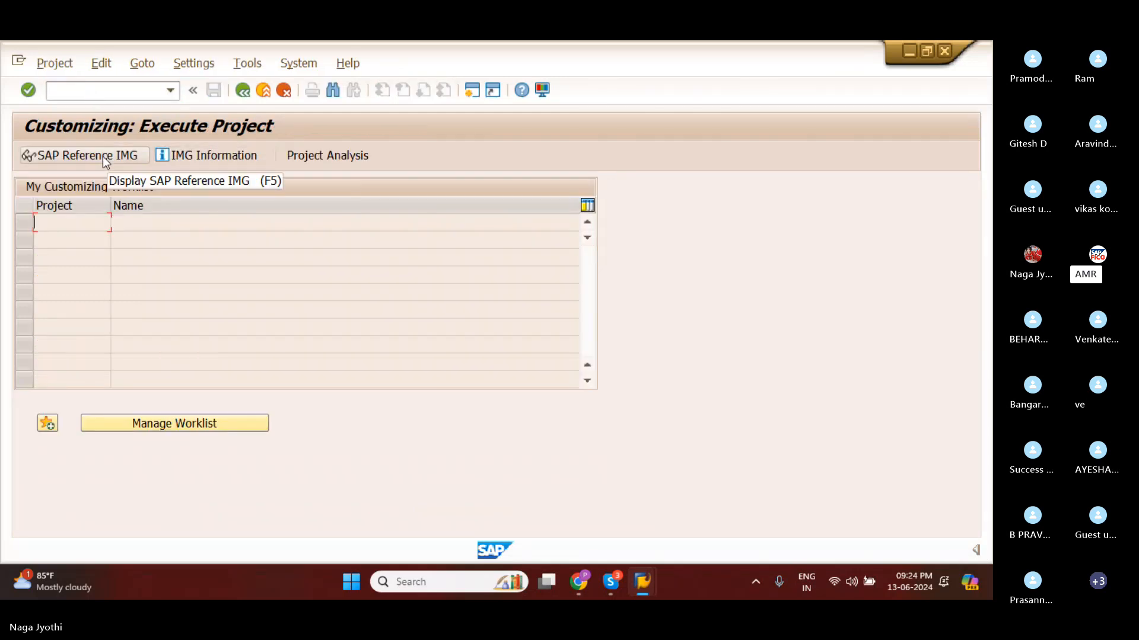
pyautogui.click(134, 158)
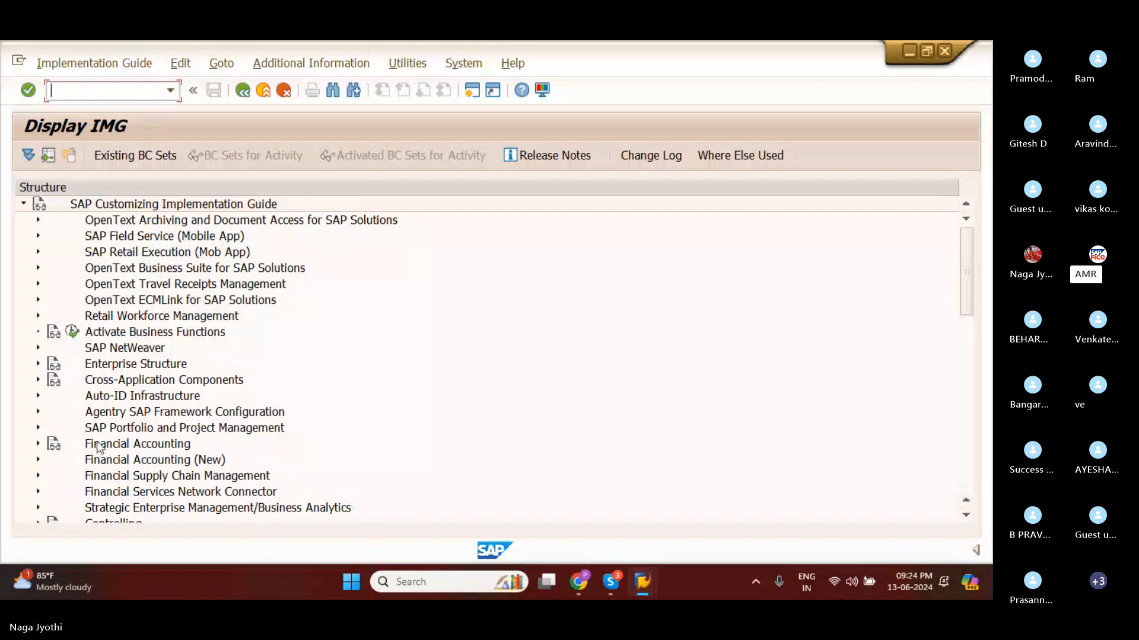
# Expand Enterprise Structure, Definition and Financial Accounting in the implementation guide tree.
pyautogui.click(38, 364)
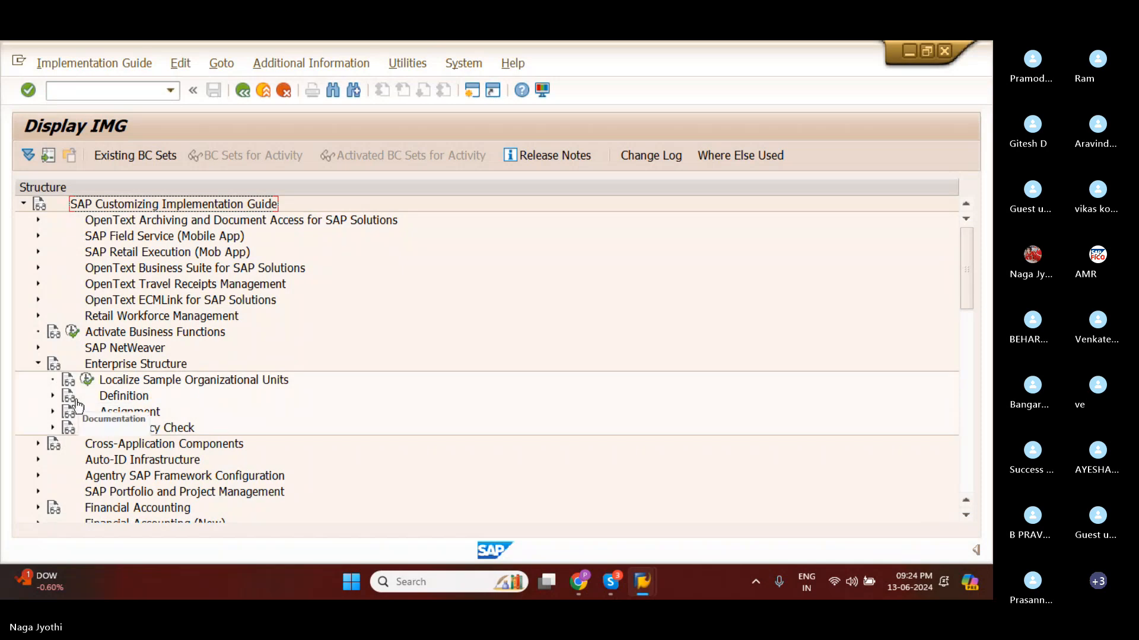
pyautogui.click(53, 396)
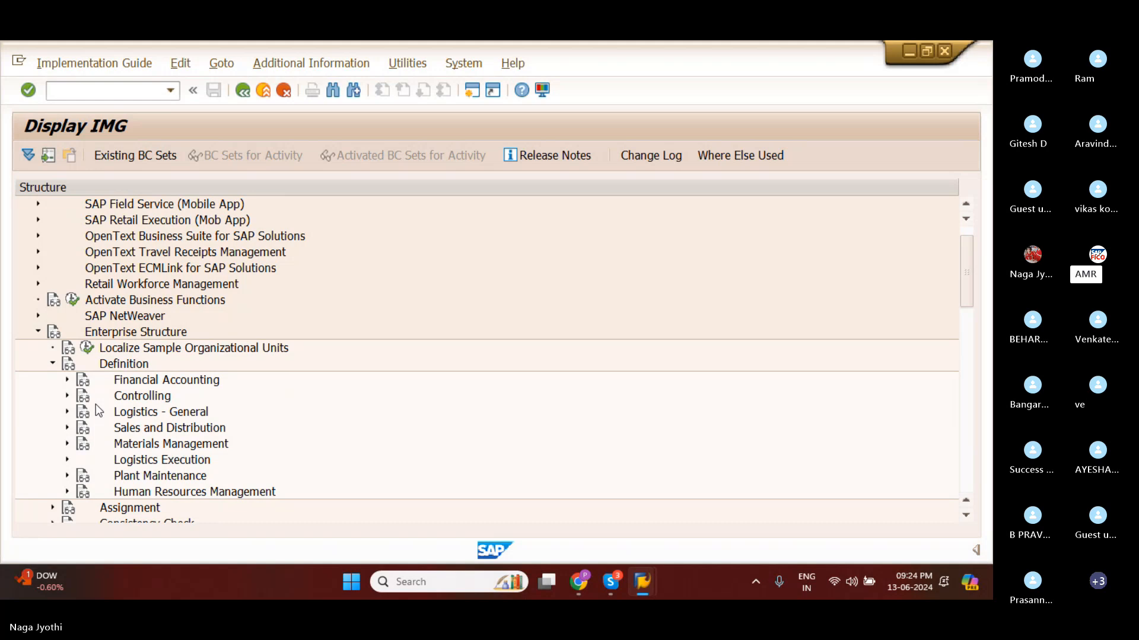
pyautogui.click(68, 382)
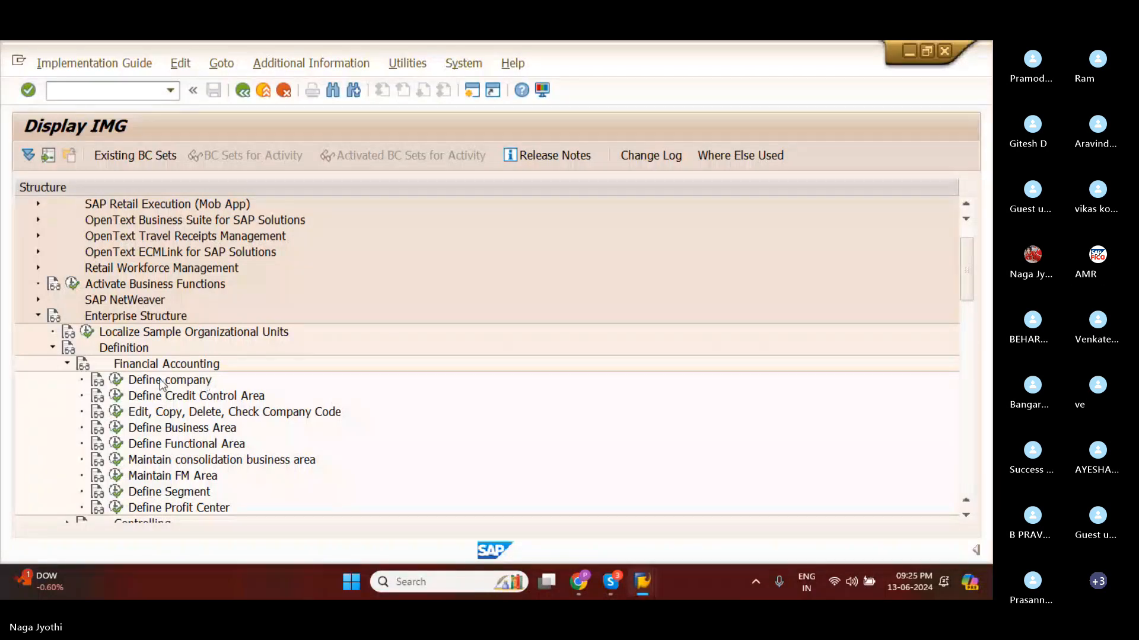
# Display the IMG Activity keys as additional information and widen that column until the full keys fit.
pyautogui.click(292, 64)
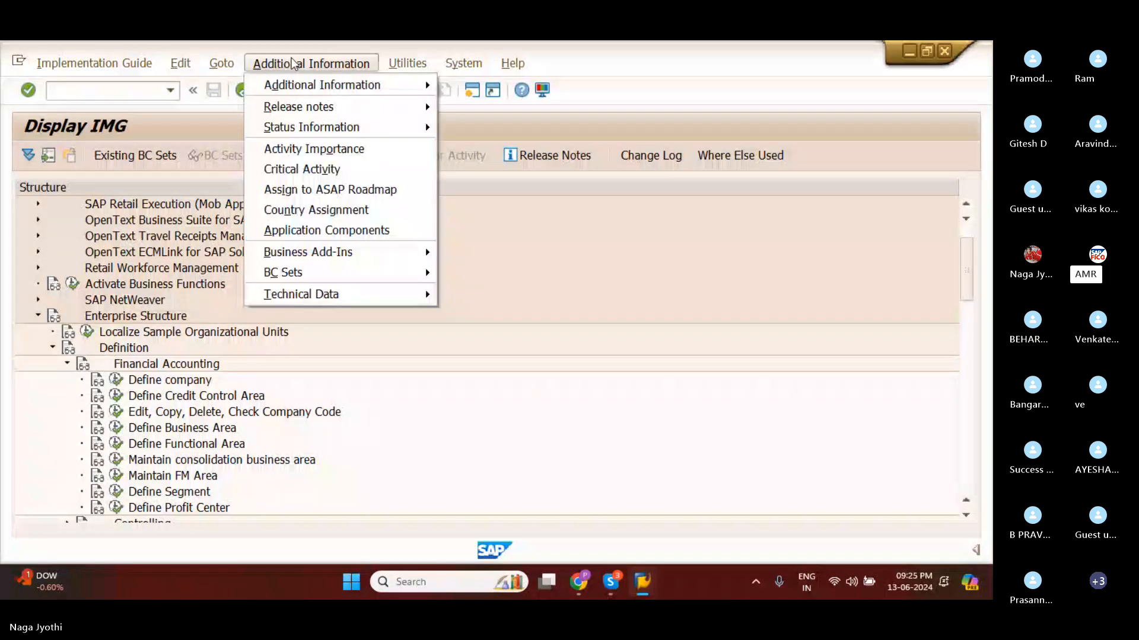
pyautogui.moveTo(298, 86)
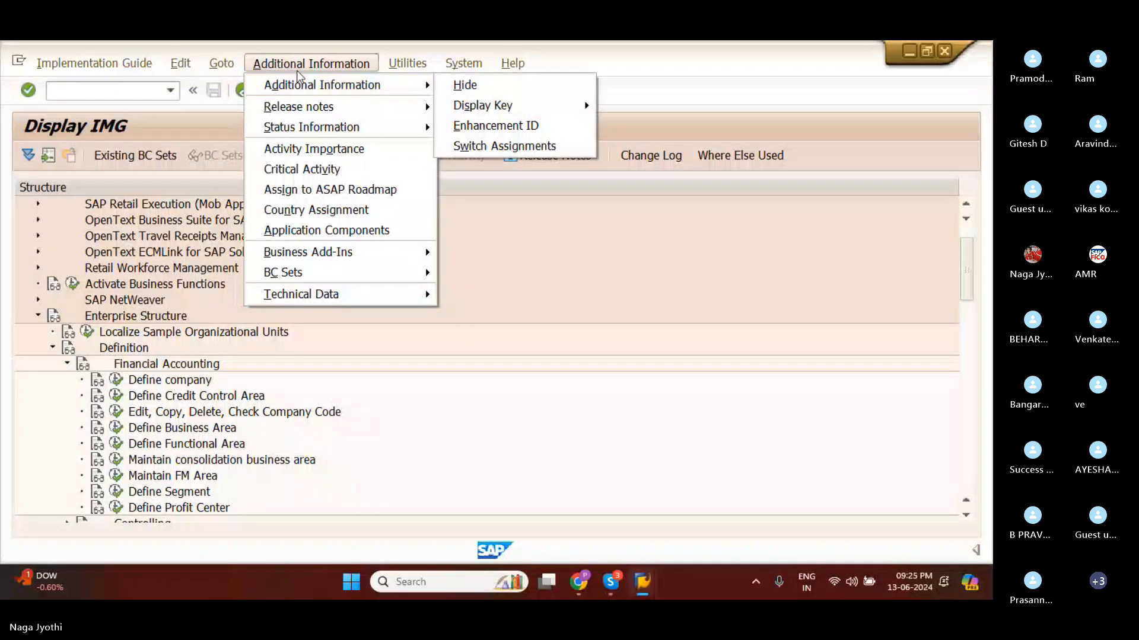
pyautogui.moveTo(475, 107)
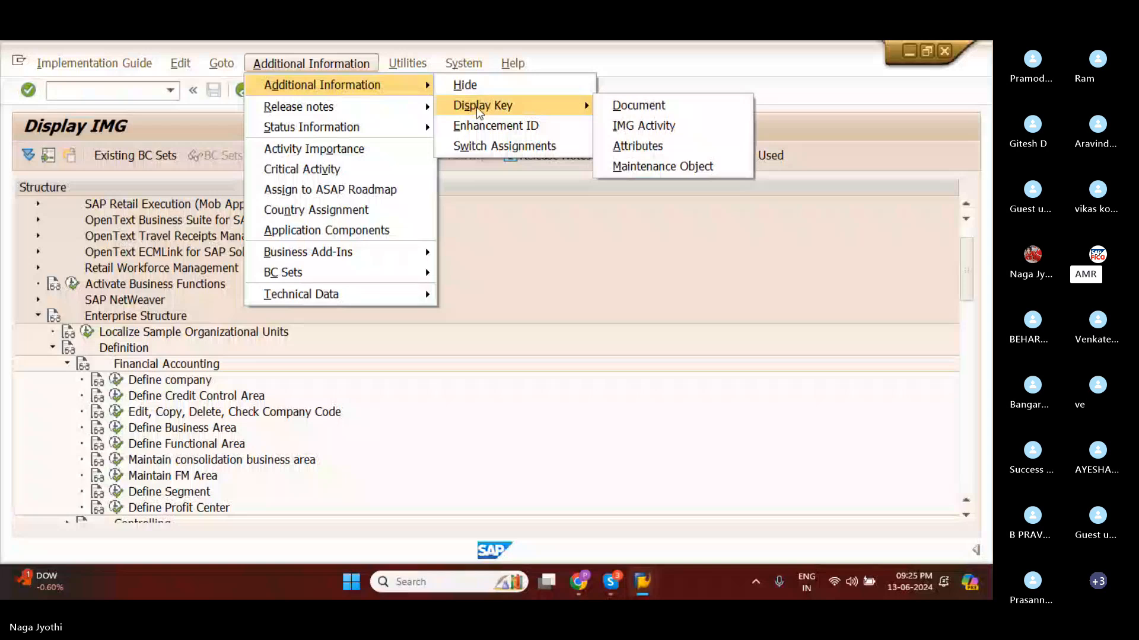
pyautogui.click(634, 126)
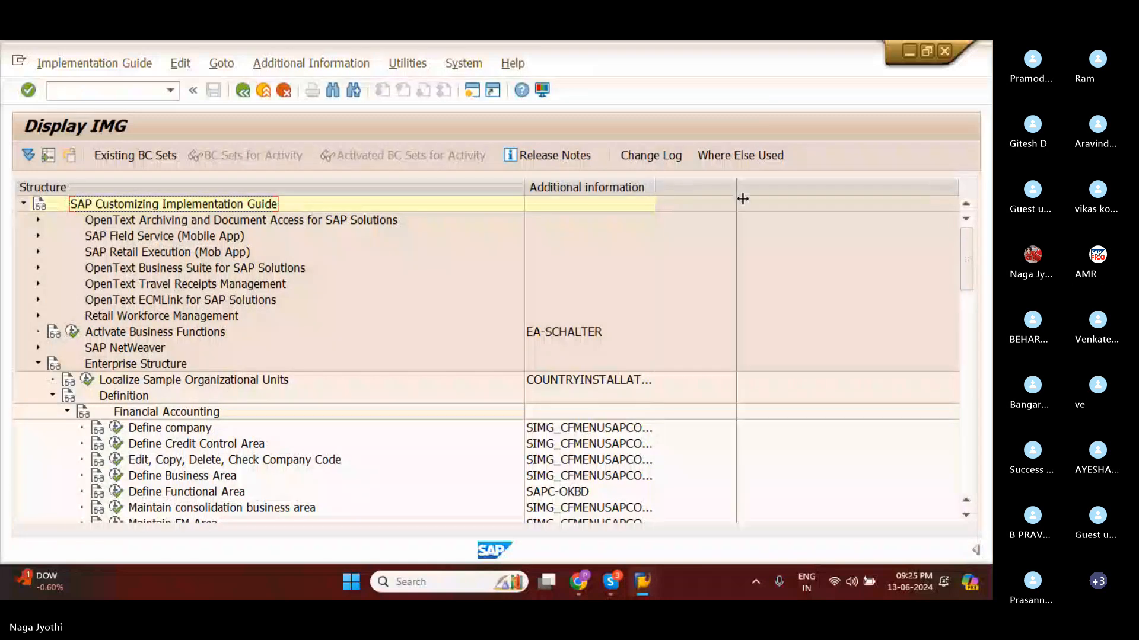
pyautogui.moveTo(742, 199); pyautogui.dragTo(756, 191)
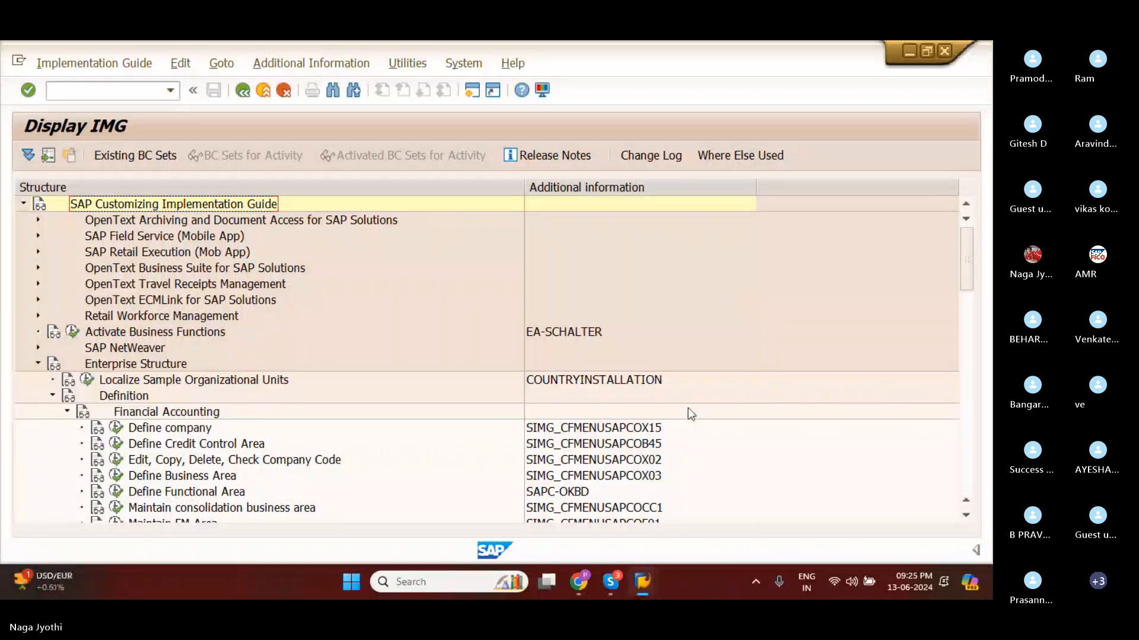
# Select the Define company activity's key, read the activity's documentation and close it.
pyautogui.click(644, 432)
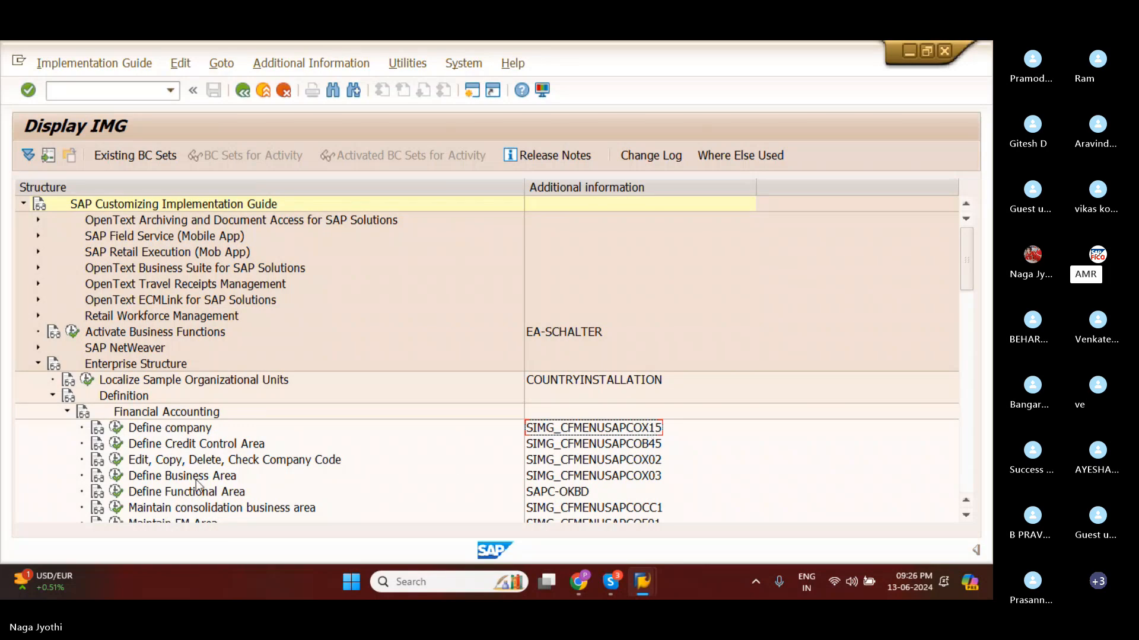
pyautogui.click(98, 430)
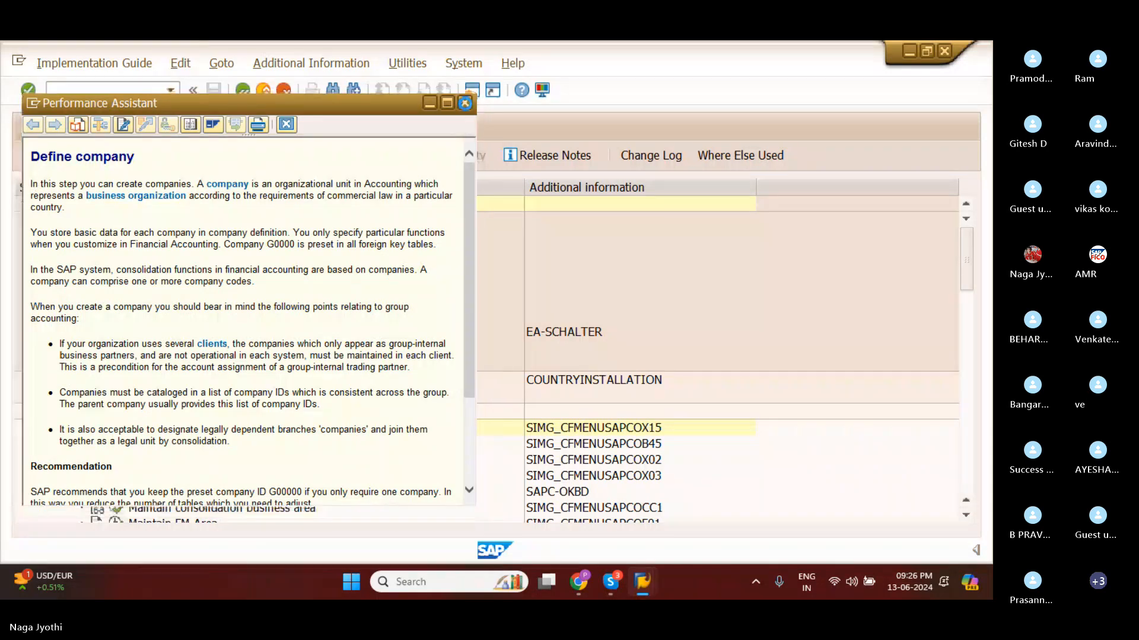
pyautogui.click(464, 104)
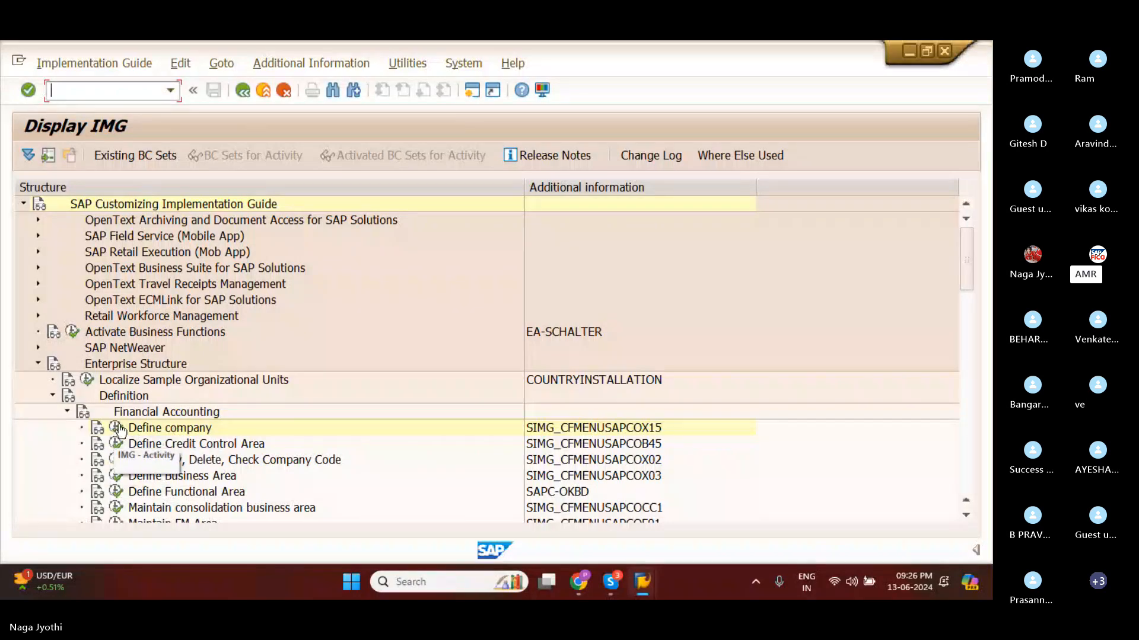
# Execute the Define company activity and create a new entry with company ID TATAG.
pyautogui.click(117, 427)
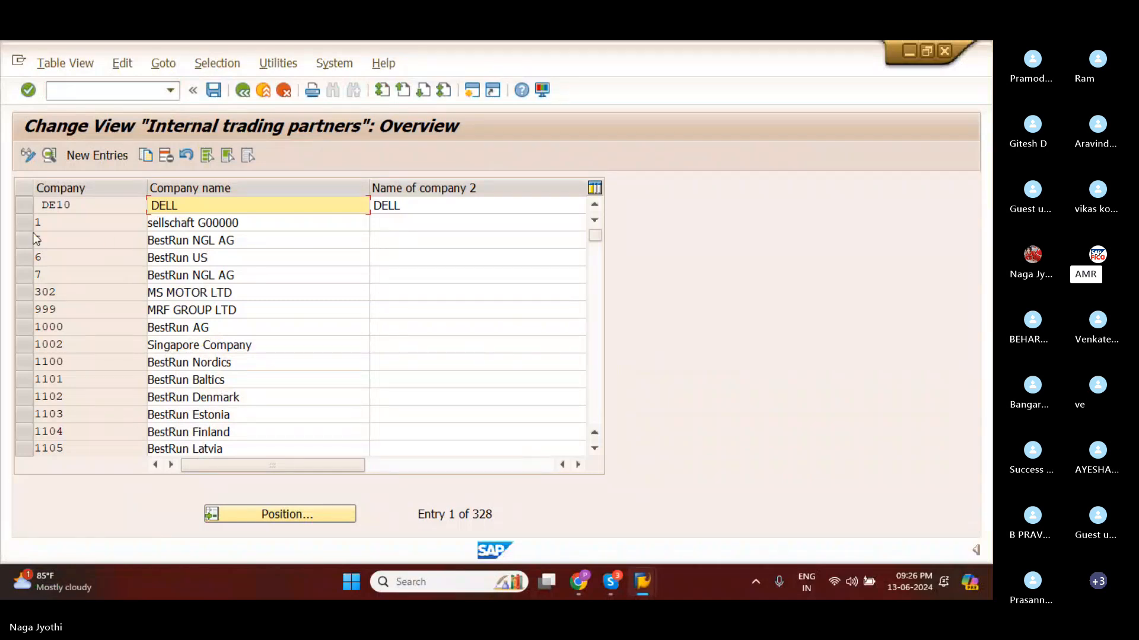
pyautogui.click(102, 156)
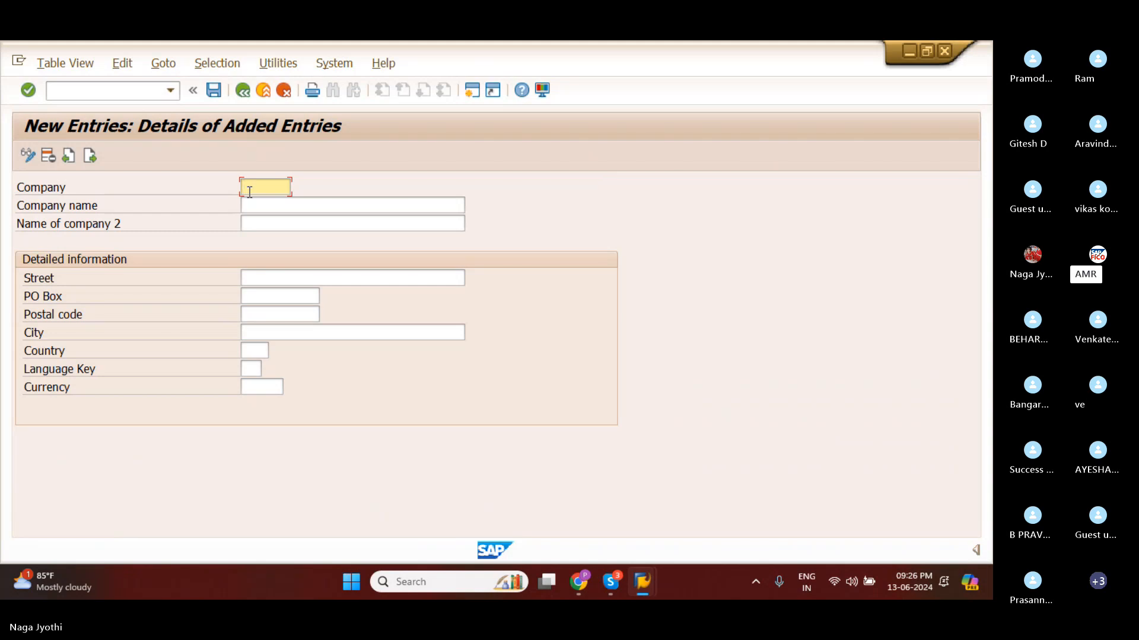
pyautogui.write('TATA')
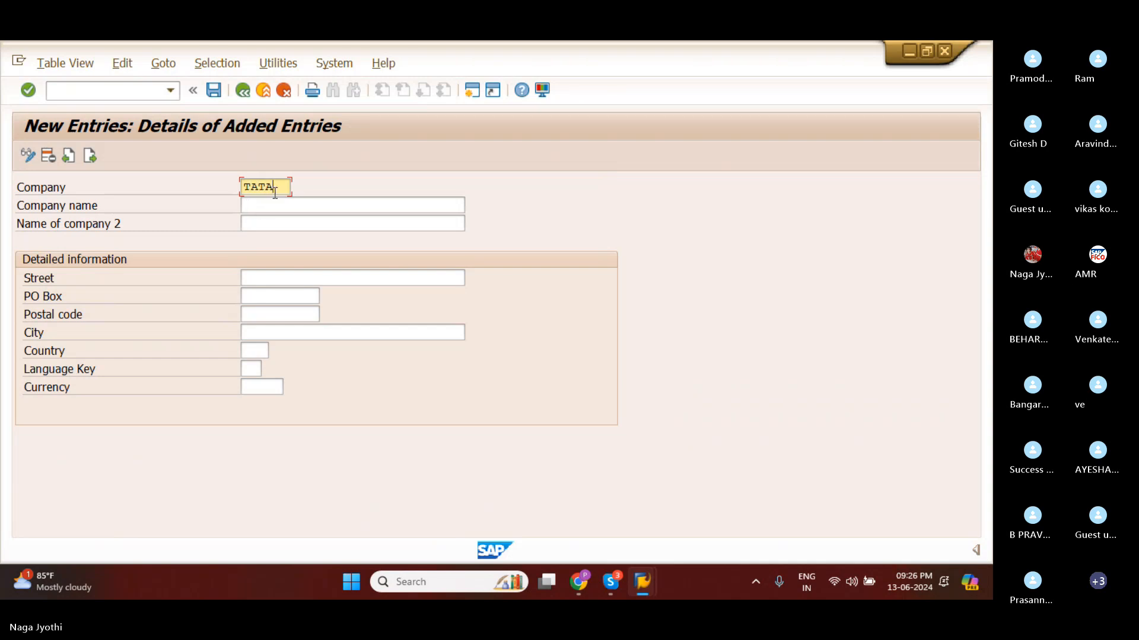
pyautogui.write('C')
# Enter TATA GROUP OF COMPANY as the company name of the new entry.
pyautogui.click(280, 200)
pyautogui.write('T')
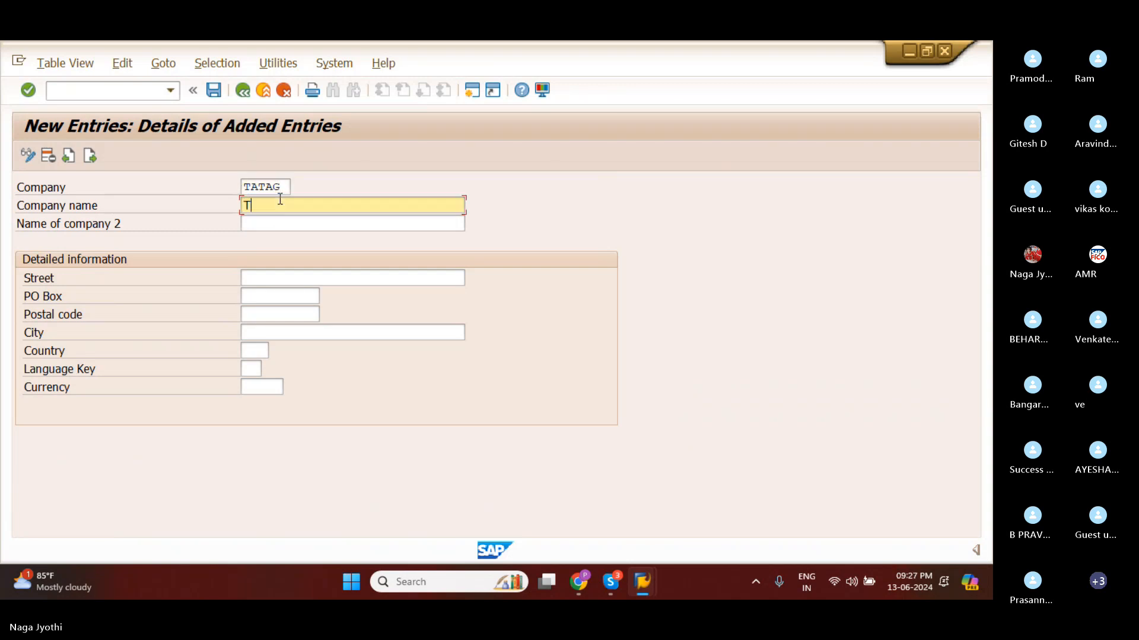
pyautogui.write('ATA GROUP')
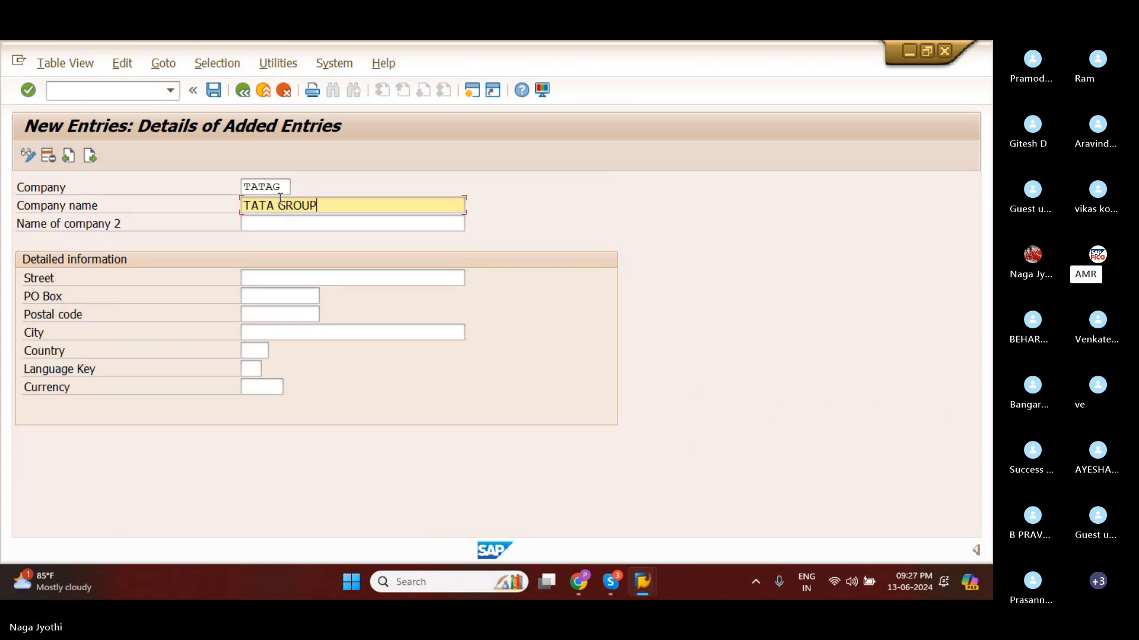
pyautogui.write(' OF COMAPN')
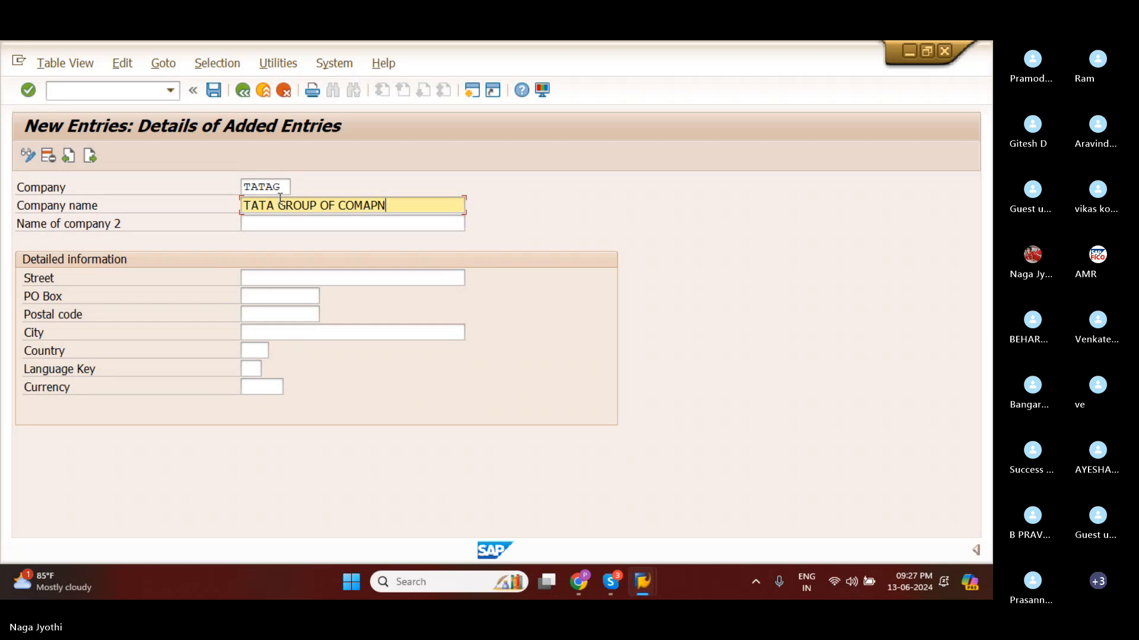
pyautogui.write('Y')
pyautogui.press('BackSpace')
pyautogui.press('BackSpace')
pyautogui.press('BackSpace')
pyautogui.press('BackSpace')
pyautogui.write('OANY')
pyautogui.press('BackSpace')
pyautogui.press('BackSpace')
pyautogui.press('BackSpace')
pyautogui.press('BackSpace')
pyautogui.write('PANY')
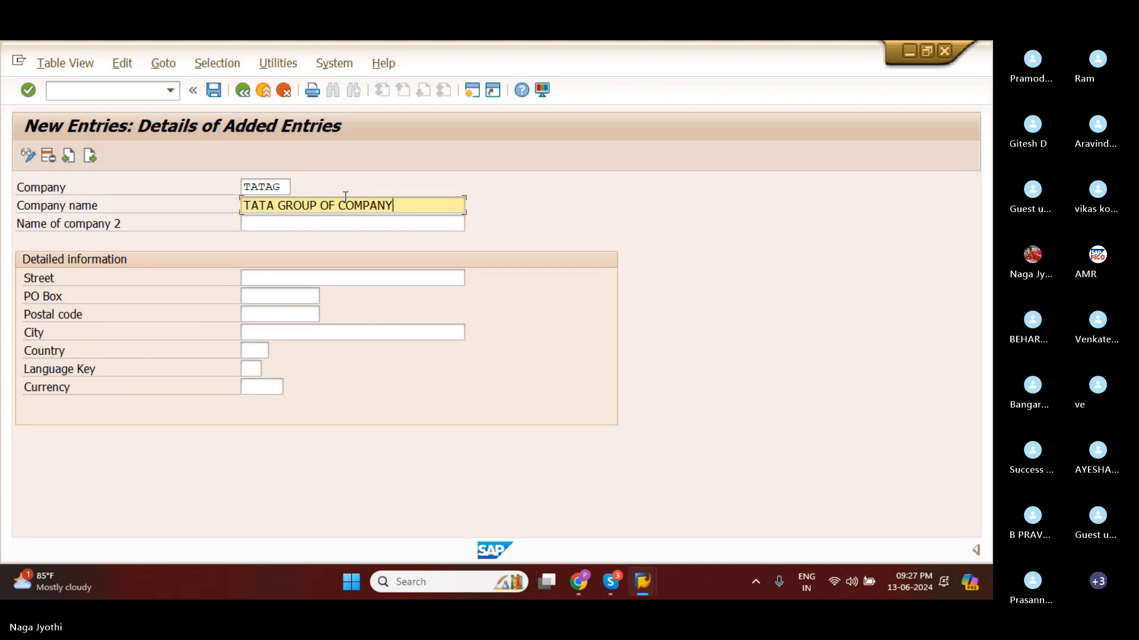
# Fill in the company's street in the detailed information, leaving the second company name blank.
pyautogui.click(253, 223)
pyautogui.click(254, 277)
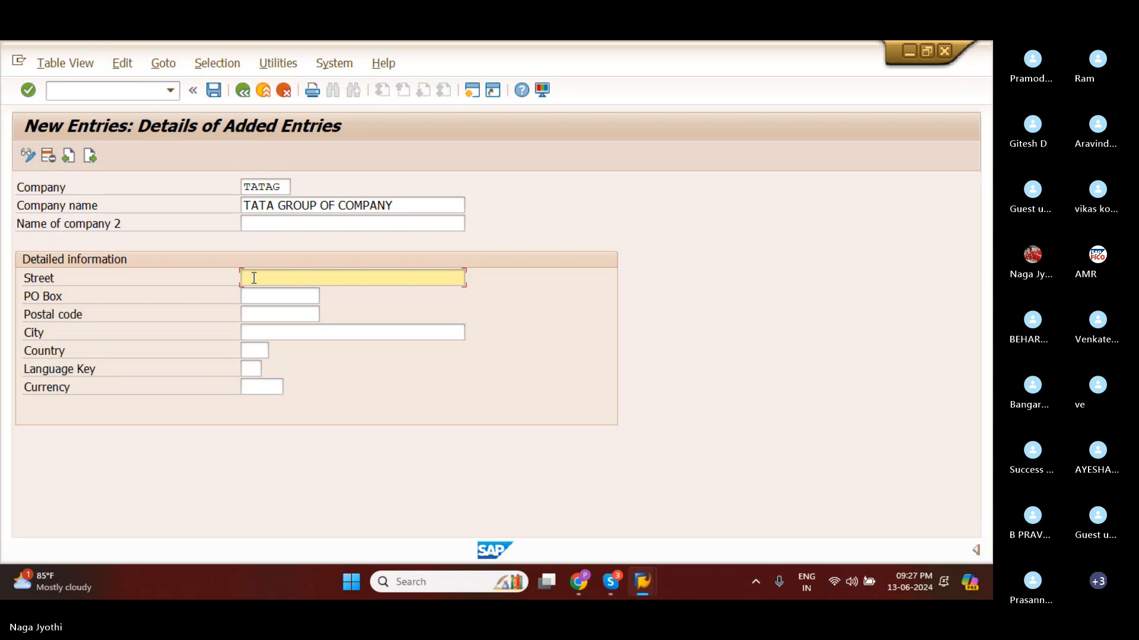
pyautogui.write('TDH')
pyautogui.press('BackSpace')
pyautogui.press('BackSpace')
pyautogui.press('BackSpace')
pyautogui.write('SSS')
# Fill in the company's PO box and postal code and enter HYD as the city.
pyautogui.click(265, 294)
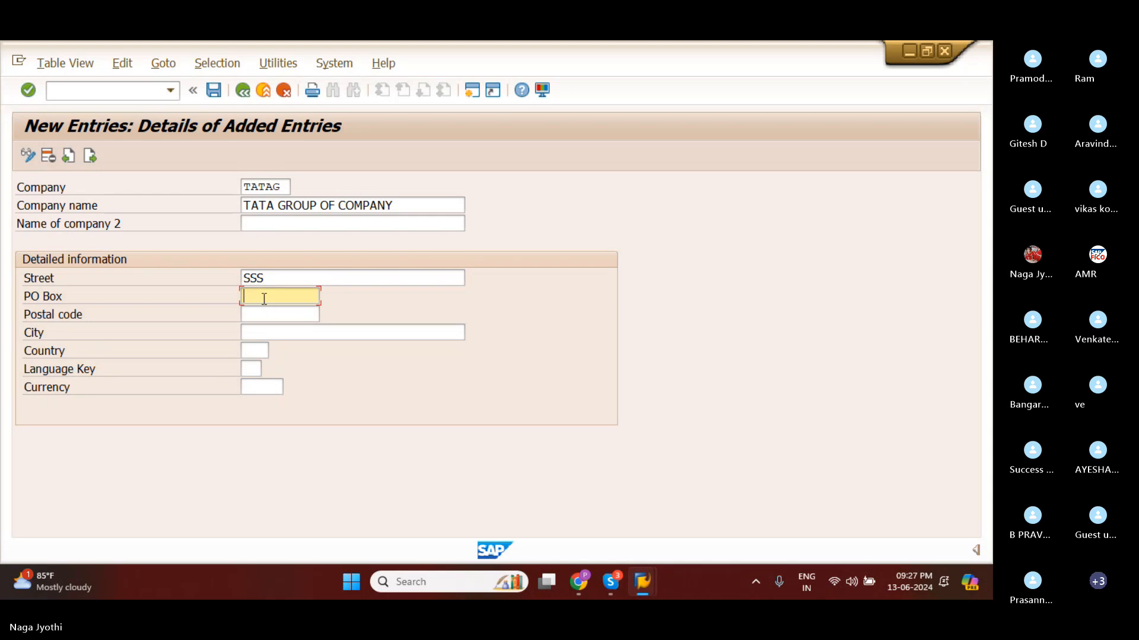
pyautogui.write('1')
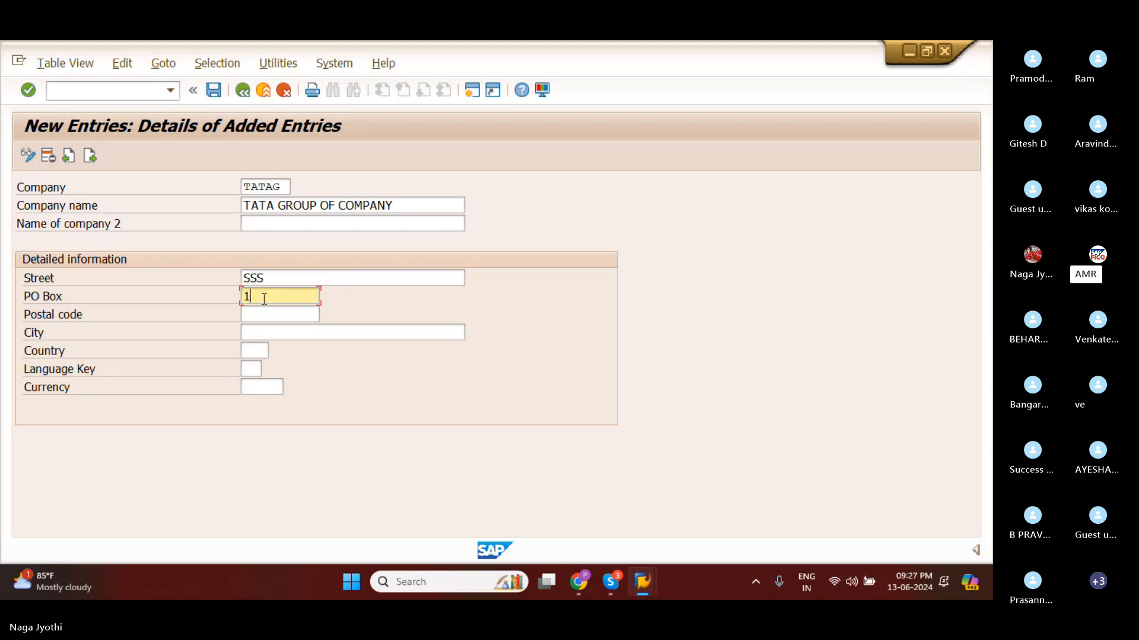
pyautogui.write('2345')
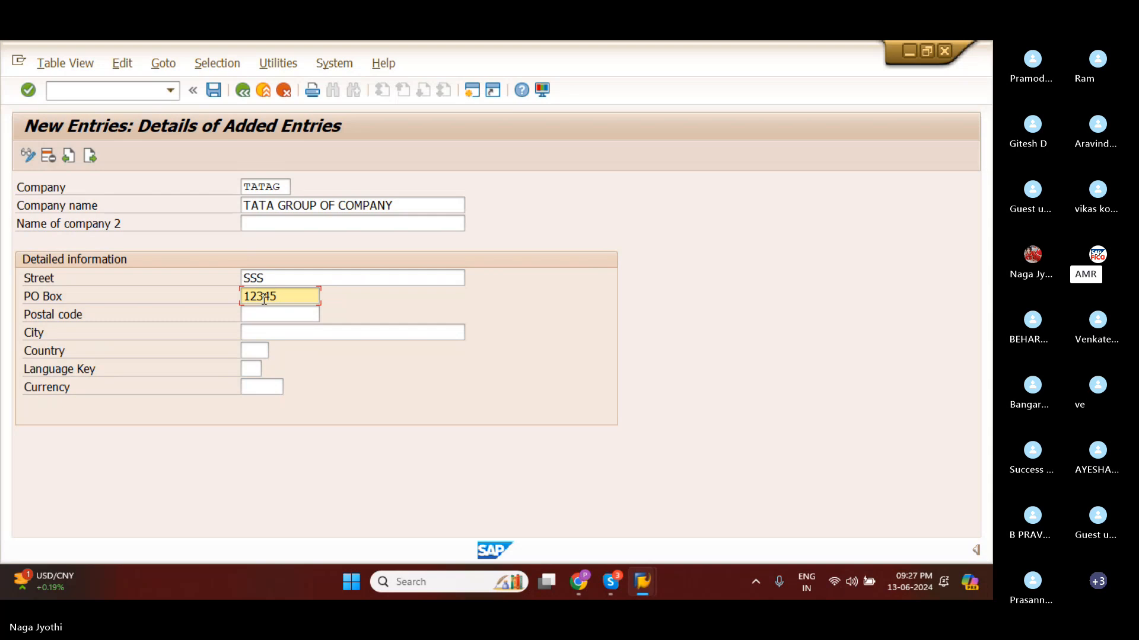
pyautogui.click(263, 318)
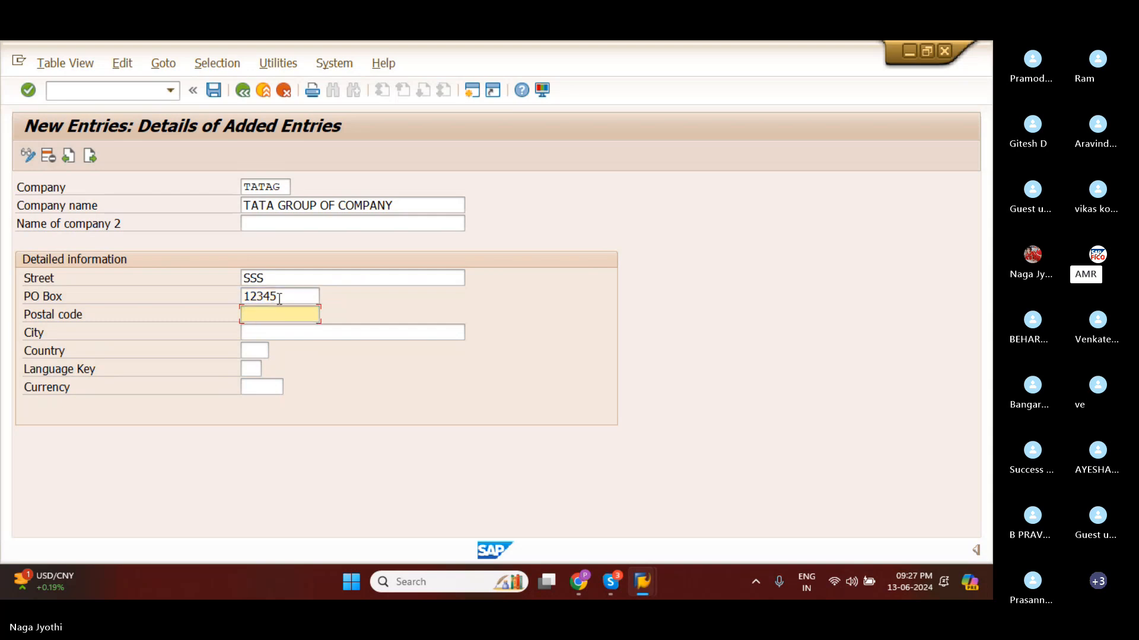
pyautogui.click(278, 297)
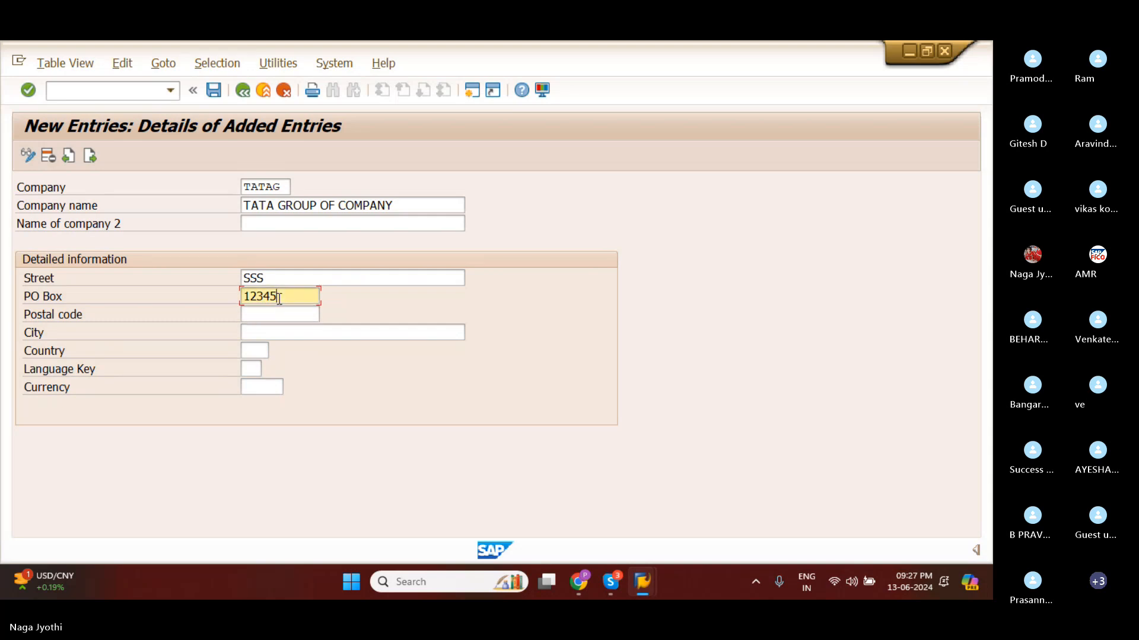
pyautogui.write('0')
pyautogui.click(268, 319)
pyautogui.write('1')
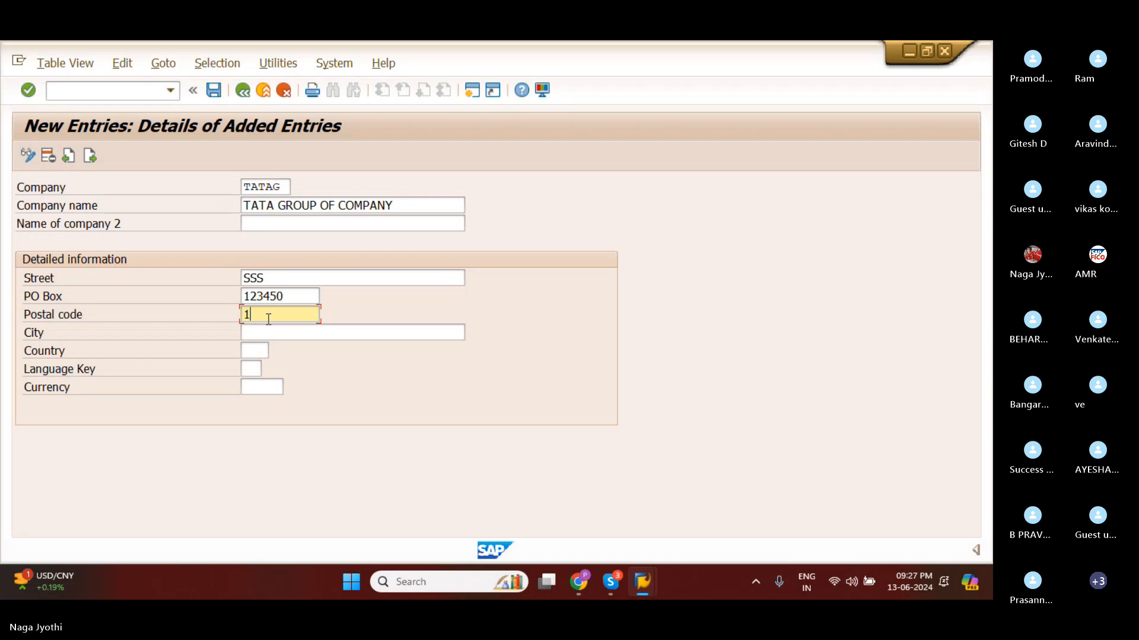
pyautogui.write('23564')
pyautogui.press('Tab')
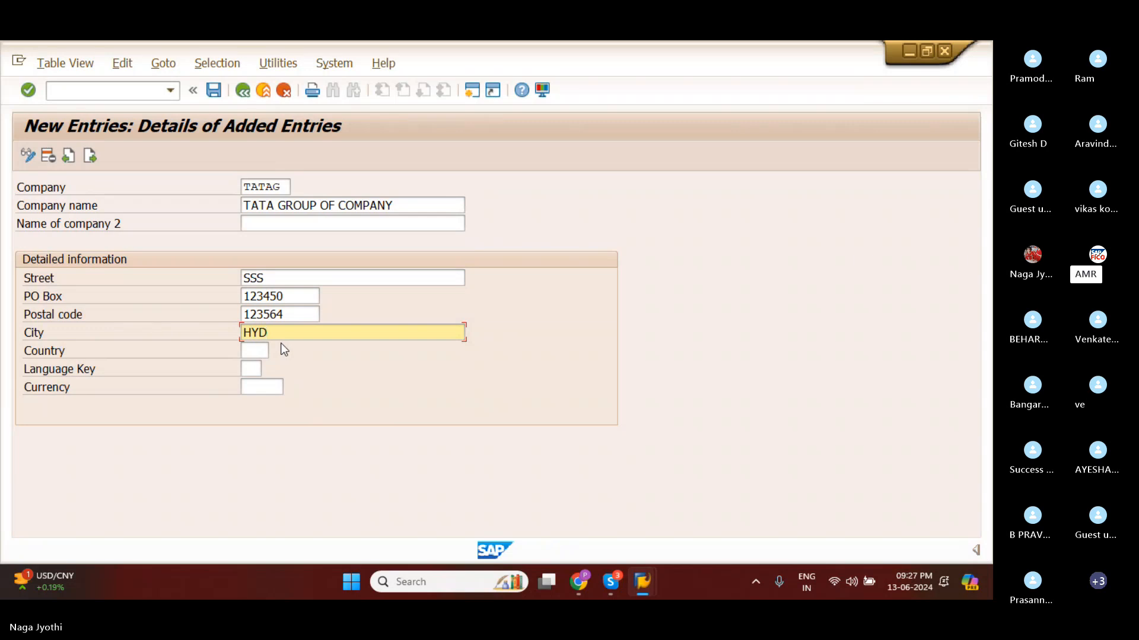
# Set the company's country to IN (India) from the list of possible country values.
pyautogui.click(253, 352)
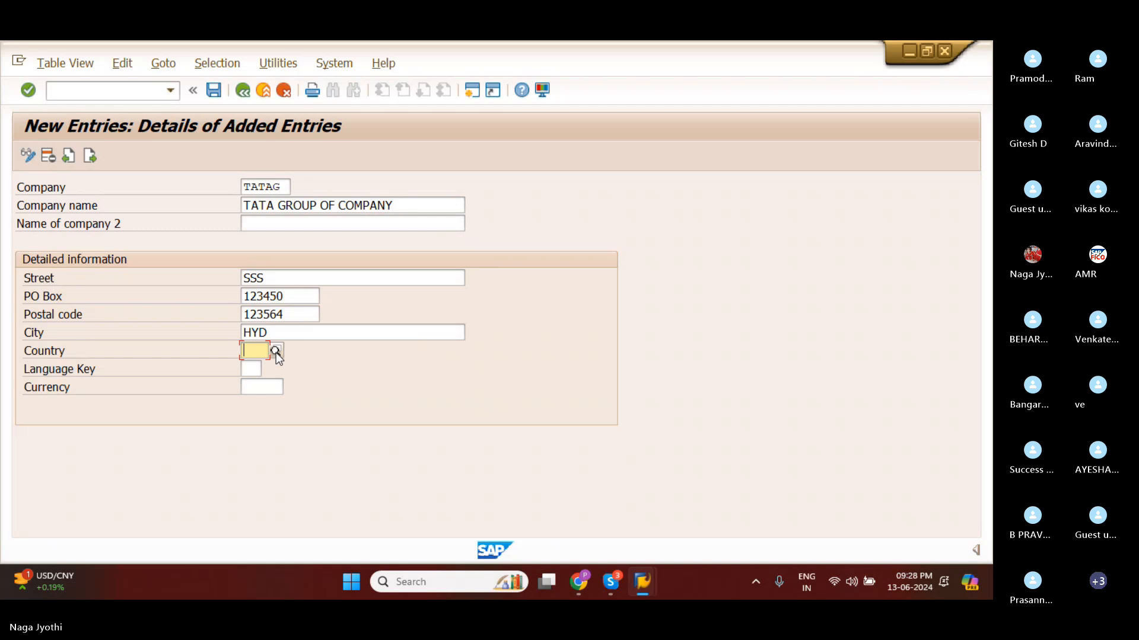
pyautogui.click(276, 352)
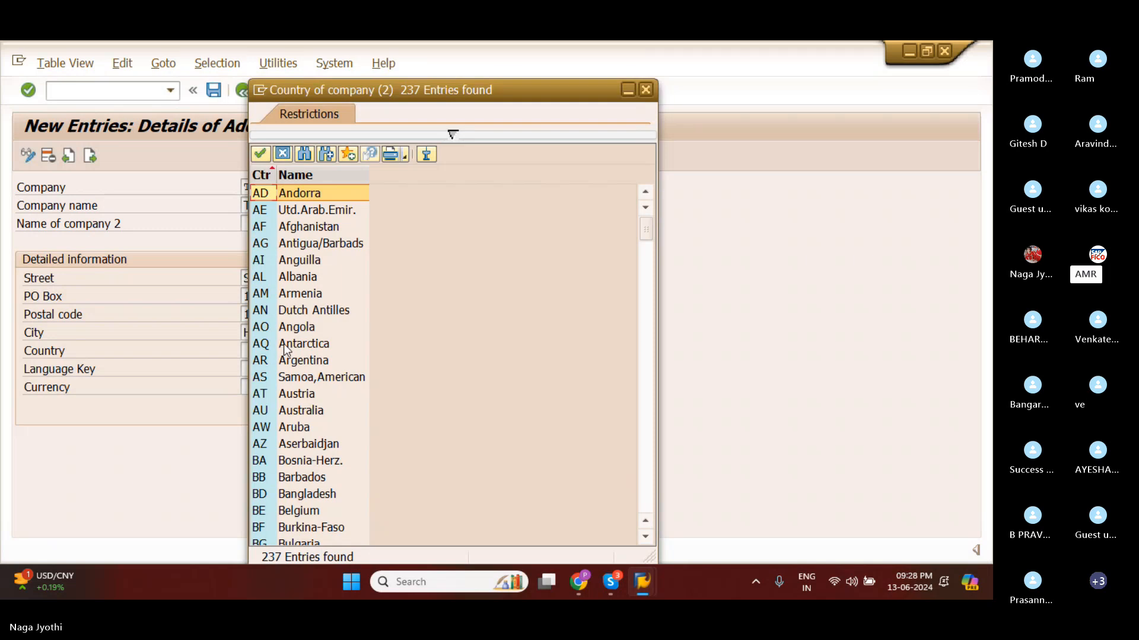
pyautogui.scroll(-3, 278, 343)
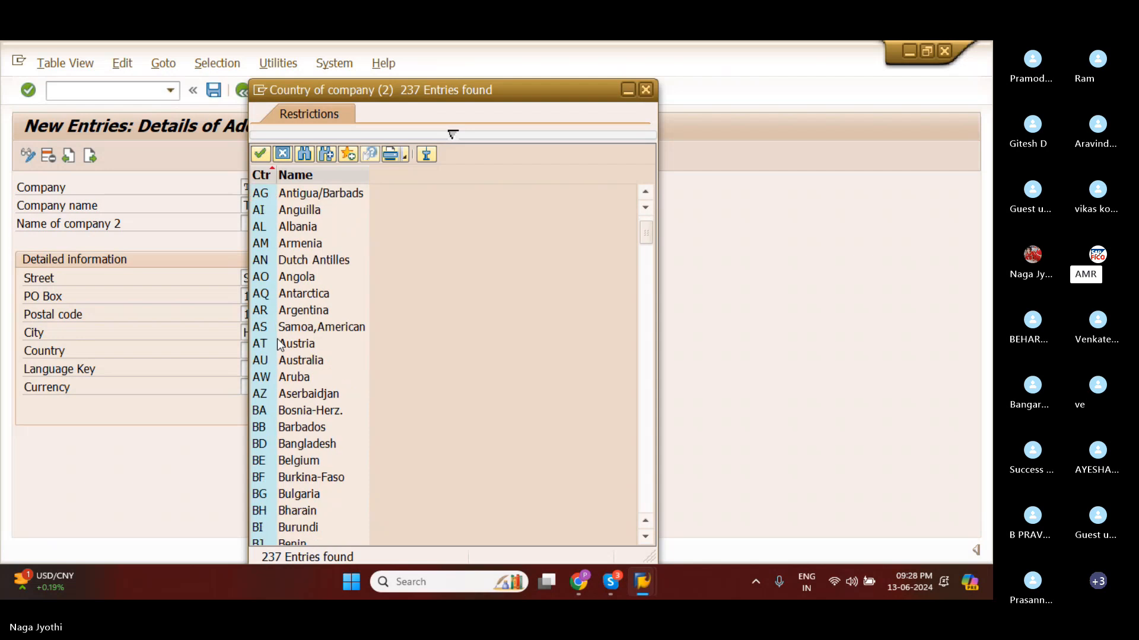
pyautogui.scroll(-8, 278, 344)
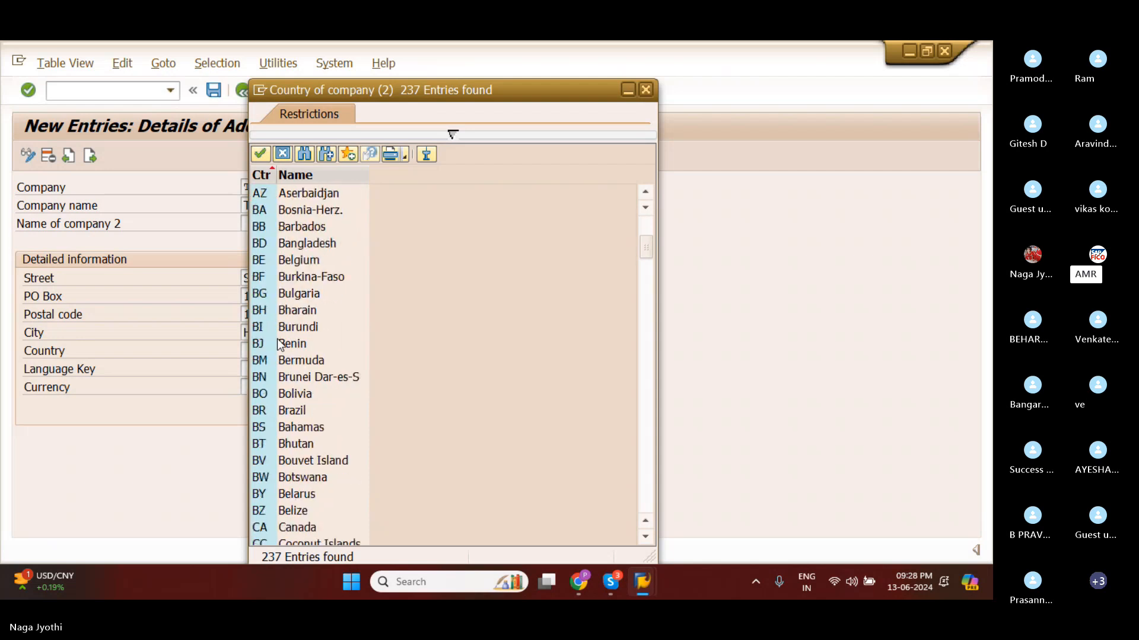
pyautogui.scroll(-6, 279, 344)
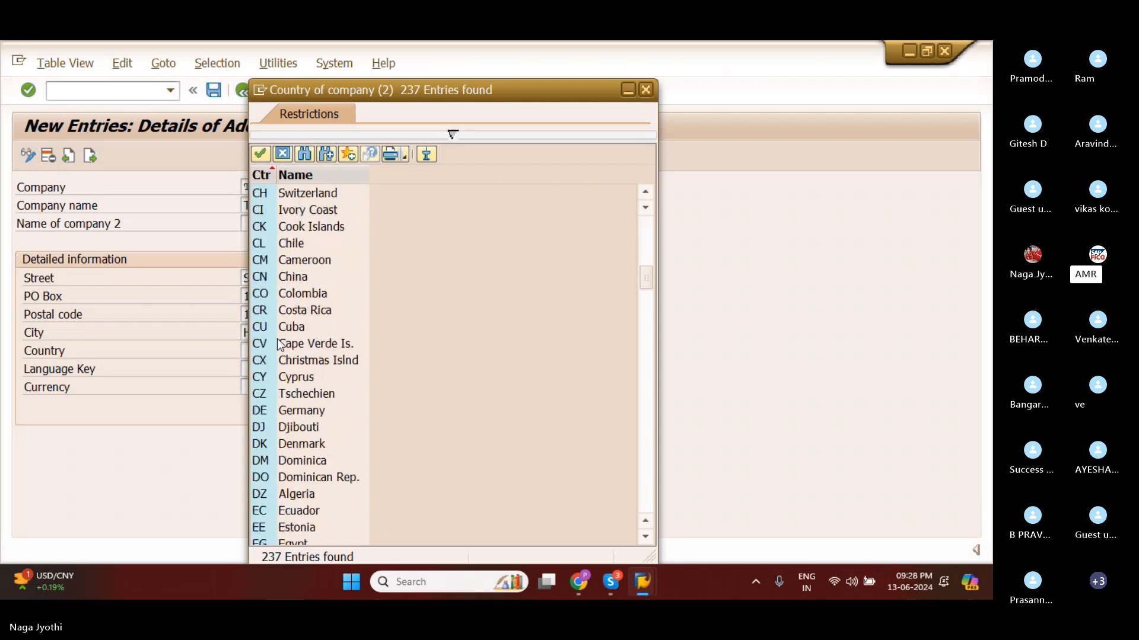
pyautogui.scroll(-2, 279, 344)
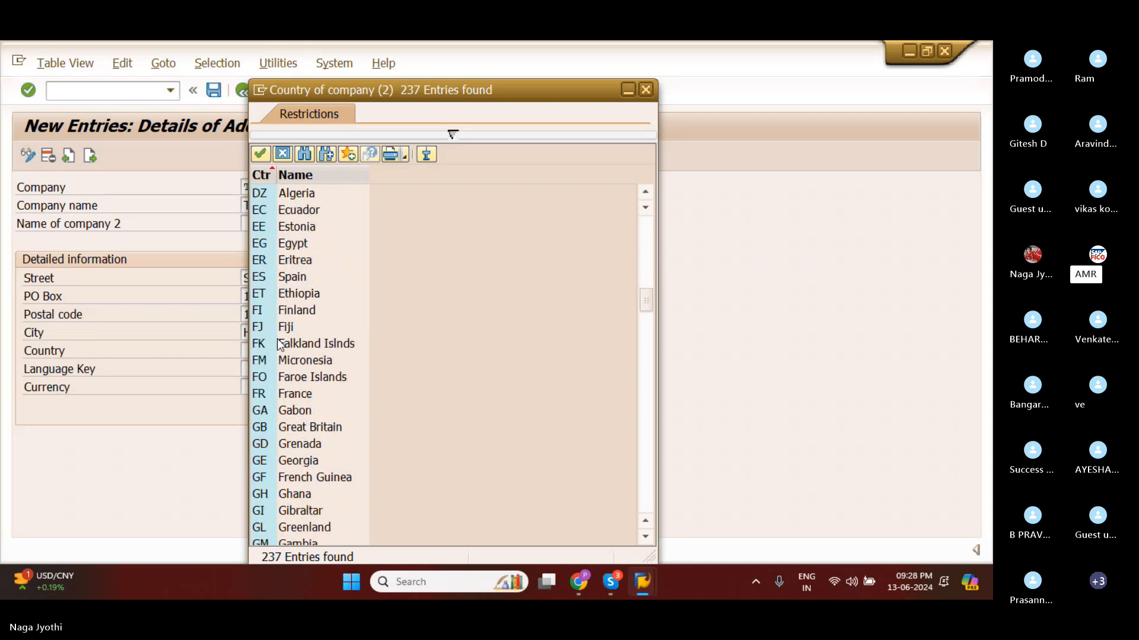
pyautogui.scroll(2, 279, 344)
pyautogui.scroll(1, 279, 344)
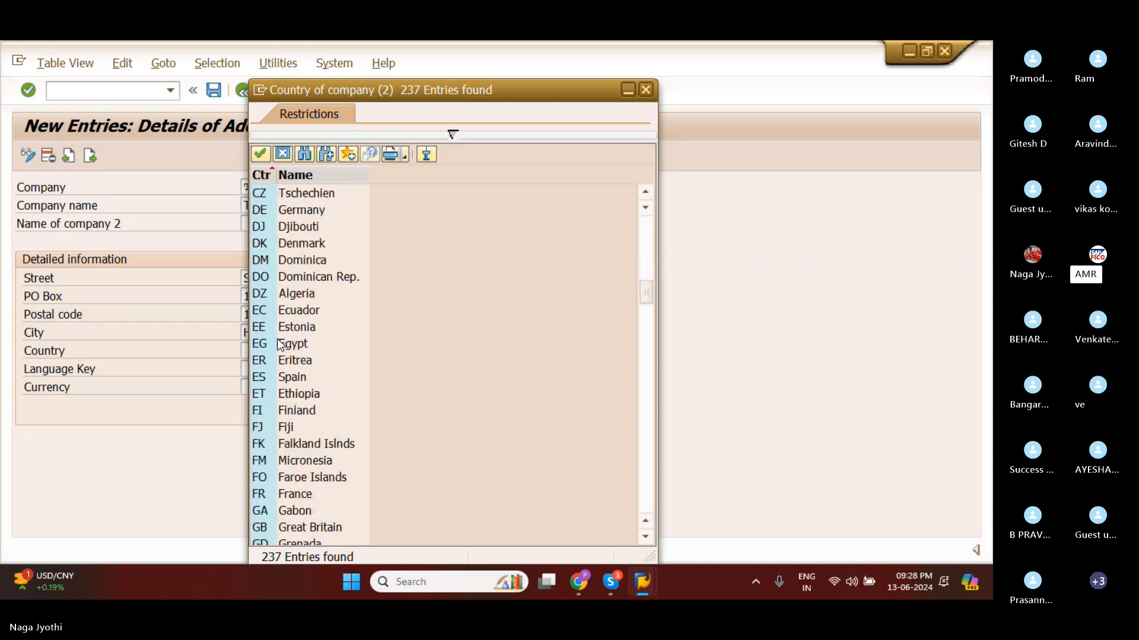
pyautogui.scroll(-9, 278, 344)
pyautogui.scroll(-5, 279, 344)
pyautogui.scroll(1, 279, 344)
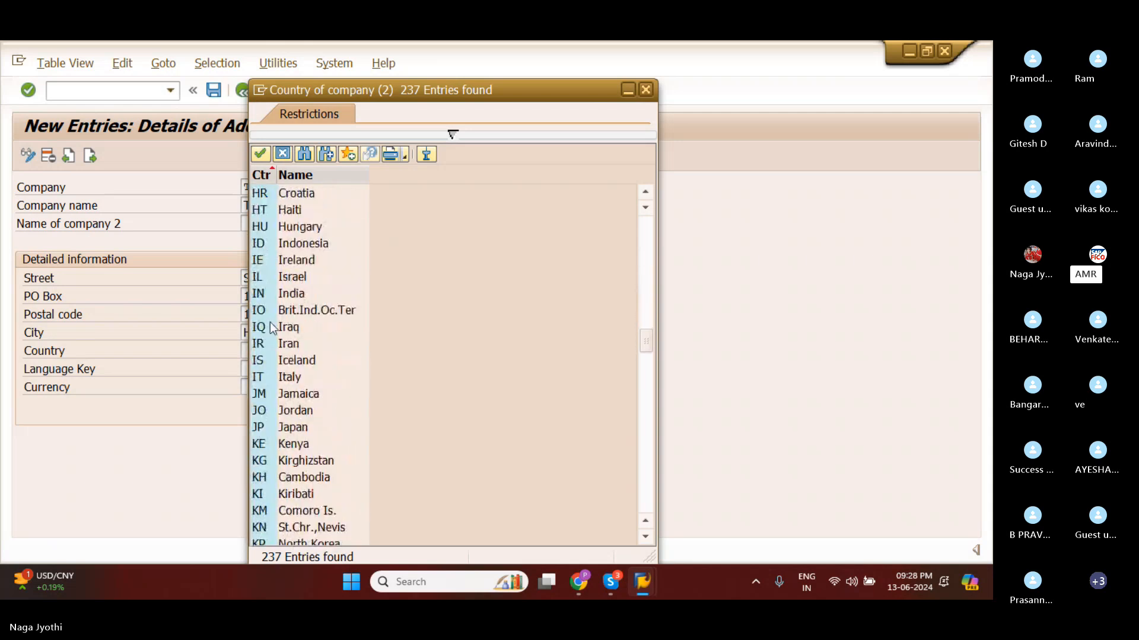
pyautogui.click(259, 297)
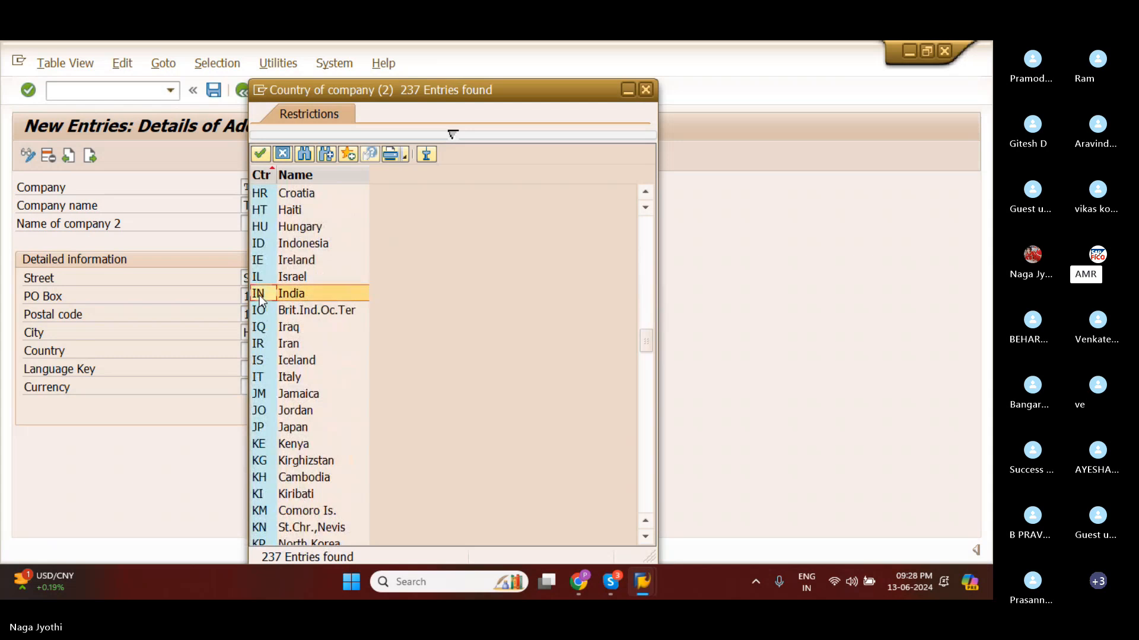
pyautogui.click(261, 155)
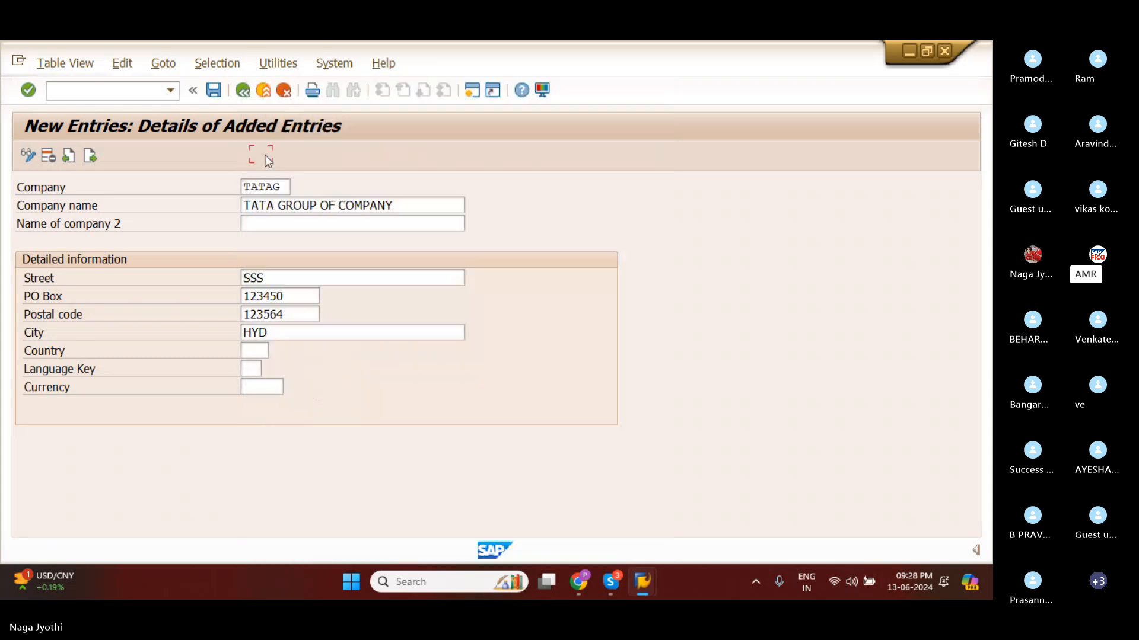
# Set the company's language key to EN (English) from the list of possible languages.
pyautogui.click(260, 370)
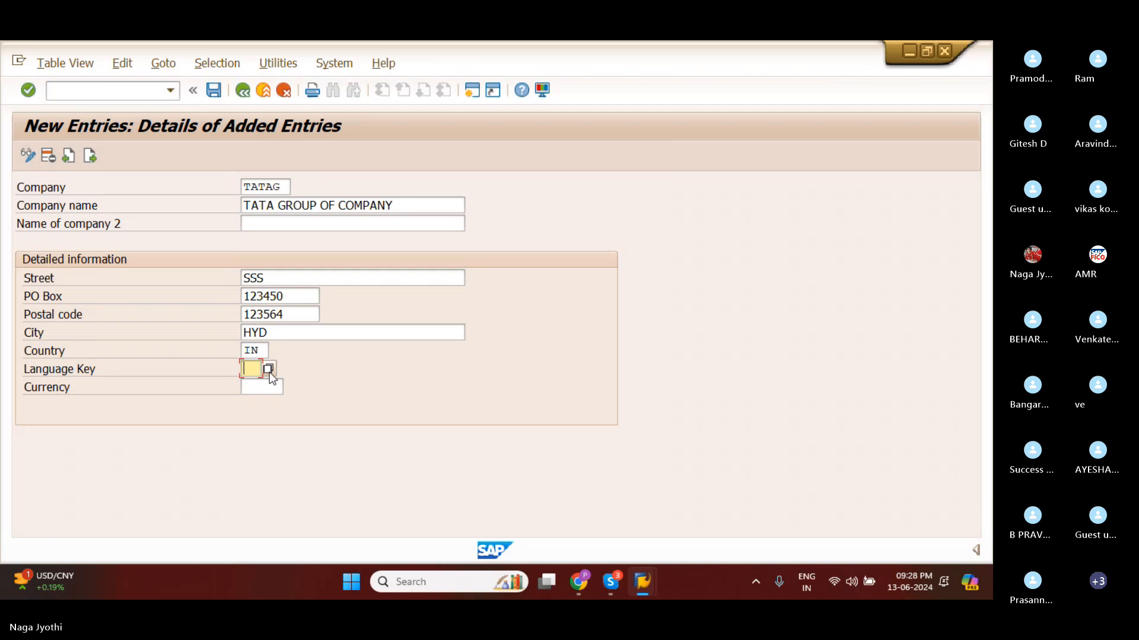
pyautogui.click(268, 369)
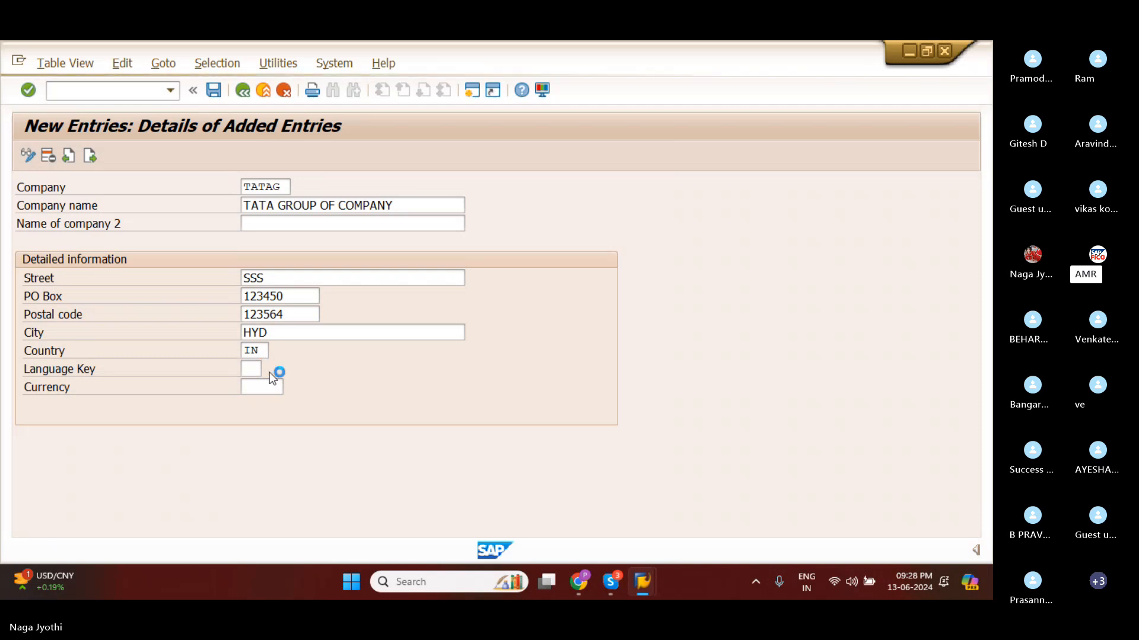
pyautogui.click(261, 328)
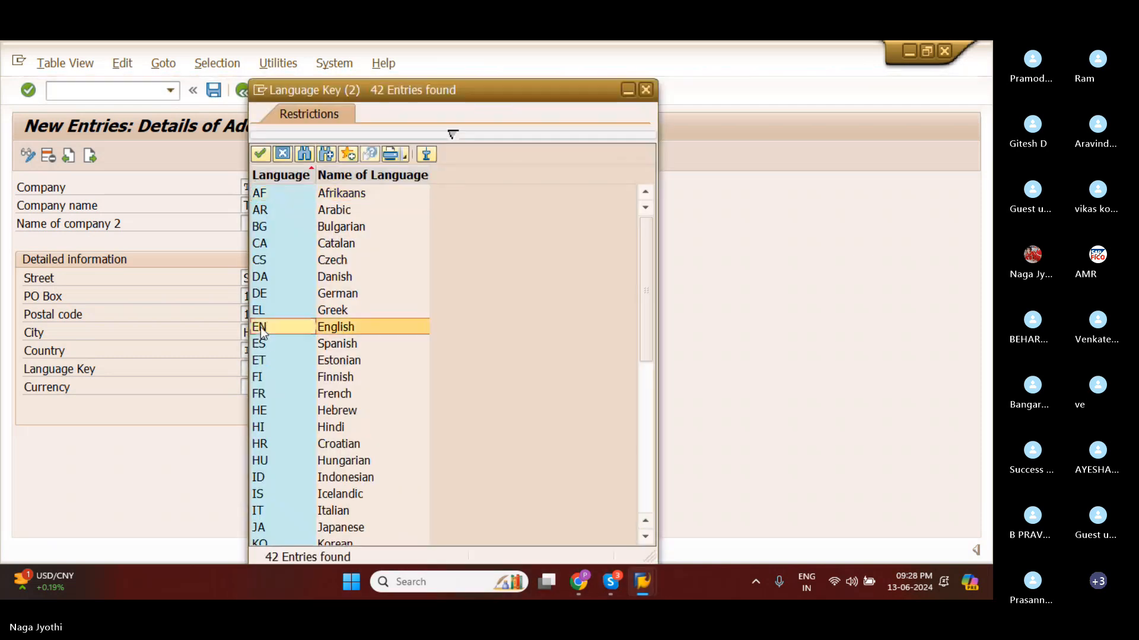
pyautogui.click(265, 155)
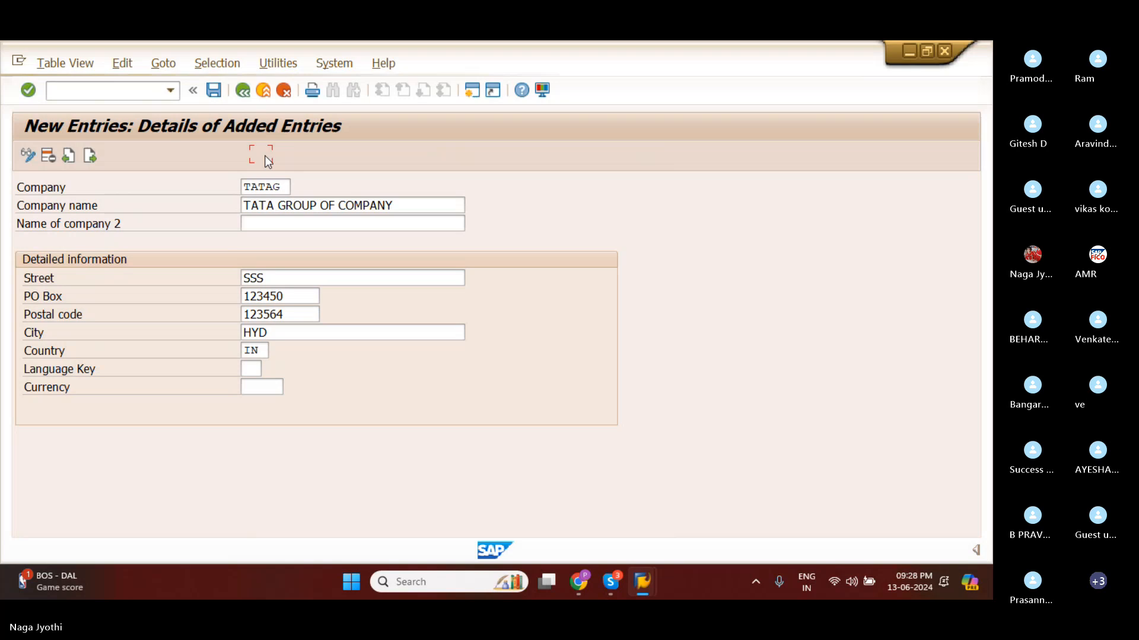
# Set the company's currency to INR (Indian Rupee) from the list of local currencies.
pyautogui.click(276, 388)
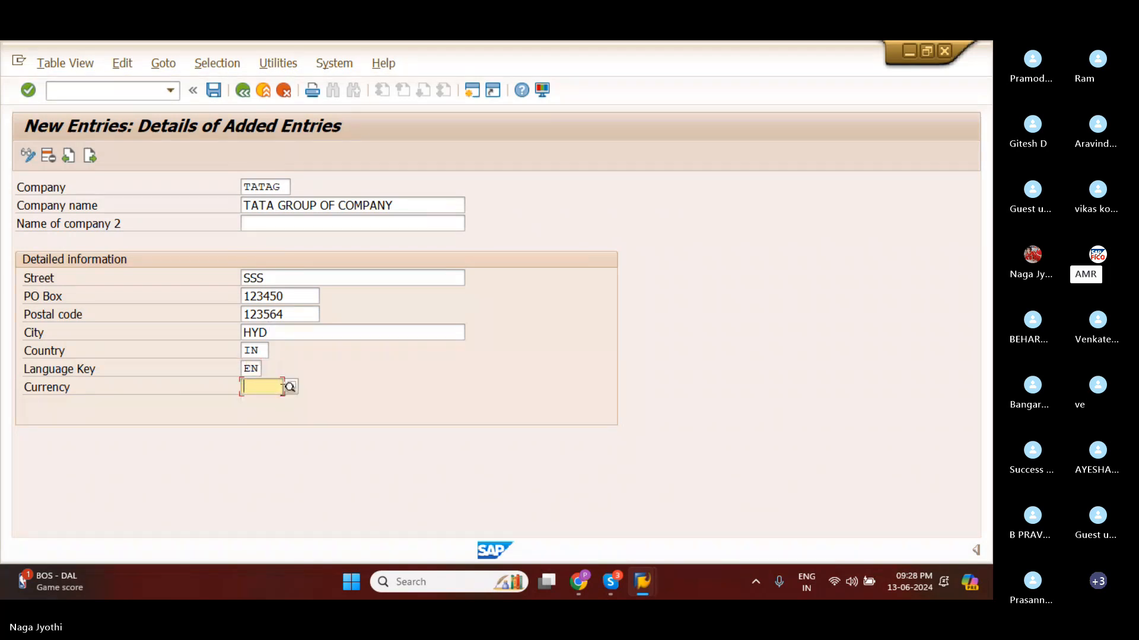
pyautogui.click(291, 390)
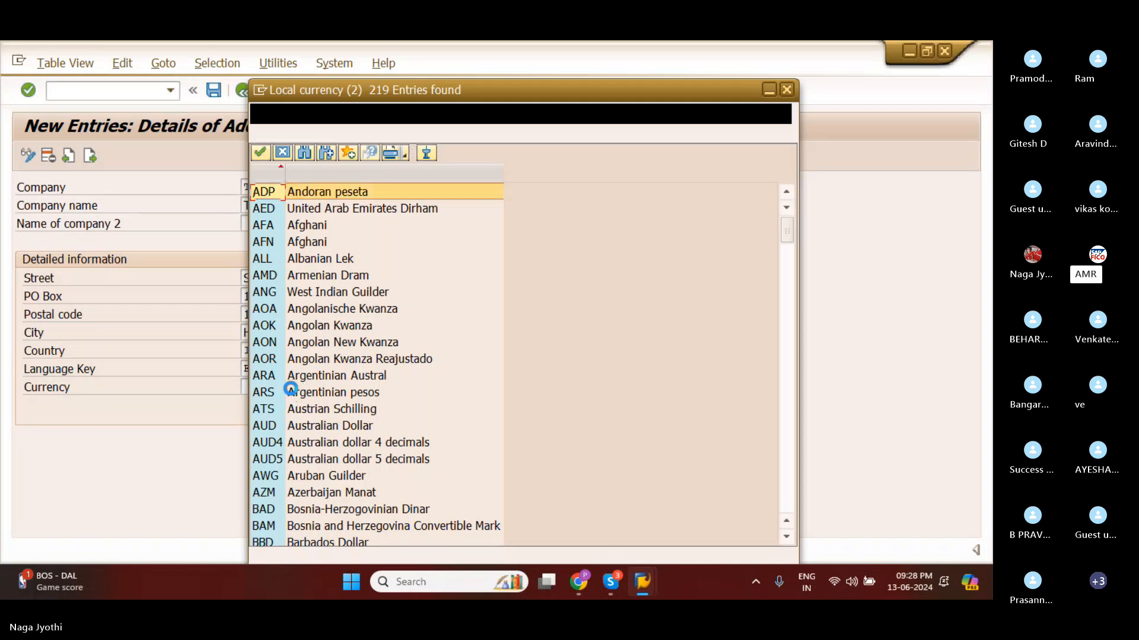
pyautogui.scroll(-2, 291, 389)
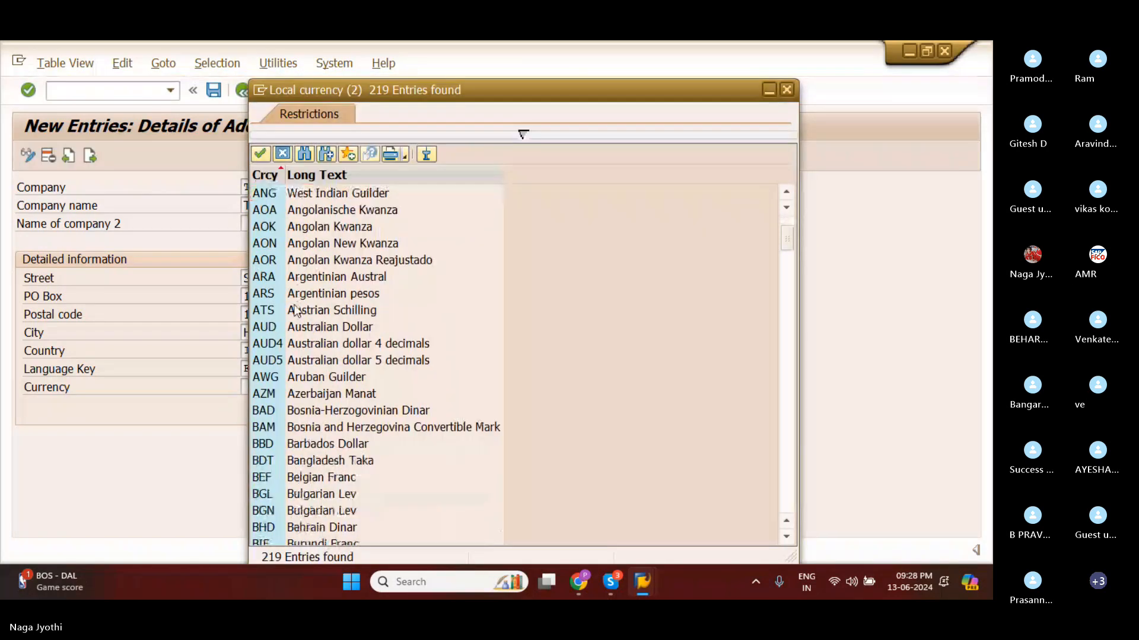
pyautogui.scroll(-4, 294, 311)
pyautogui.scroll(-3, 295, 310)
pyautogui.scroll(-9, 294, 310)
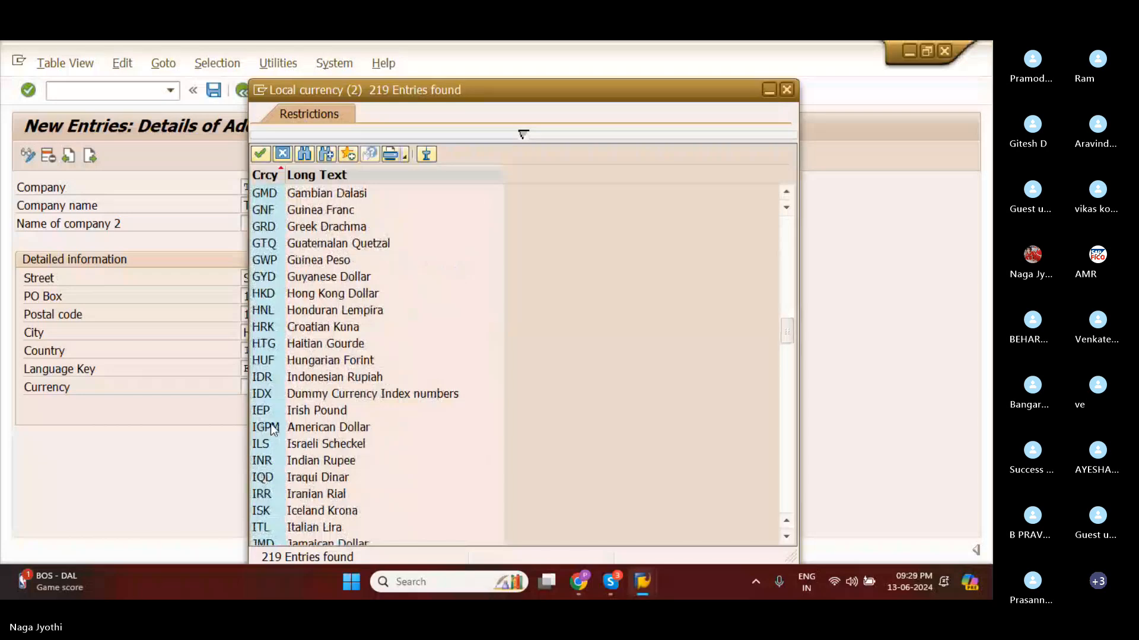
pyautogui.click(261, 465)
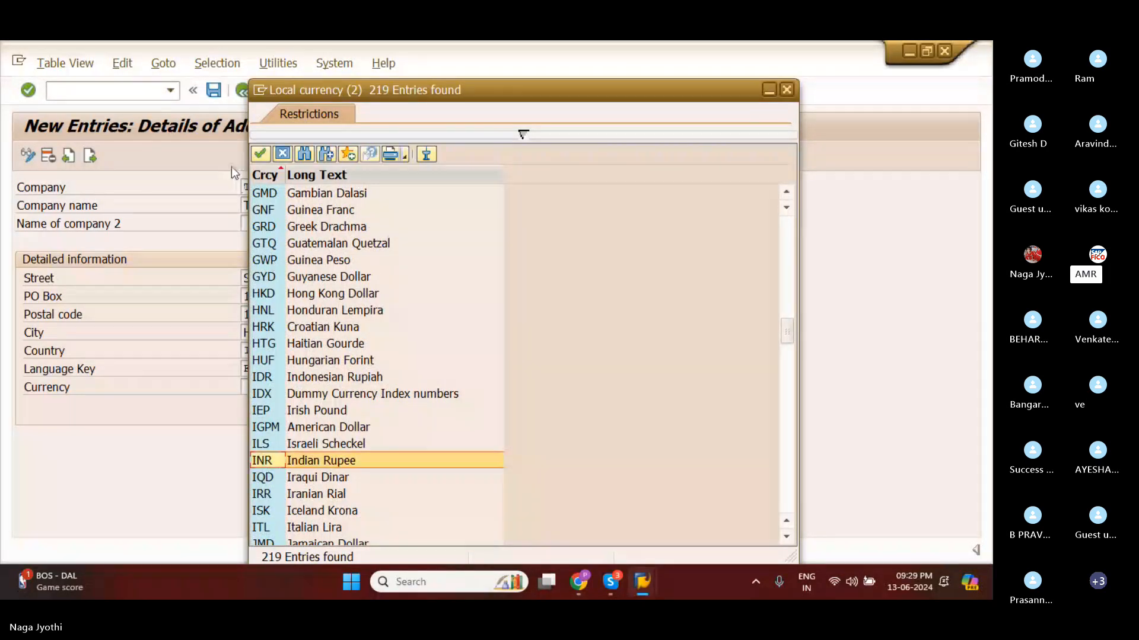
pyautogui.click(261, 155)
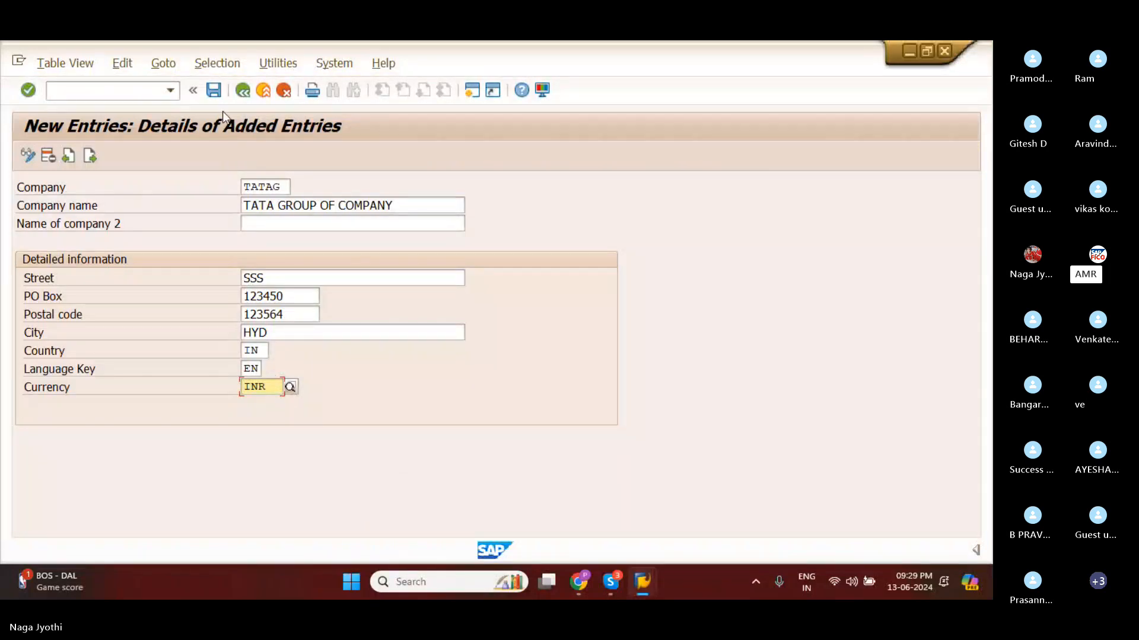
# Try to save the new company entry and re-enter the final letter of the company ID TATAG.
pyautogui.click(214, 90)
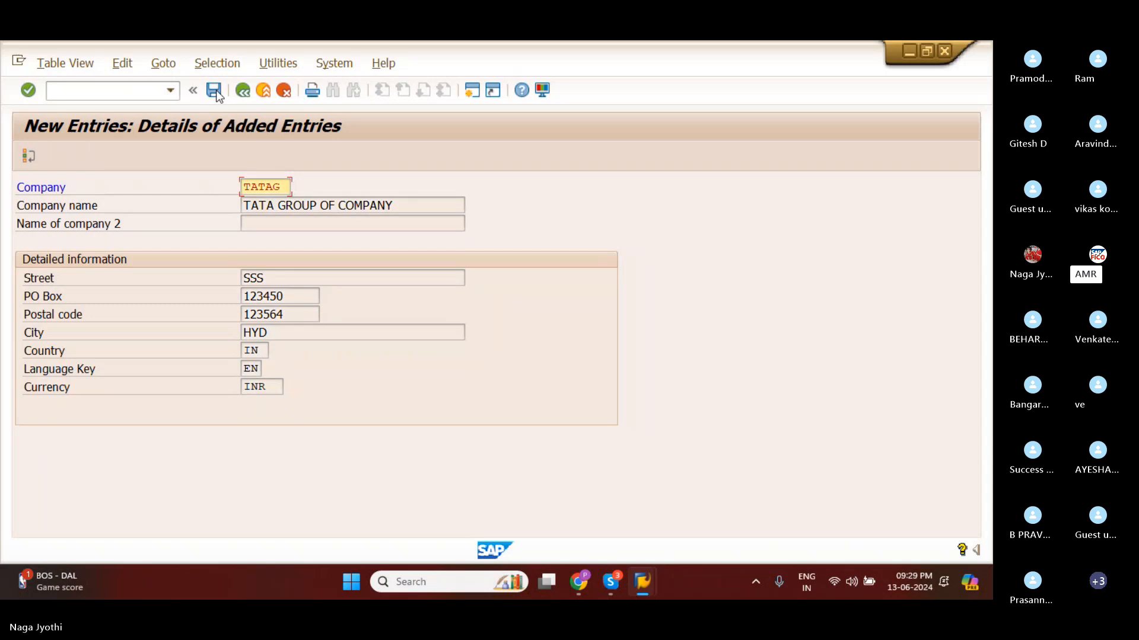
pyautogui.click(215, 90)
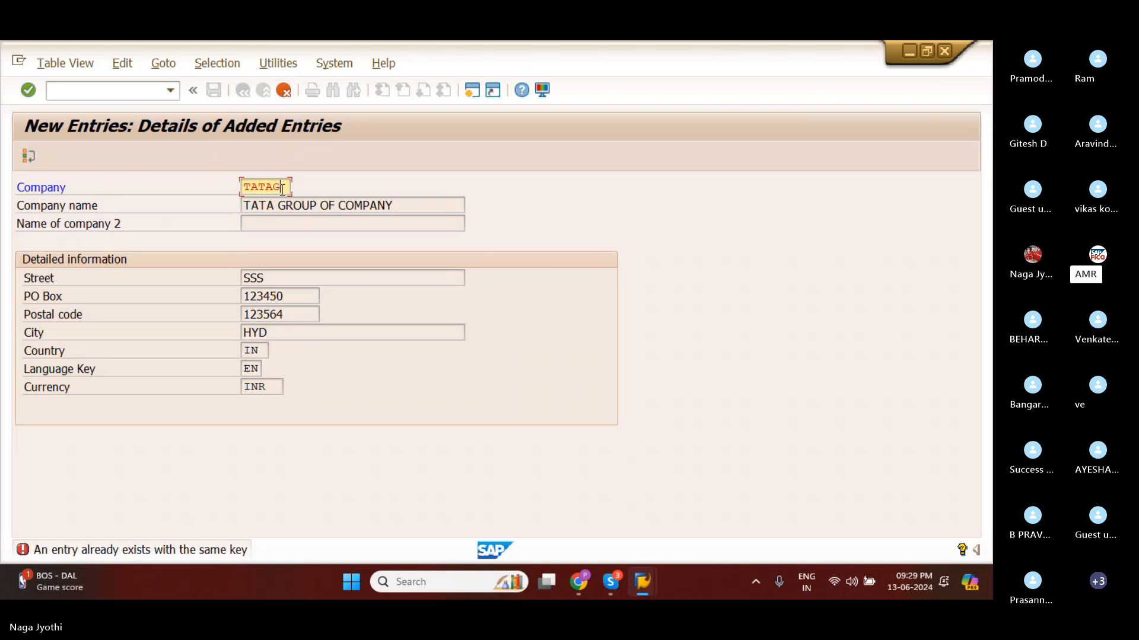
pyautogui.press('BackSpace')
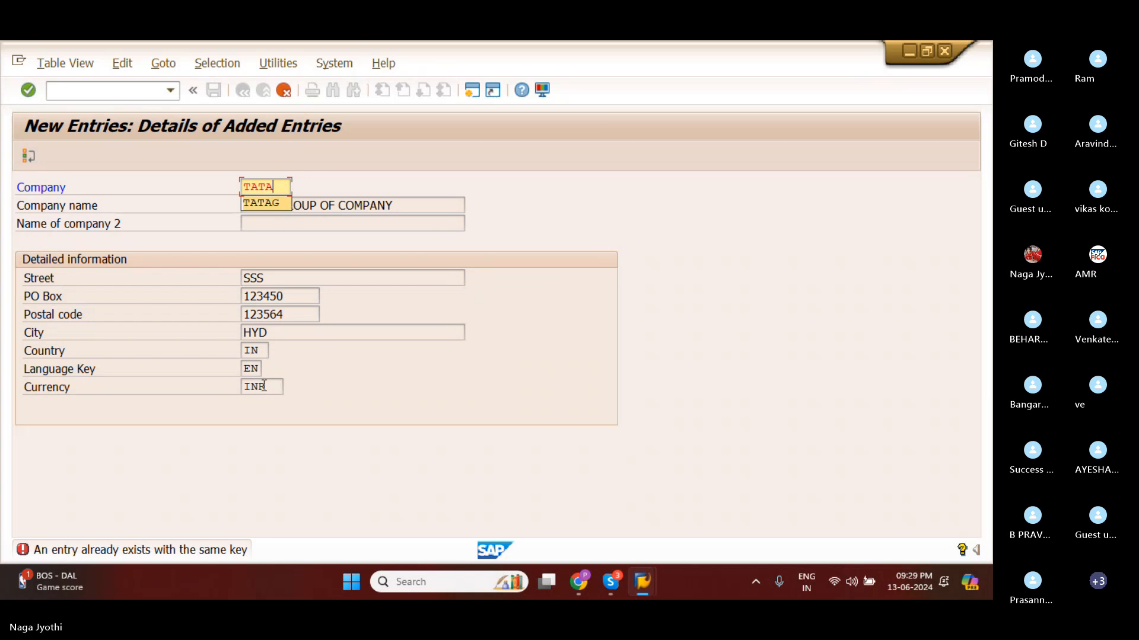
pyautogui.write('G')
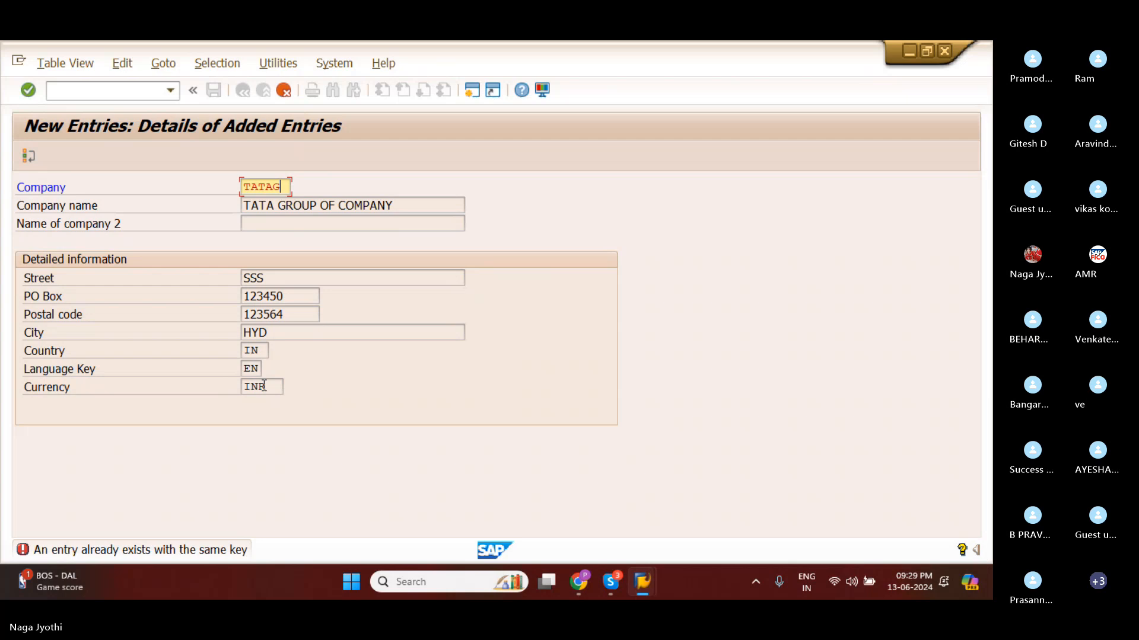
# Try TATA as the company ID for the new entry.
pyautogui.press('BackSpace')
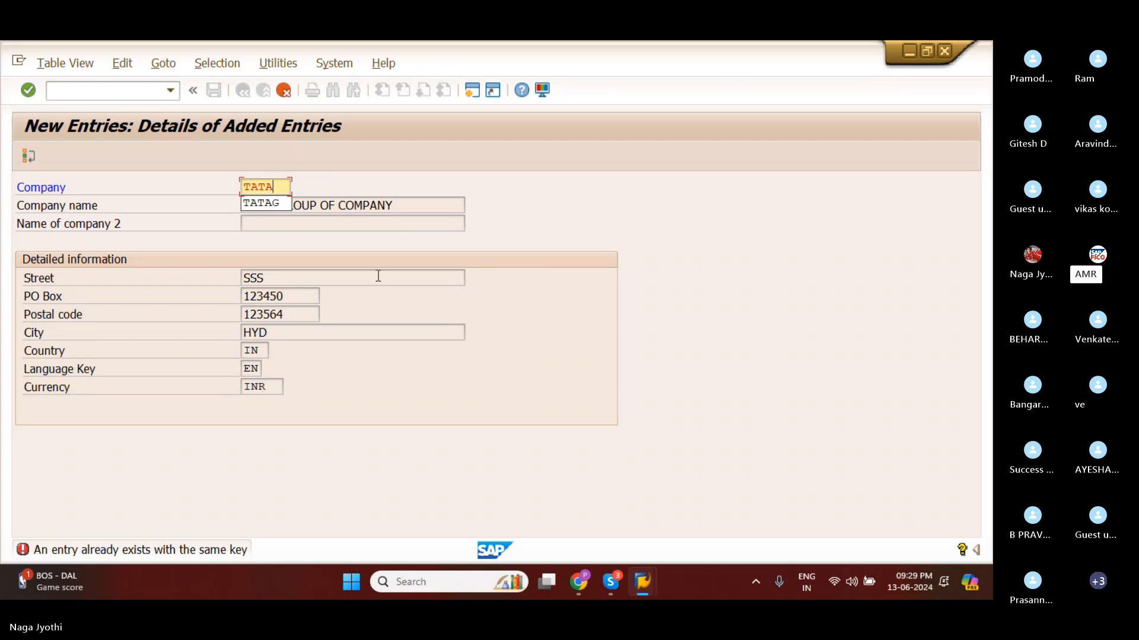
pyautogui.click(337, 236)
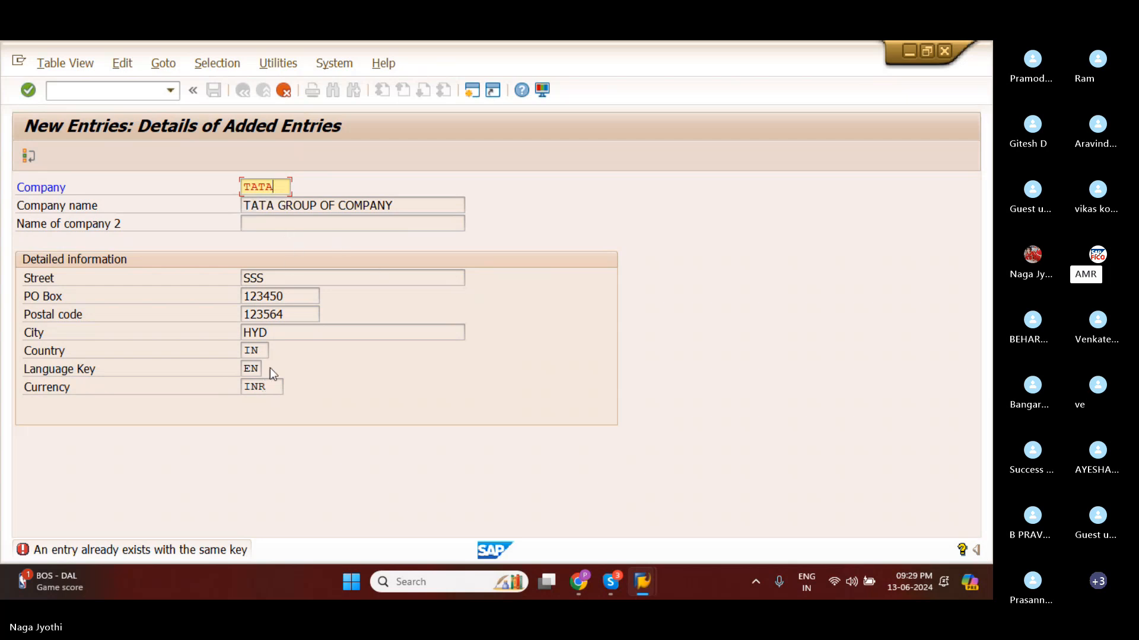
pyautogui.press('Return')
pyautogui.click(281, 188)
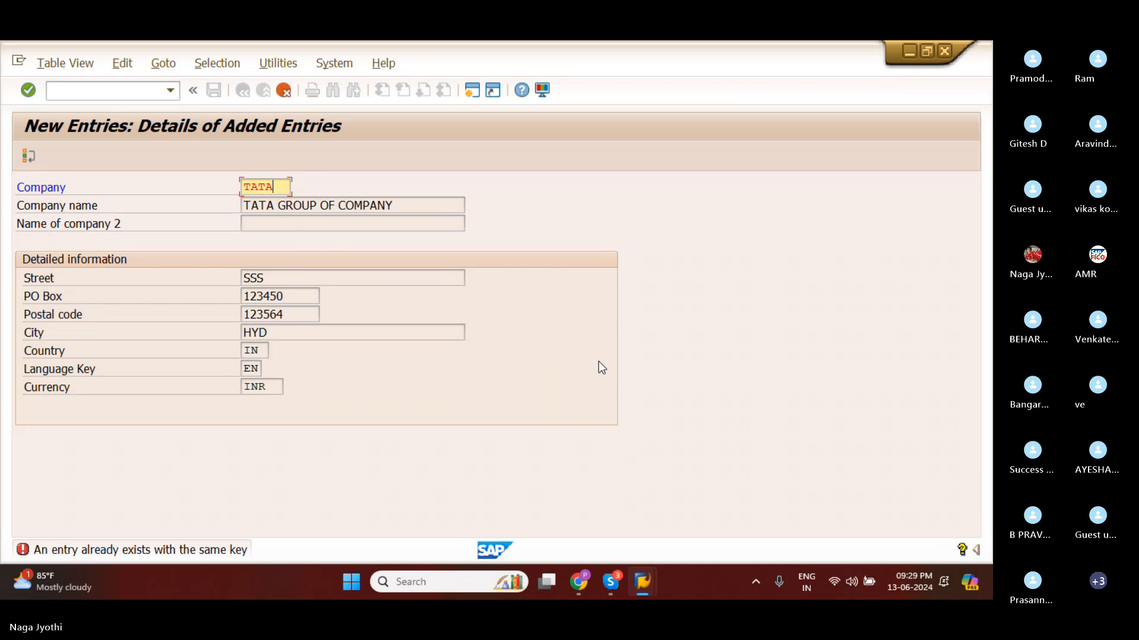
pyautogui.click(784, 329)
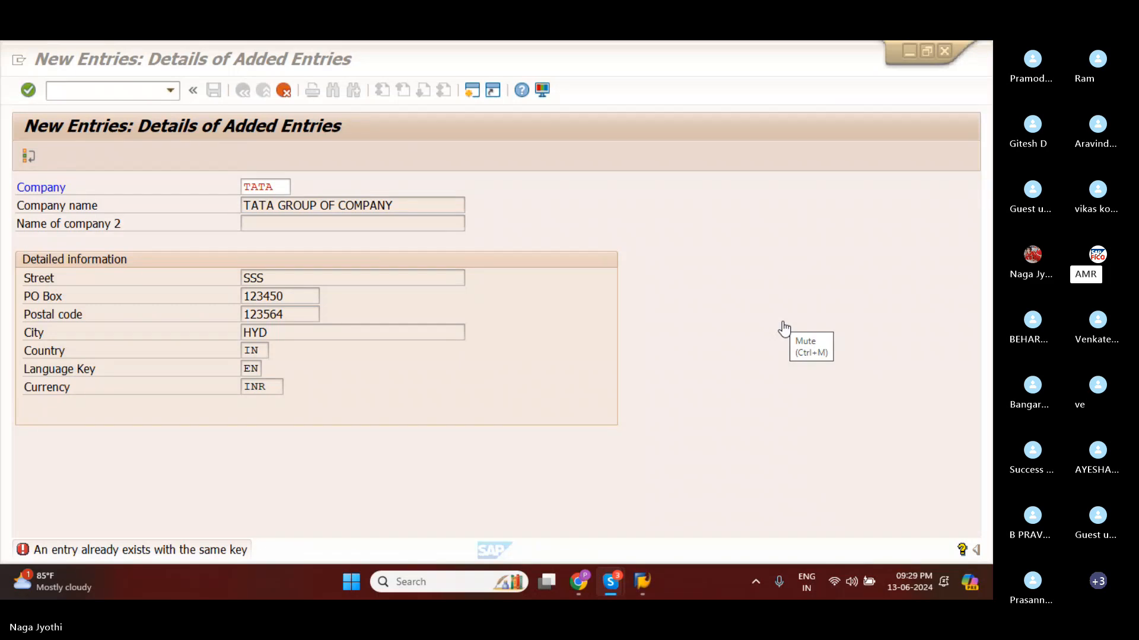
# Set the company ID to AMAR and confirm the entry.
pyautogui.click(279, 187)
pyautogui.press('BackSpace')
pyautogui.press('BackSpace')
pyautogui.press('BackSpace')
pyautogui.press('BackSpace')
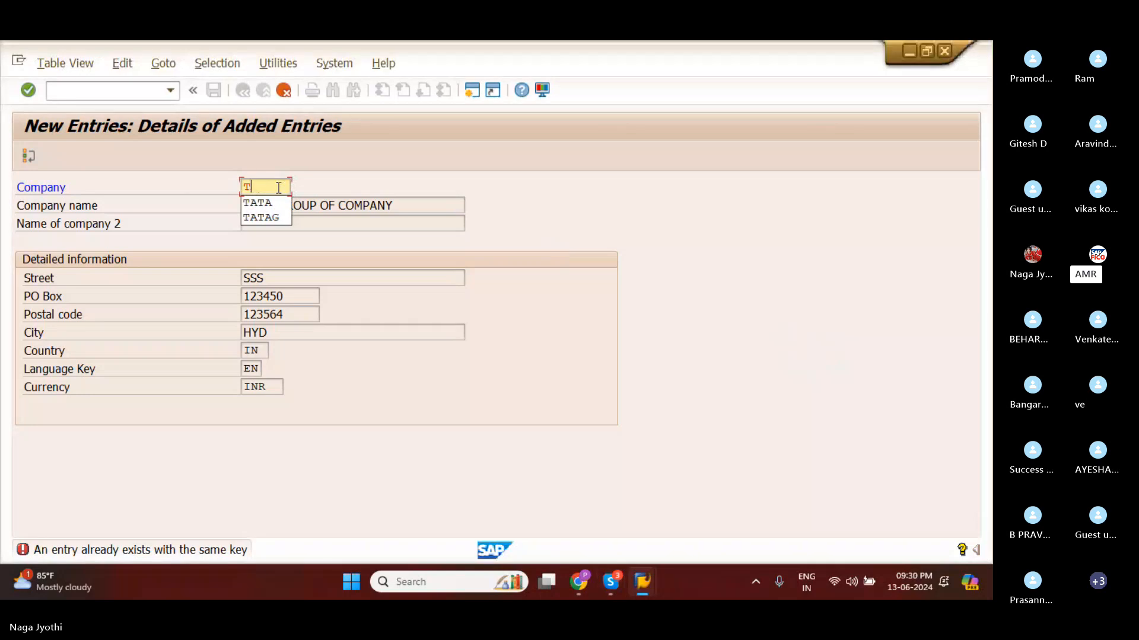
pyautogui.write('AM')
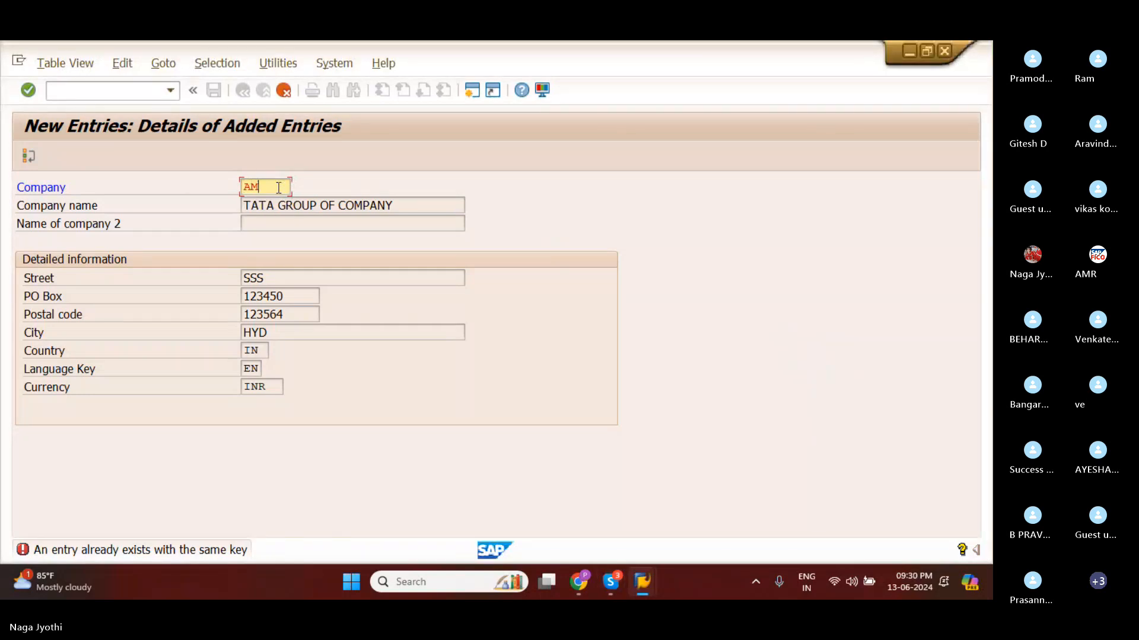
pyautogui.write('AG')
pyautogui.press('BackSpace')
pyautogui.write('R')
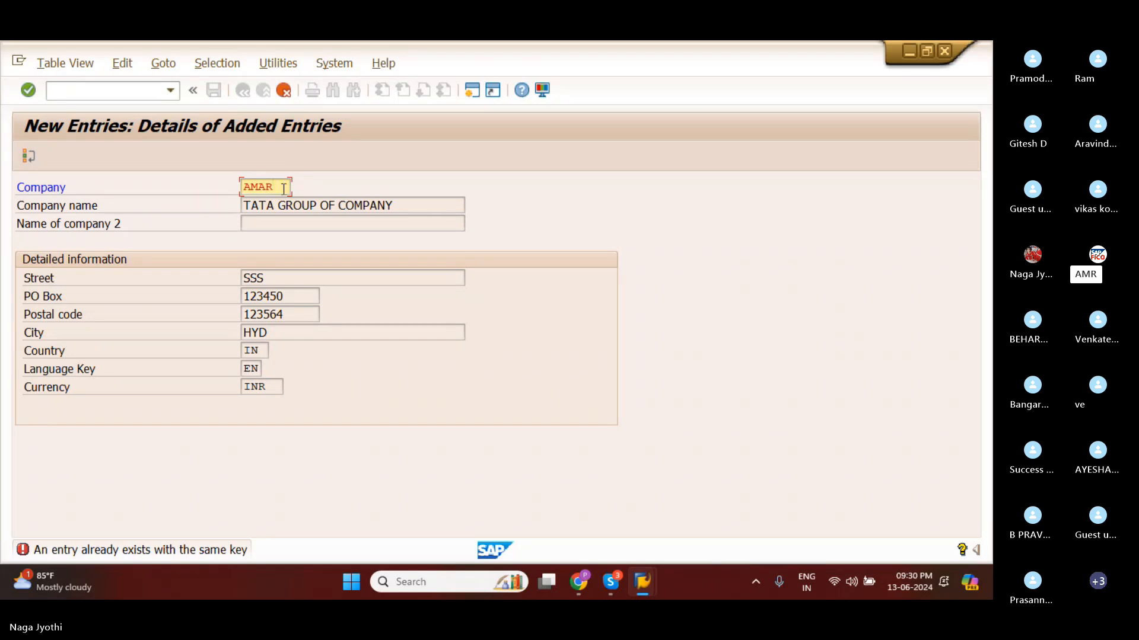
pyautogui.click(777, 333)
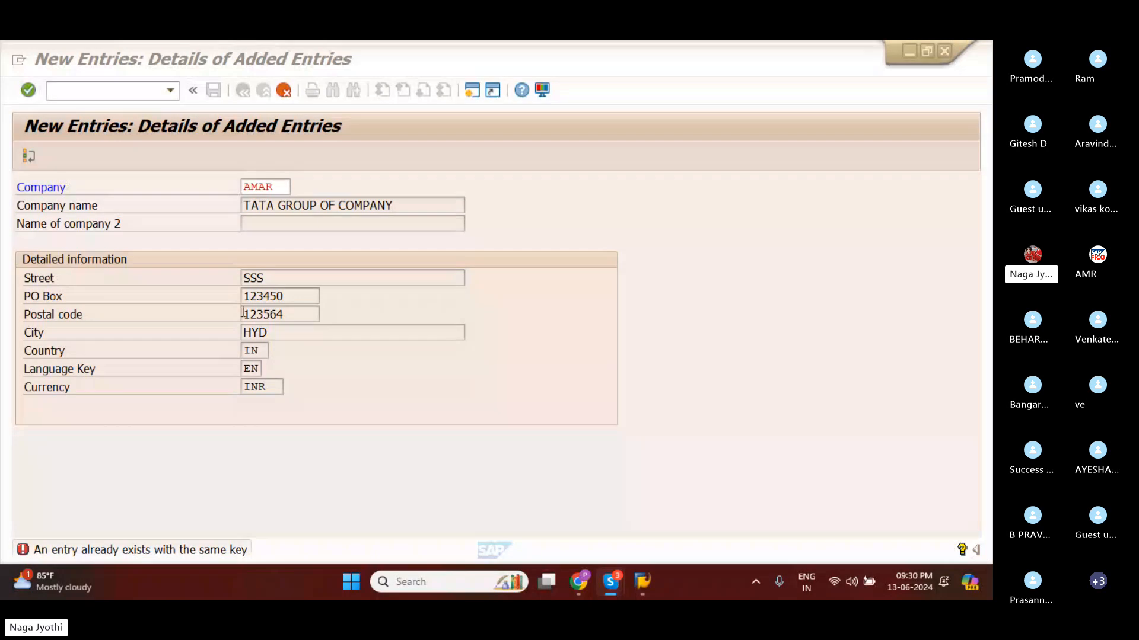
pyautogui.click(283, 186)
pyautogui.press('Return')
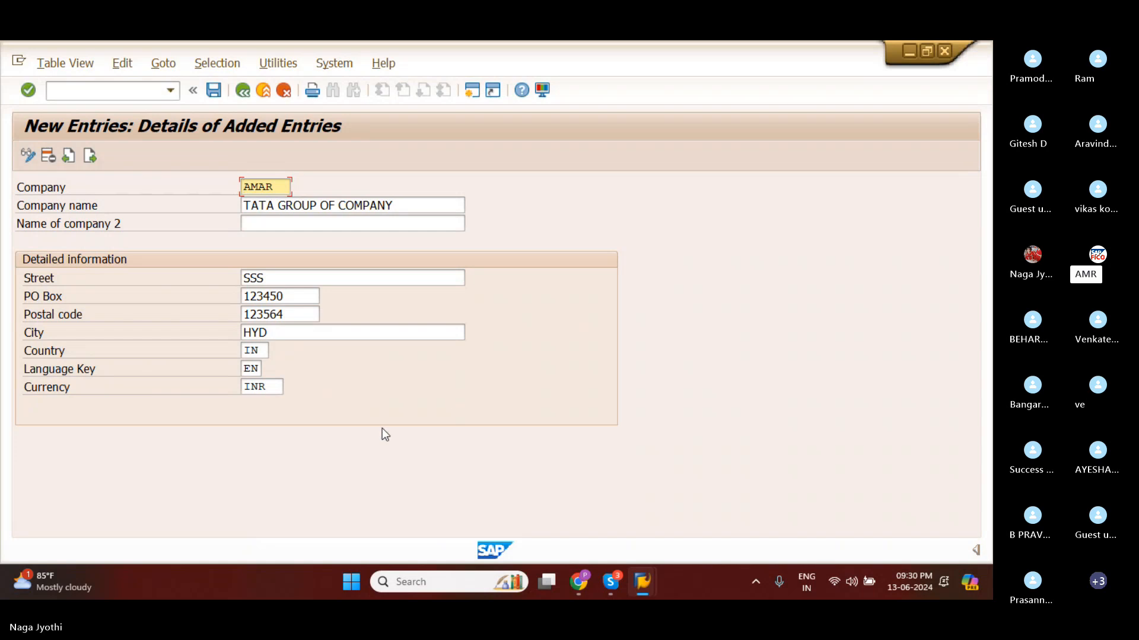
# Replace the words TATA GROUP at the start of the company name with AMR.
pyautogui.click(408, 204)
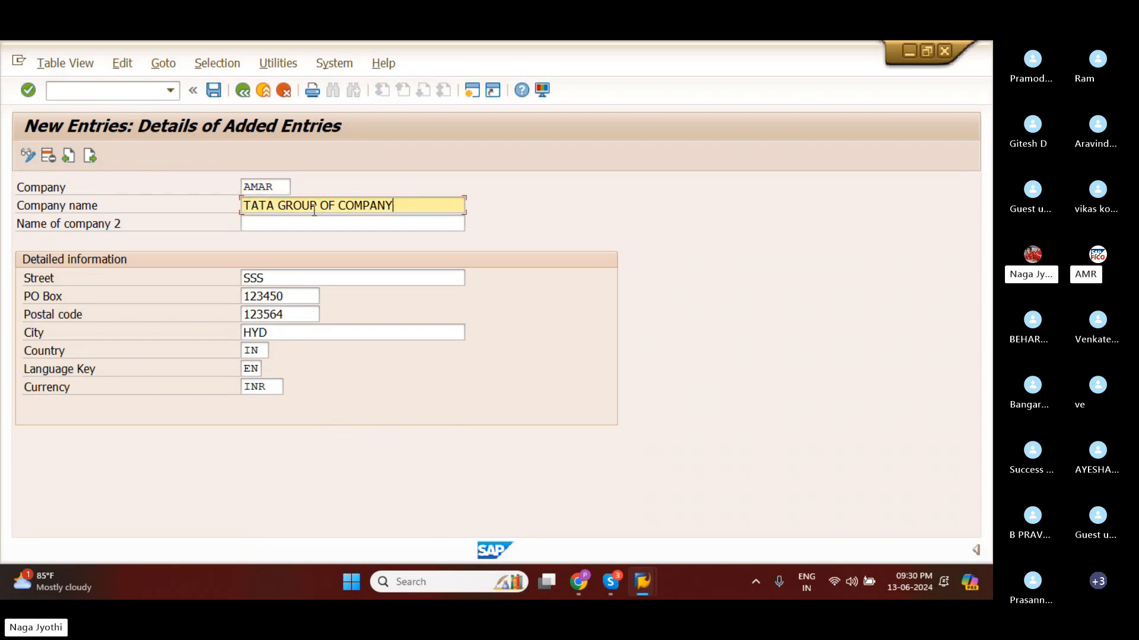
pyautogui.click(277, 206)
pyautogui.press('BackSpace')
pyautogui.press('BackSpace')
pyautogui.press('BackSpace')
pyautogui.press('BackSpace')
pyautogui.press('BackSpace')
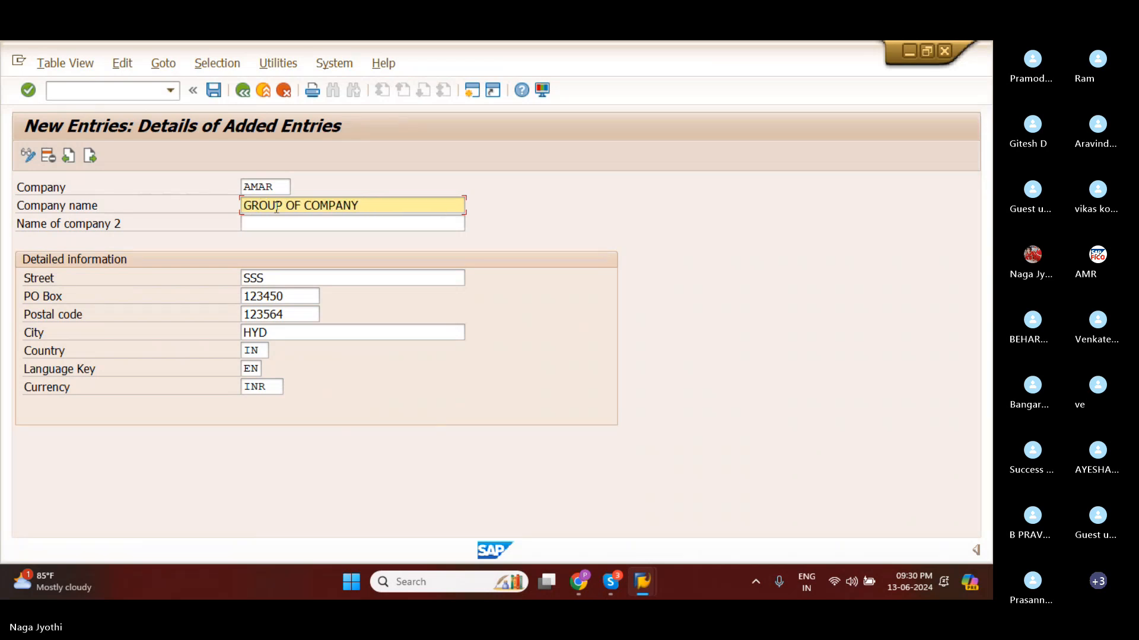
pyautogui.write('AM')
pyautogui.press('Delete')
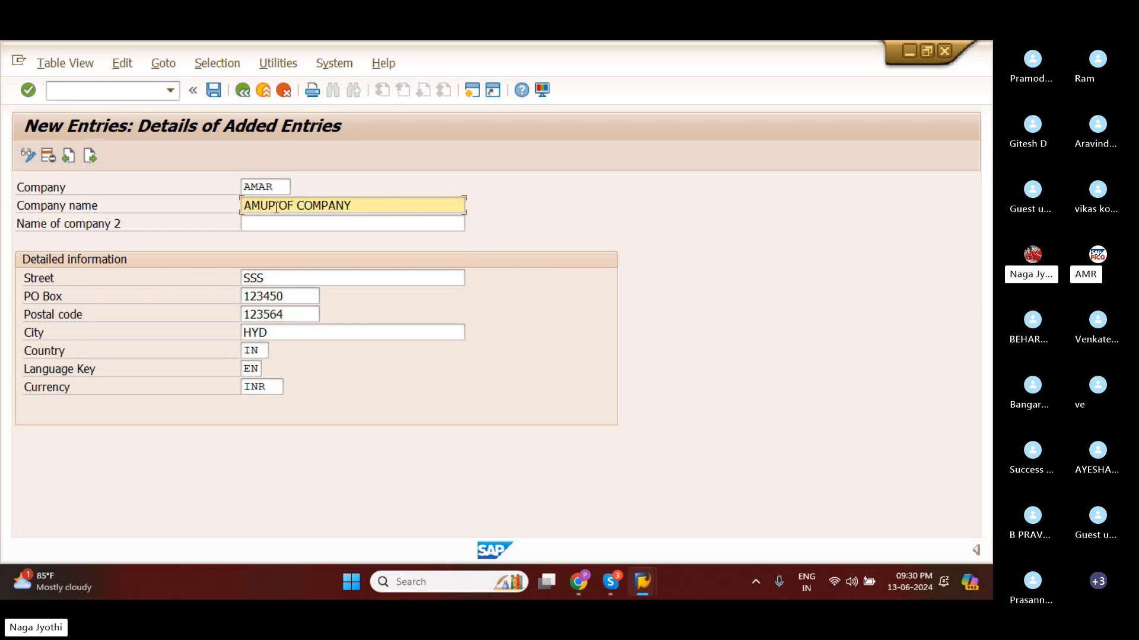
pyautogui.press('Delete')
pyautogui.press('Delete')
pyautogui.write('R')
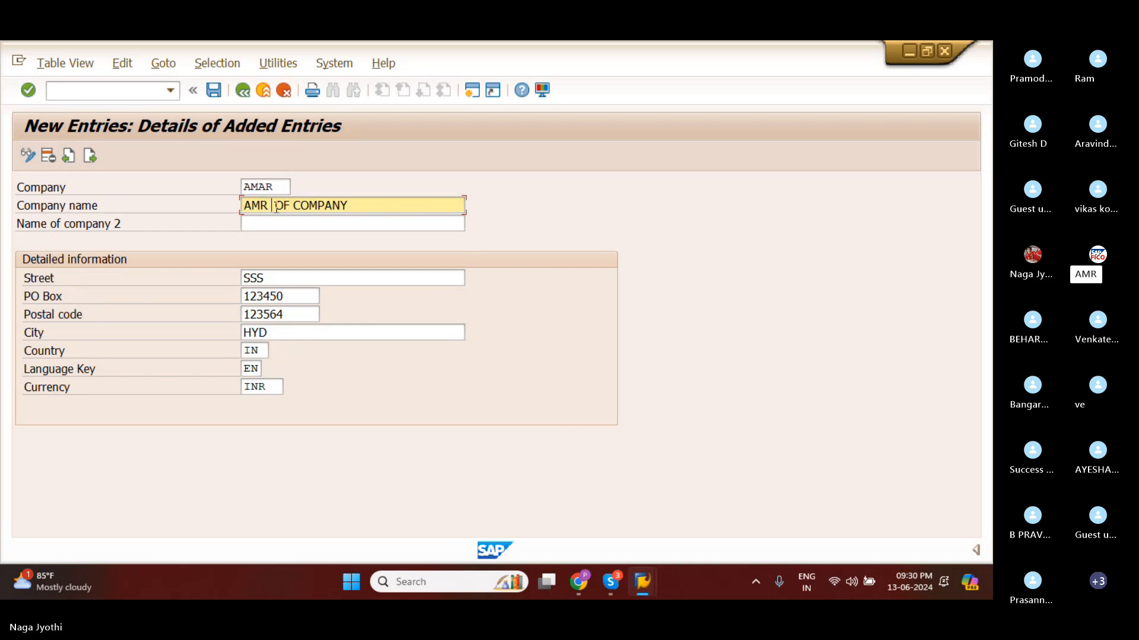
# Change the company name to AMA GROUP OF COMPANY.
pyautogui.press('Delete')
pyautogui.write('GR')
pyautogui.press('Delete')
pyautogui.press('Delete')
pyautogui.write('OU')
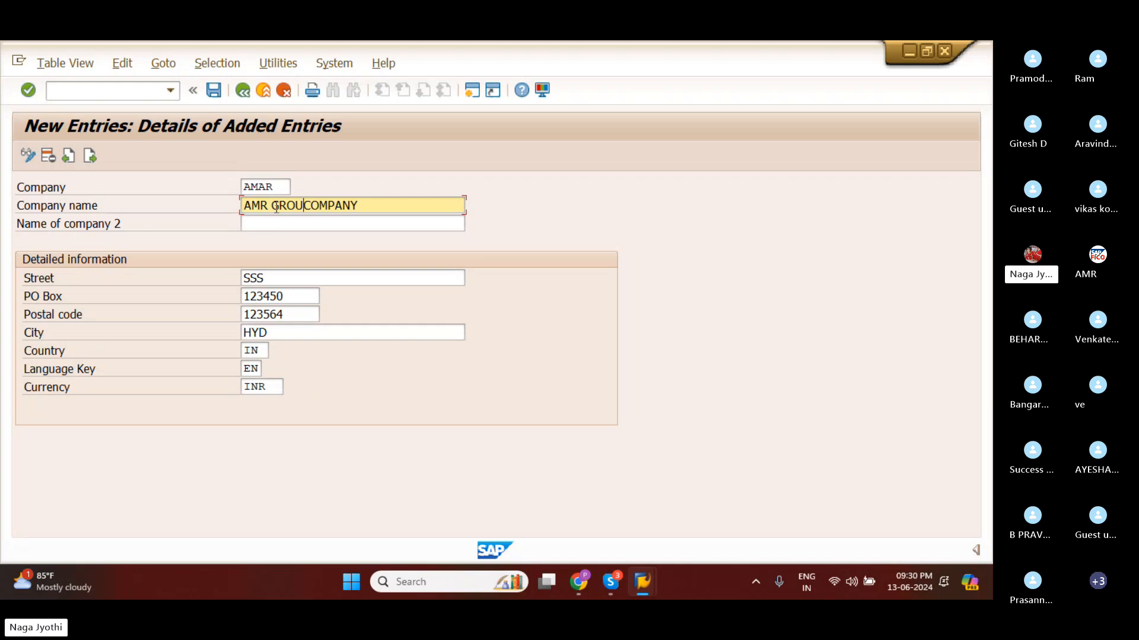
pyautogui.click(263, 207)
pyautogui.press('Delete')
pyautogui.write('A')
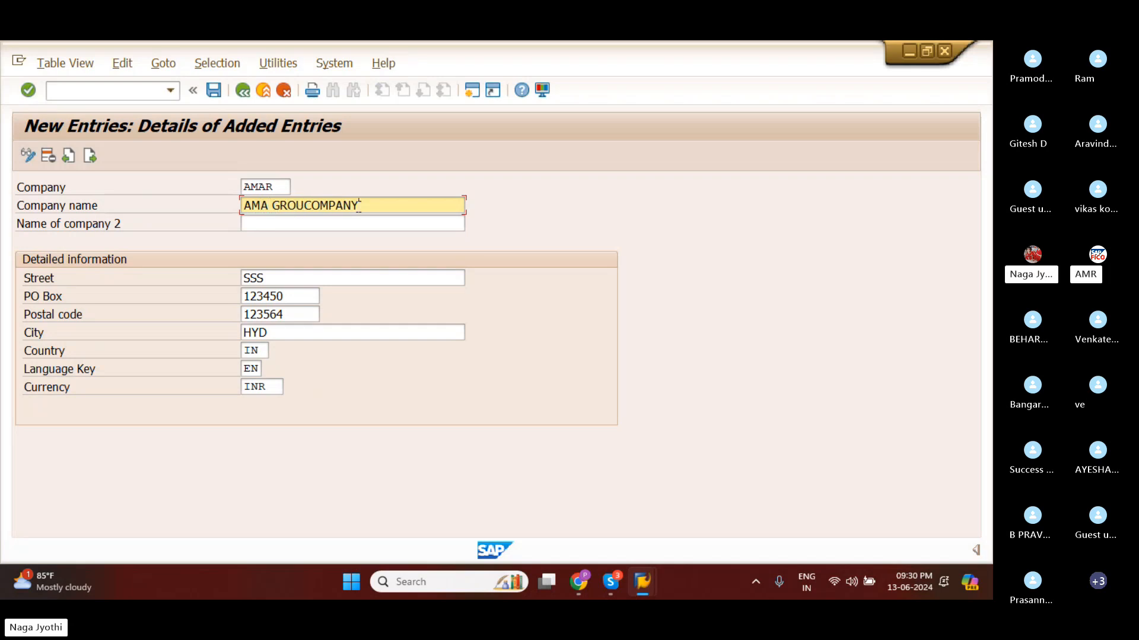
pyautogui.press('BackSpace')
pyautogui.press('BackSpace')
pyautogui.press('BackSpace')
pyautogui.press('BackSpace')
pyautogui.press('BackSpace')
pyautogui.press('BackSpace')
pyautogui.press('BackSpace')
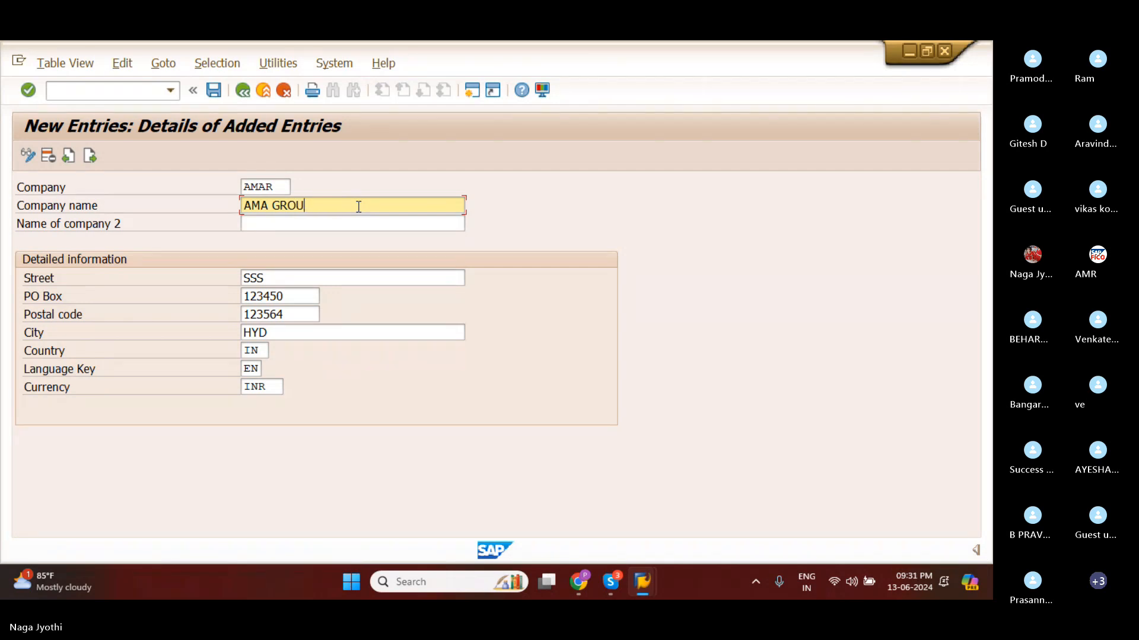
pyautogui.write('P OF COMPANY')
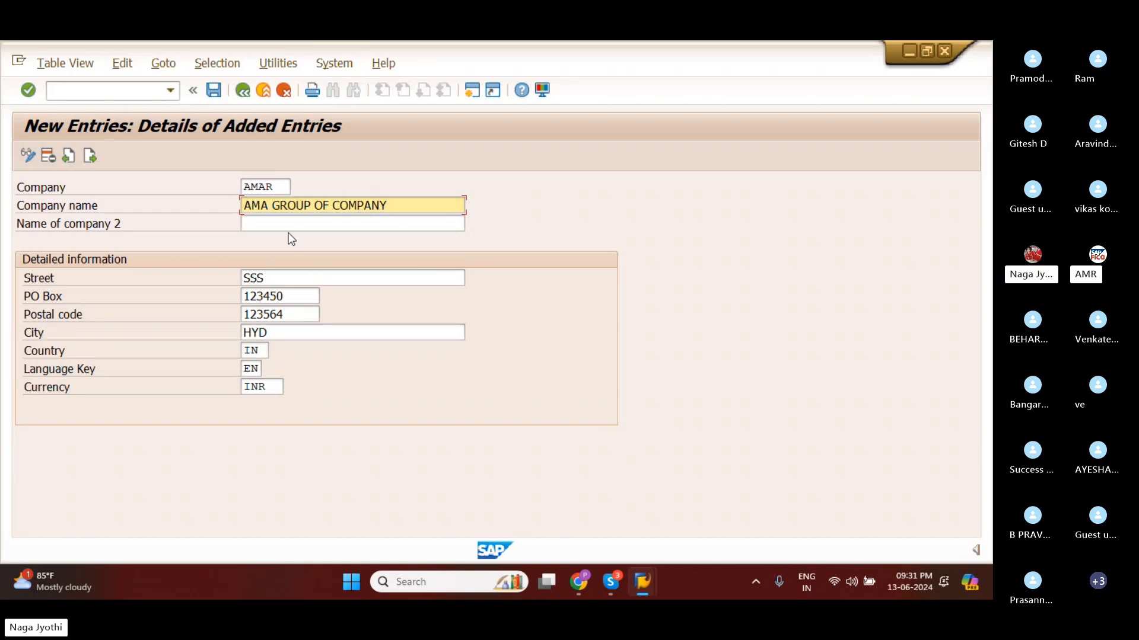
pyautogui.write('R')
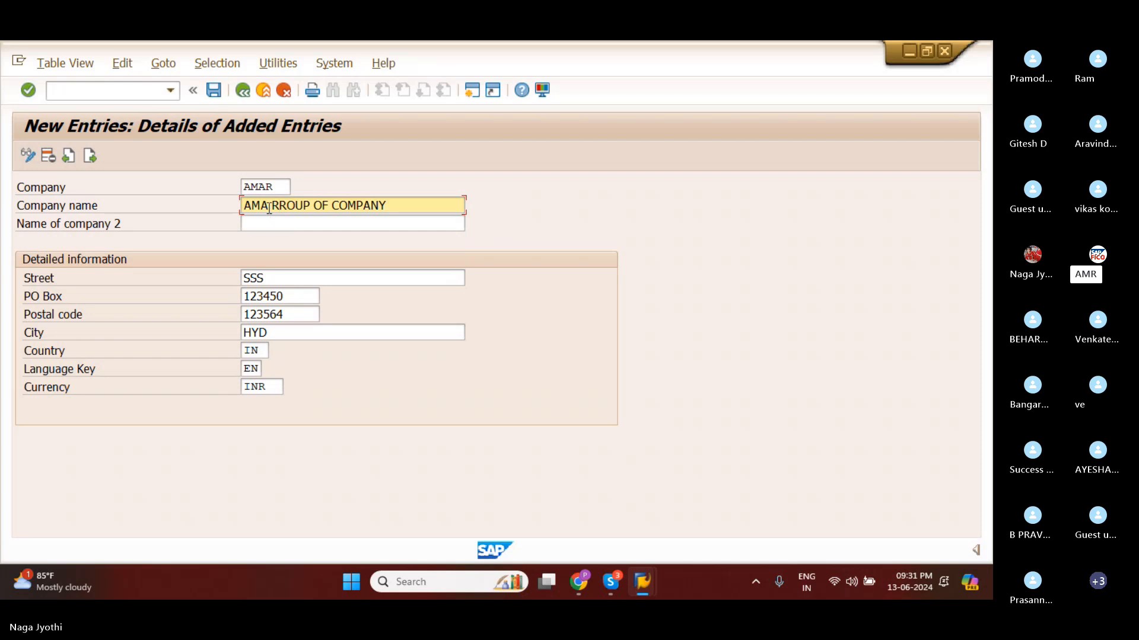
# Correct the company name to AMAR GROUP OF COMPANY.
pyautogui.click(403, 203)
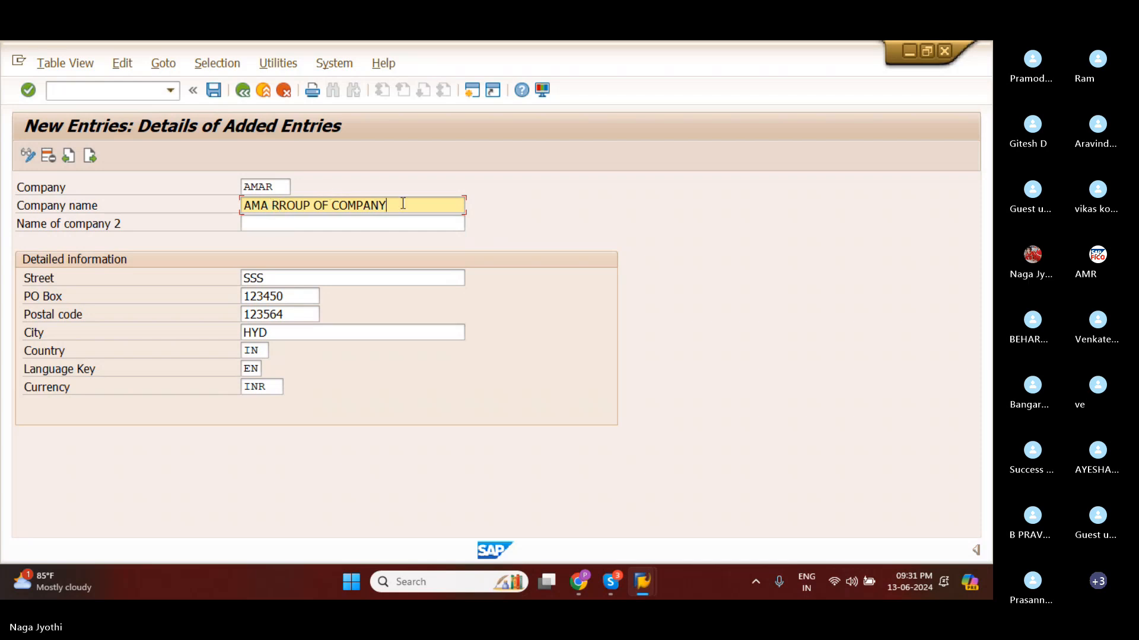
pyautogui.press('BackSpace')
pyautogui.press('BackSpace')
pyautogui.press('BackSpace')
pyautogui.press('BackSpace')
pyautogui.press('BackSpace')
pyautogui.press('BackSpace')
pyautogui.press('BackSpace')
pyautogui.press('BackSpace')
pyautogui.press('BackSpace')
pyautogui.press('BackSpace')
pyautogui.press('BackSpace')
pyautogui.press('BackSpace')
pyautogui.press('BackSpace')
pyautogui.press('BackSpace')
pyautogui.press('BackSpace')
pyautogui.press('BackSpace')
pyautogui.press('BackSpace')
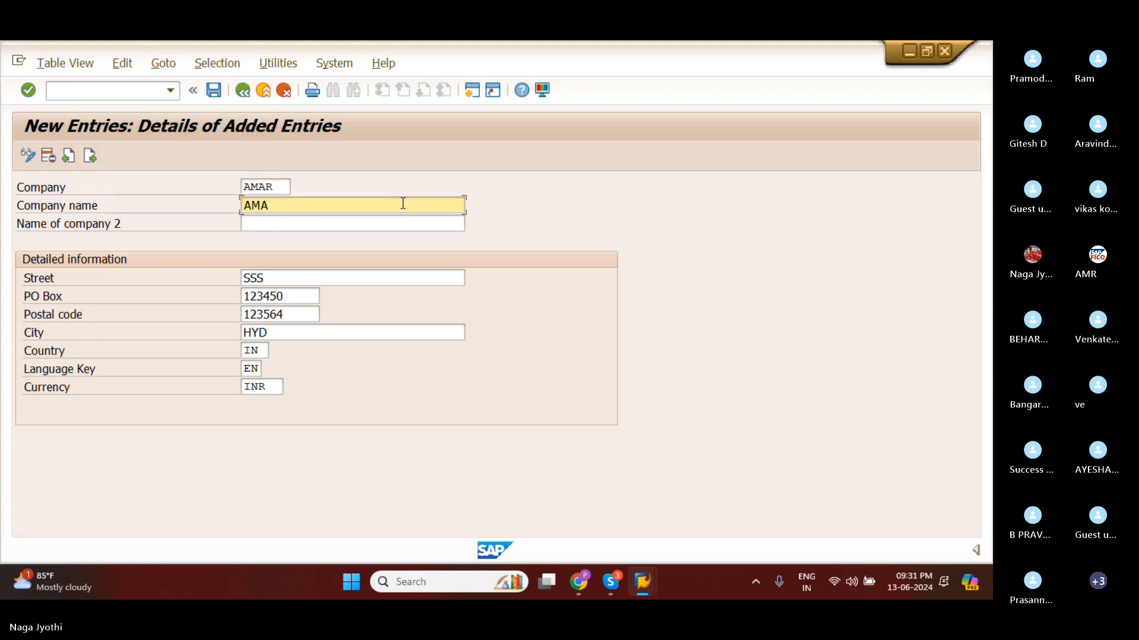
pyautogui.write('R GROU')
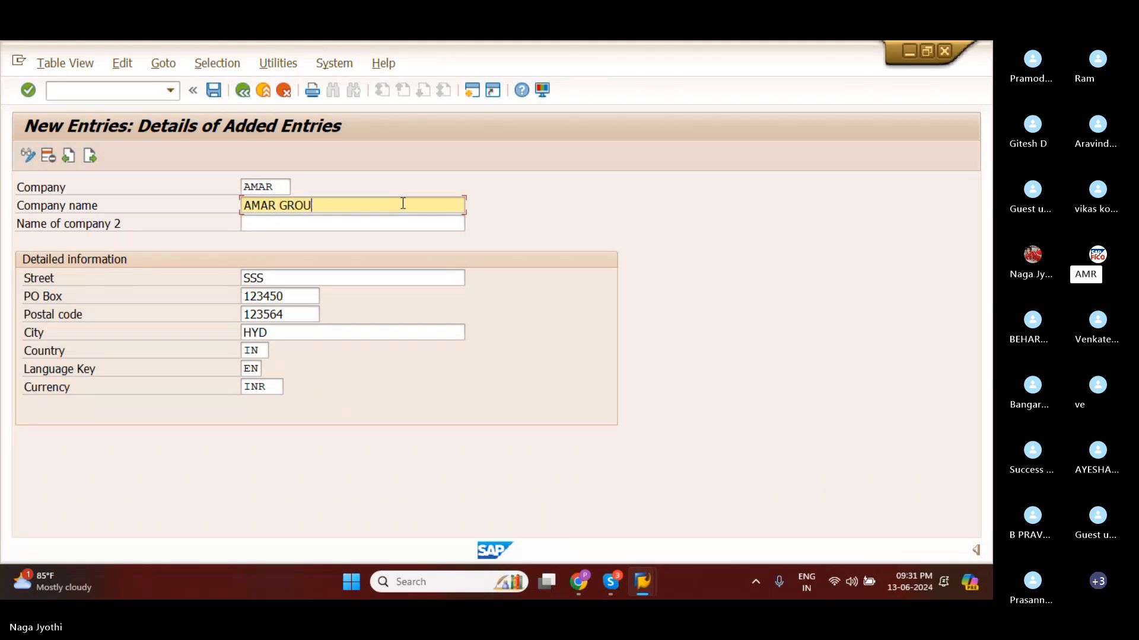
pyautogui.write('P OF COMA')
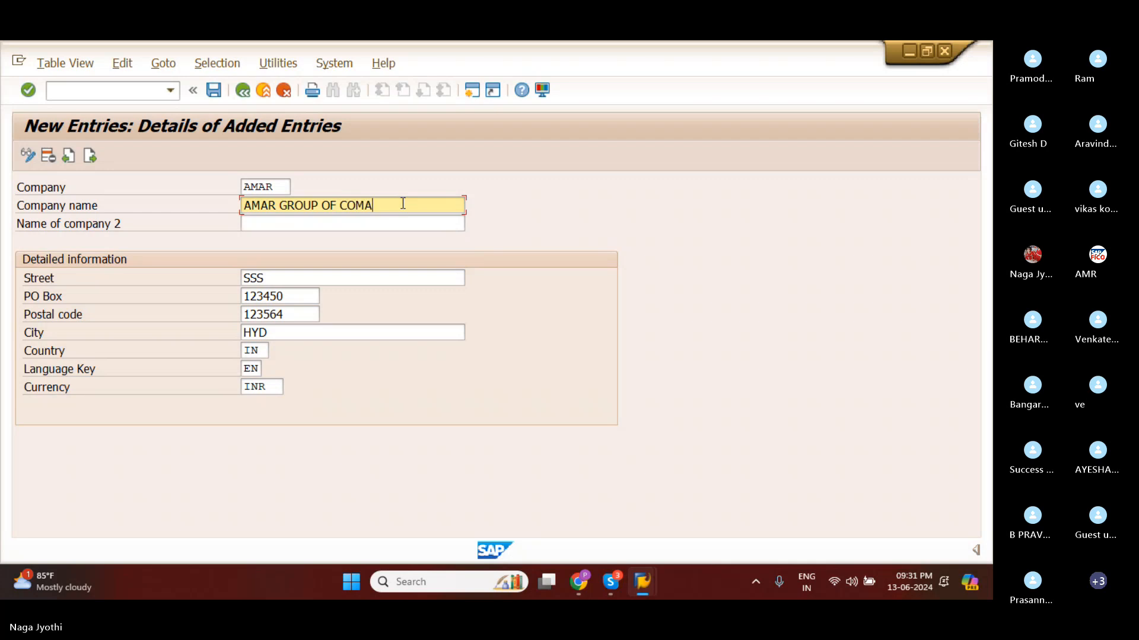
pyautogui.write('PNY')
pyautogui.press('BackSpace')
pyautogui.press('BackSpace')
pyautogui.press('BackSpace')
pyautogui.press('BackSpace')
pyautogui.write('O')
pyautogui.press('BackSpace')
pyautogui.write('PANY')
pyautogui.click(252, 223)
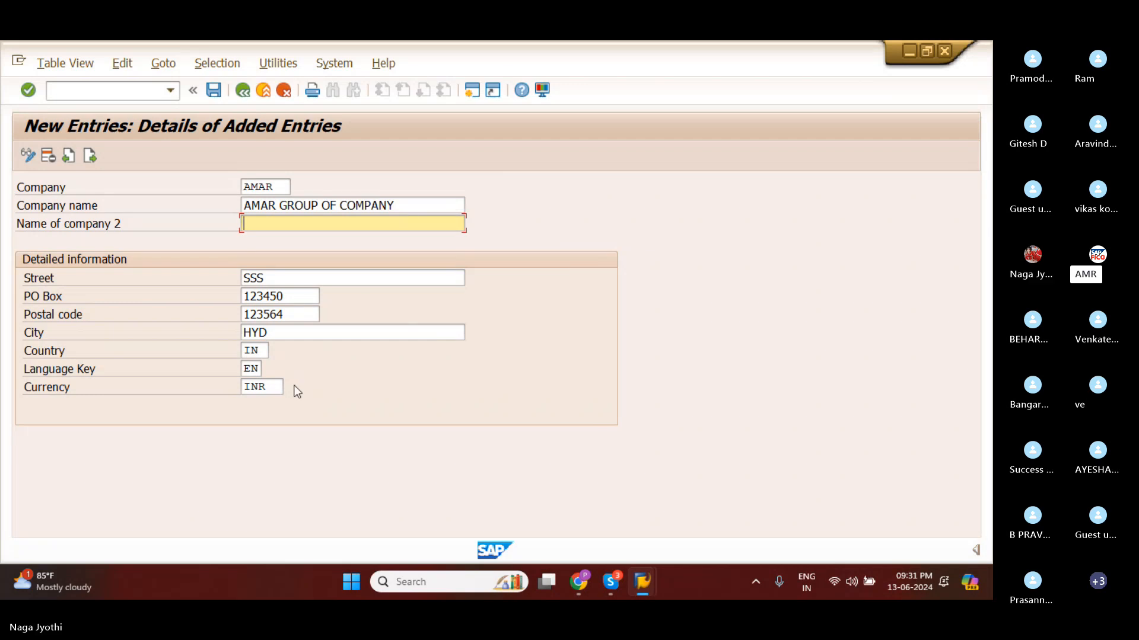
# Save the company entry and start creating a new customizing request for it.
pyautogui.click(212, 91)
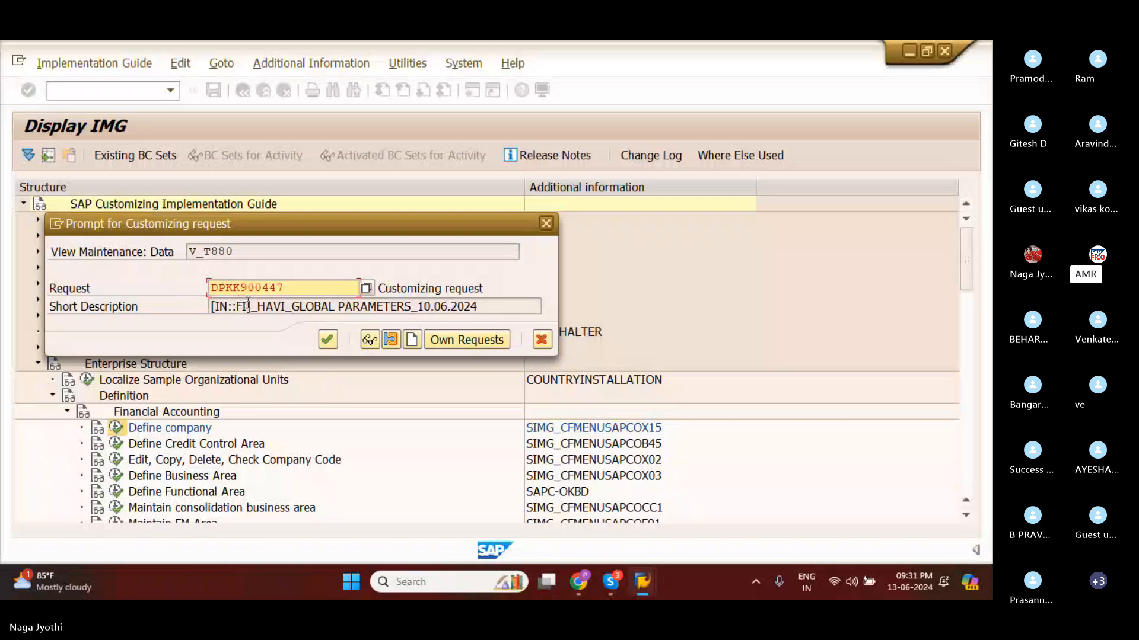
pyautogui.click(412, 341)
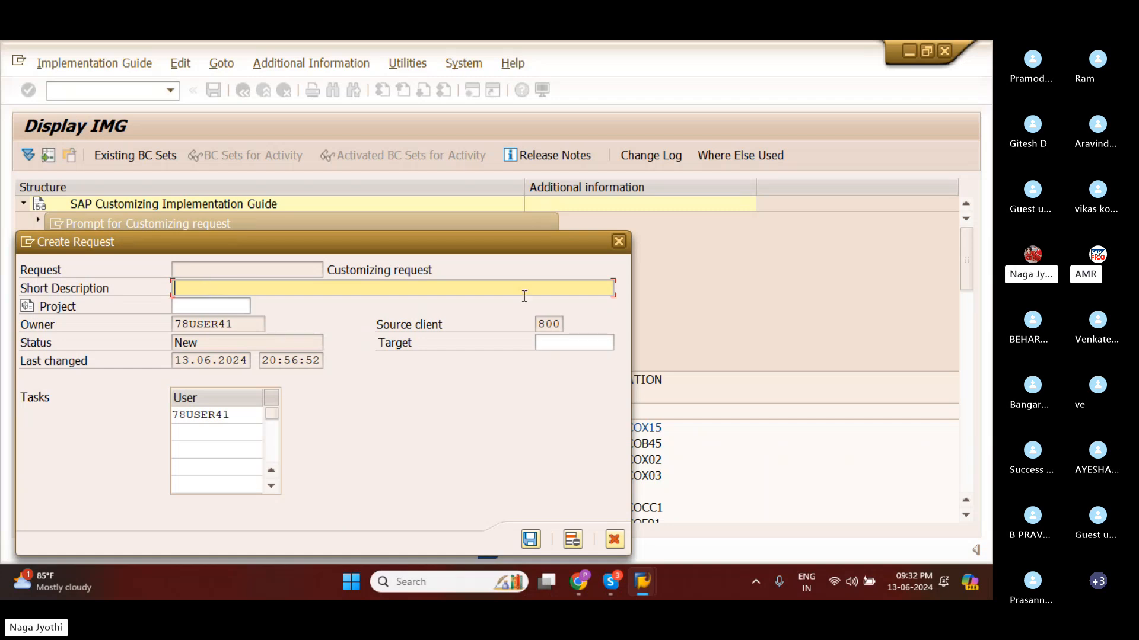
pyautogui.click(208, 291)
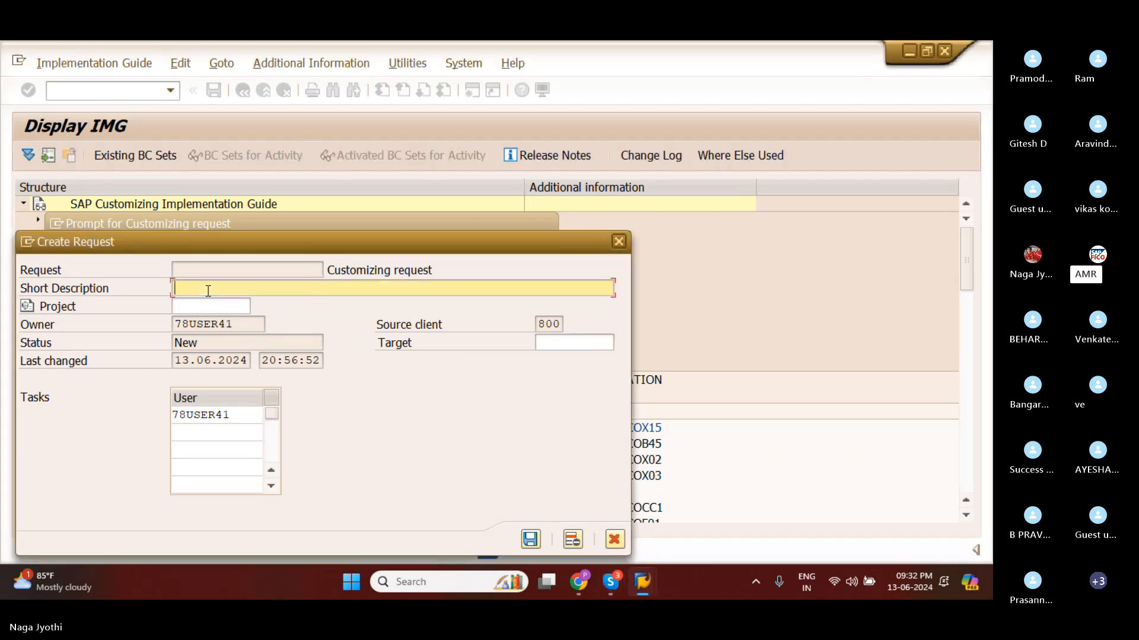
pyautogui.write('AMARGROUP O')
pyautogui.press('BackSpace')
pyautogui.press('BackSpace')
pyautogui.press('BackSpace')
pyautogui.press('BackSpace')
pyautogui.press('BackSpace')
pyautogui.press('BackSpace')
pyautogui.press('BackSpace')
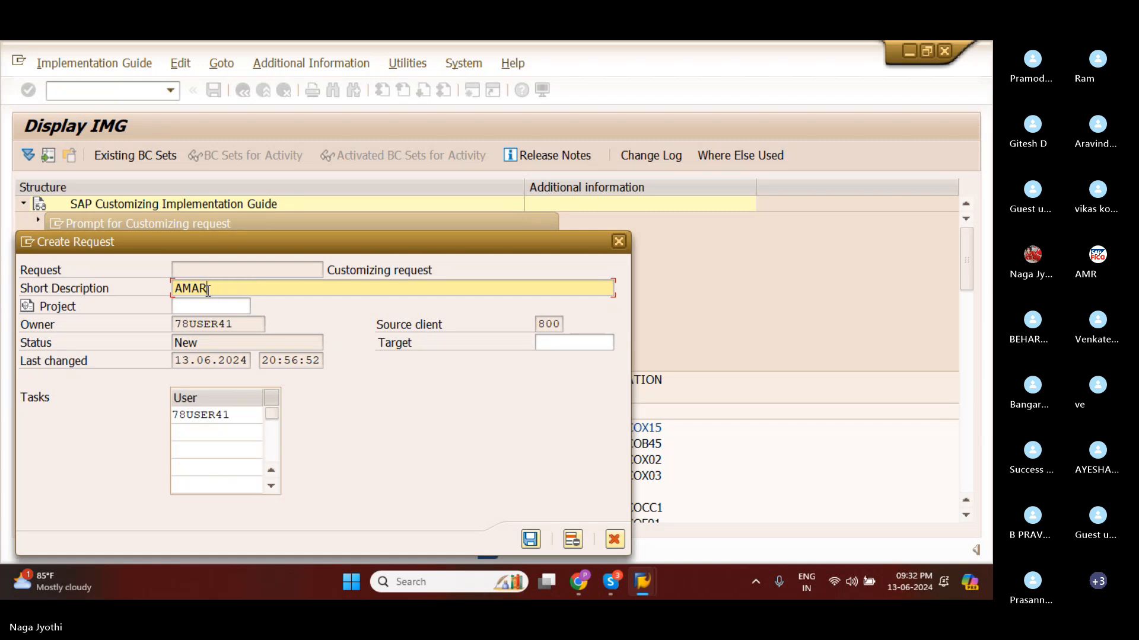
pyautogui.press('BackSpace')
pyautogui.press('BackSpace')
pyautogui.press('BackSpace')
pyautogui.press('BackSpace')
# Save the new customizing request with the short description DEFINE GROUP OF COMPANY-AMAR and record the company entry in it.
pyautogui.write('DE')
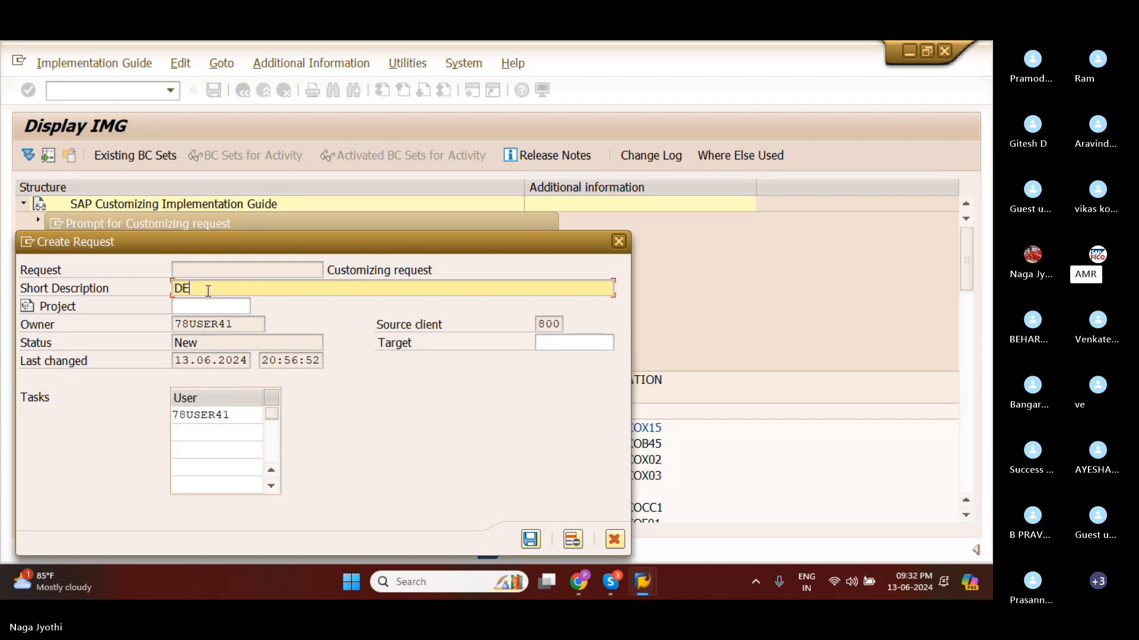
pyautogui.write('FINE ')
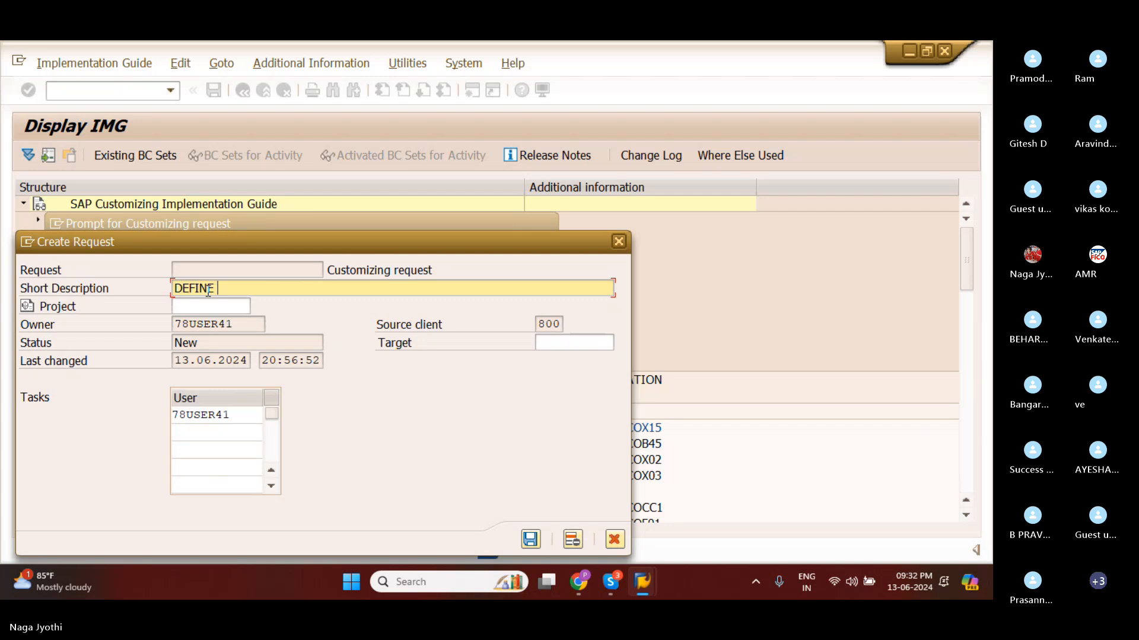
pyautogui.write('GROUP OF COMPANY')
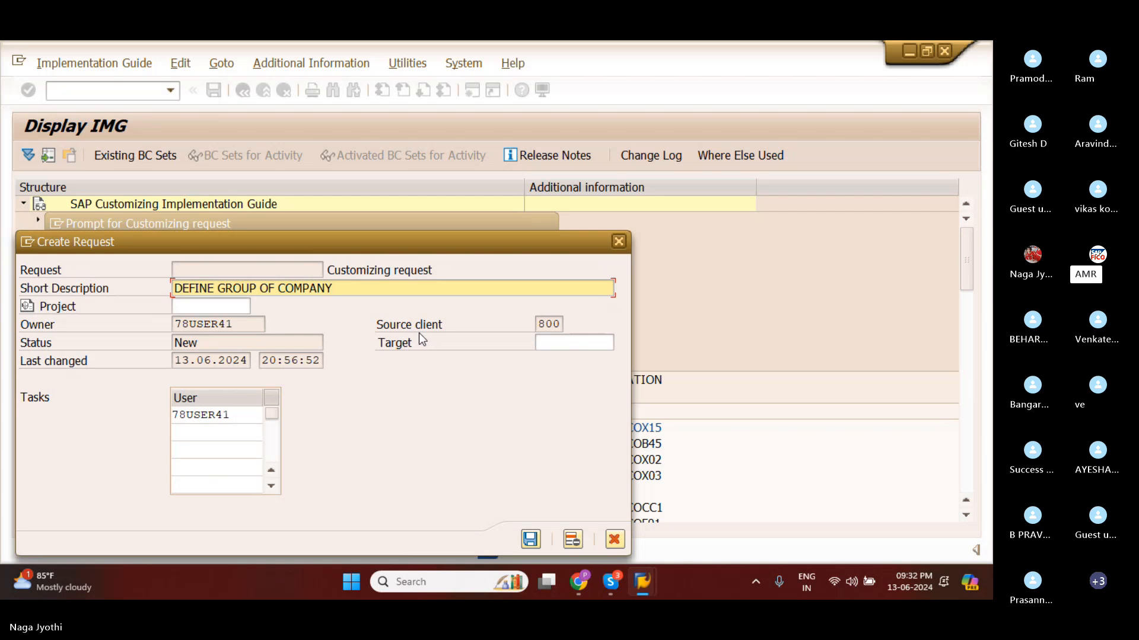
pyautogui.write('-AMAR')
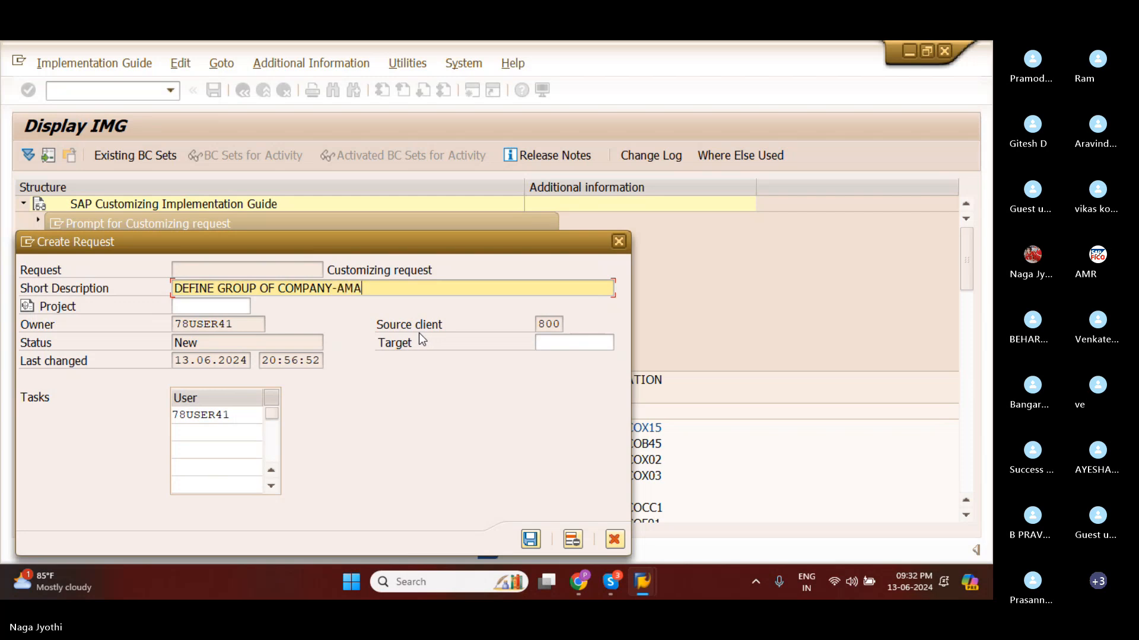
pyautogui.click(530, 539)
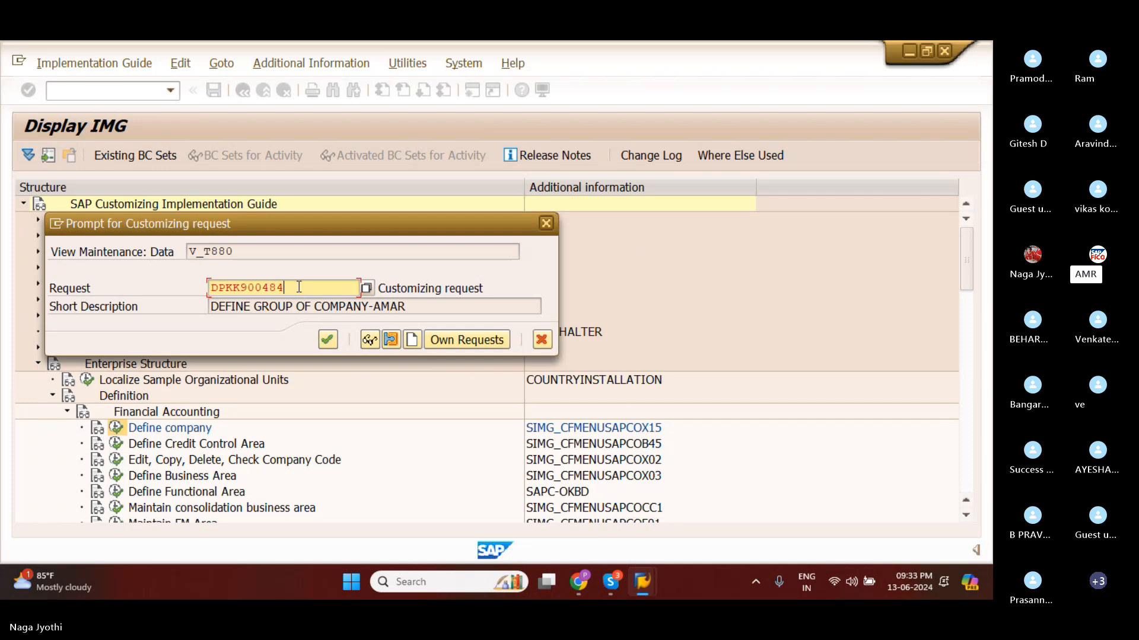
pyautogui.click(325, 341)
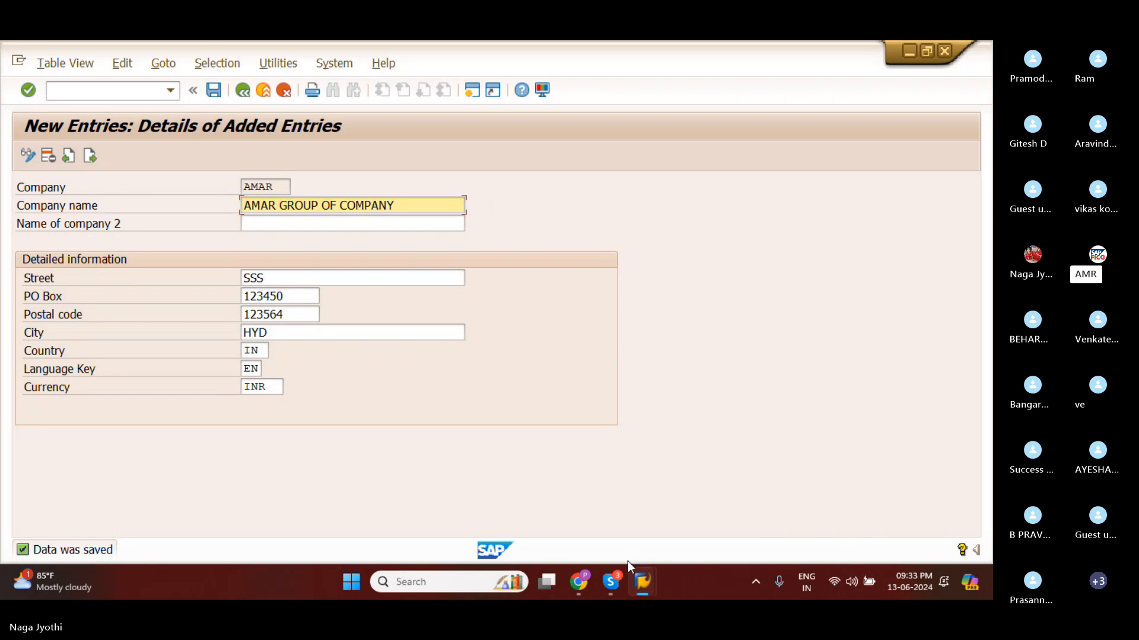
# Switch to Skype to review the Enterprise Structure list of configuration steps, and return to the SAP company entry.
pyautogui.moveTo(612, 582)
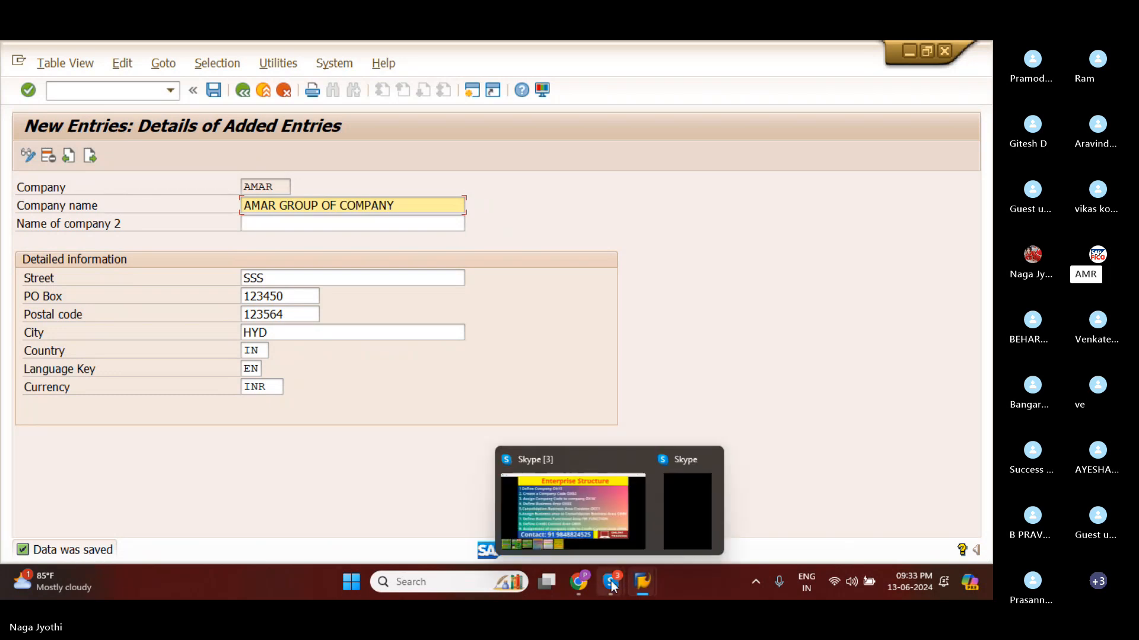
pyautogui.click(586, 519)
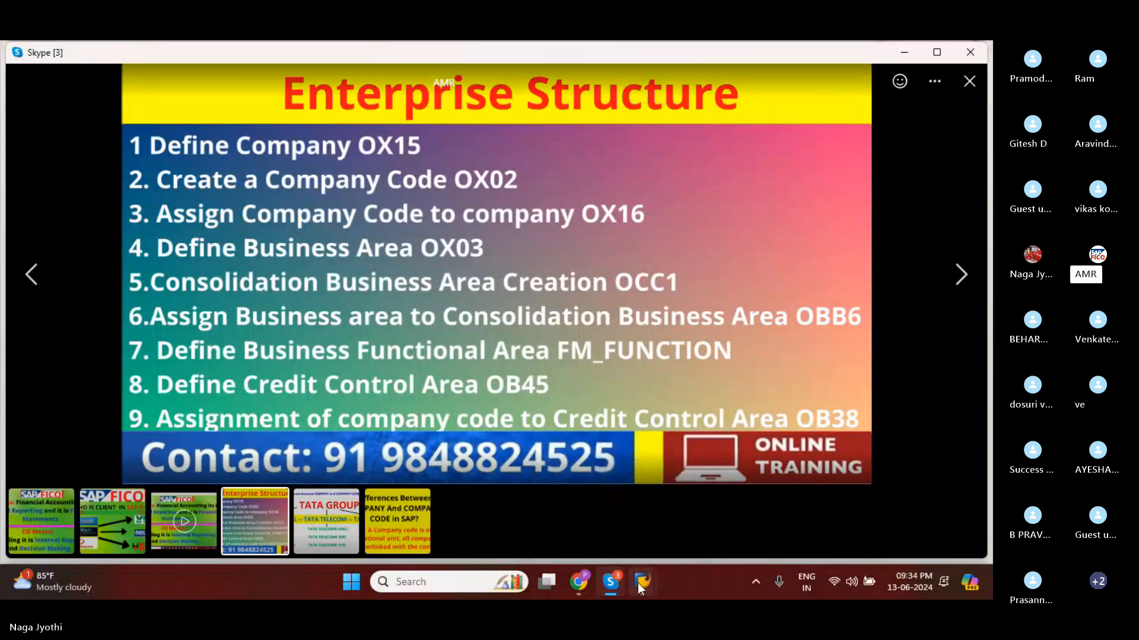
pyautogui.moveTo(642, 582)
pyautogui.click(664, 515)
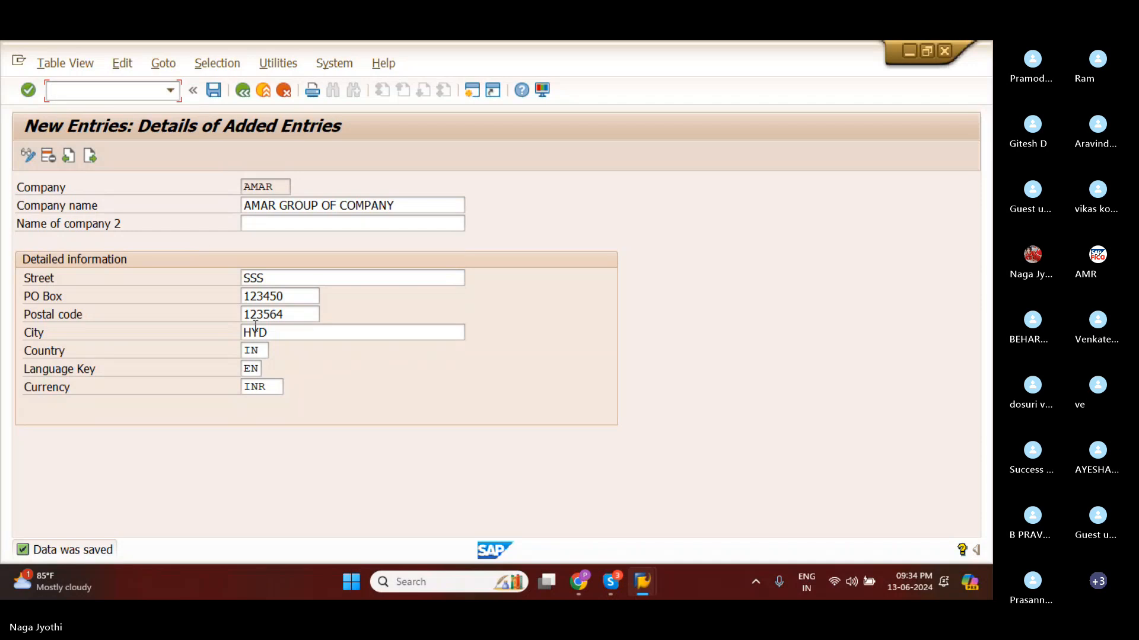
# Return to the implementation guide, reopen the Define company activity and position its list at company AMAR.
pyautogui.click(237, 95)
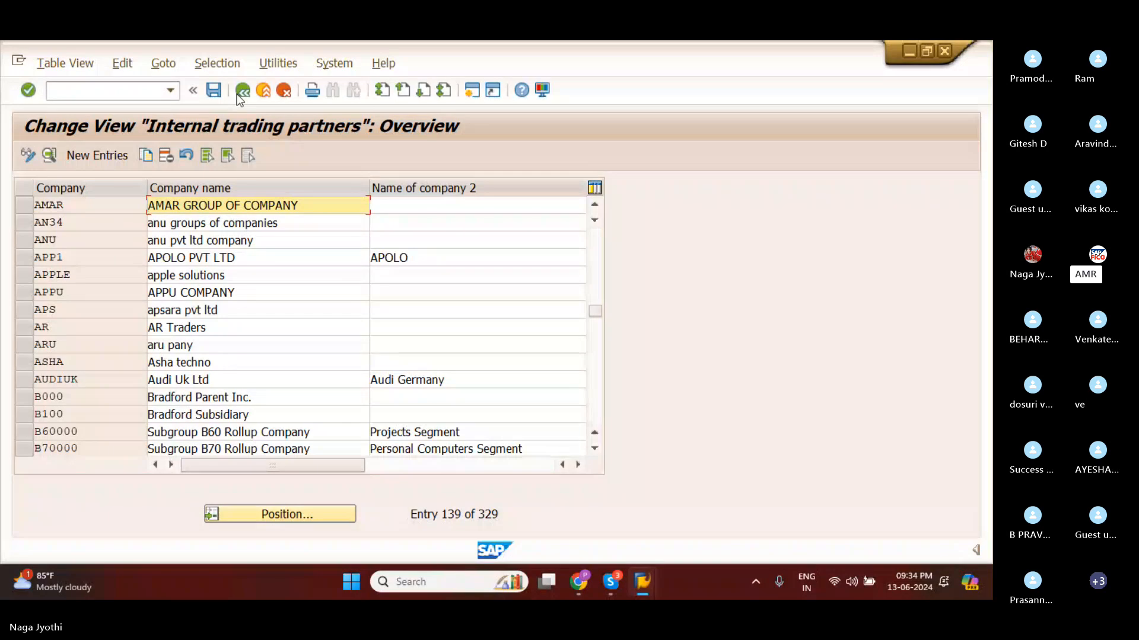
pyautogui.click(238, 95)
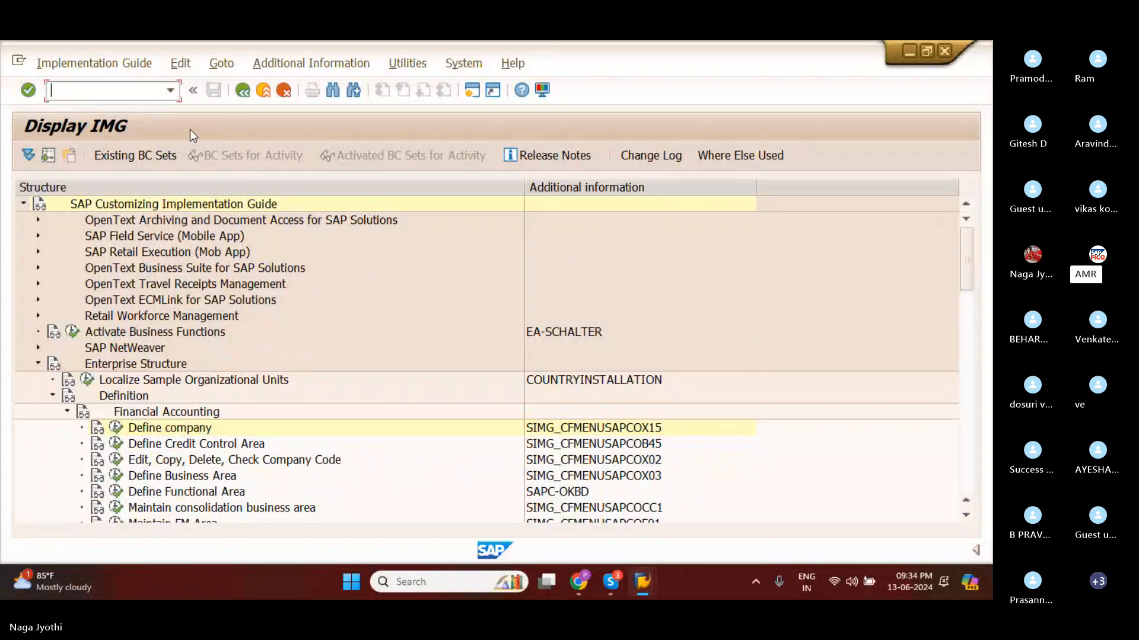
pyautogui.click(117, 429)
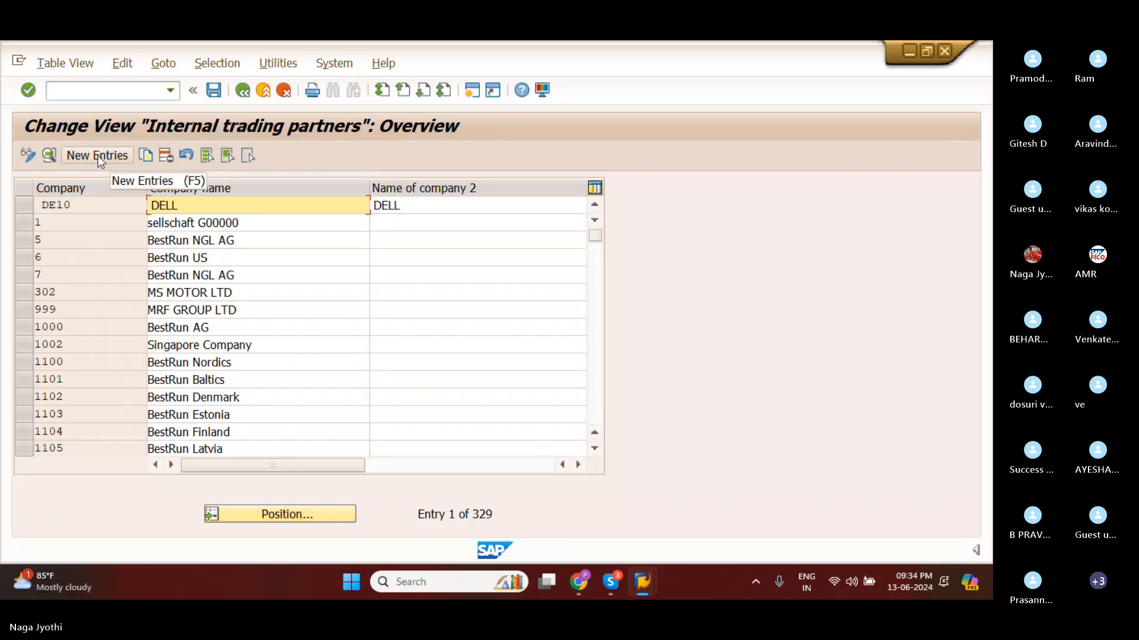
pyautogui.click(276, 516)
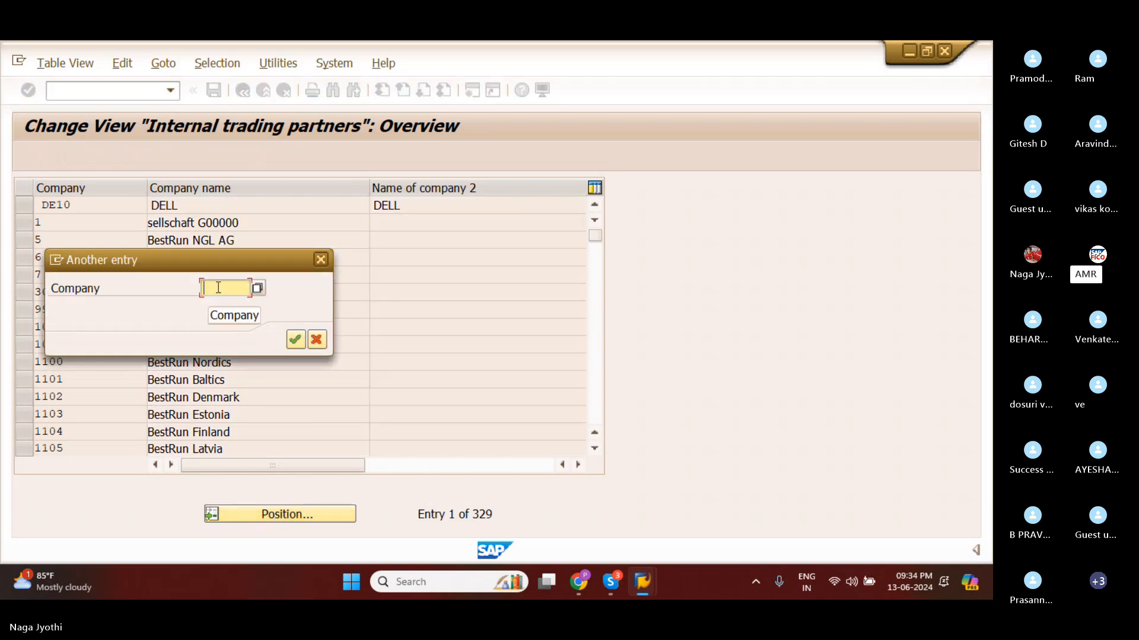
pyautogui.write('AMA')
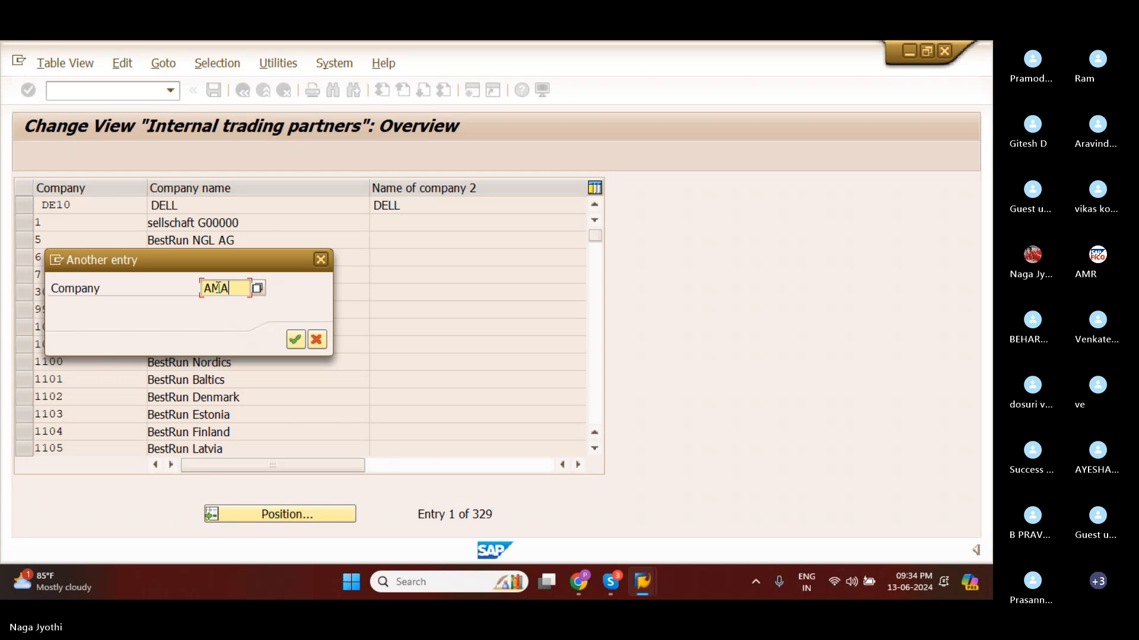
pyautogui.write('R')
pyautogui.click(295, 340)
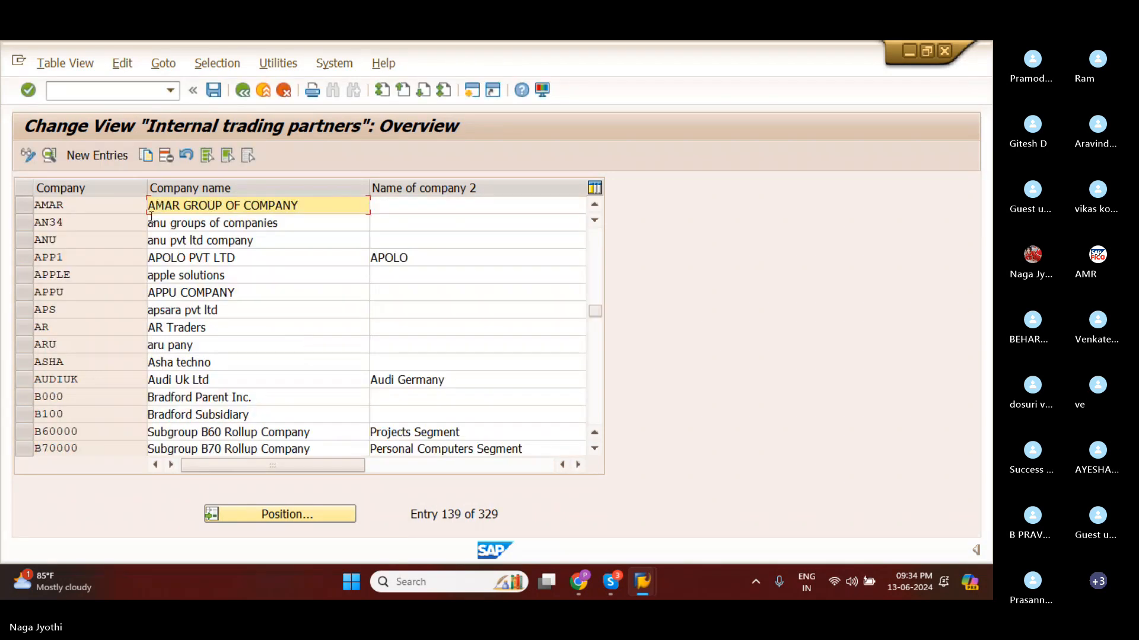
# Open the details of company AMAR to review the saved data, and return to the implementation guide.
pyautogui.click(22, 208)
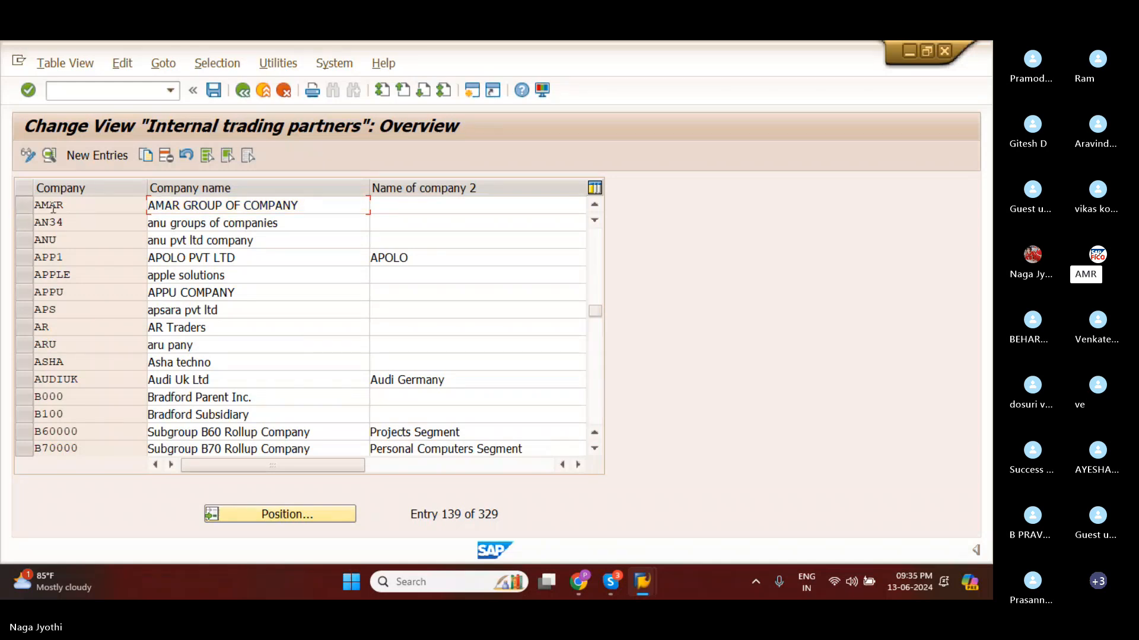
pyautogui.click(100, 209)
pyautogui.doubleClick(100, 215)
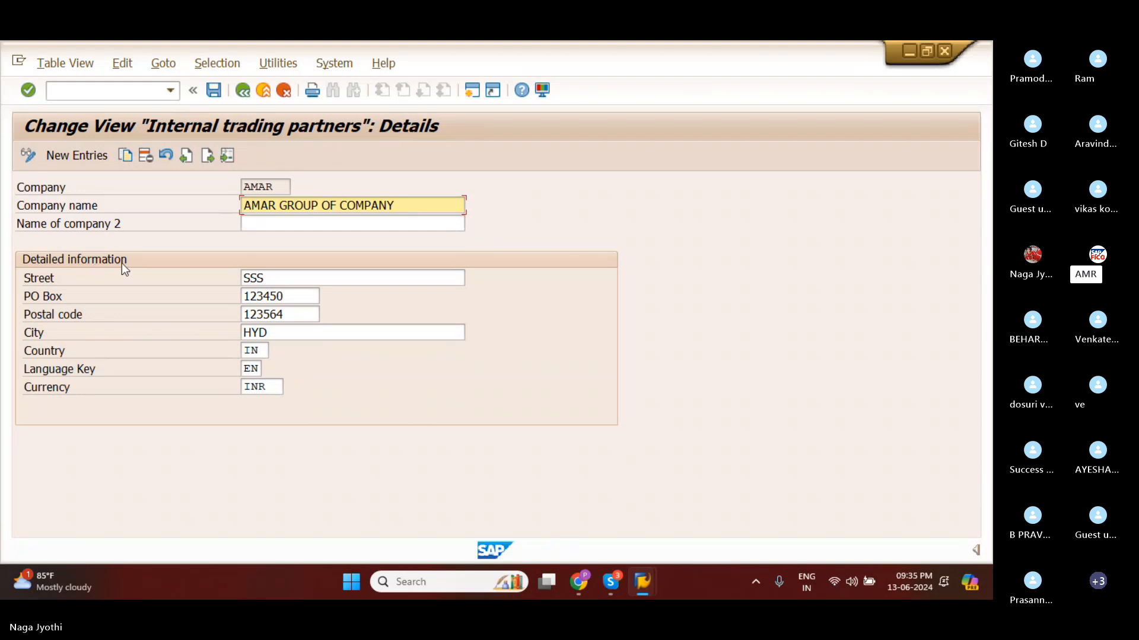
pyautogui.click(234, 91)
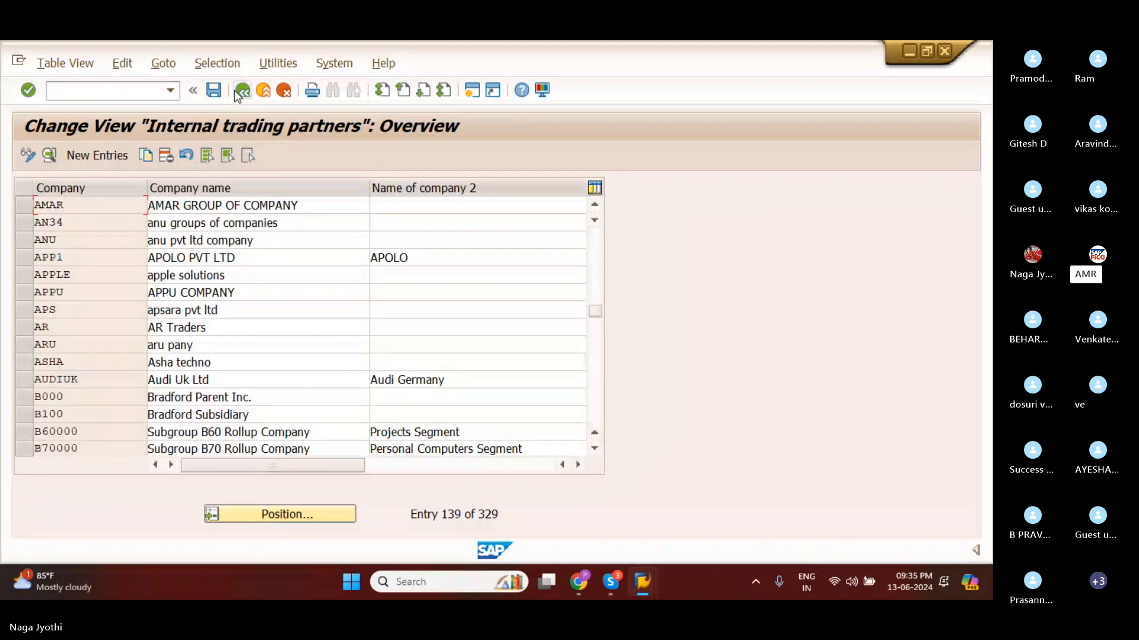
pyautogui.click(234, 90)
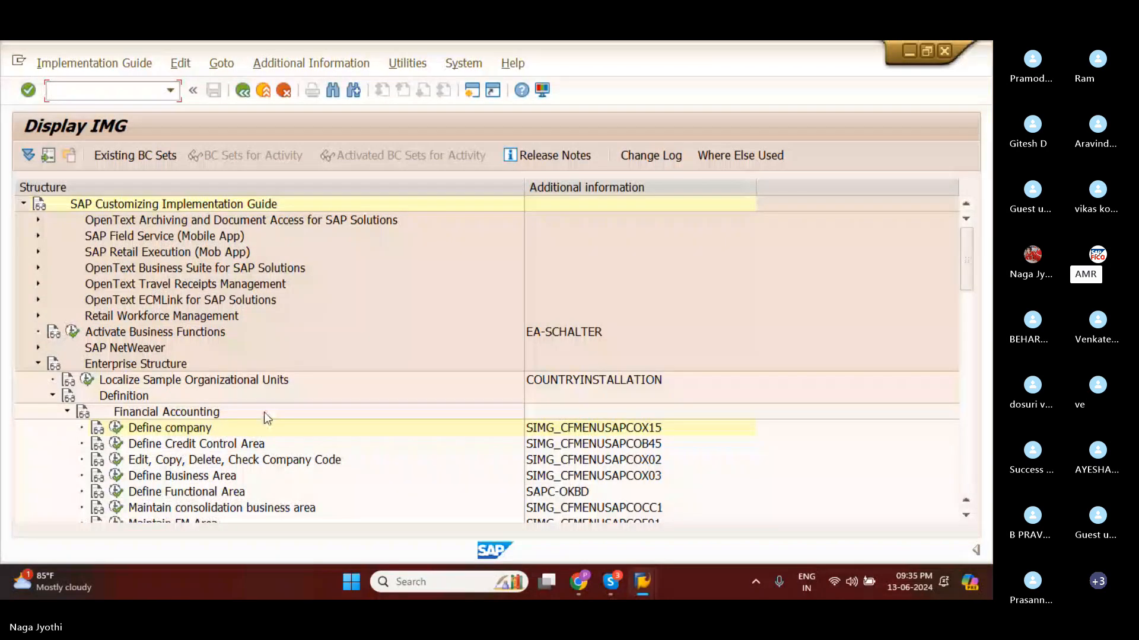
# Look over the Financial Accounting definition activities and the choices offered under Edit, Copy, Delete, Check Company Code.
pyautogui.click(215, 429)
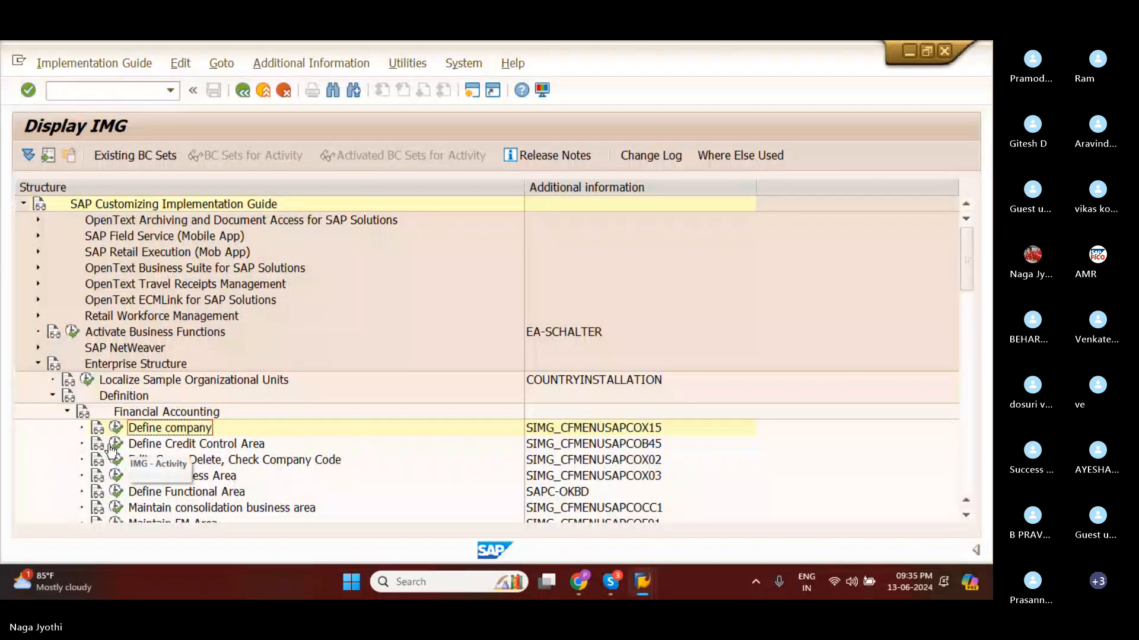
pyautogui.scroll(-2, 224, 509)
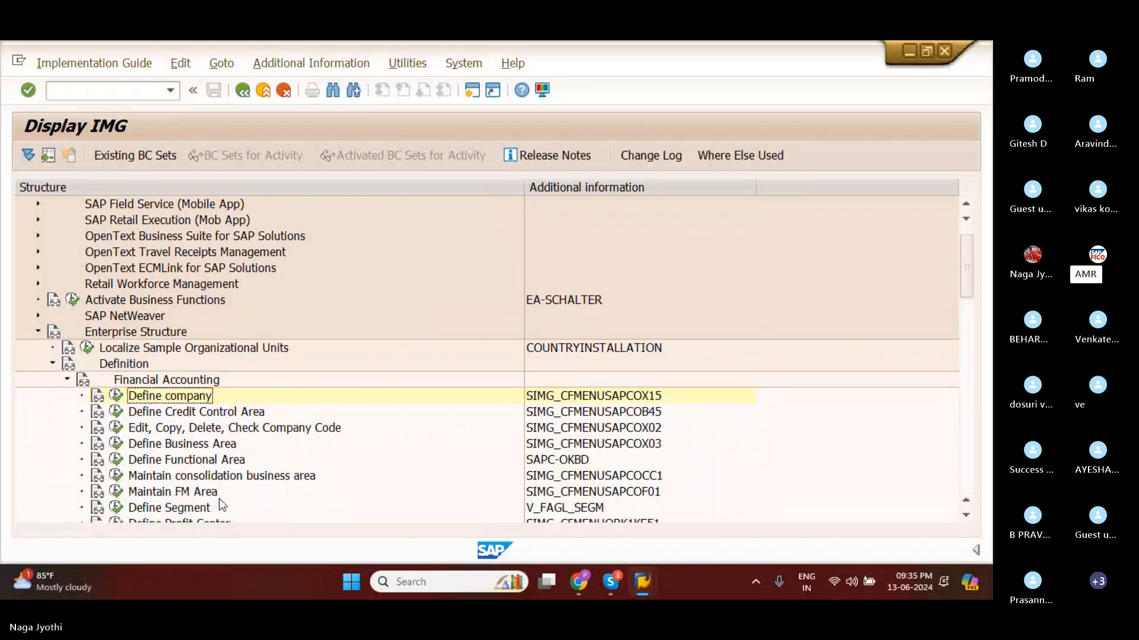
pyautogui.scroll(-1, 206, 472)
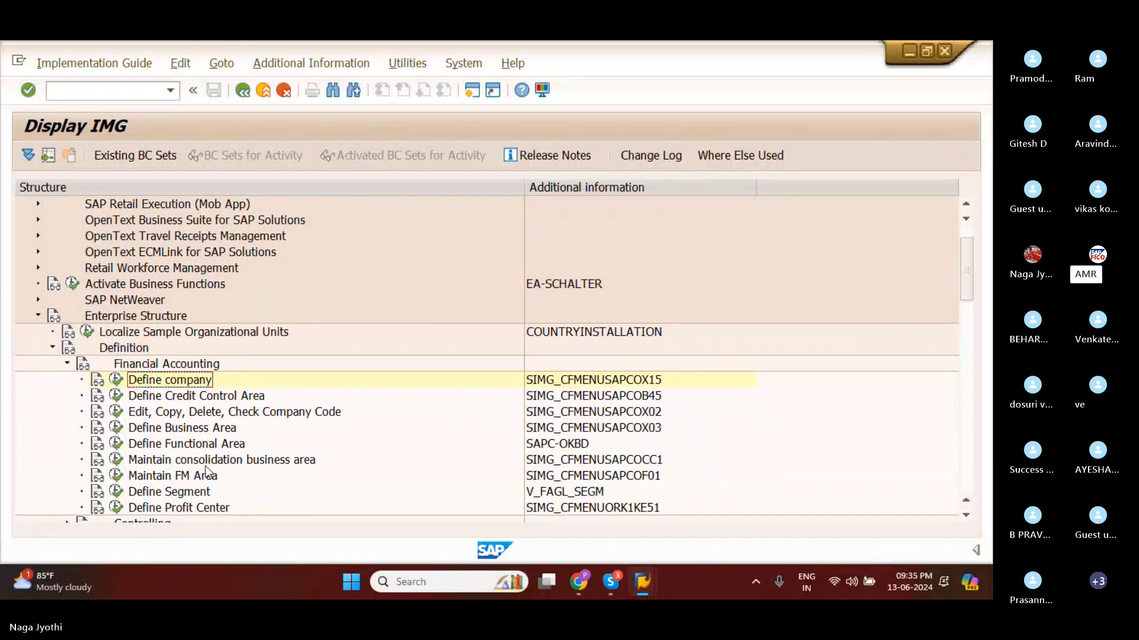
pyautogui.scroll(1, 205, 472)
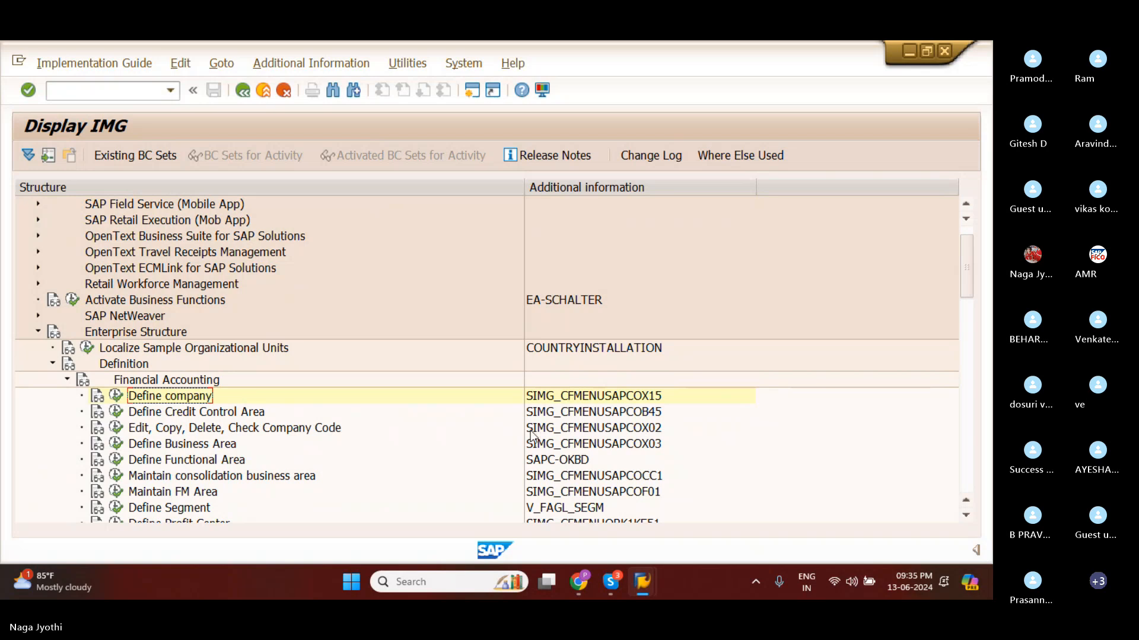
pyautogui.click(117, 430)
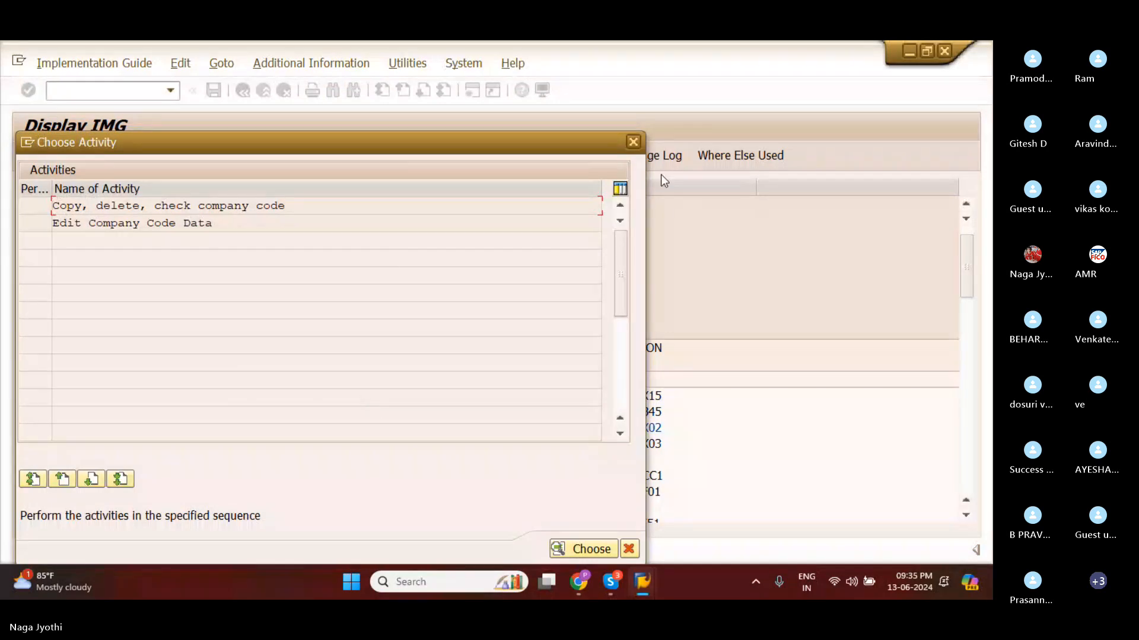
pyautogui.click(628, 143)
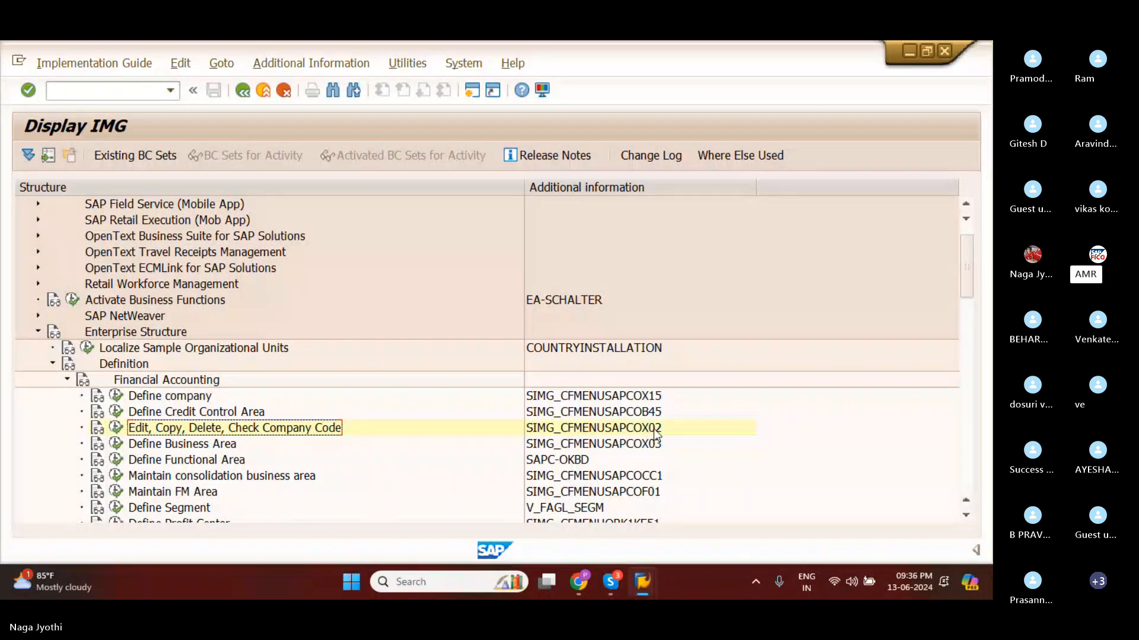
# Open the Edit Company Code Data activity from Edit, Copy, Delete, Check Company Code.
pyautogui.click(115, 428)
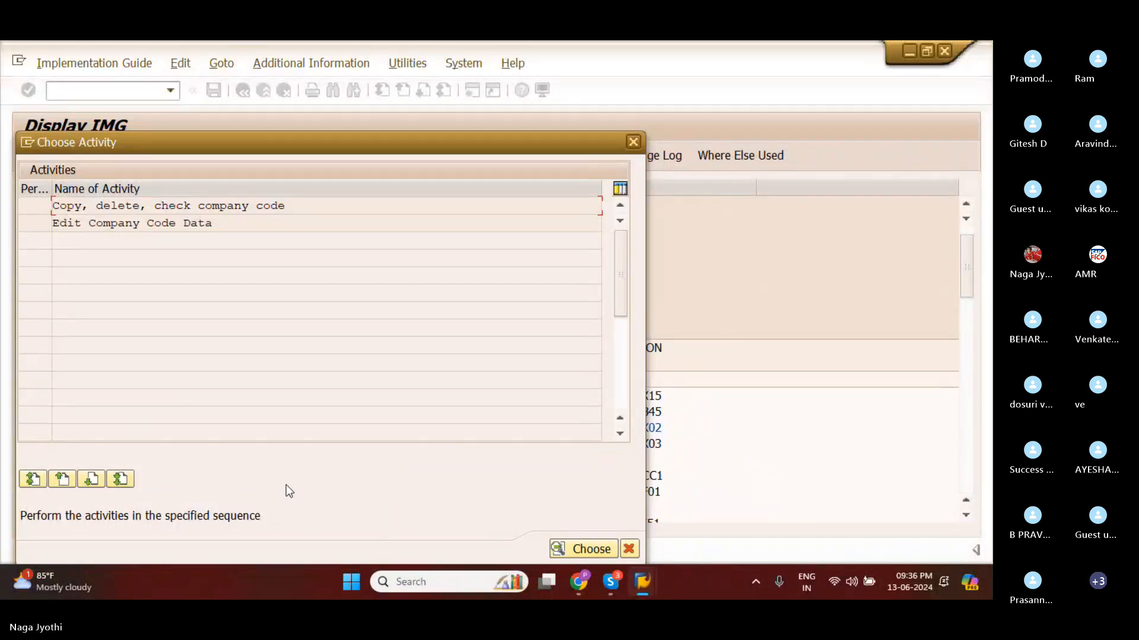
pyautogui.click(77, 221)
pyautogui.click(226, 224)
pyautogui.doubleClick(123, 220)
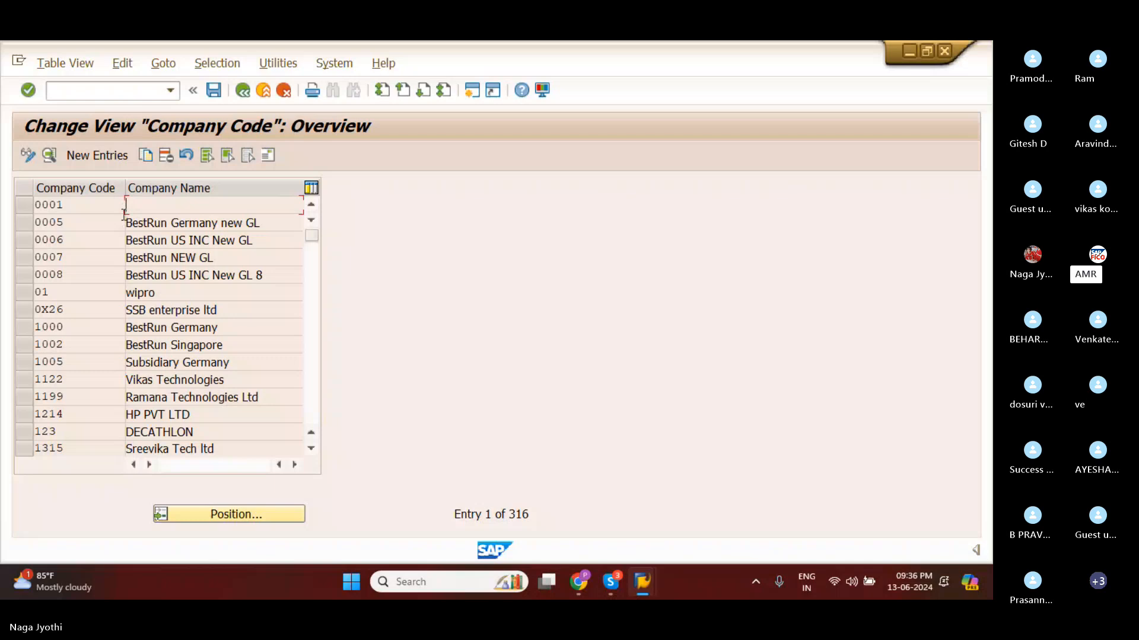
# Start a new company code entry with the code AMRT.
pyautogui.click(109, 158)
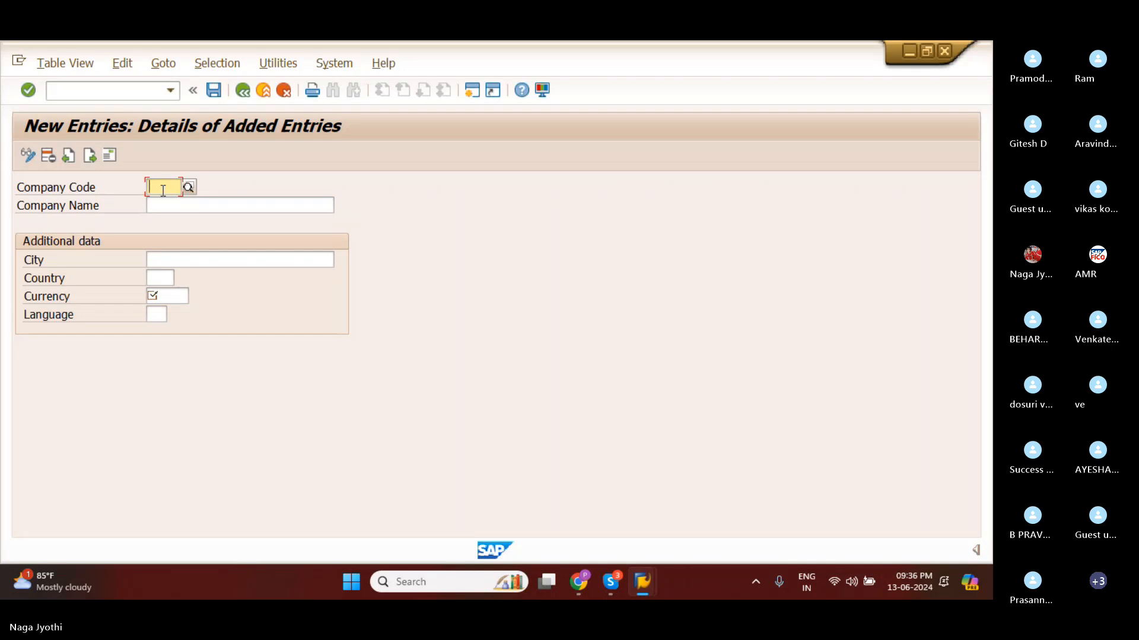
pyautogui.write('AMR')
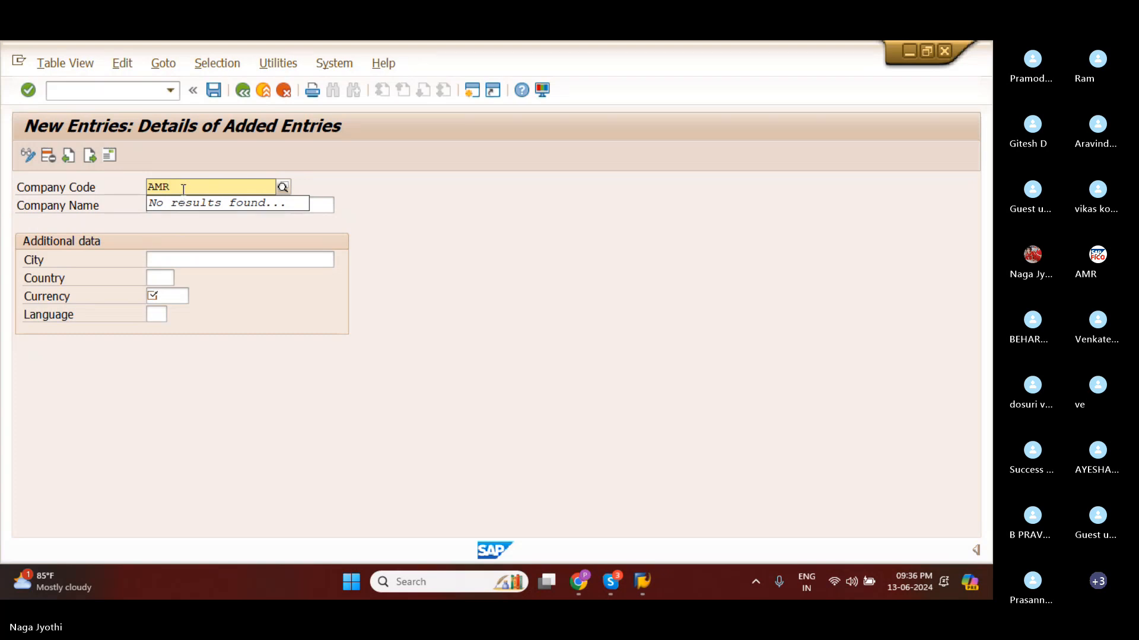
pyautogui.write('T')
pyautogui.click(298, 218)
# Enter AMAR TECCHNOLGY as the company name of the new company code.
pyautogui.click(192, 204)
pyautogui.write('AM')
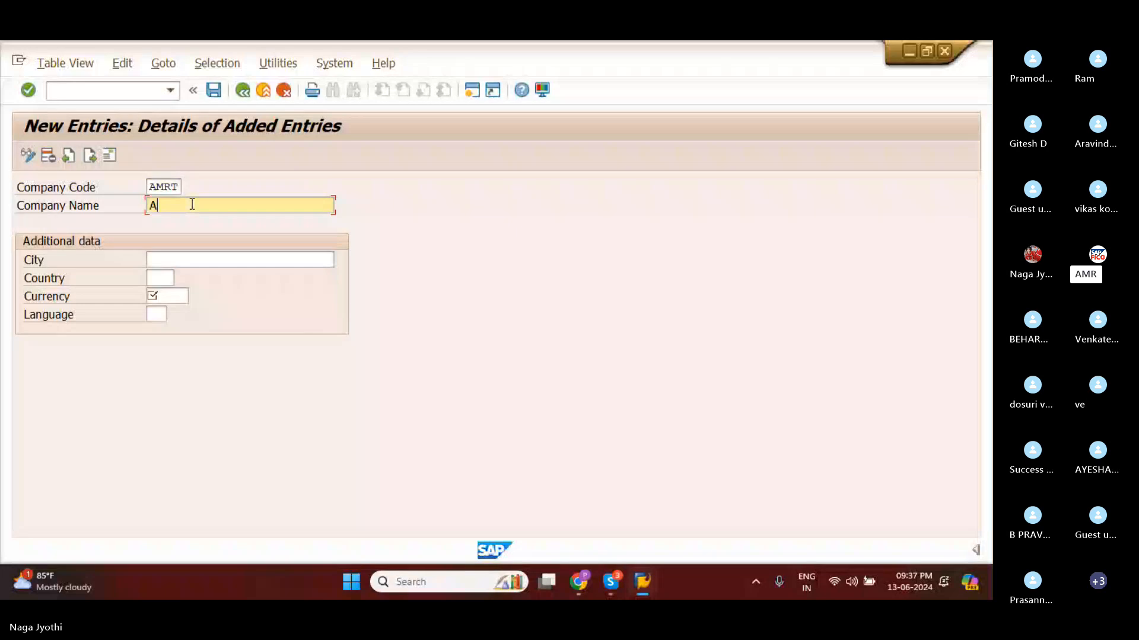
pyautogui.write('AR GR')
pyautogui.press('BackSpace')
pyautogui.press('BackSpace')
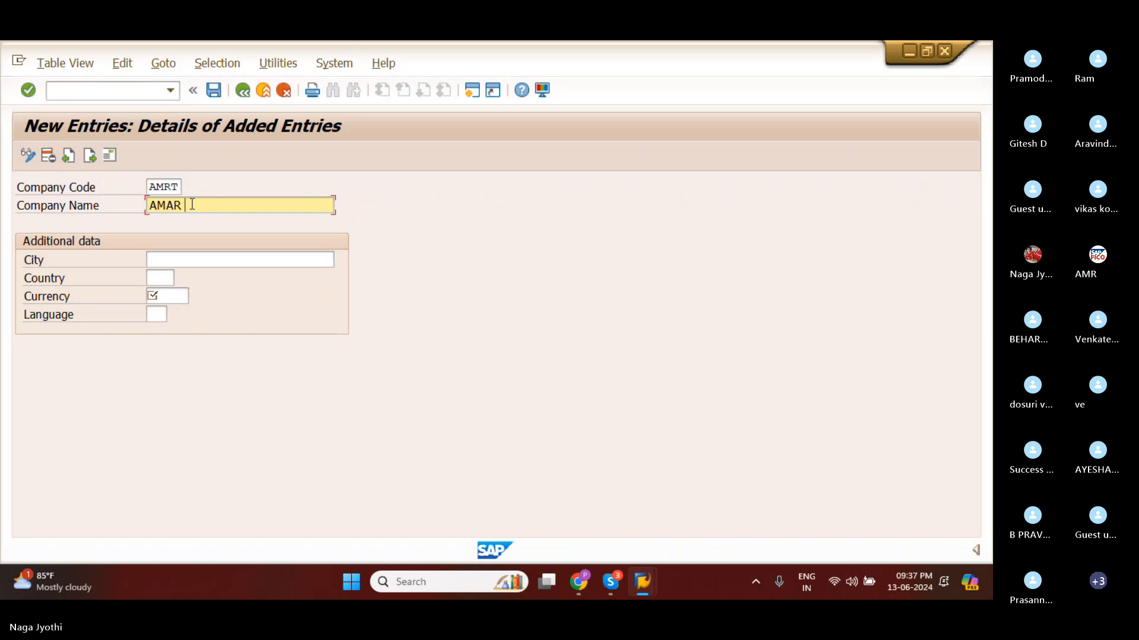
pyautogui.write('TEC')
pyautogui.write('CHNOLGY')
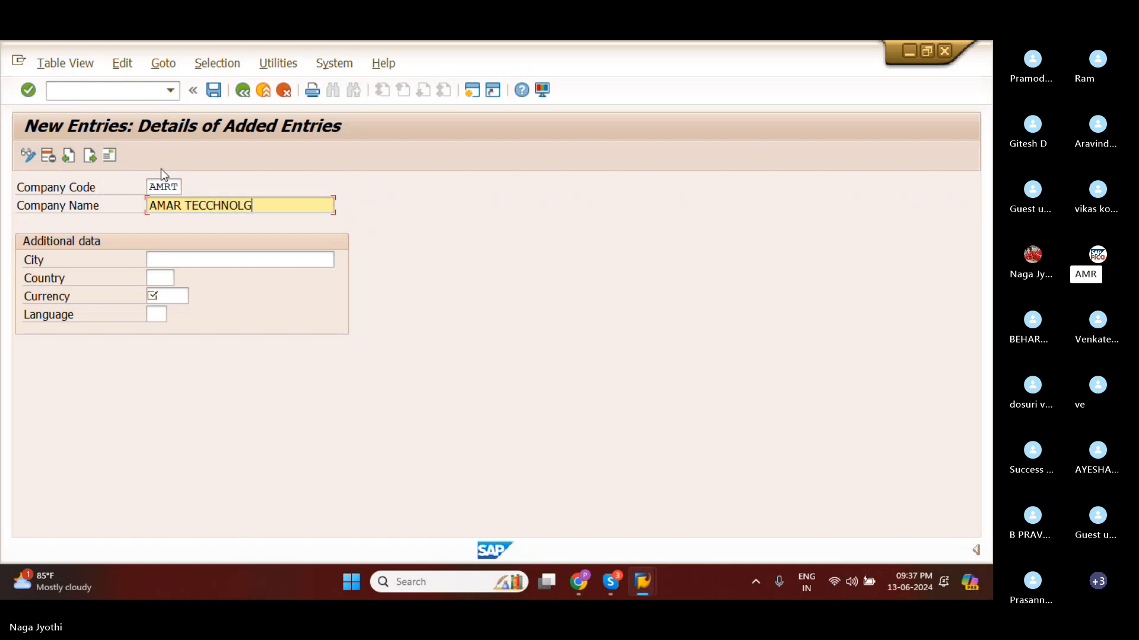
# Correct the spelling of the company name to AMAR TECHNOLOGY.
pyautogui.click(208, 206)
pyautogui.press('BackSpace')
pyautogui.press('BackSpace')
pyautogui.click(237, 204)
pyautogui.write('O')
pyautogui.click(257, 208)
pyautogui.press('BackSpace')
pyautogui.press('BackSpace')
pyautogui.press('BackSpace')
pyautogui.press('BackSpace')
pyautogui.press('BackSpace')
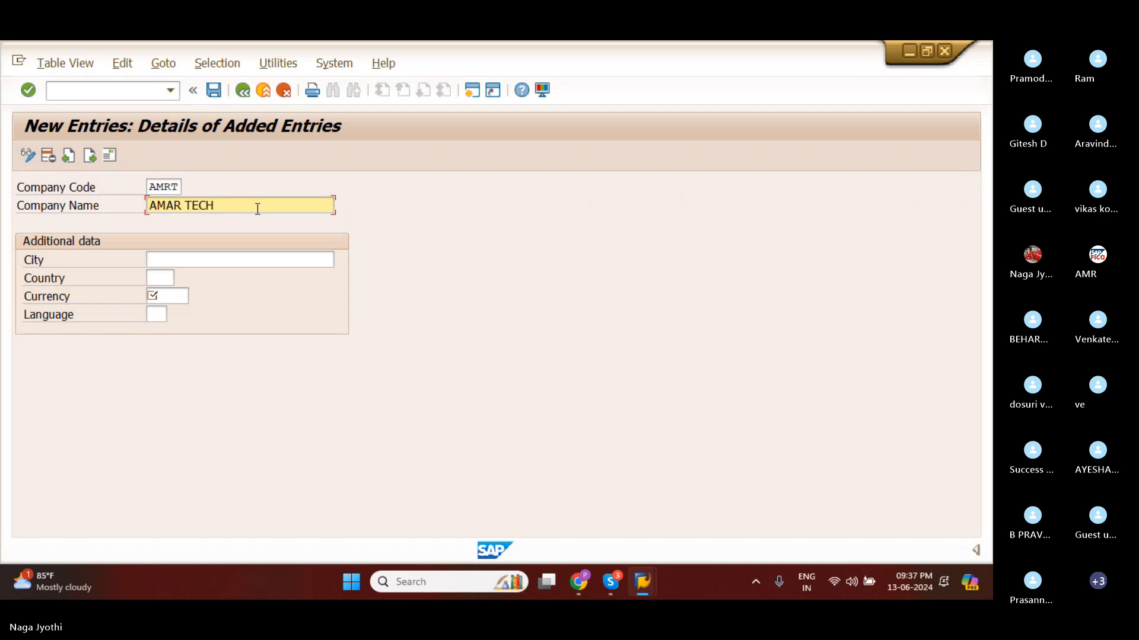
pyautogui.write('NOLOGY')
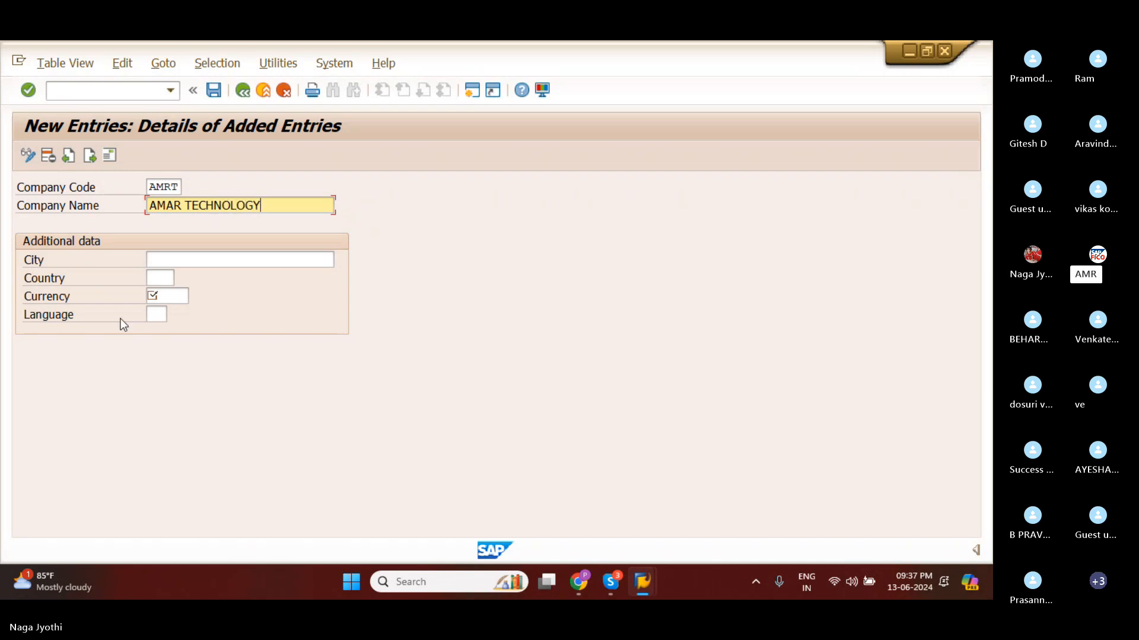
# Enter HYDERABAD as the city in the additional data of company code AMRT.
pyautogui.click(167, 263)
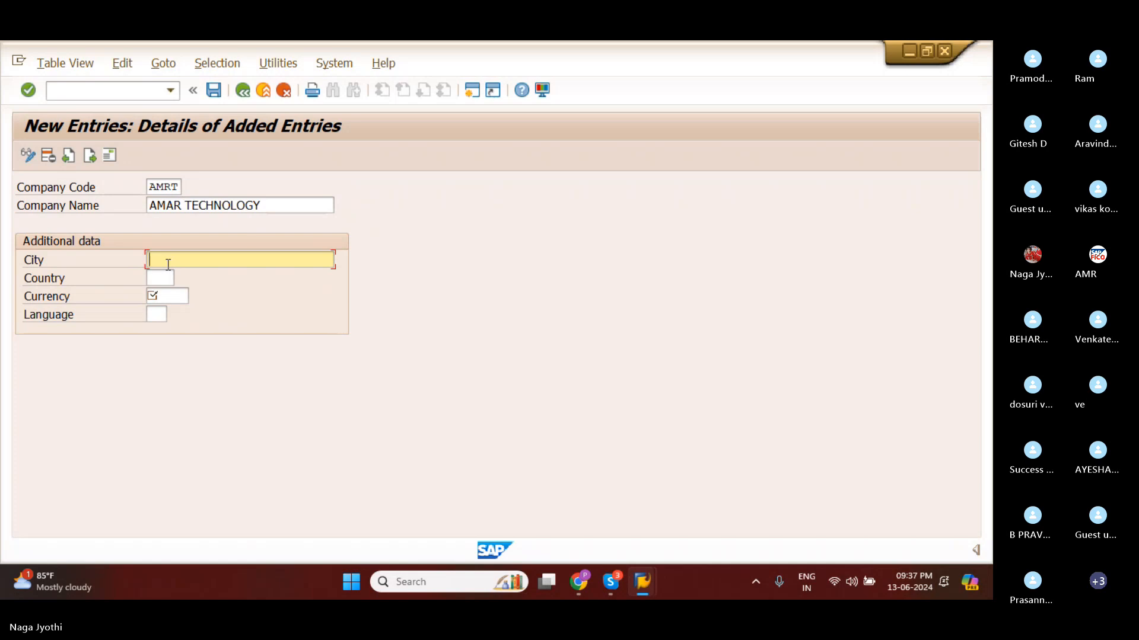
pyautogui.write('HYD')
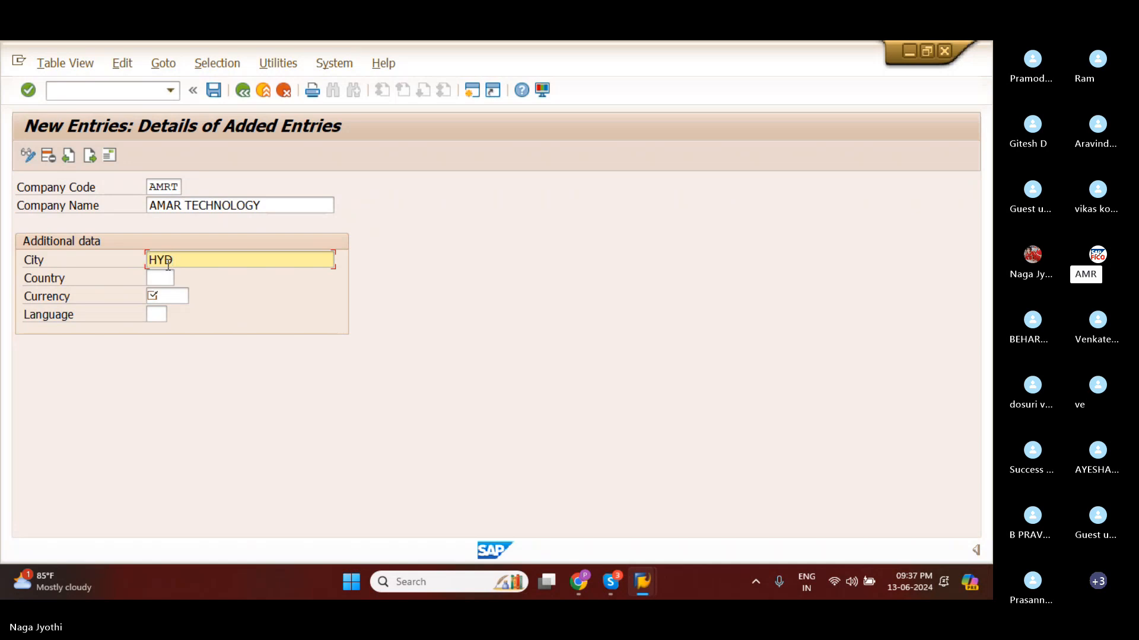
pyautogui.click(162, 277)
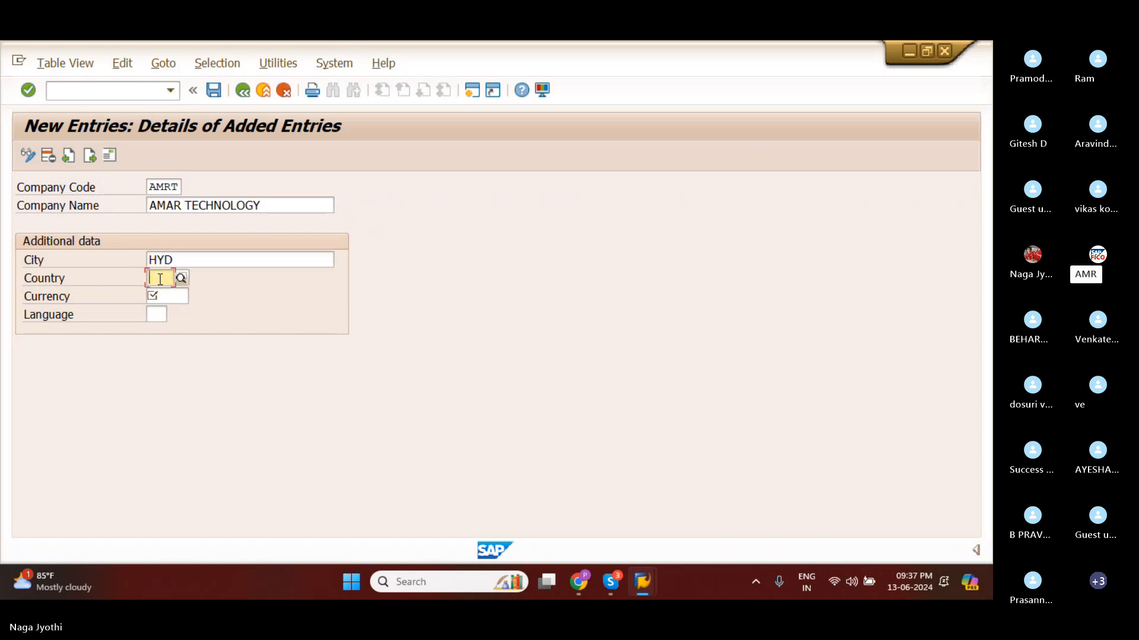
pyautogui.click(174, 263)
pyautogui.write('ER')
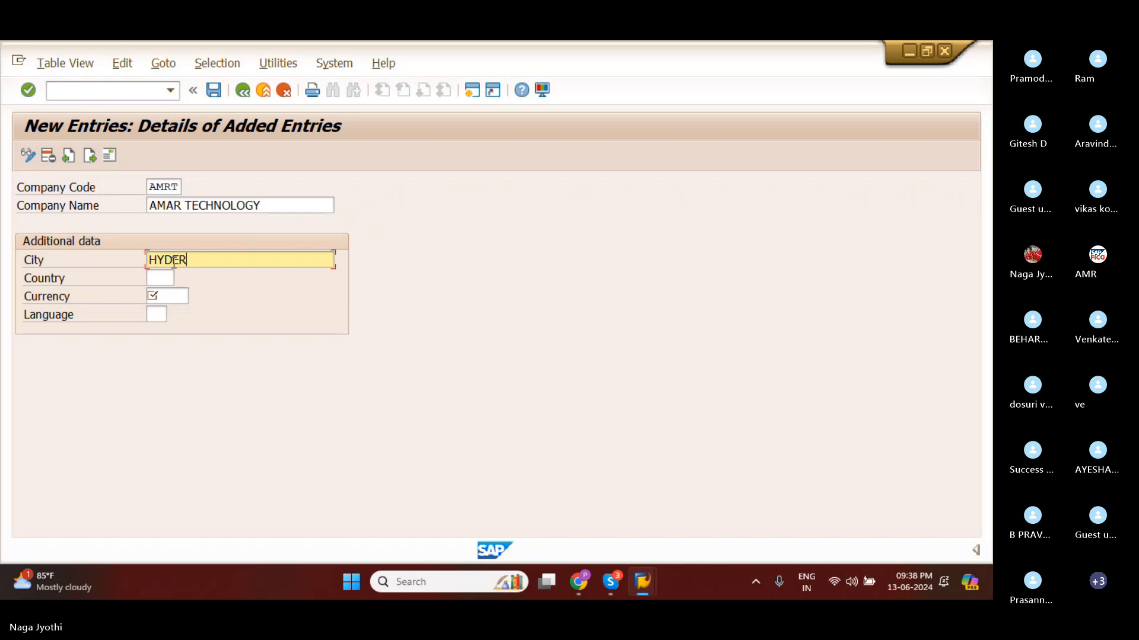
pyautogui.write('ABAD')
# Set the country of company code AMRT to IN (India) from the list of country keys.
pyautogui.click(157, 278)
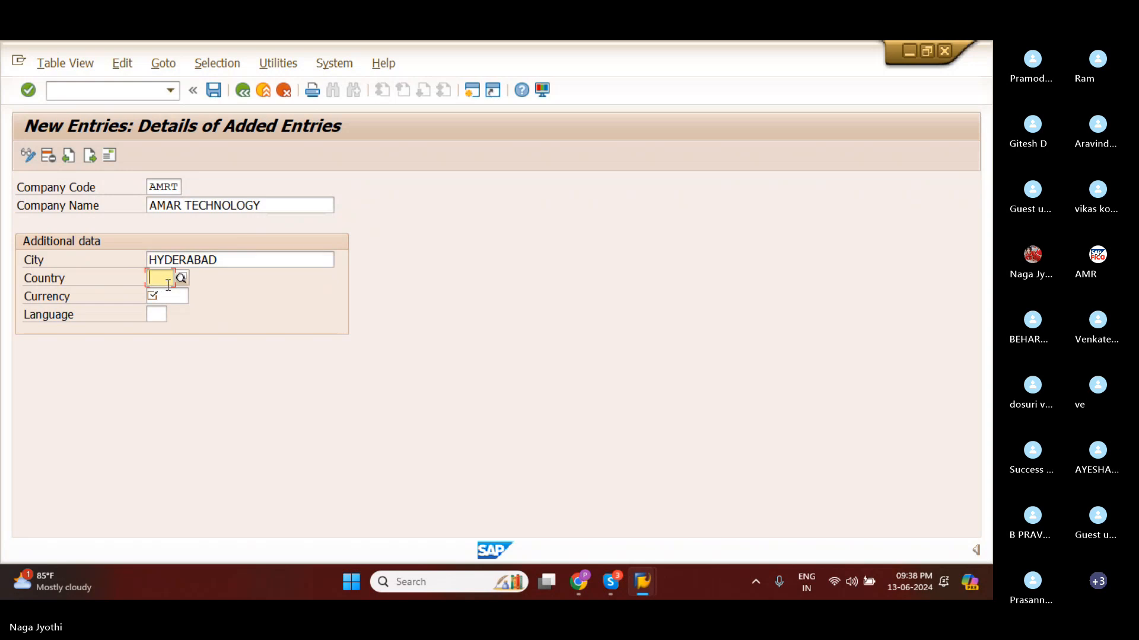
pyautogui.click(181, 281)
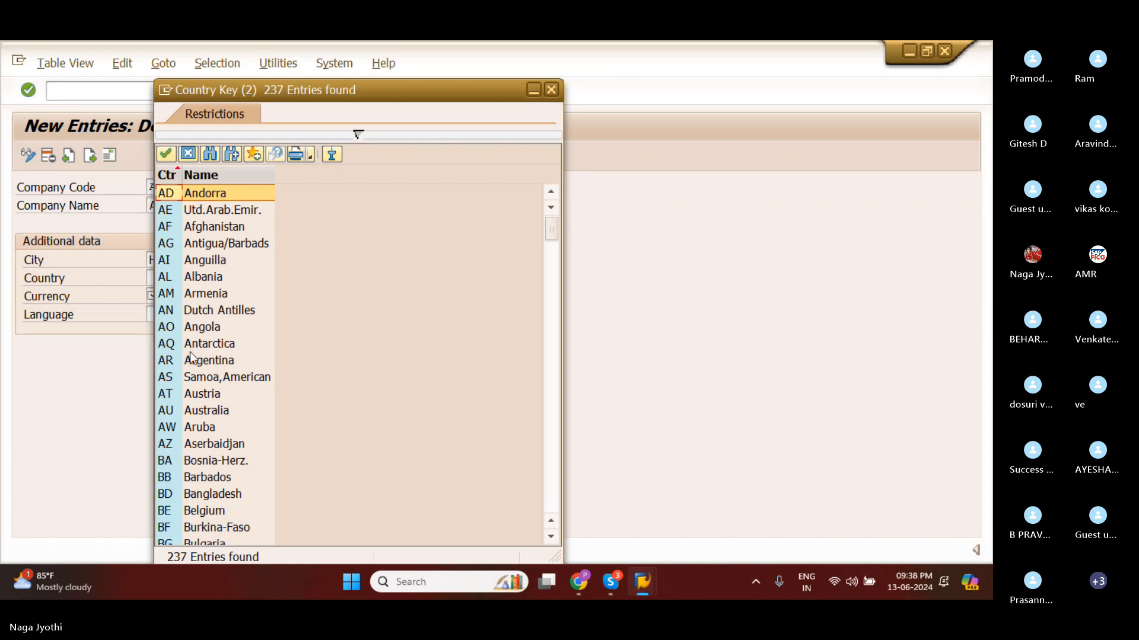
pyautogui.scroll(-3, 190, 351)
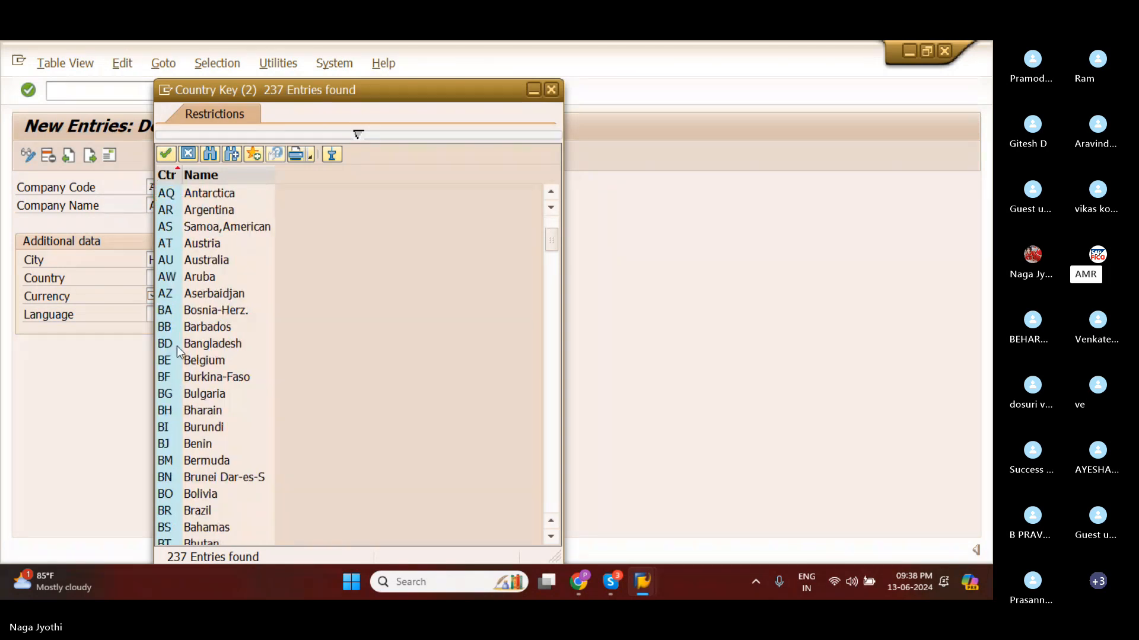
pyautogui.scroll(-13, 177, 351)
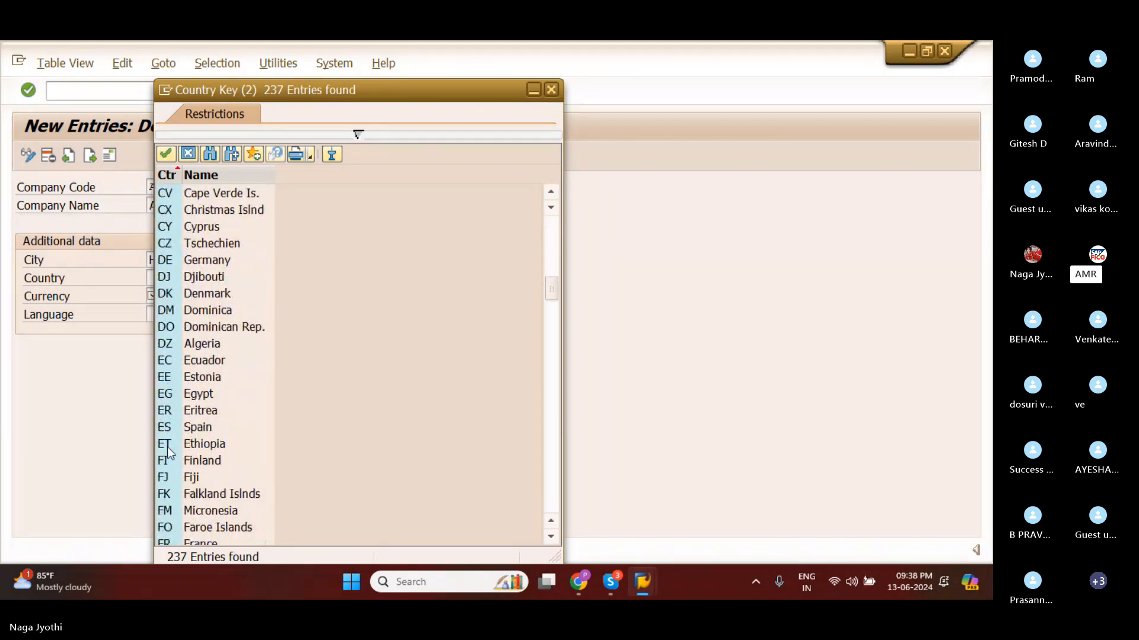
pyautogui.scroll(-10, 170, 453)
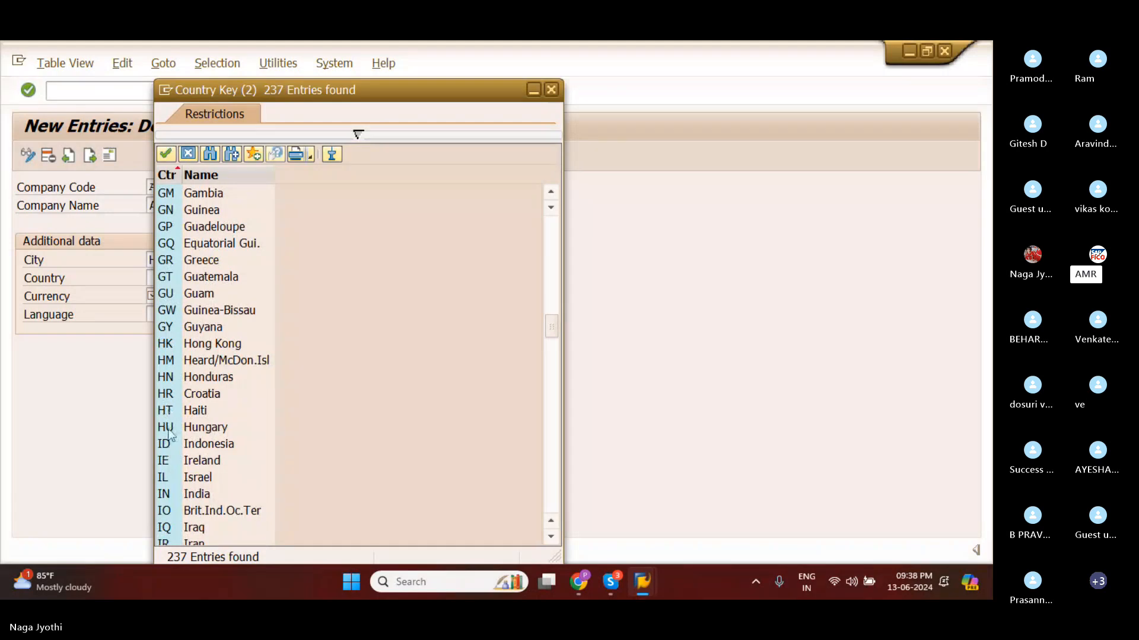
pyautogui.click(165, 496)
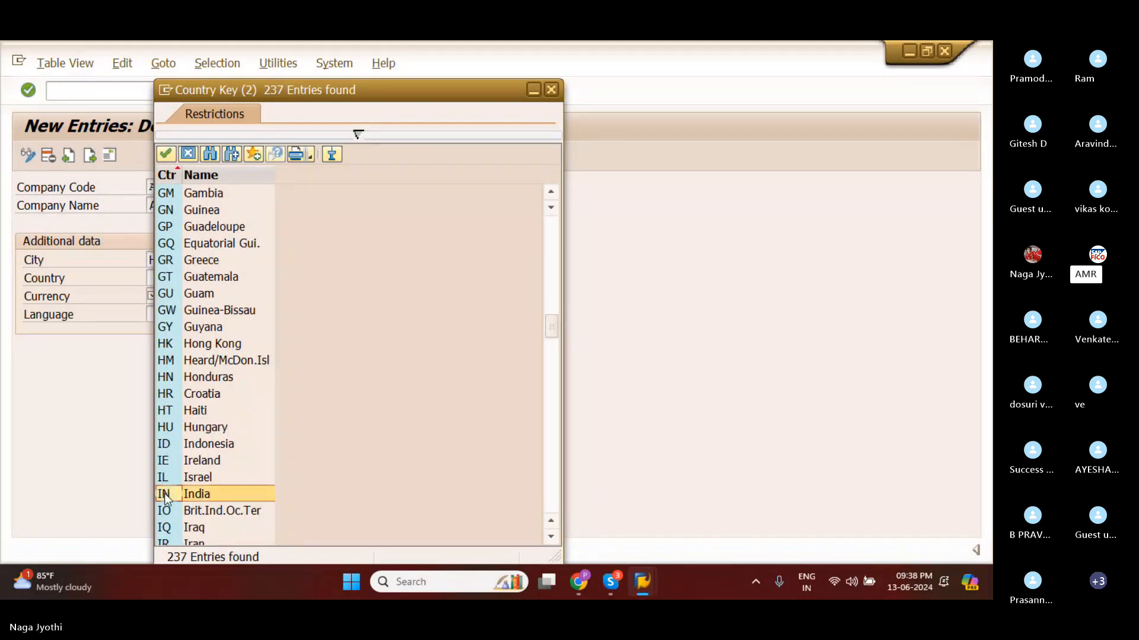
pyautogui.click(166, 154)
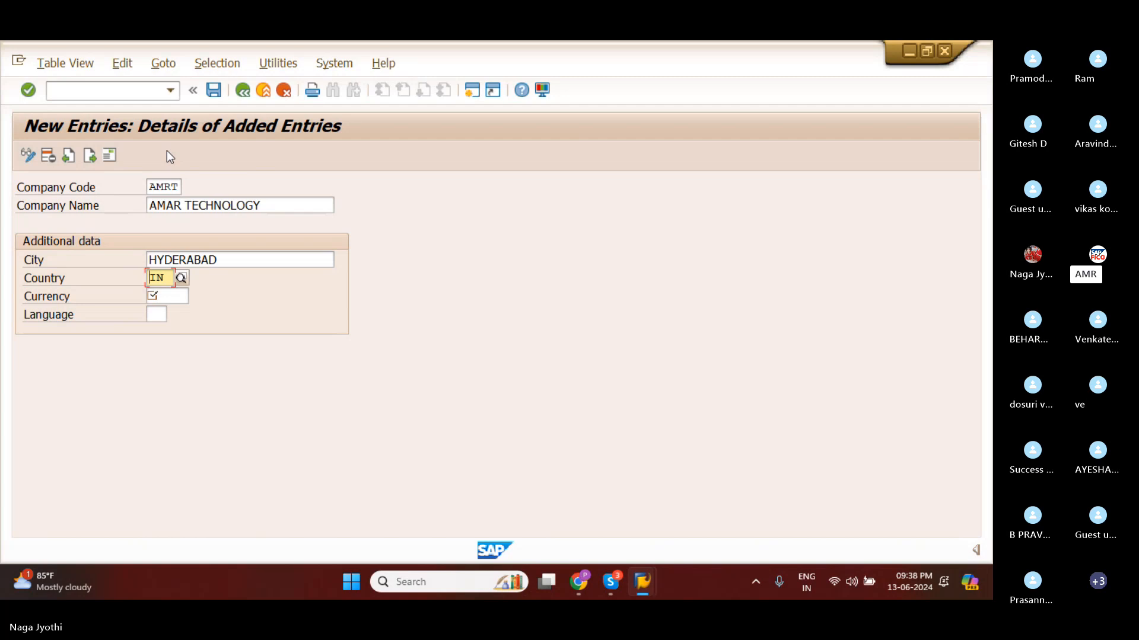
# Browse the list of country keys again and reselect IN (India) as the country.
pyautogui.click(181, 276)
pyautogui.click(183, 279)
pyautogui.click(189, 275)
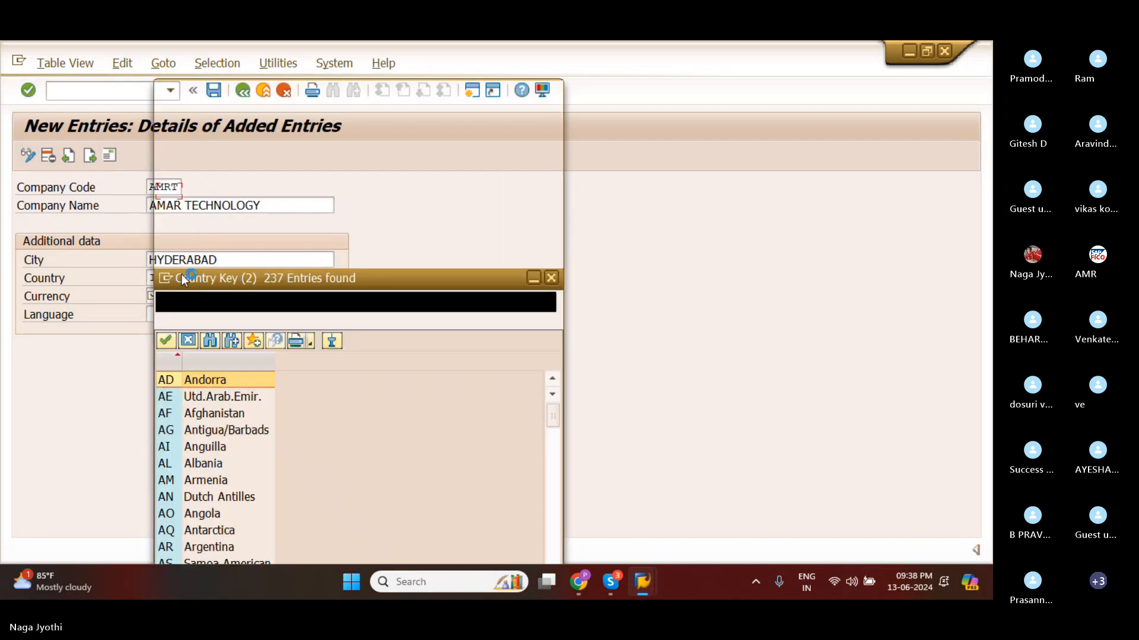
pyautogui.scroll(-3, 252, 290)
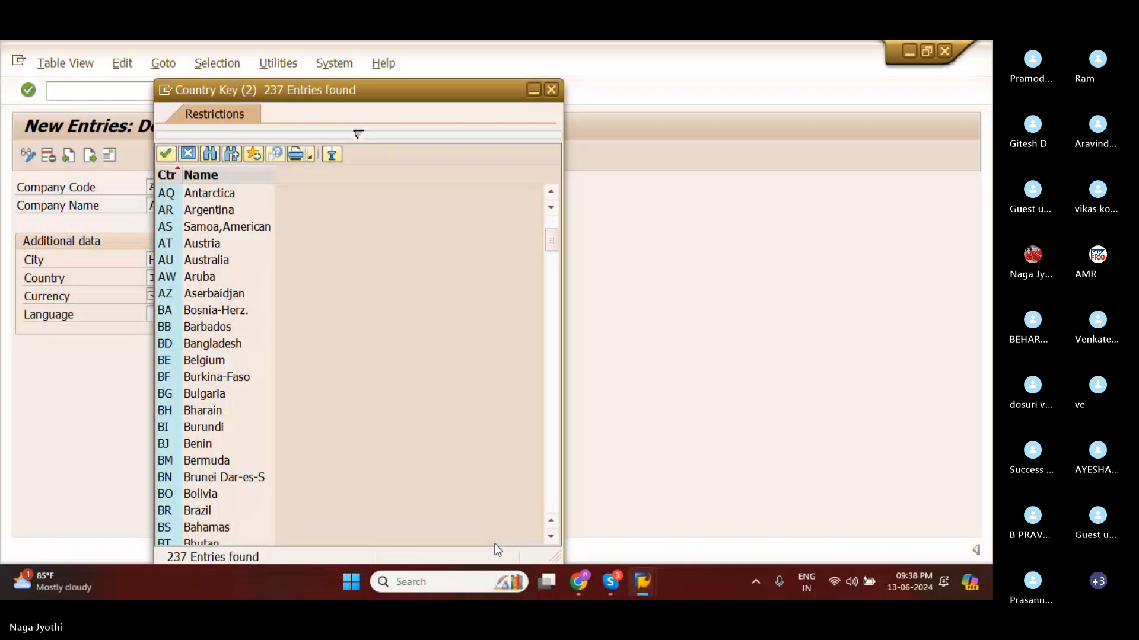
pyautogui.moveTo(547, 244); pyautogui.dragTo(552, 505)
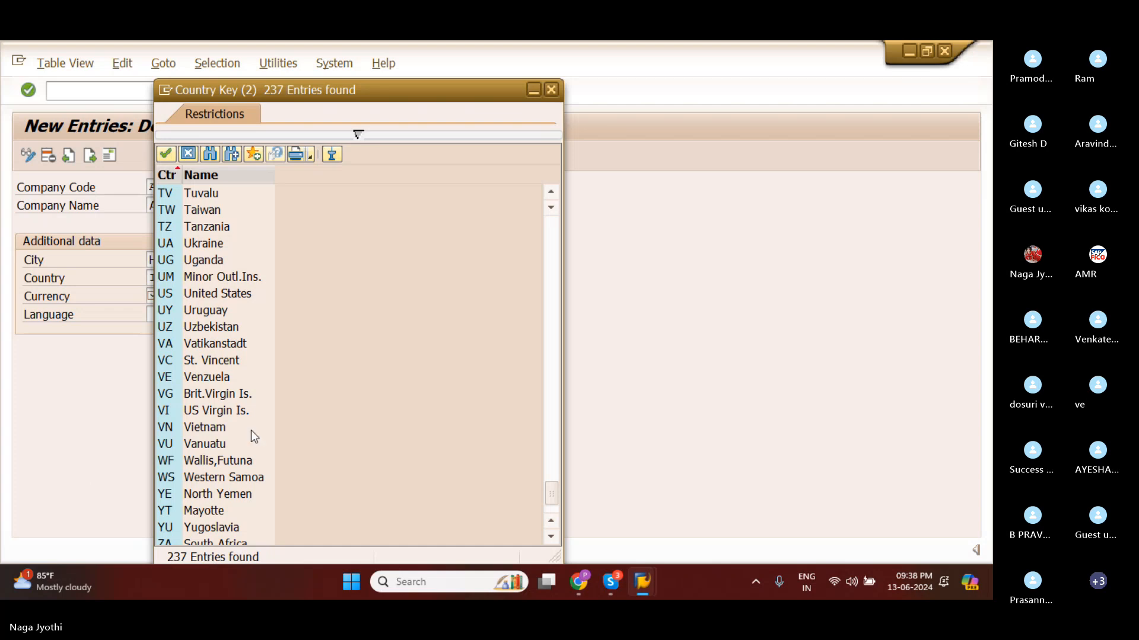
pyautogui.scroll(20, 338, 471)
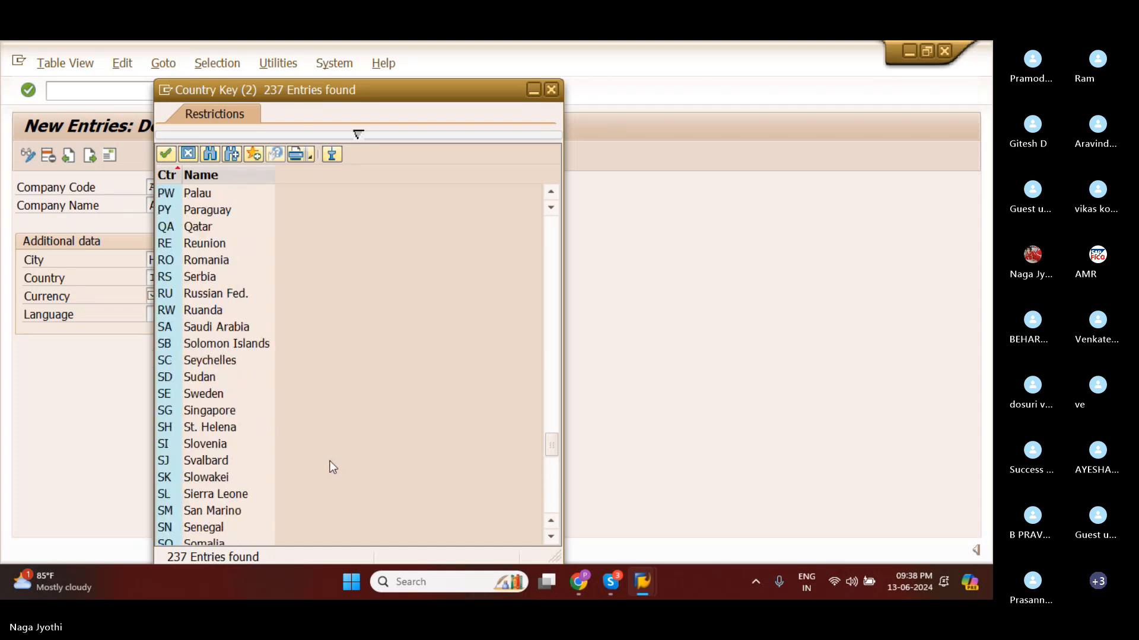
pyautogui.scroll(15, 249, 432)
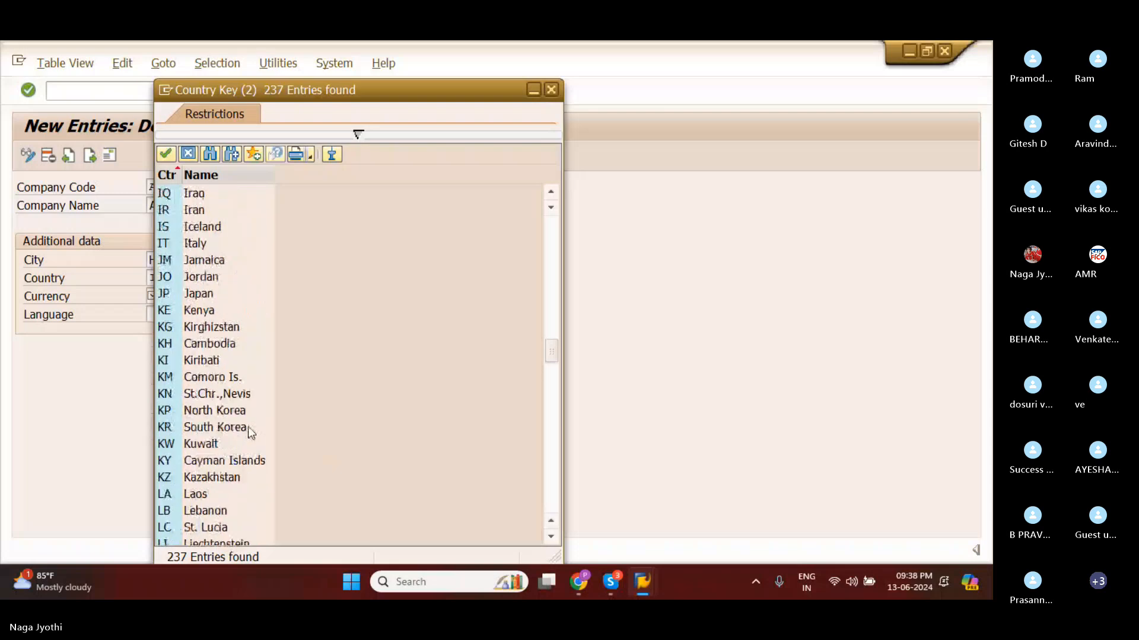
pyautogui.click(164, 363)
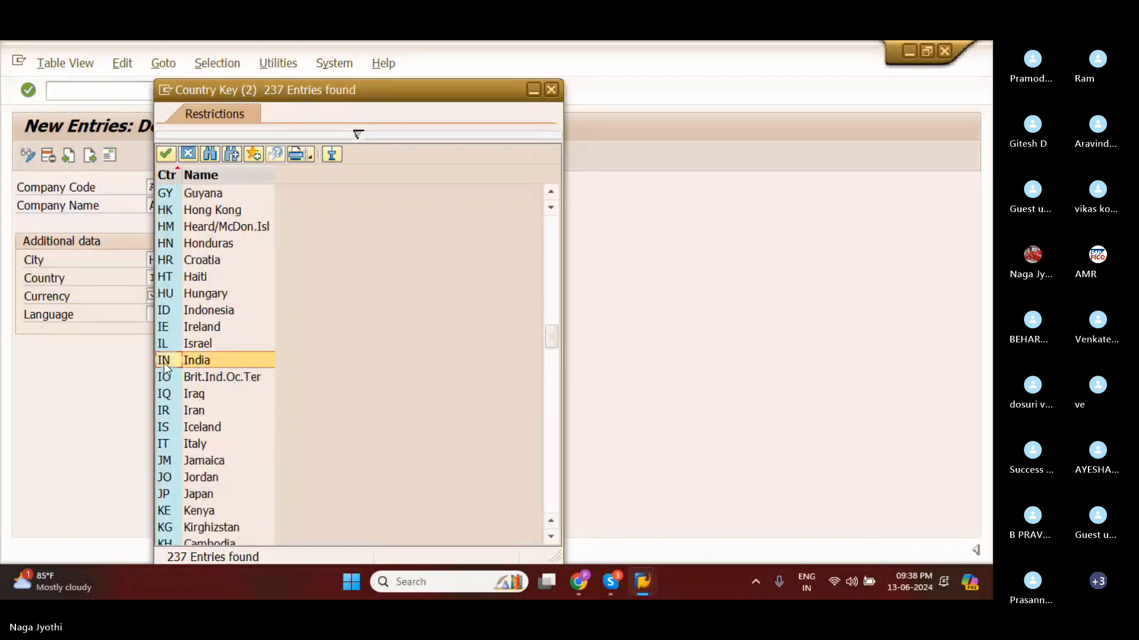
pyautogui.click(164, 156)
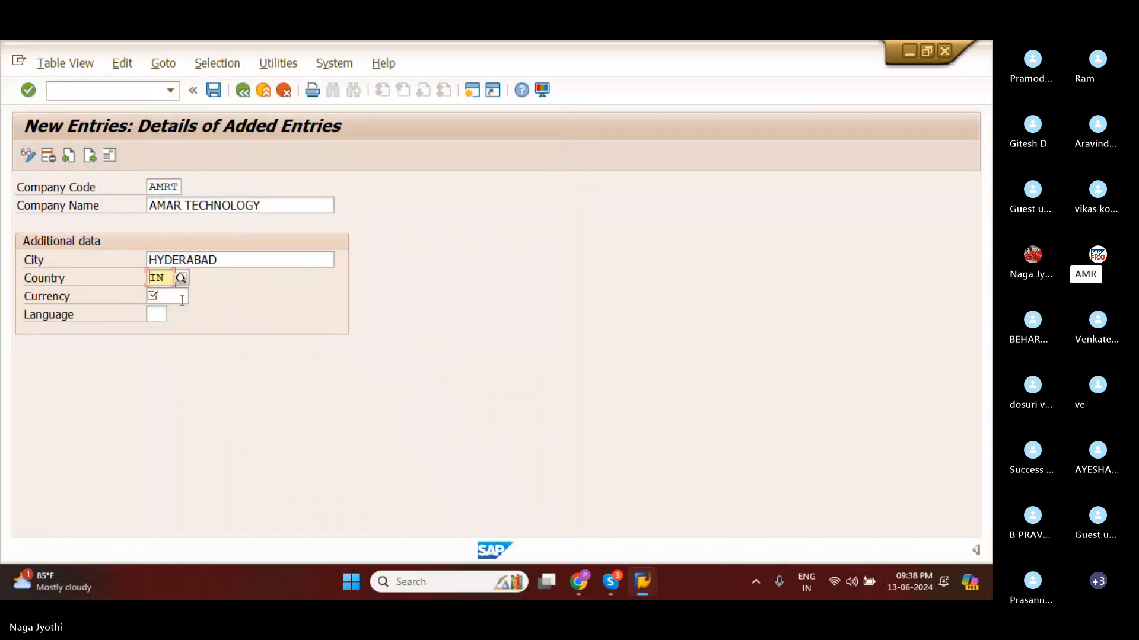
# Set the currency of company code AMRT to INR (Indian Rupee).
pyautogui.click(182, 300)
pyautogui.write('I')
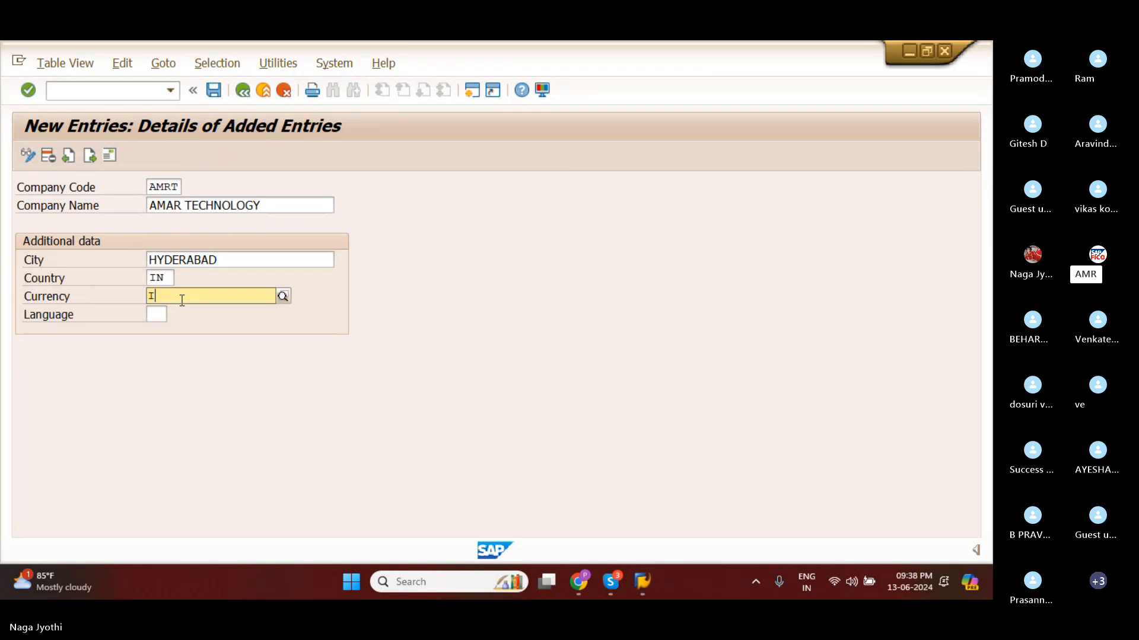
pyautogui.write('NR')
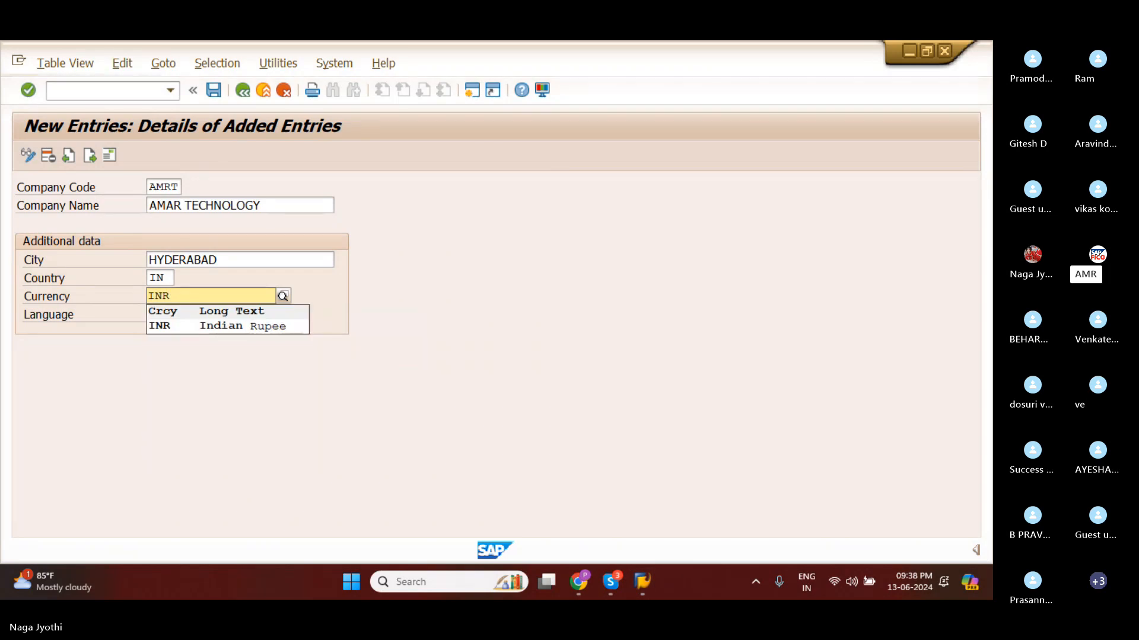
pyautogui.click(186, 326)
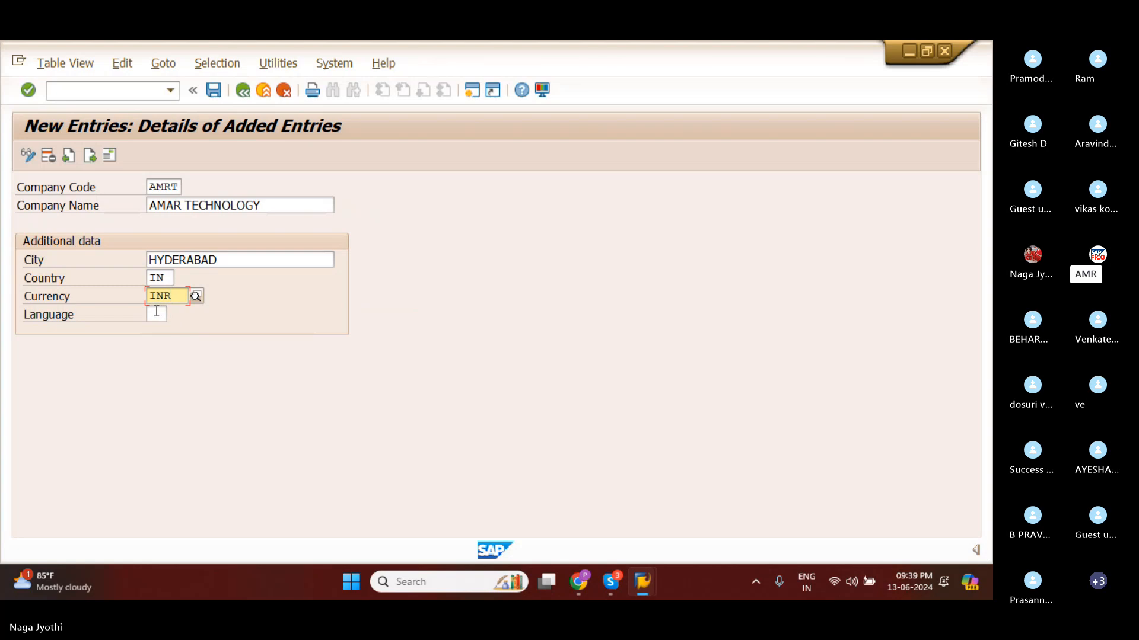
# Set the language of company code AMRT to EN, choosing English from the list of language keys.
pyautogui.click(156, 312)
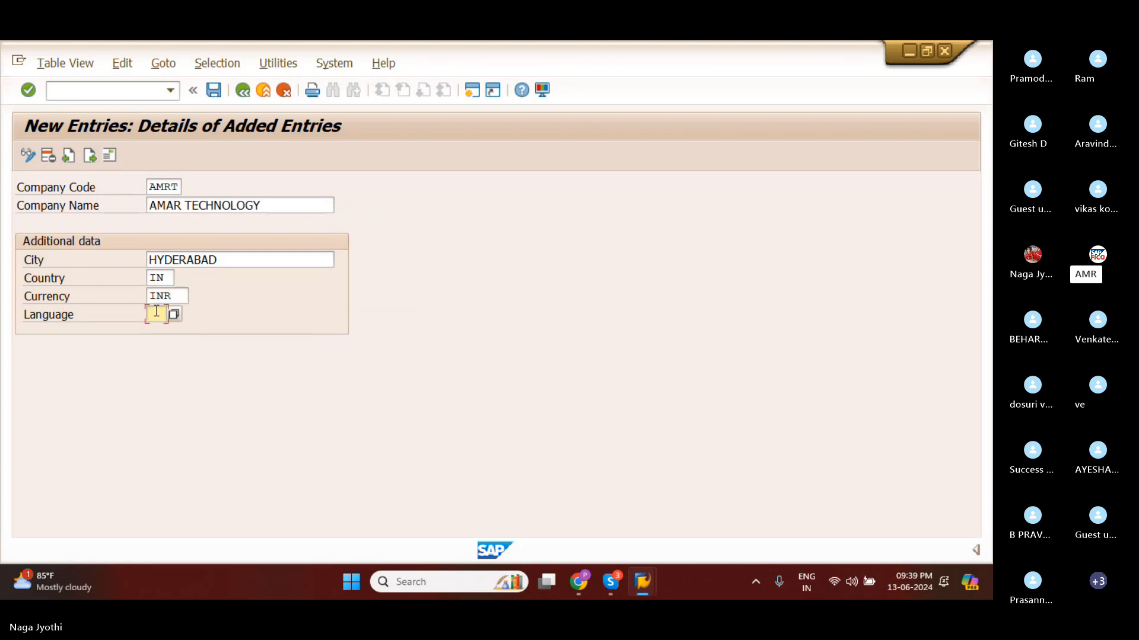
pyautogui.write('EM')
pyautogui.press('BackSpace')
pyautogui.write('N')
pyautogui.click(176, 331)
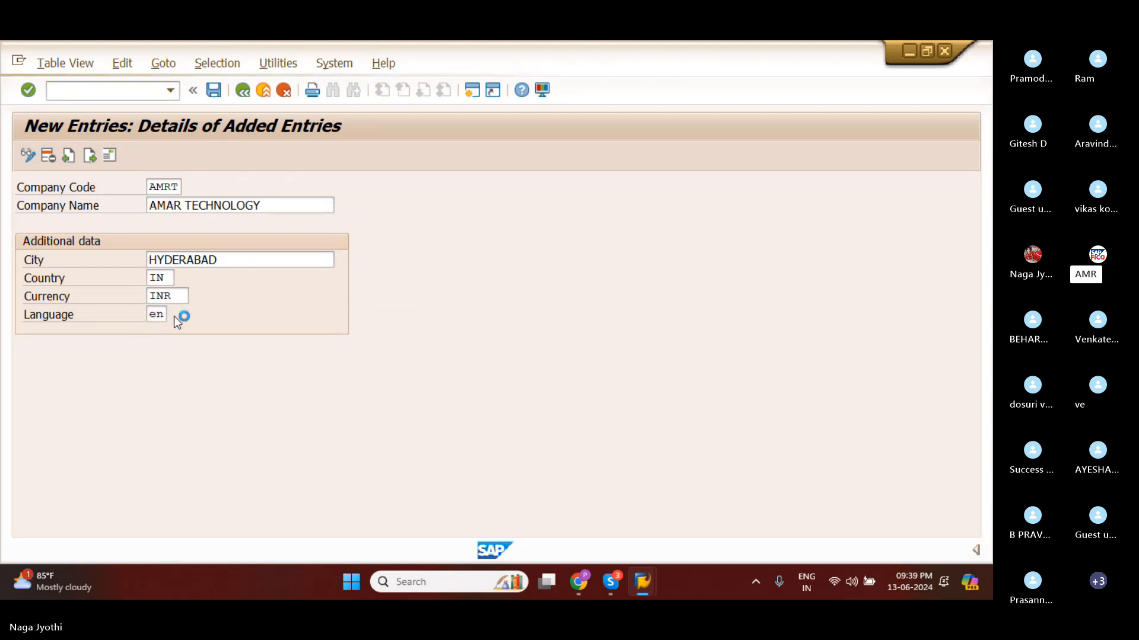
pyautogui.click(173, 315)
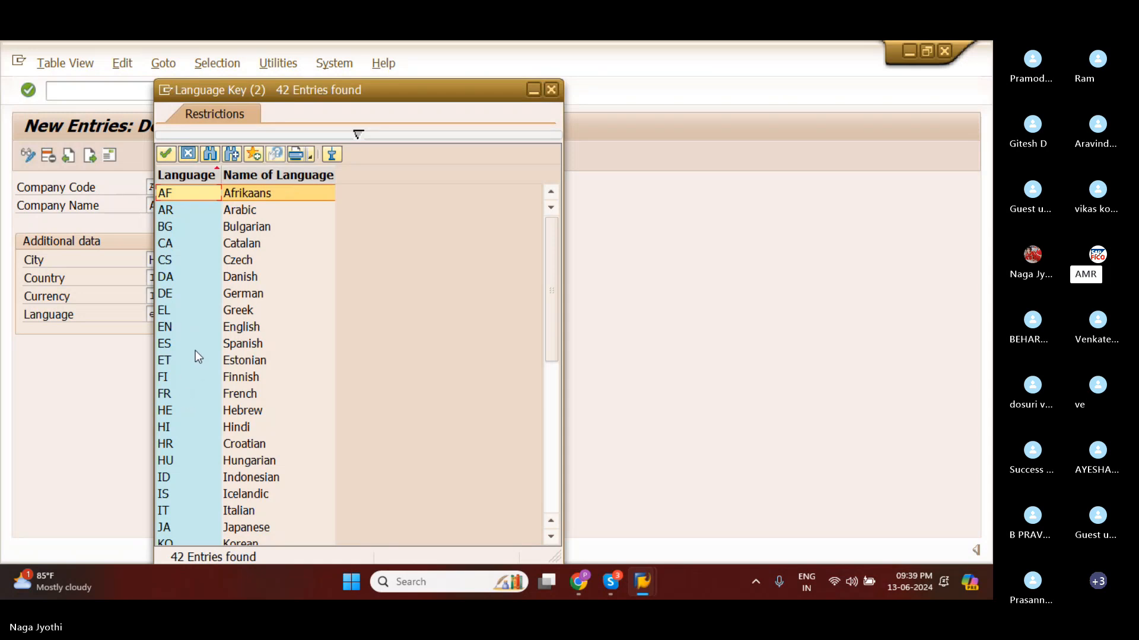
pyautogui.scroll(-2, 216, 346)
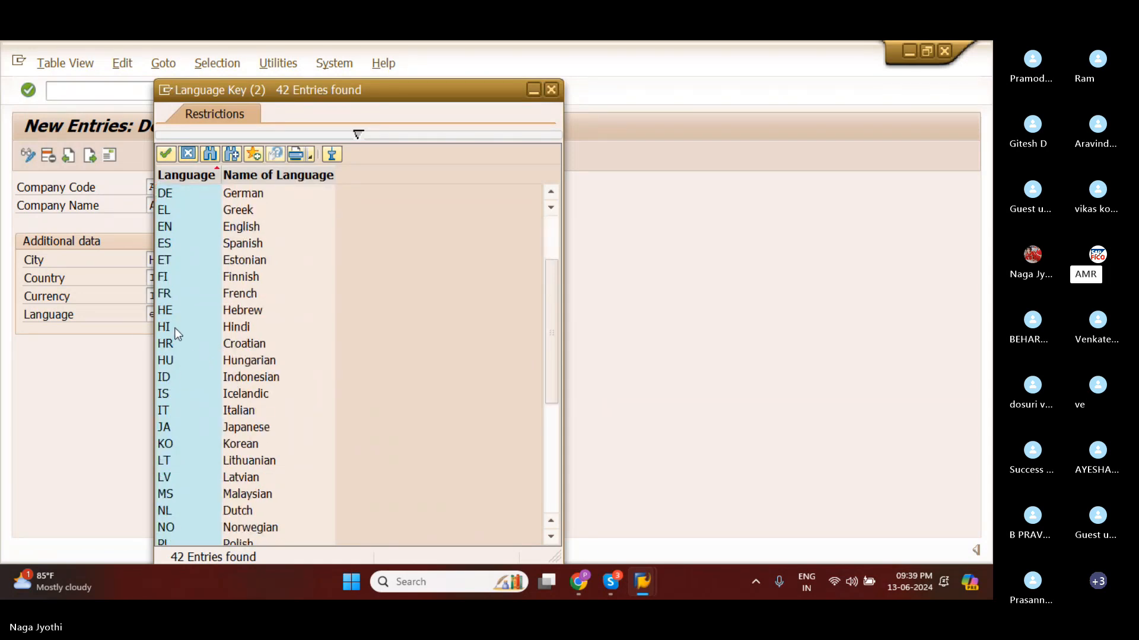
pyautogui.click(169, 233)
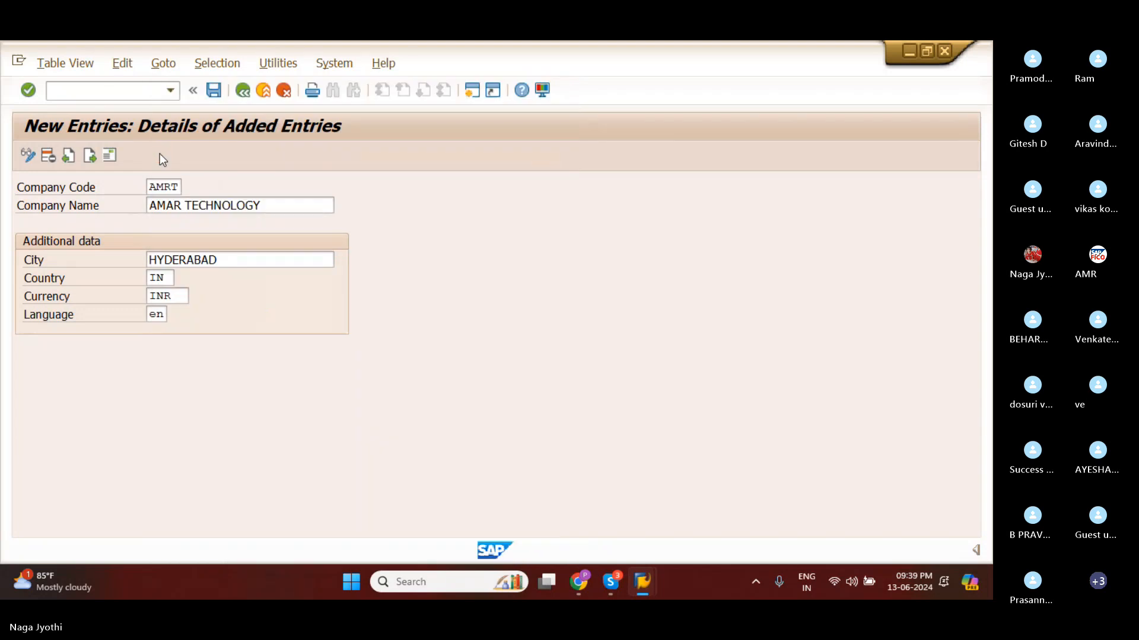
pyautogui.click(161, 154)
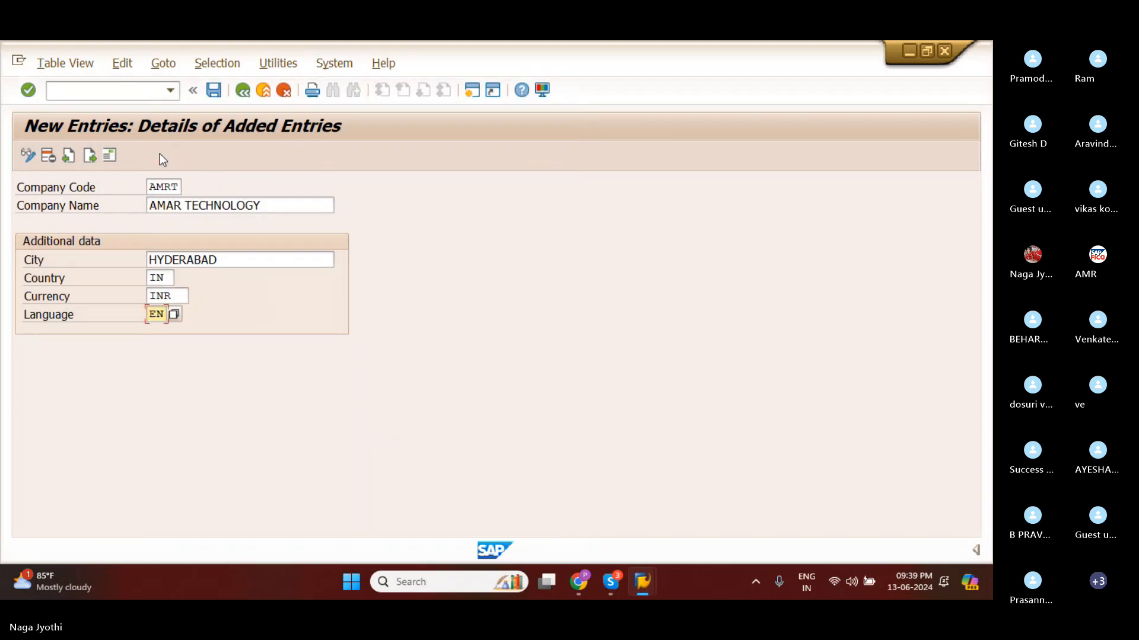
# Save the company code entry and set the title in its address data to Company.
pyautogui.click(213, 90)
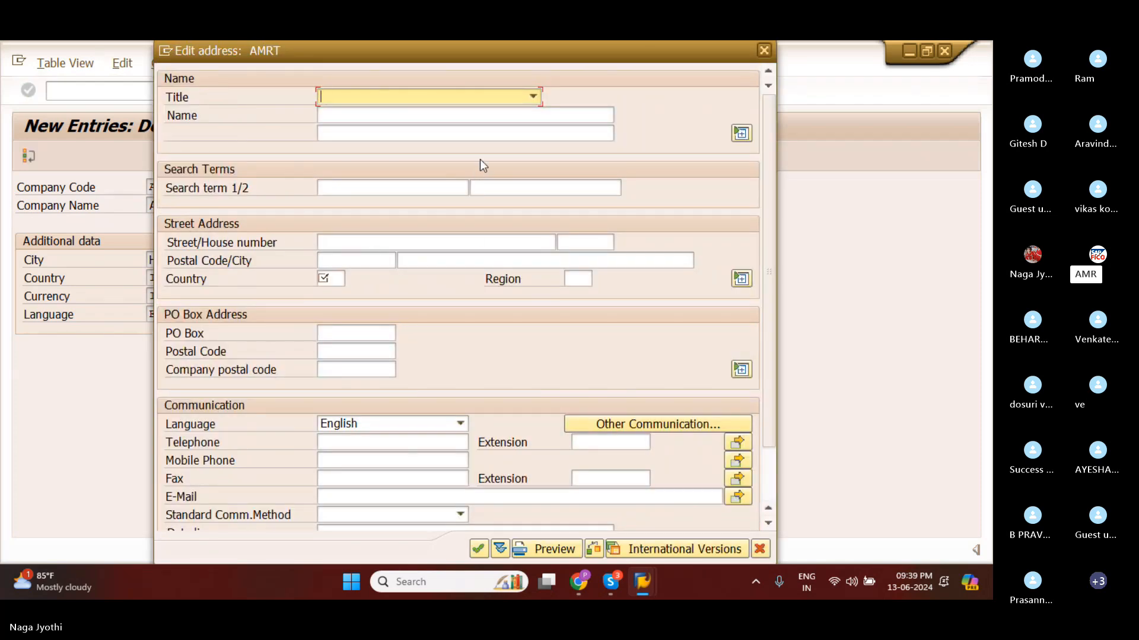
pyautogui.click(533, 97)
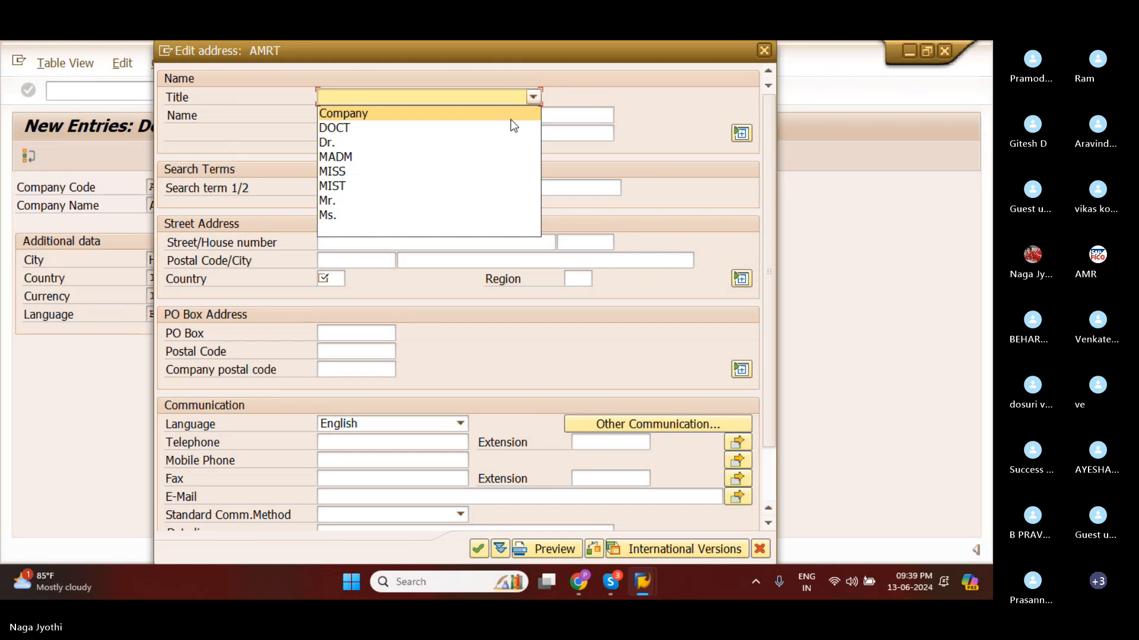
pyautogui.click(393, 116)
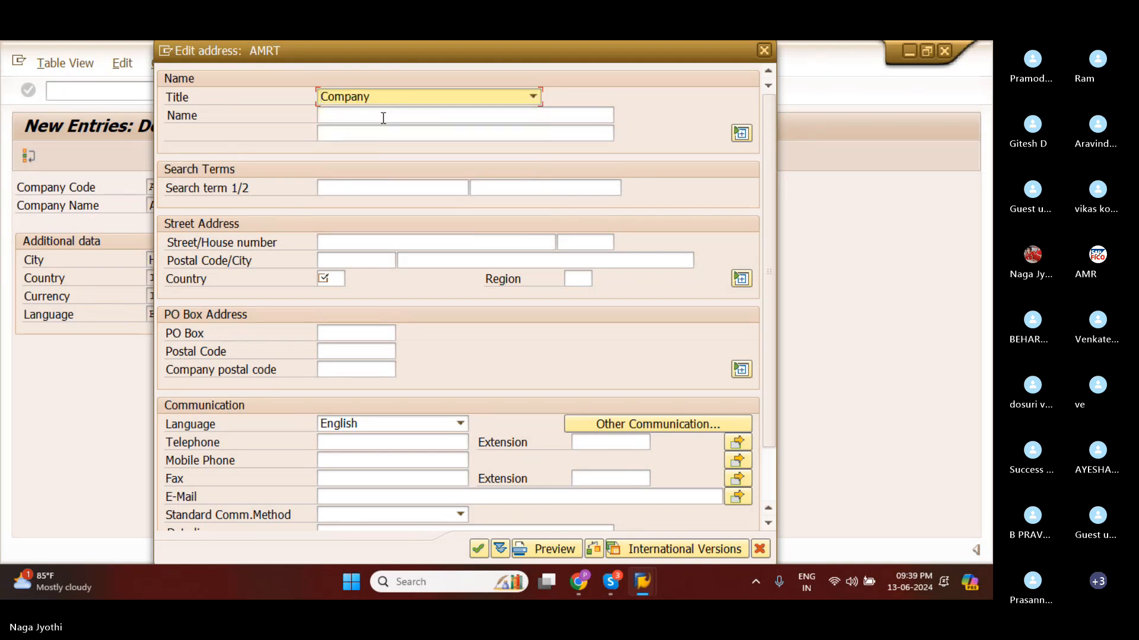
# Enter AMR TECHNOLOGYS as the name in the address data of company code AMRT.
pyautogui.click(382, 116)
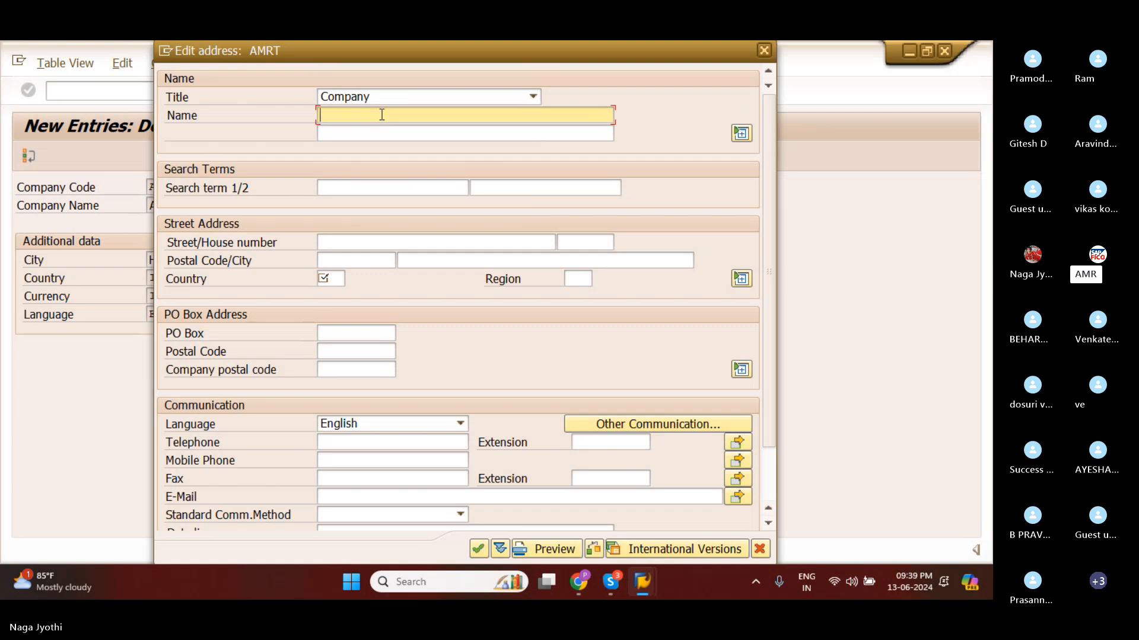
pyautogui.write('AMR ')
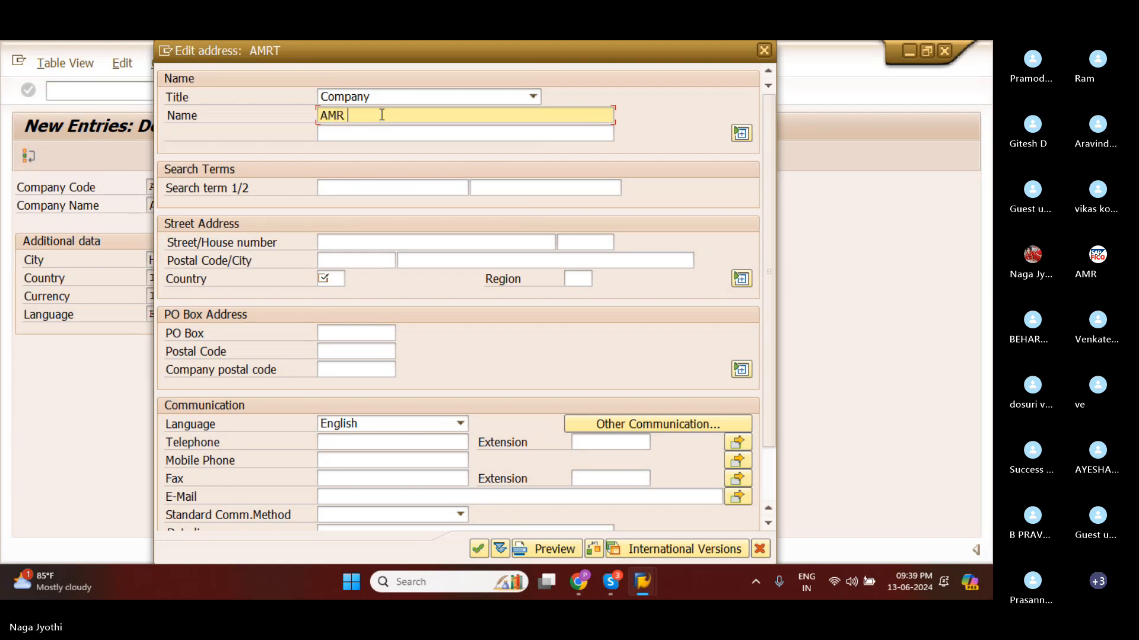
pyautogui.write('TECHN')
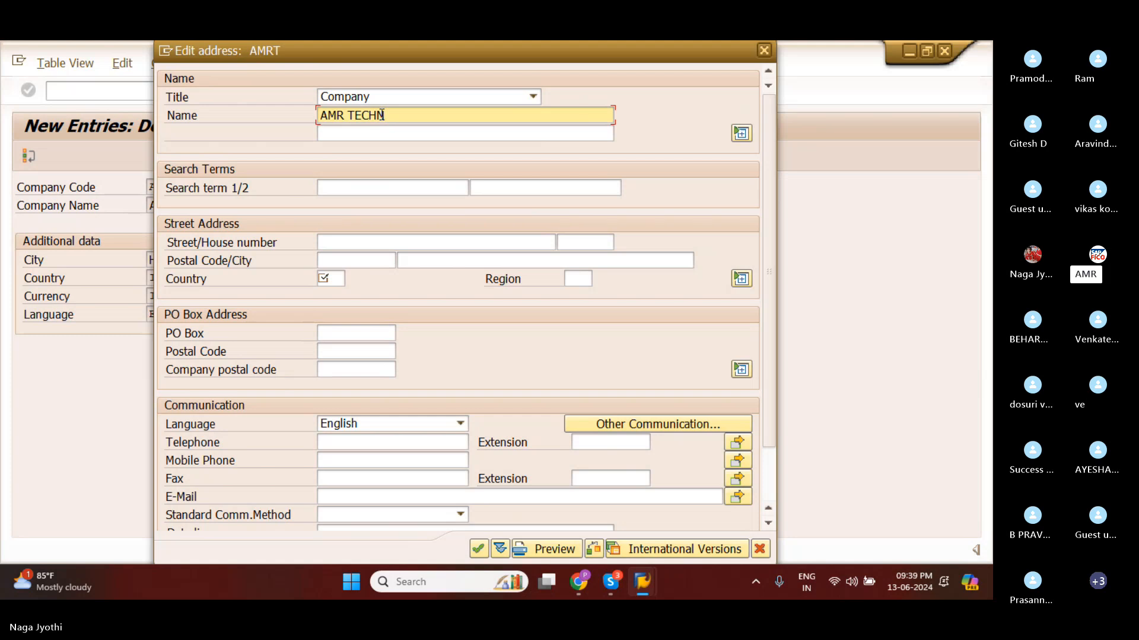
pyautogui.write('OLOGYS')
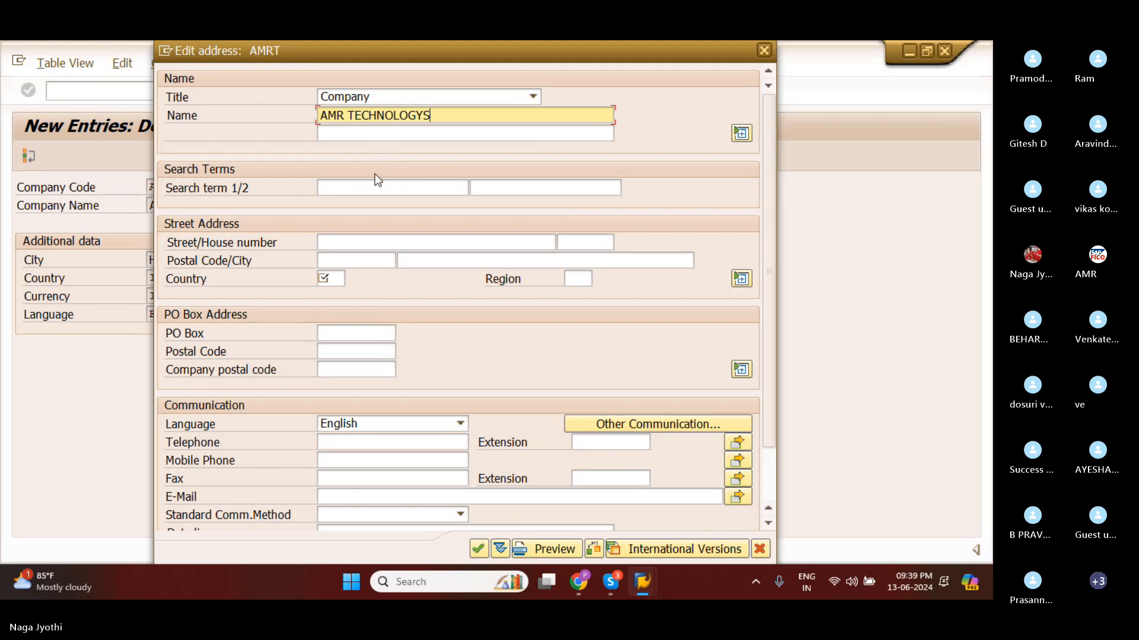
# Fill in the street and the postal code in the street address of company code AMRT.
pyautogui.click(330, 188)
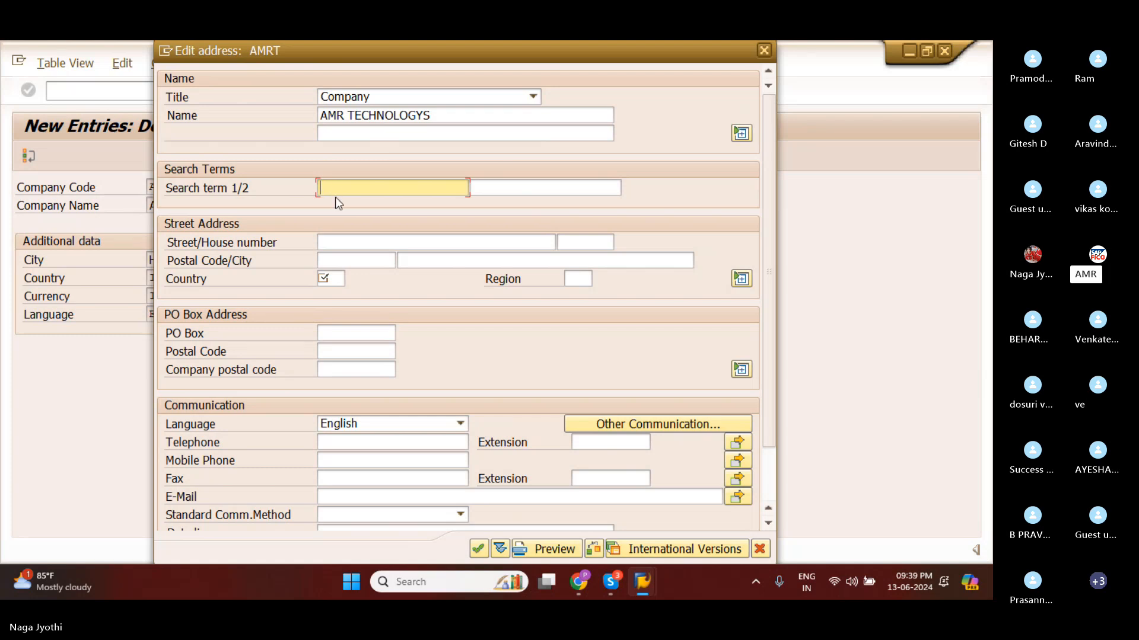
pyautogui.click(335, 245)
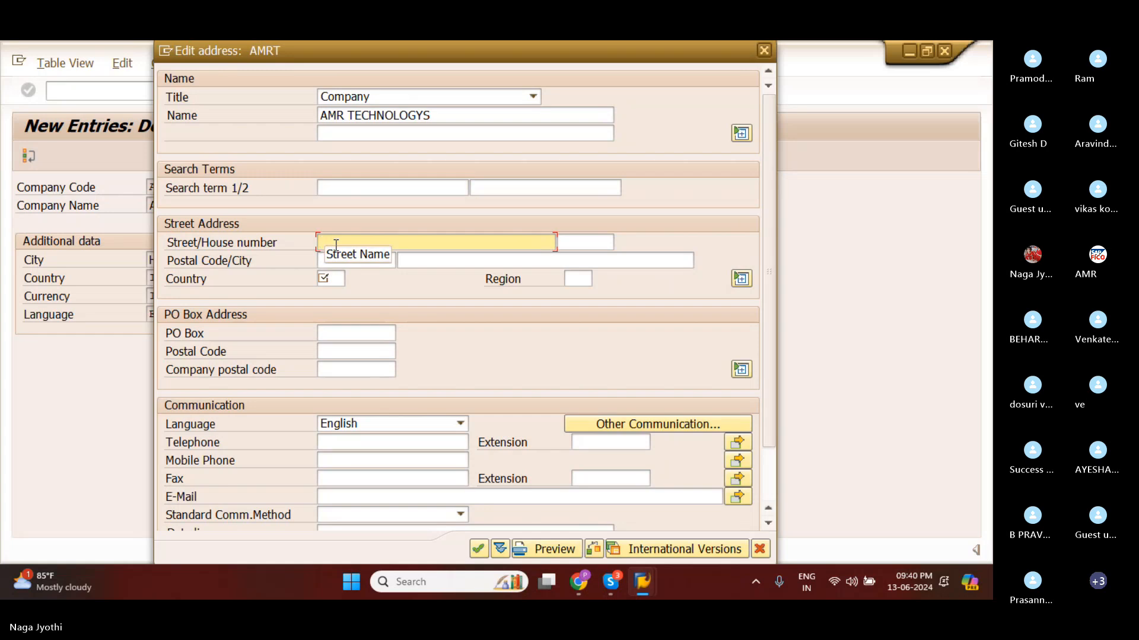
pyautogui.write('SSS')
pyautogui.click(364, 264)
pyautogui.write('12')
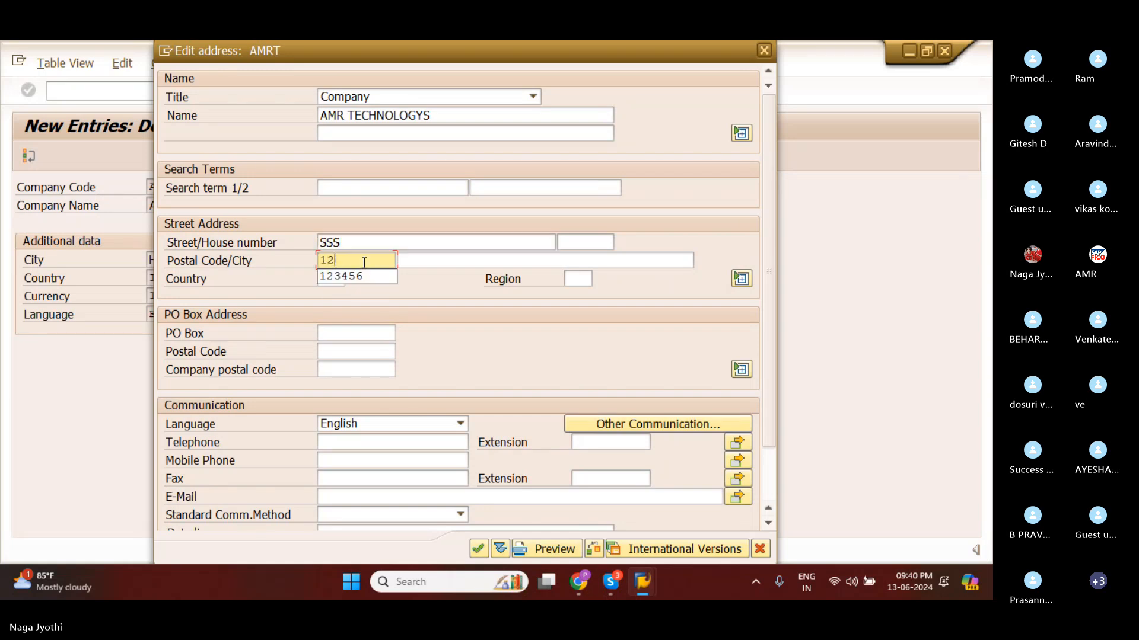
pyautogui.write('345+')
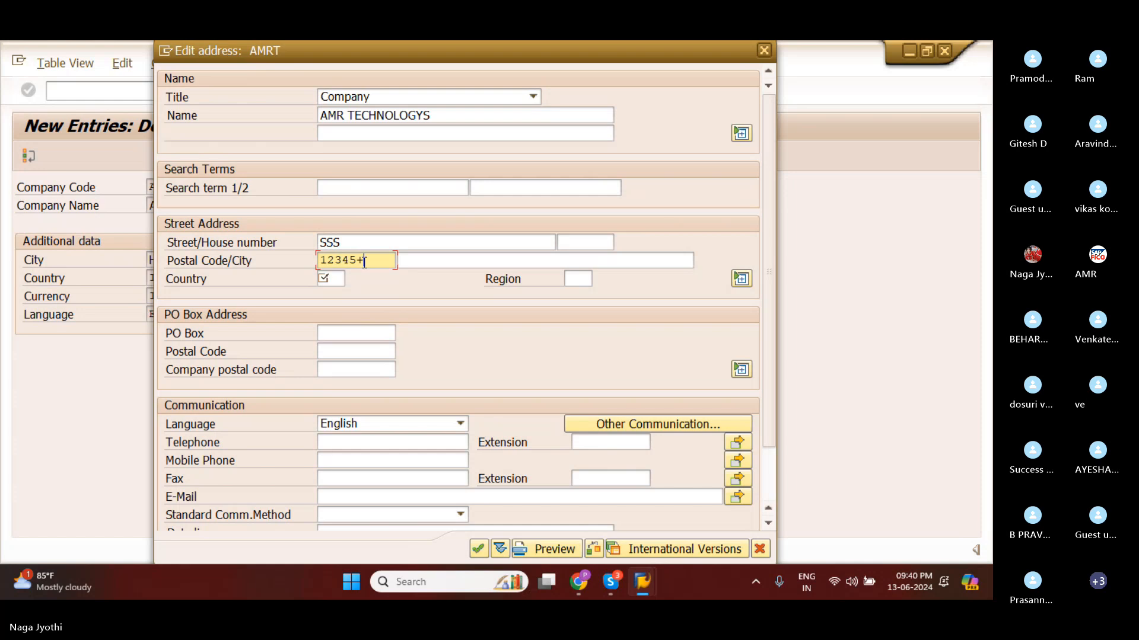
pyautogui.press('BackSpace')
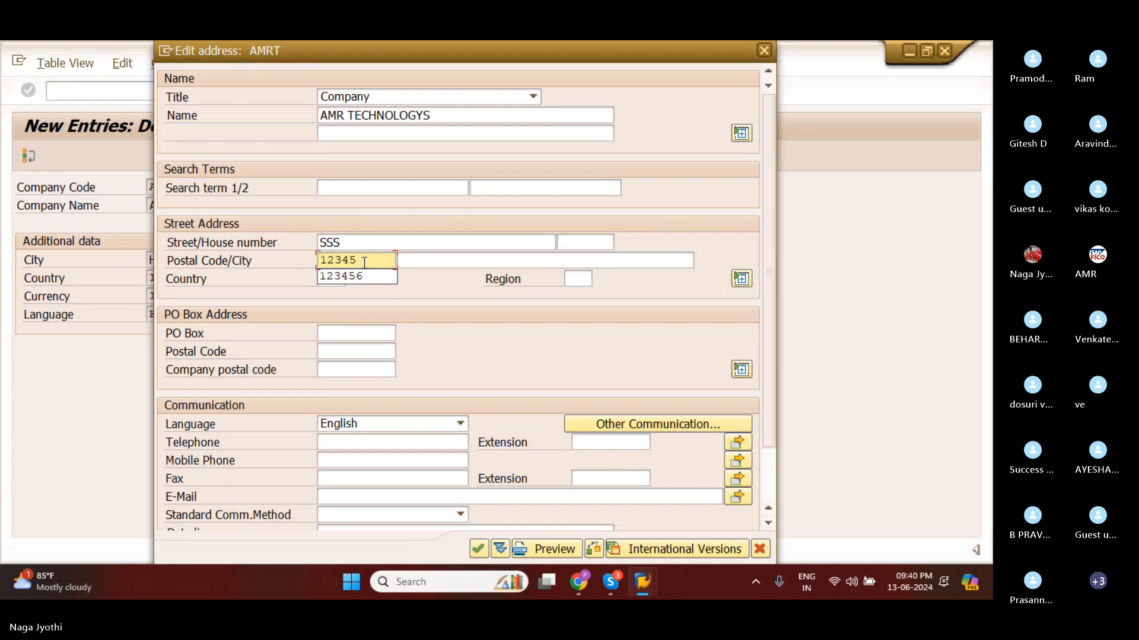
pyautogui.click(363, 277)
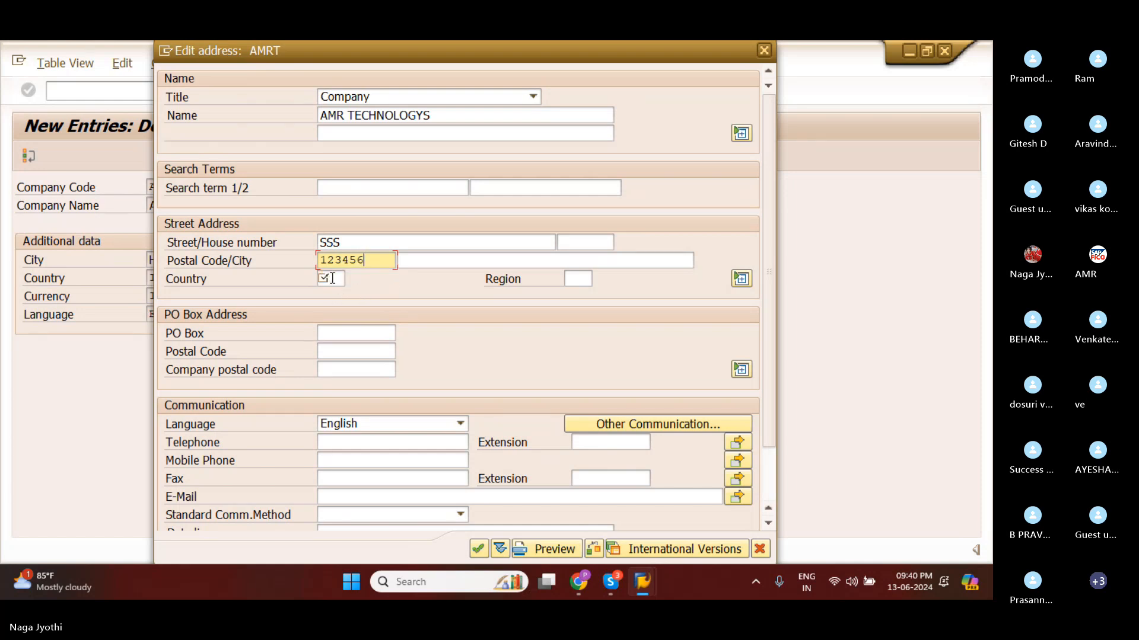
# Set the country of the street address to IN and the region to 01 (Andra Pradesh).
pyautogui.click(332, 278)
pyautogui.write('IN')
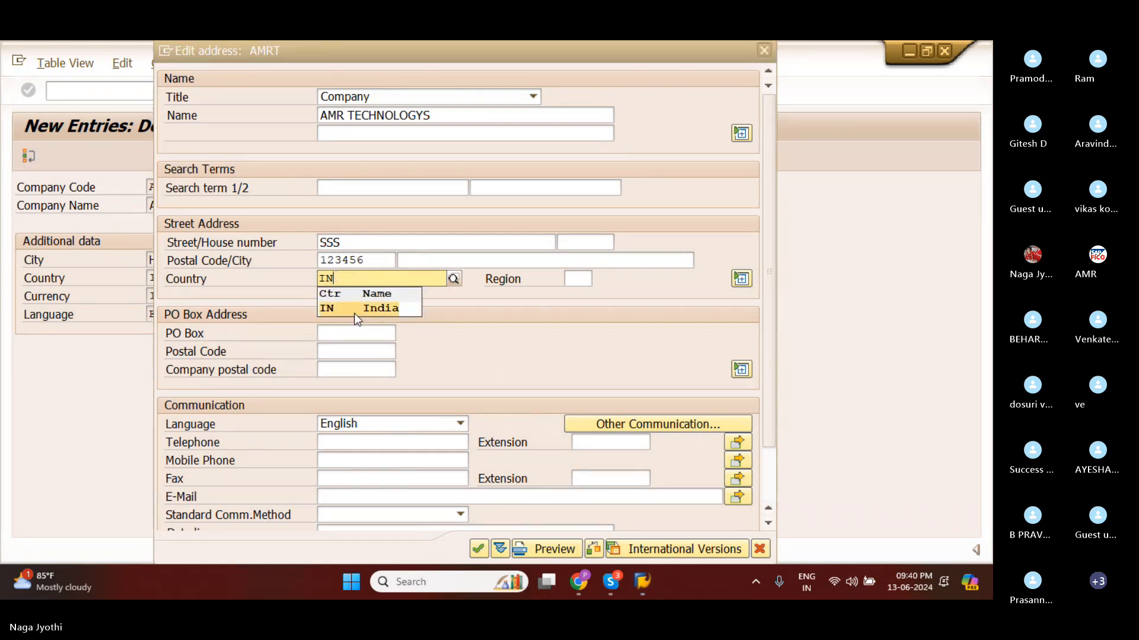
pyautogui.click(355, 314)
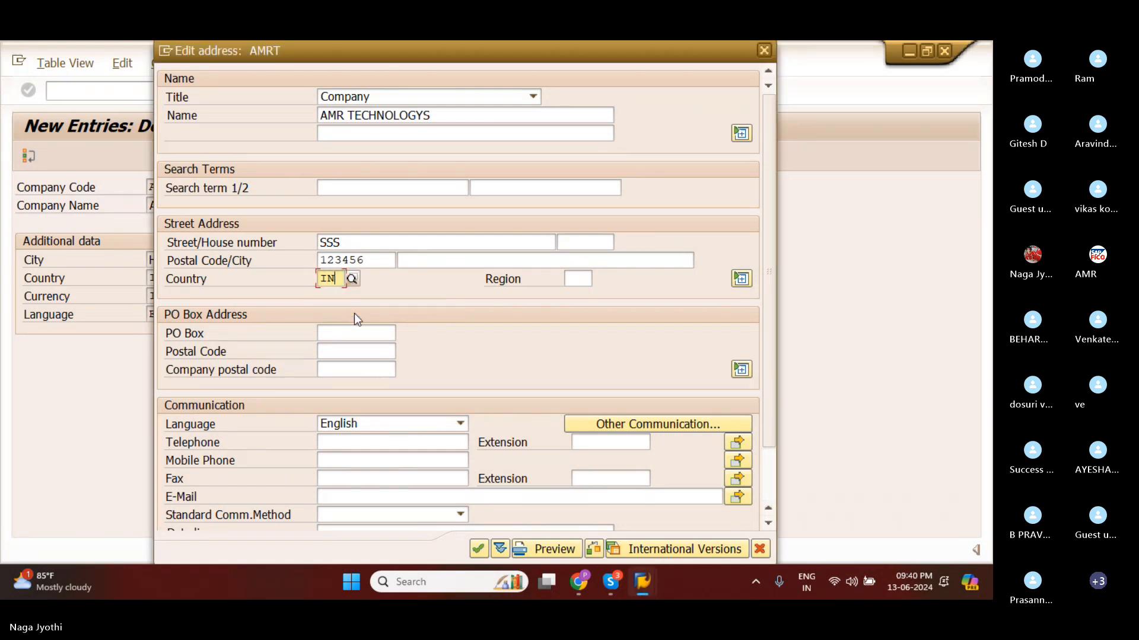
pyautogui.click(583, 278)
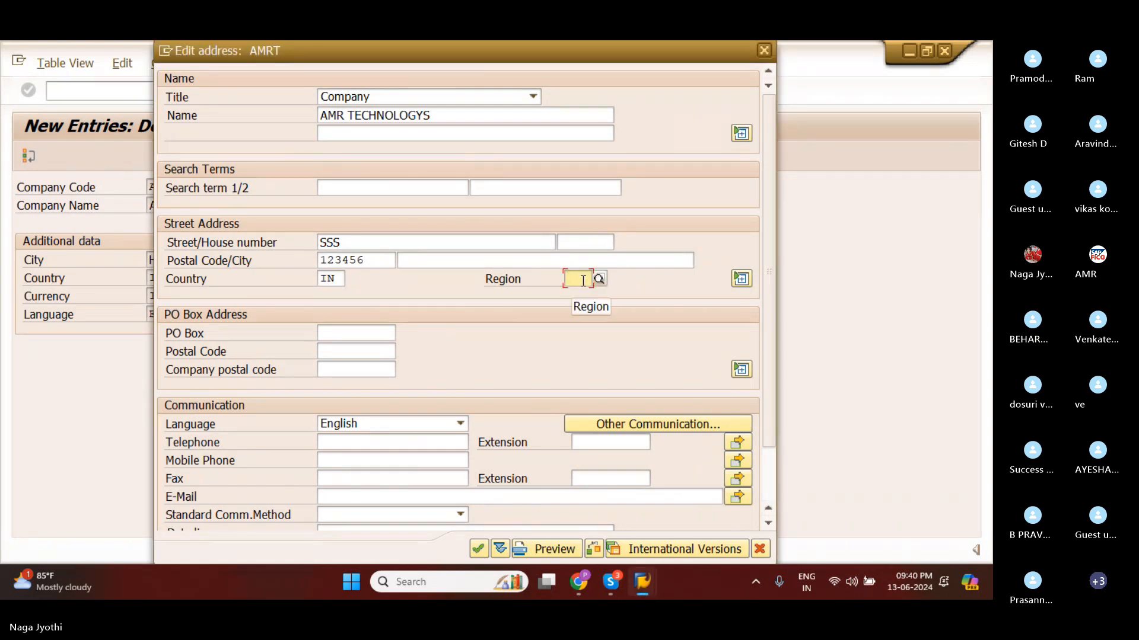
pyautogui.write('0')
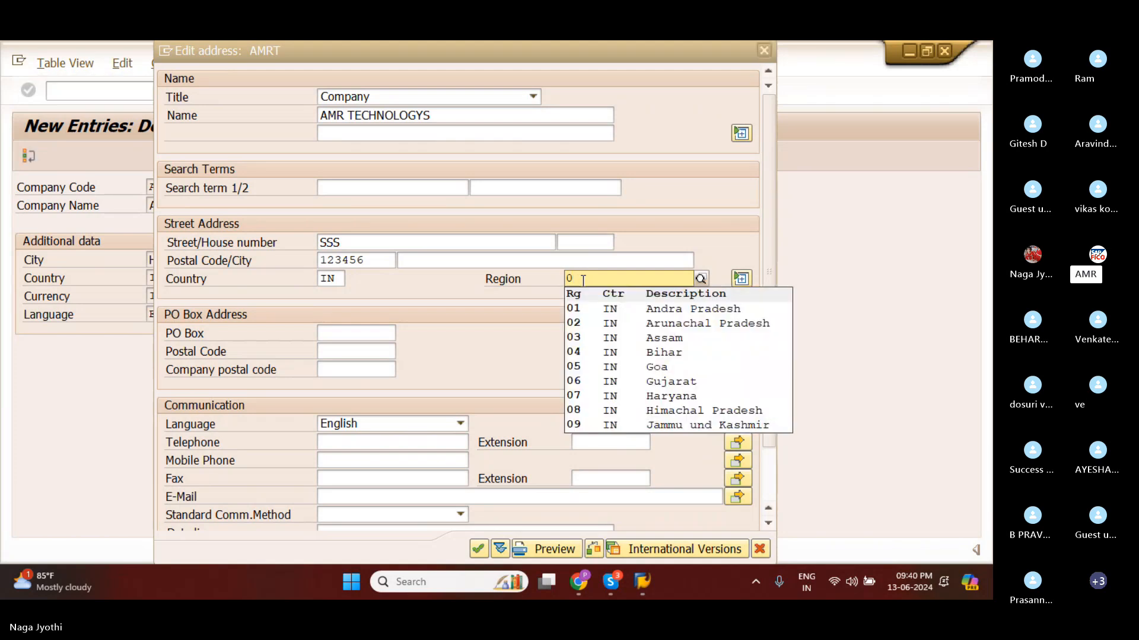
pyautogui.click(608, 312)
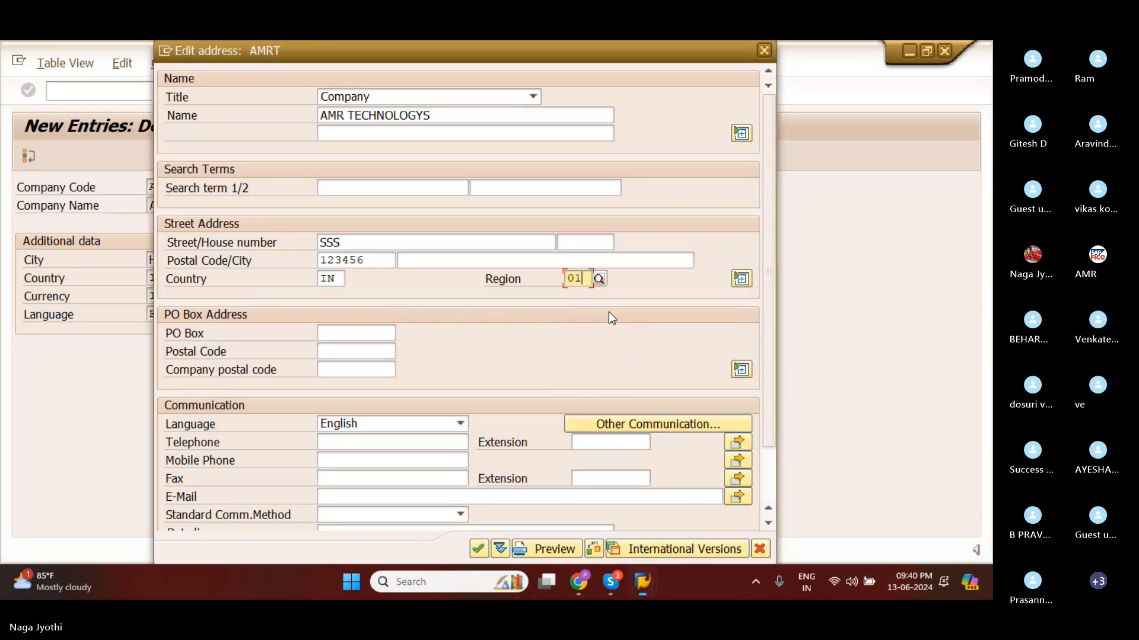
# Fill in the PO box number in the PO box address of company code AMRT.
pyautogui.click(344, 336)
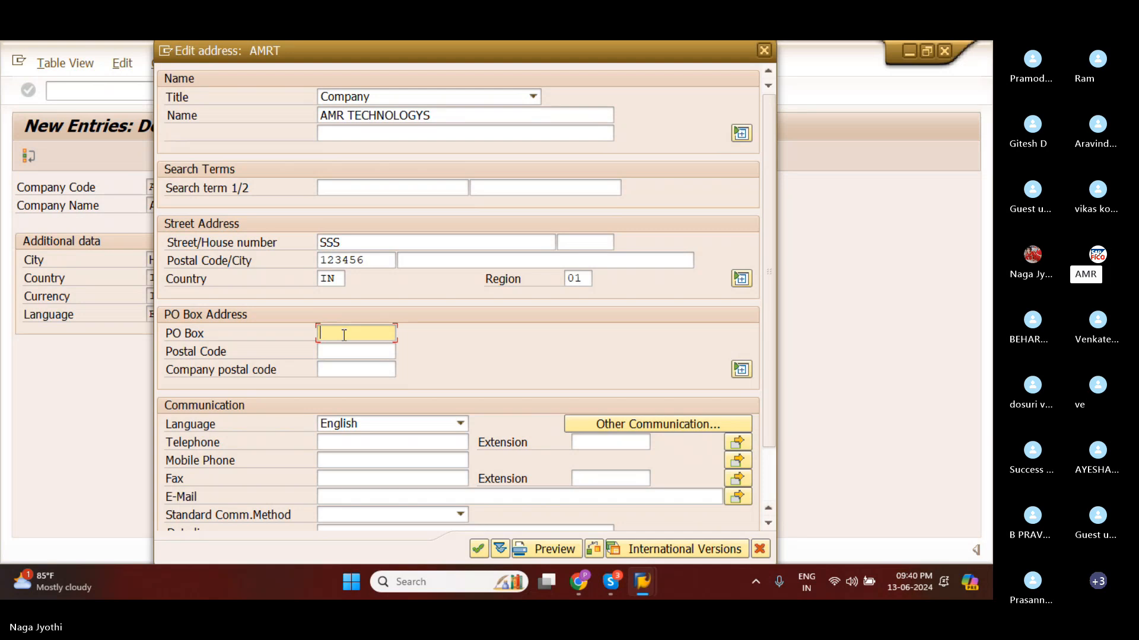
pyautogui.write('123')
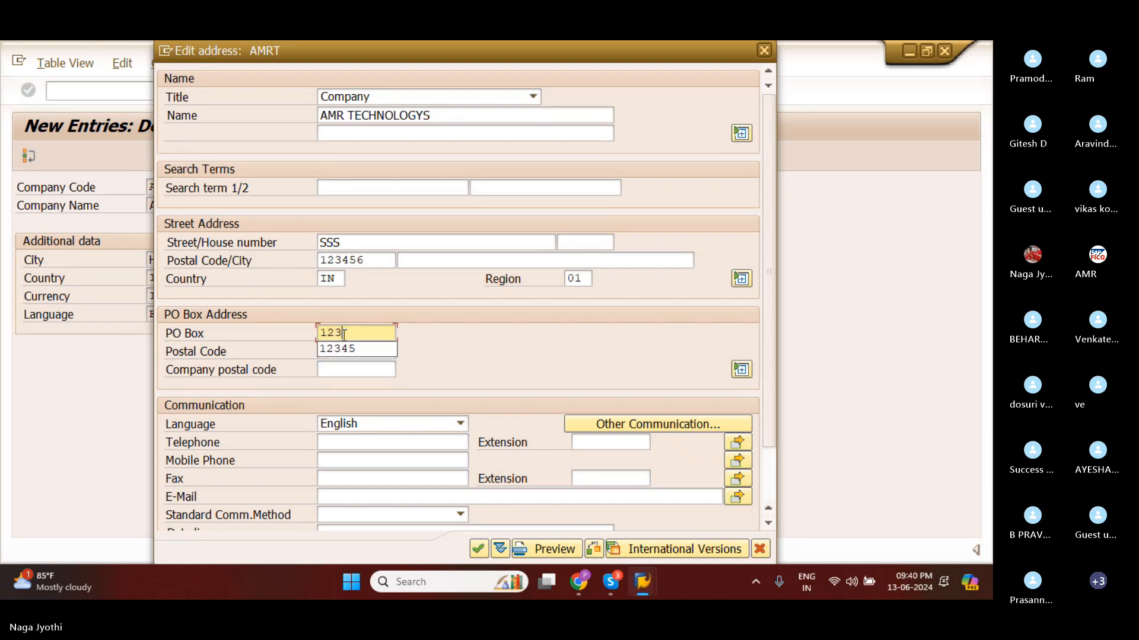
pyautogui.write('456')
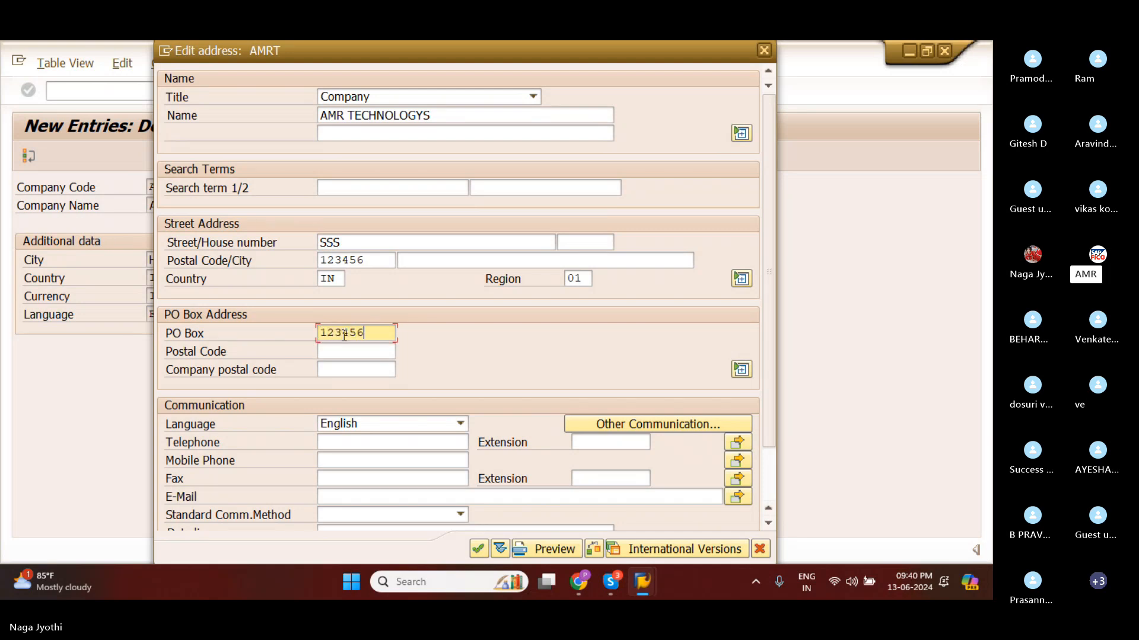
pyautogui.click(344, 346)
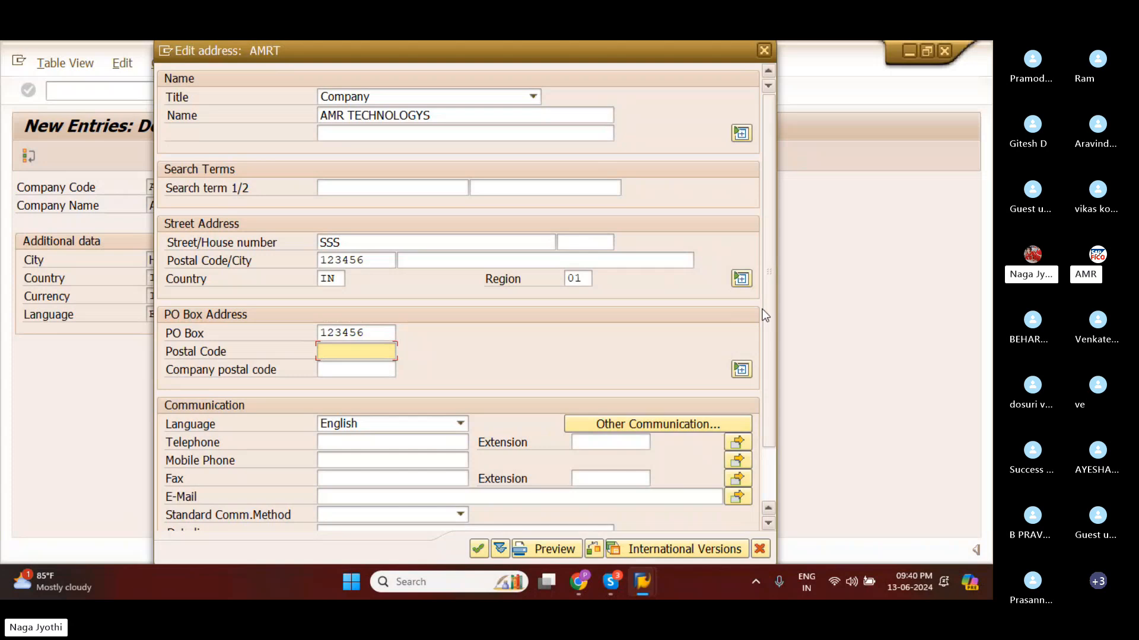
pyautogui.click(789, 321)
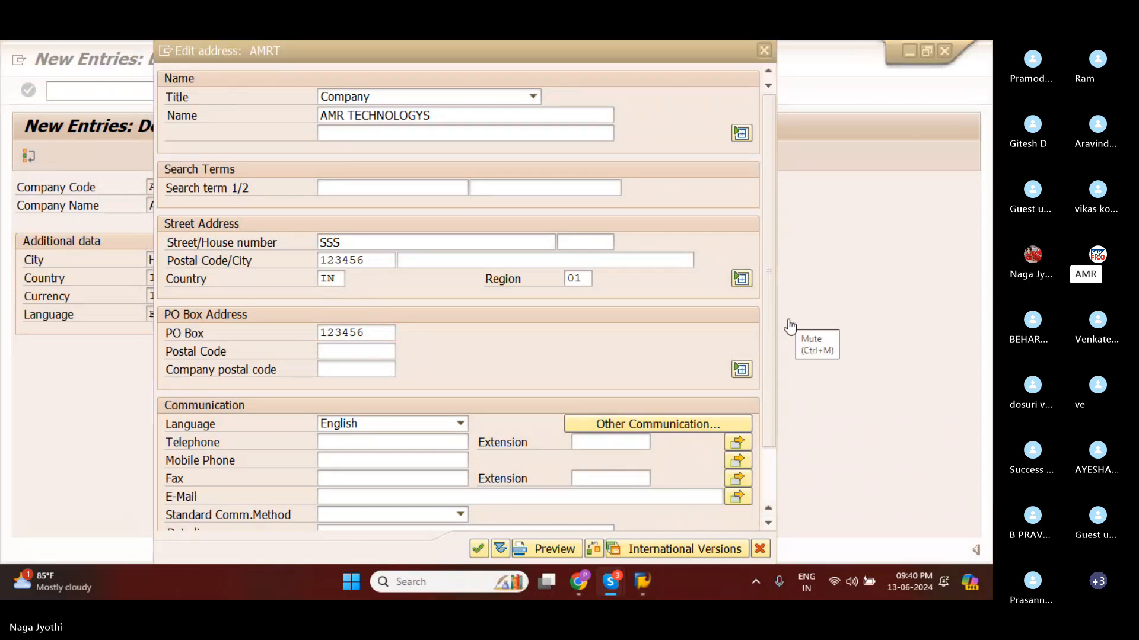
# Enter HYDERABAD as the city in the street address of company code AMRT.
pyautogui.click(457, 261)
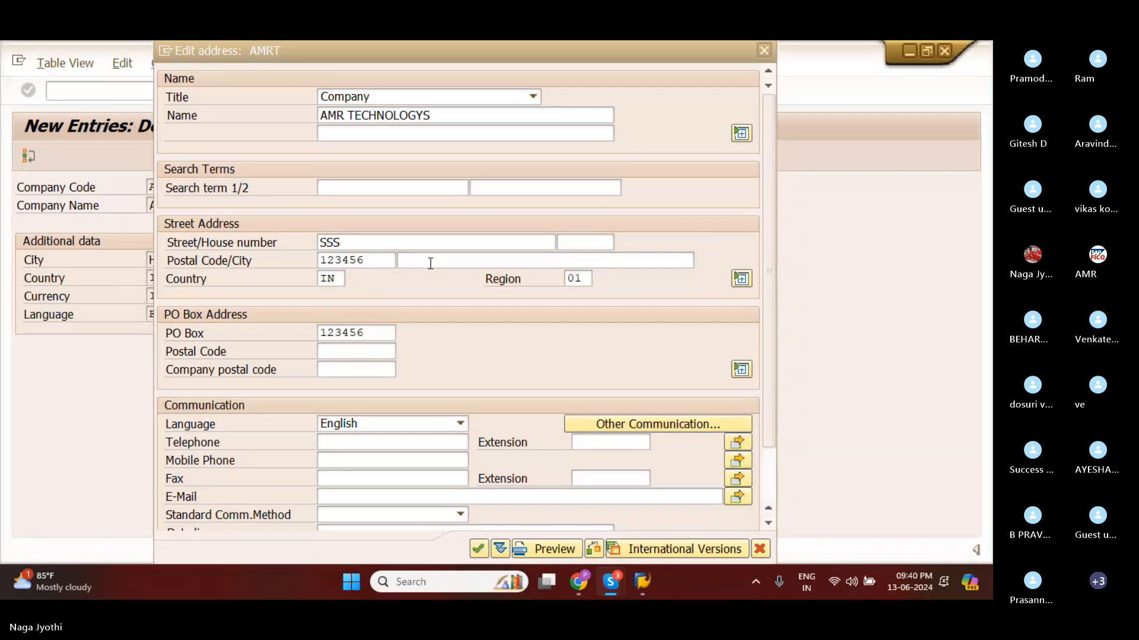
pyautogui.click(430, 261)
pyautogui.write('HYD')
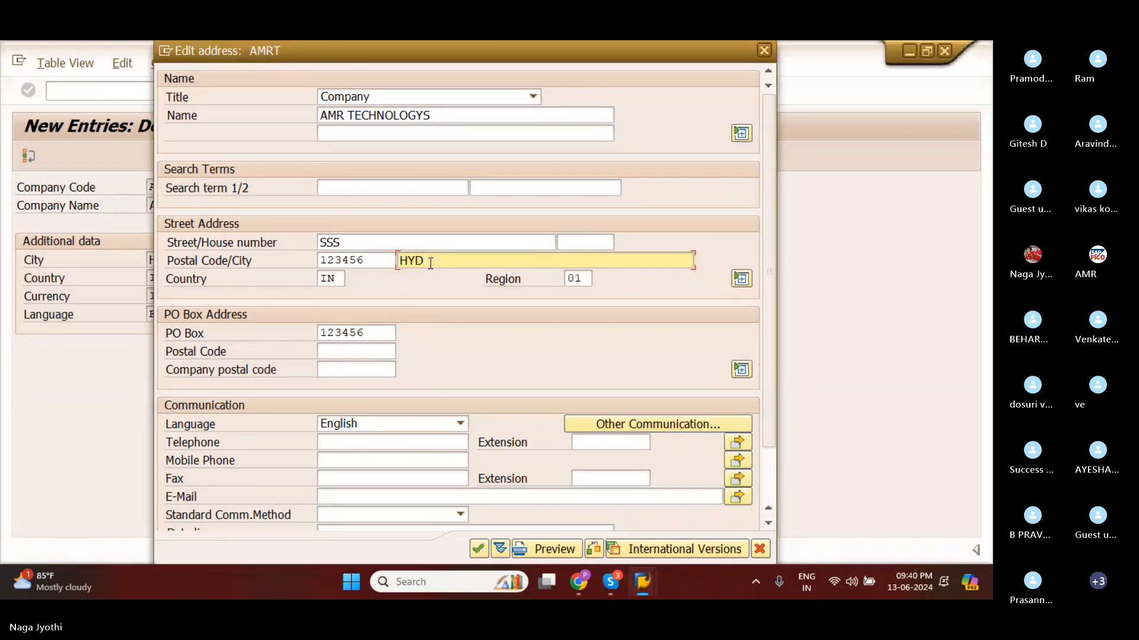
pyautogui.write('ERABAD')
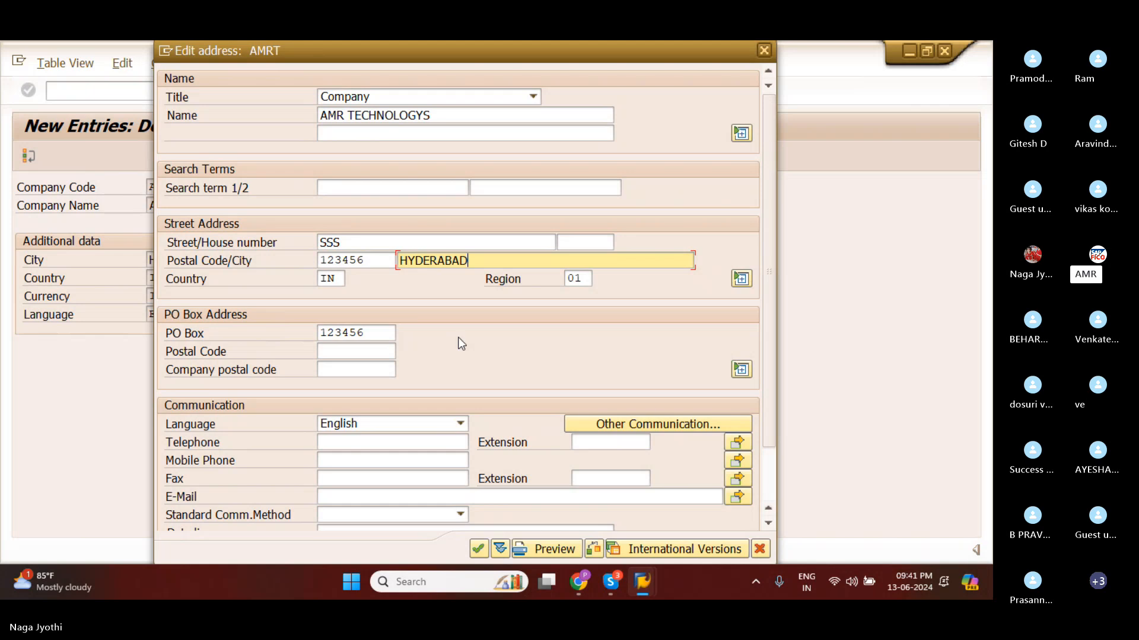
# Fill in the postal code of the PO box address and confirm the address data of company code AMRT.
pyautogui.click(334, 353)
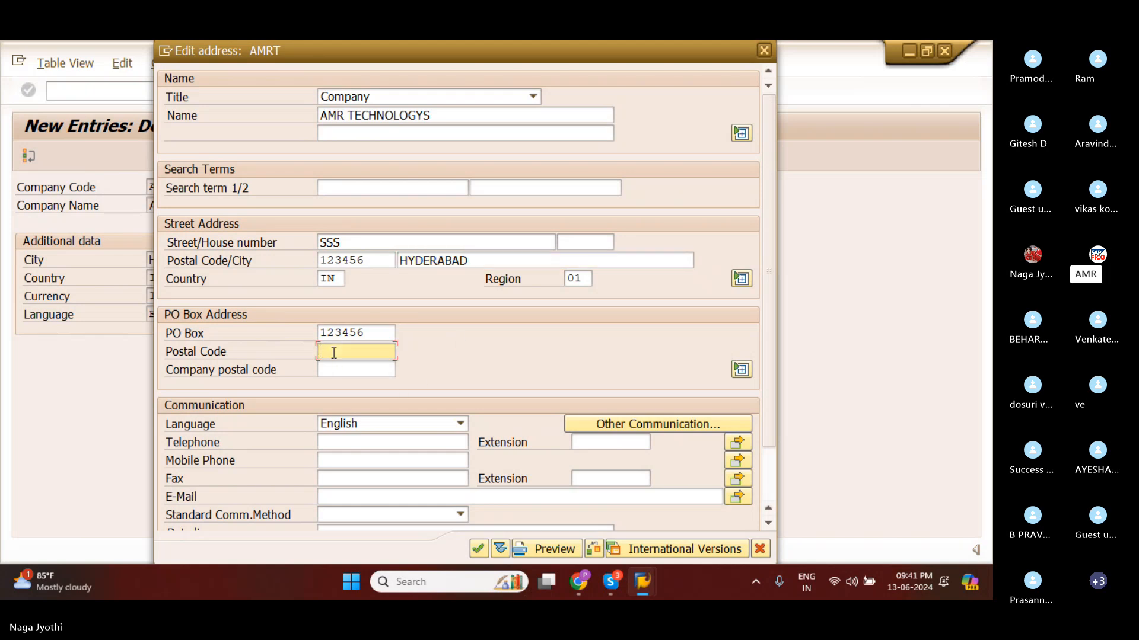
pyautogui.write('5412')
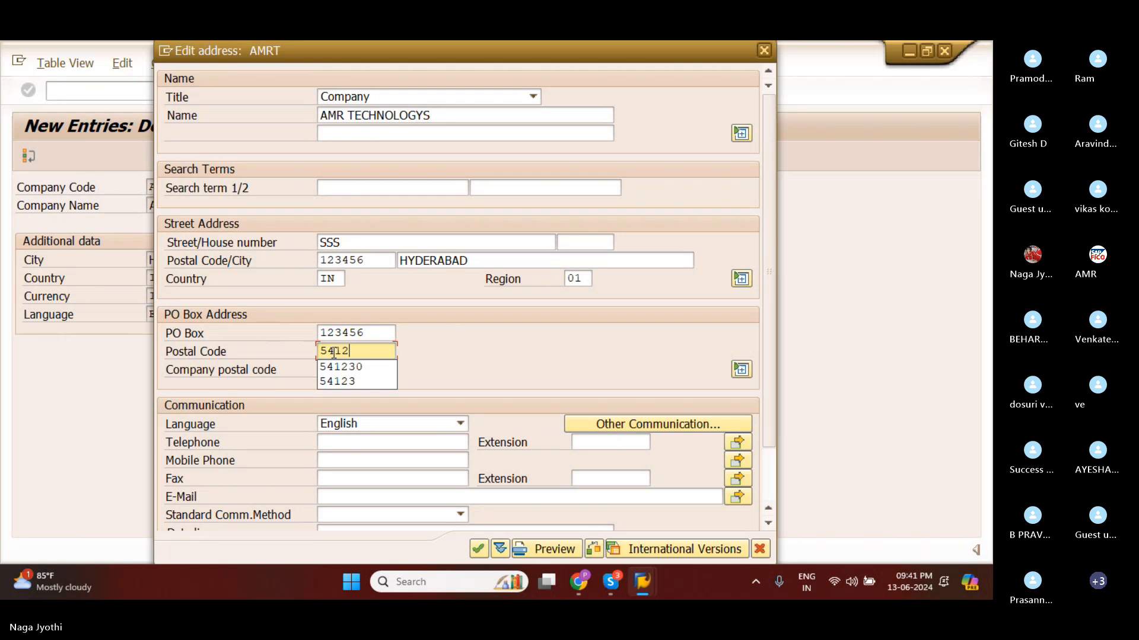
pyautogui.write('31')
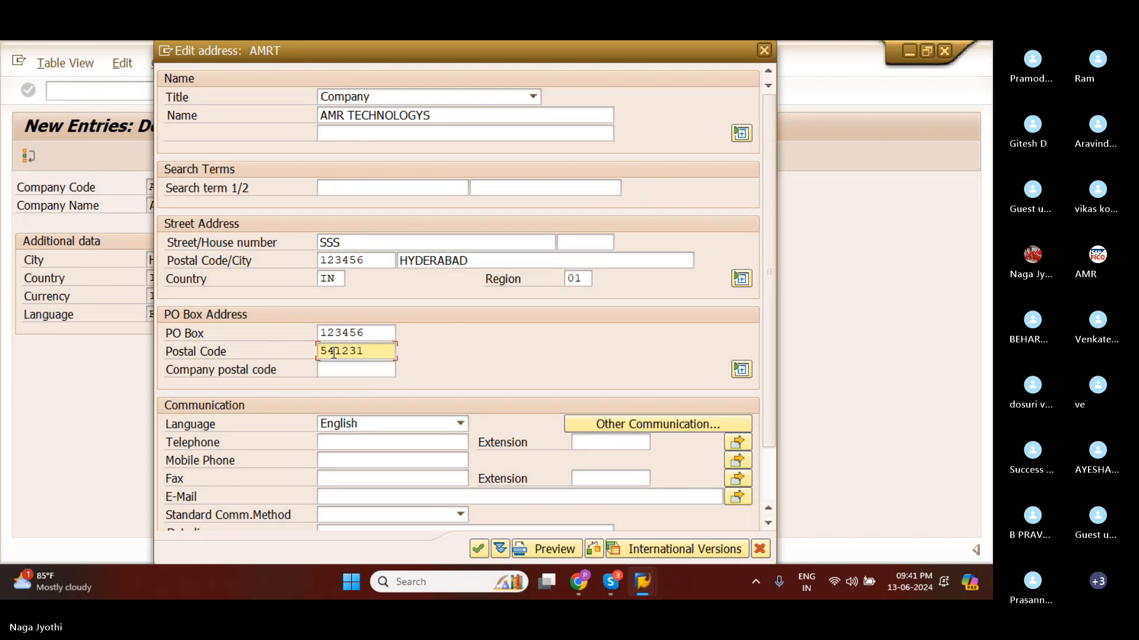
pyautogui.scroll(-1, 370, 457)
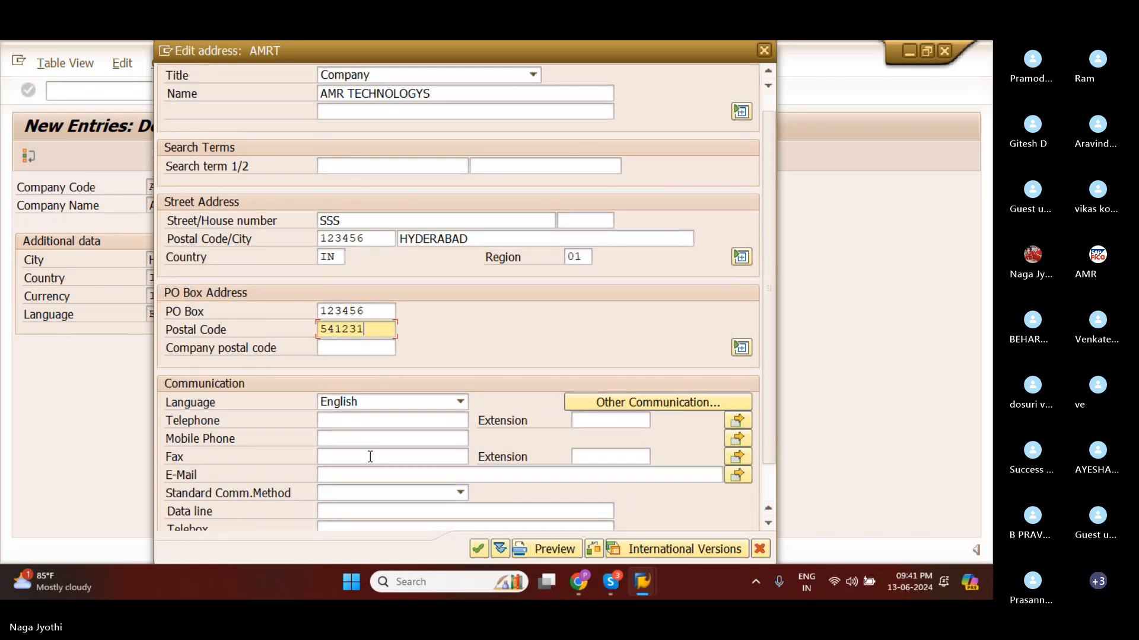
pyautogui.scroll(-1, 370, 457)
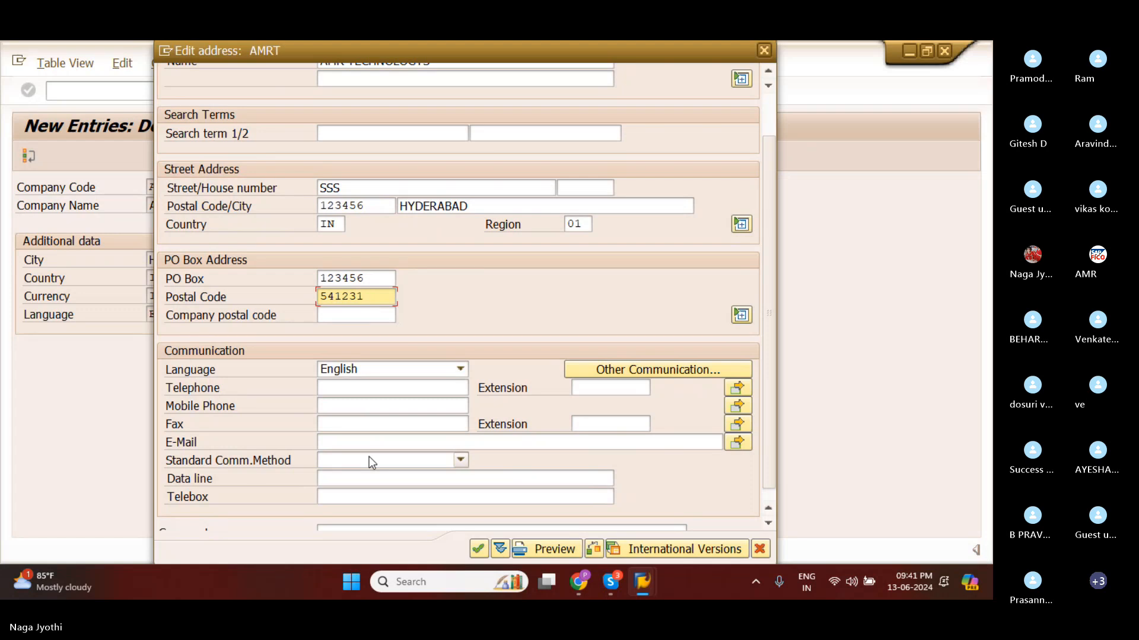
pyautogui.scroll(-1, 369, 457)
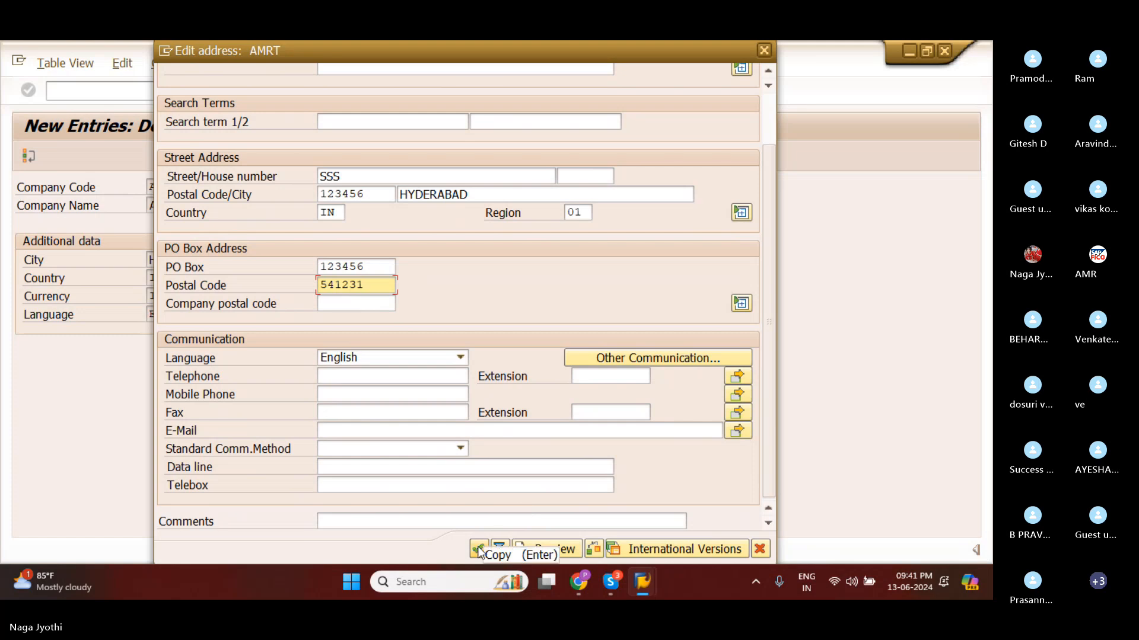
pyautogui.click(788, 327)
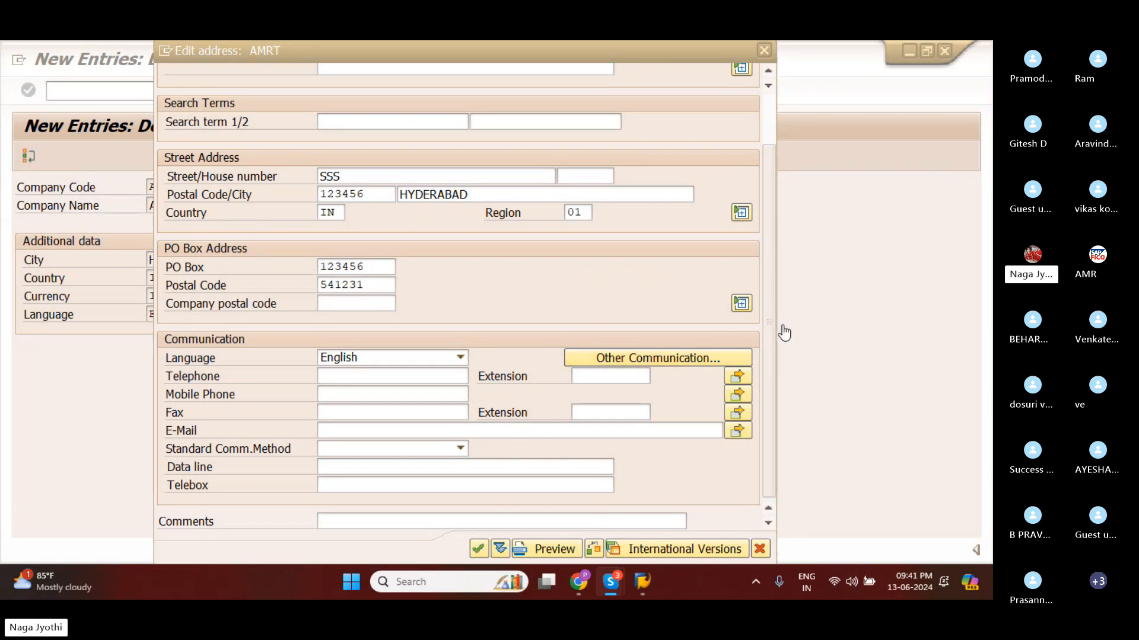
pyautogui.click(480, 552)
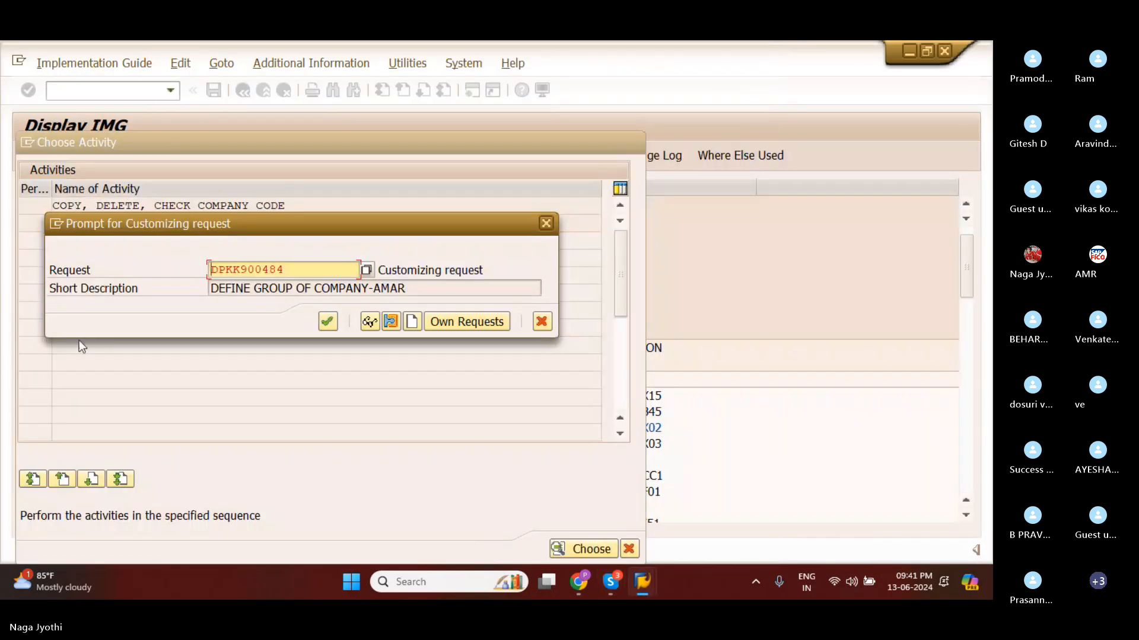
# Create a customizing request with the short description DEFINE COMPANY CODE-AMAR and save the company code entry under it.
pyautogui.click(412, 323)
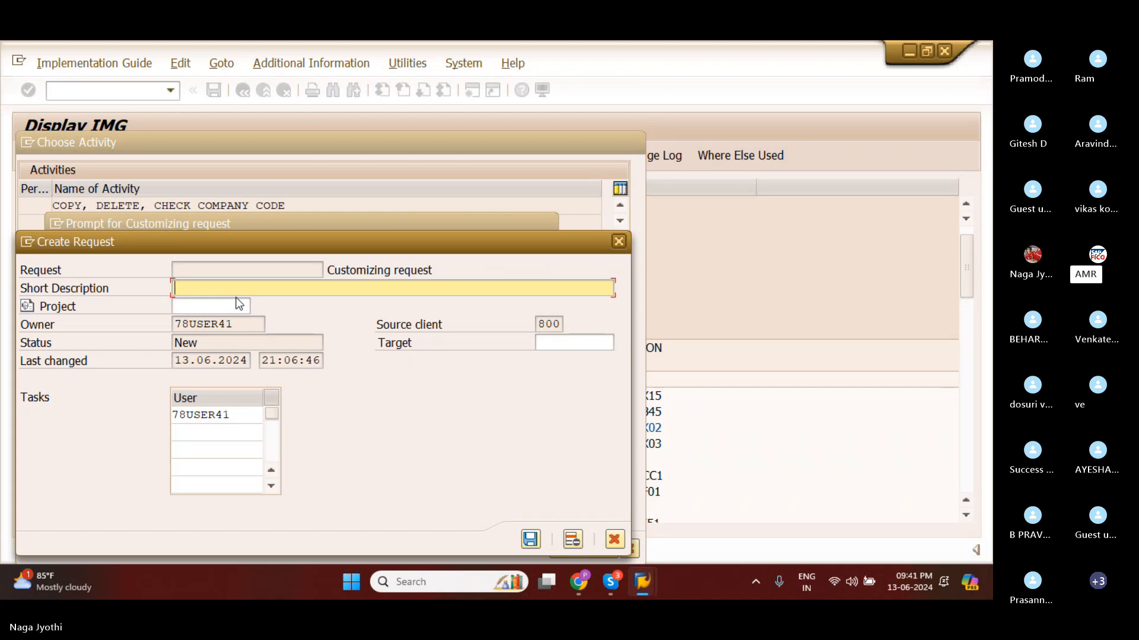
pyautogui.write('DEFINE CO')
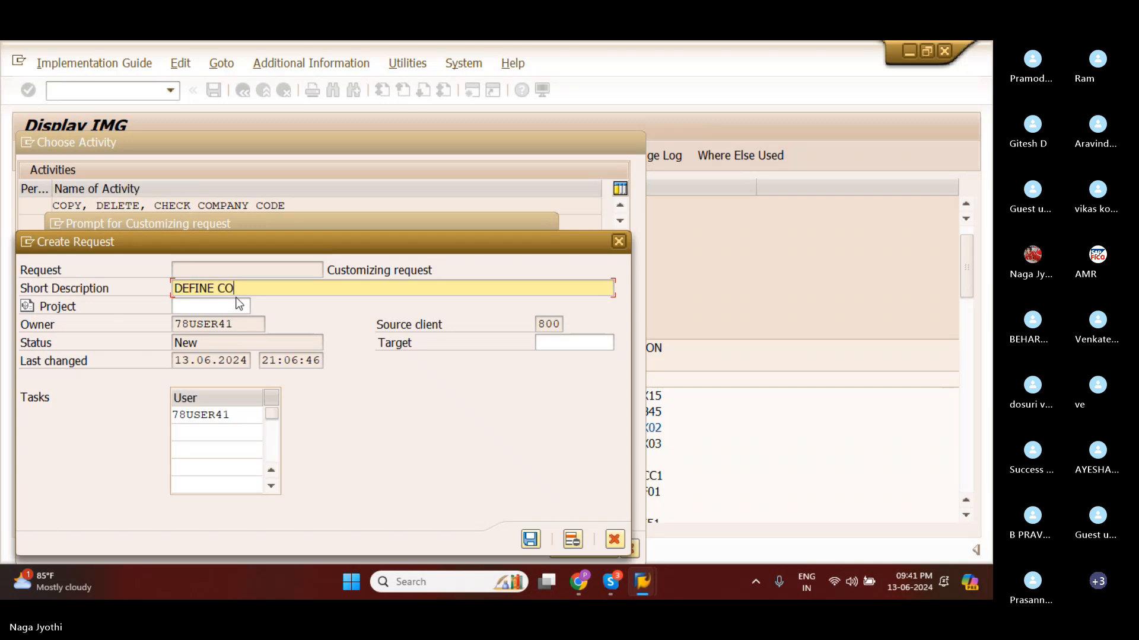
pyautogui.write('MAPNY')
pyautogui.press('BackSpace')
pyautogui.press('BackSpace')
pyautogui.press('BackSpace')
pyautogui.press('BackSpace')
pyautogui.write('PANY CODE-AM')
pyautogui.moveTo(237, 325); pyautogui.dragTo(189, 325)
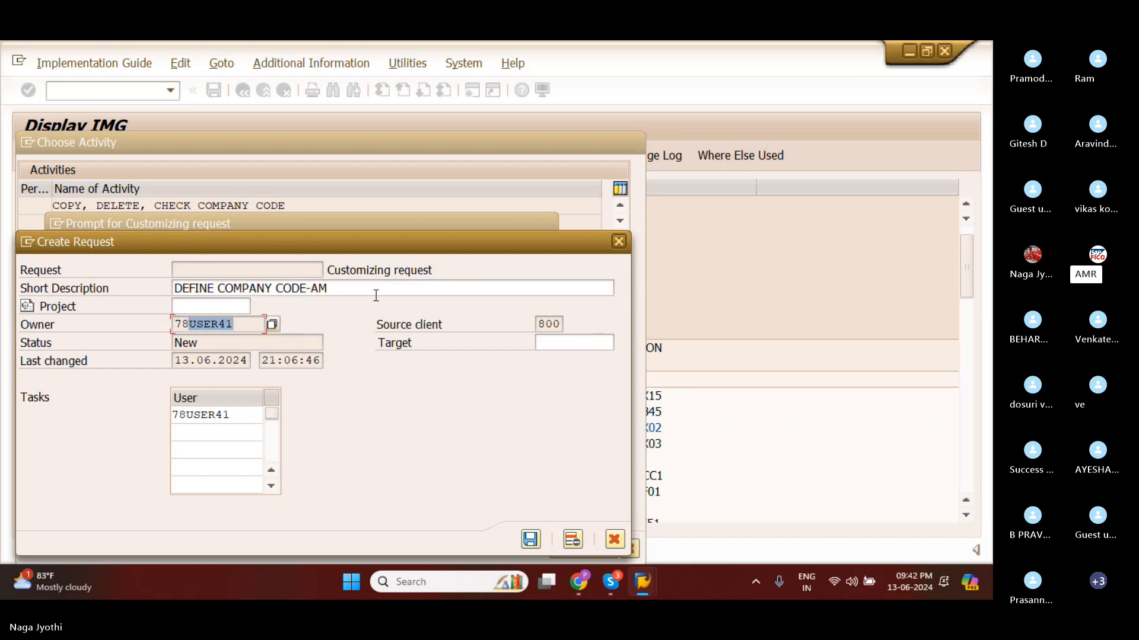
pyautogui.click(332, 290)
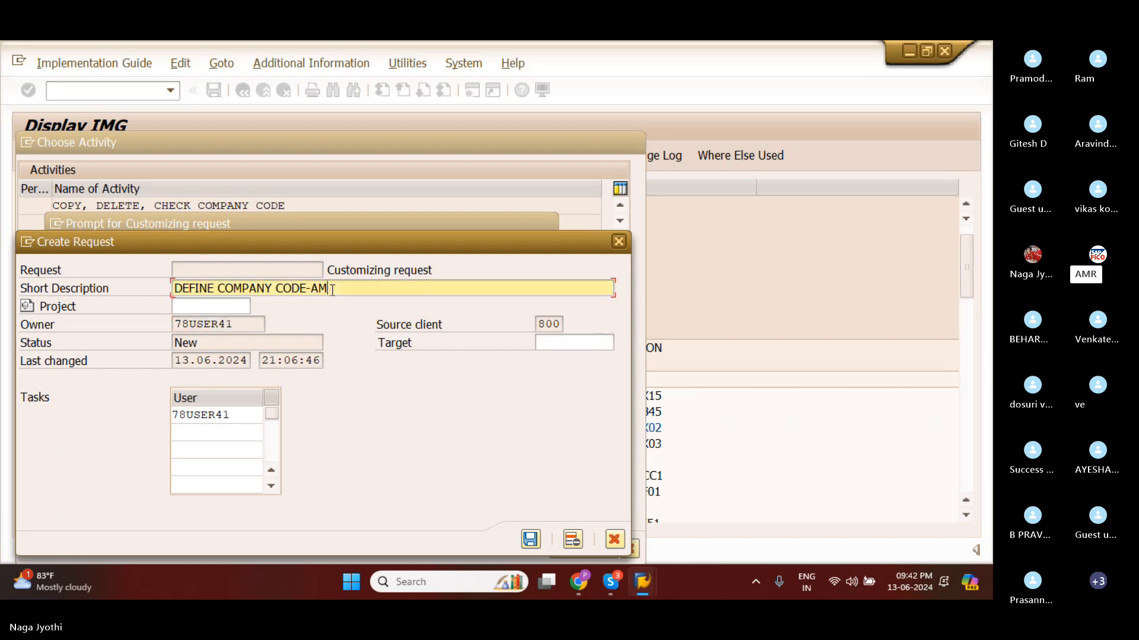
pyautogui.write('AR')
pyautogui.click(529, 540)
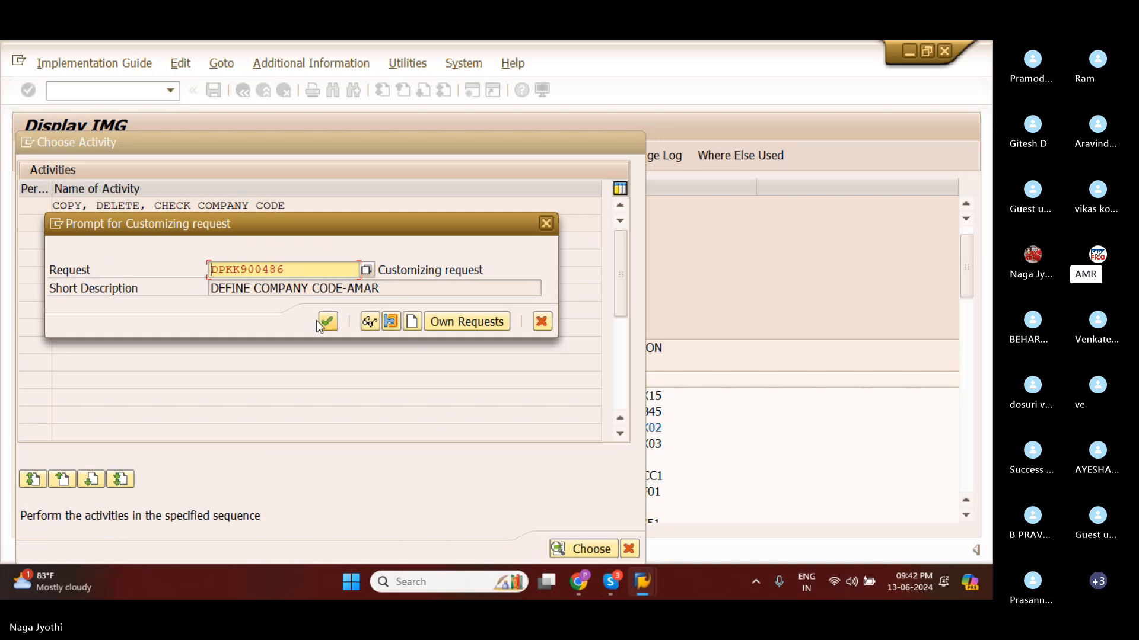
pyautogui.click(328, 323)
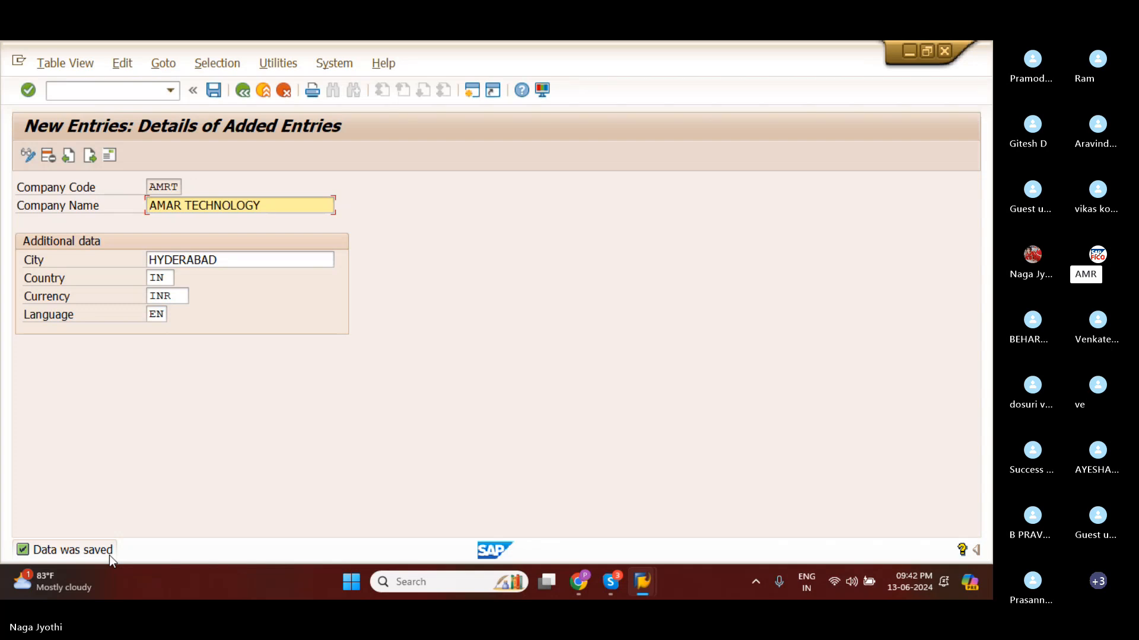
# Highlight the currency of company code AMRT, and switch to the Skype window showing the Enterprise Structure list of activities.
pyautogui.click(163, 296)
pyautogui.moveTo(164, 297); pyautogui.dragTo(149, 304)
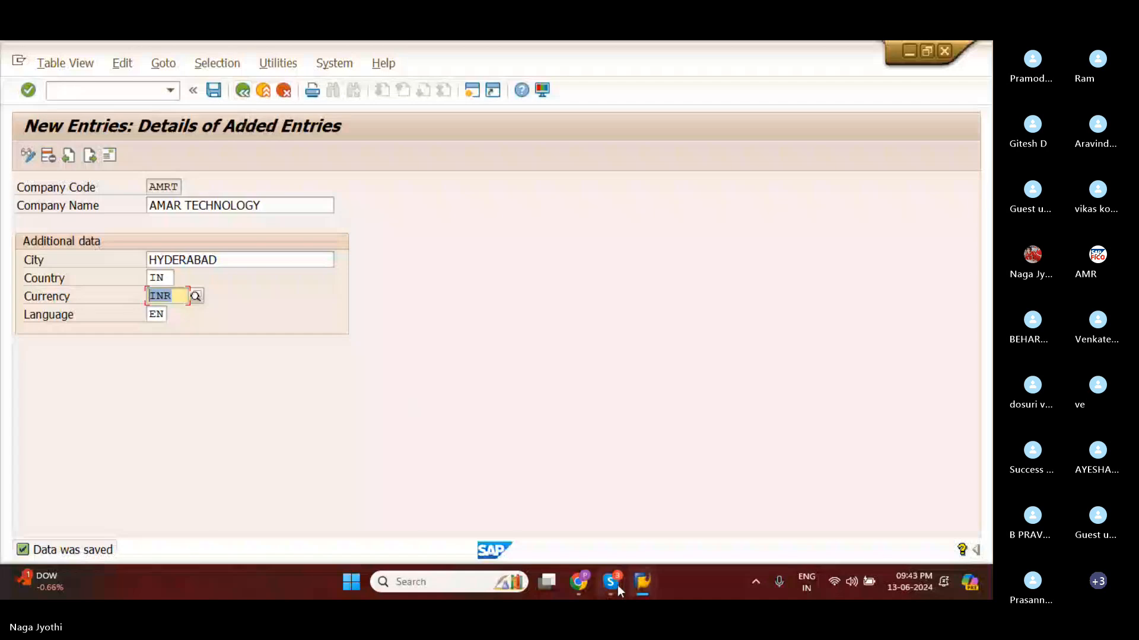
pyautogui.moveTo(618, 585)
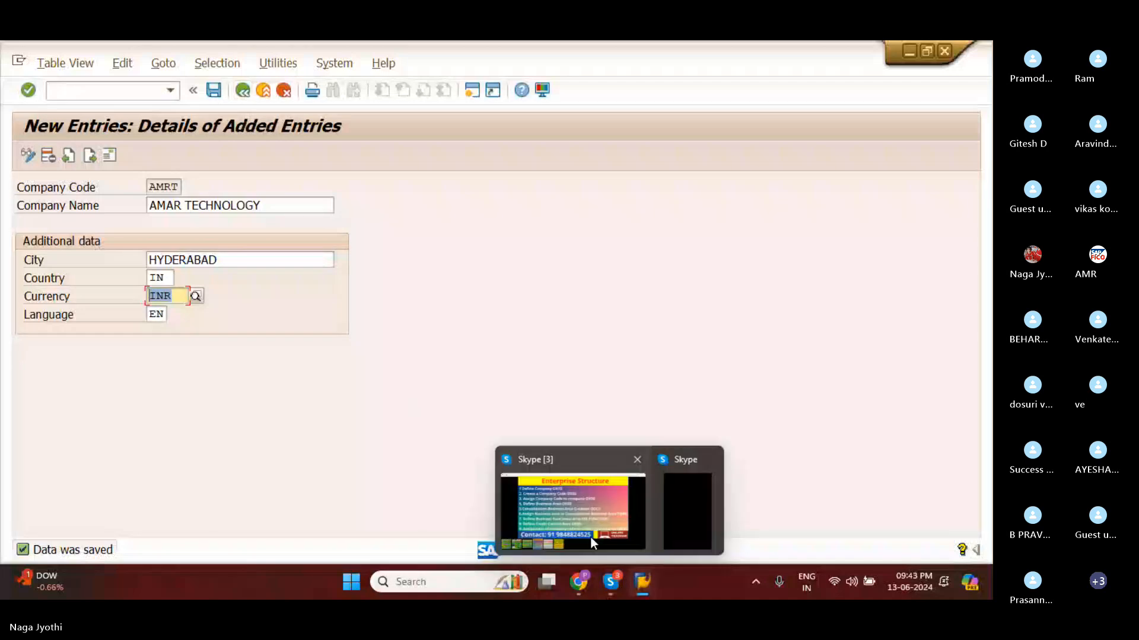
pyautogui.click(589, 536)
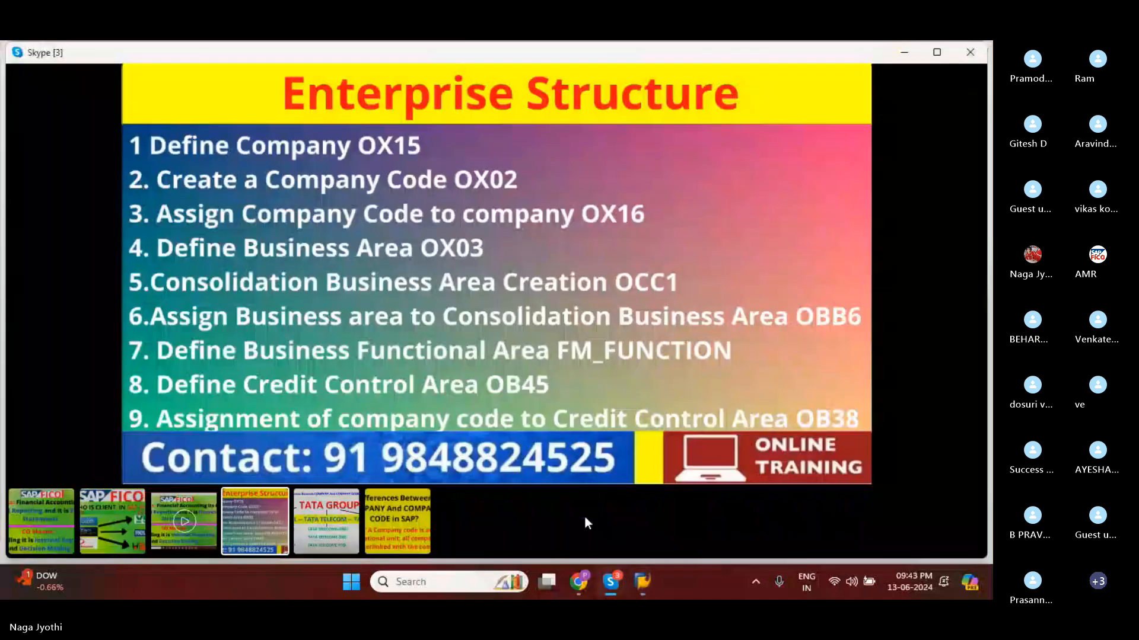
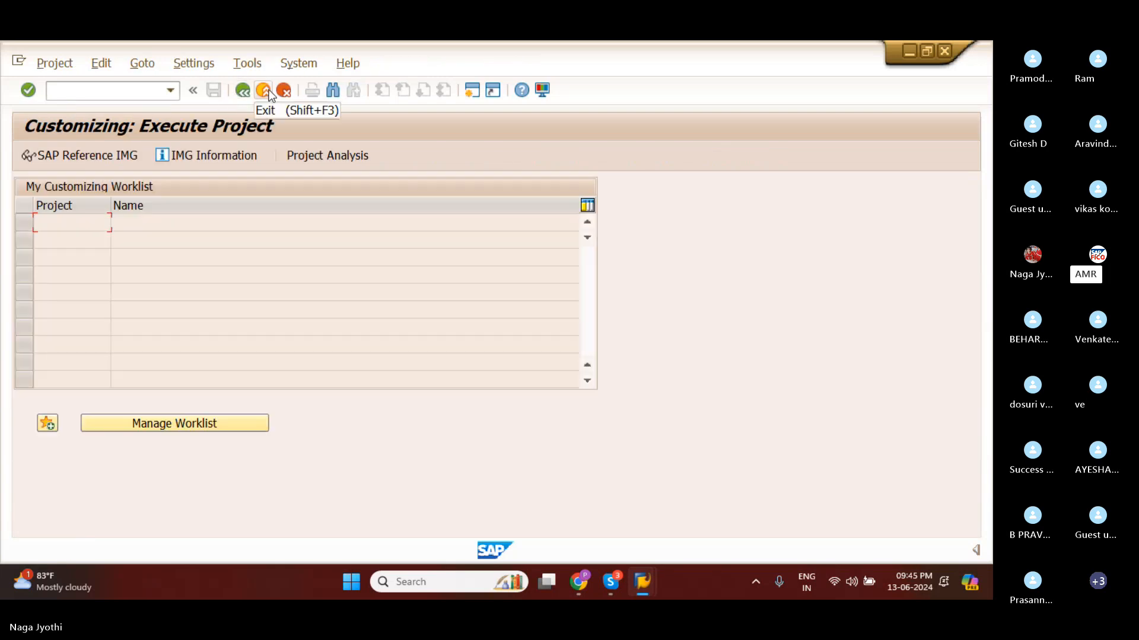
# Open the SAP Reference IMG and expand the Enterprise Structure node in the implementation guide.
pyautogui.click(76, 158)
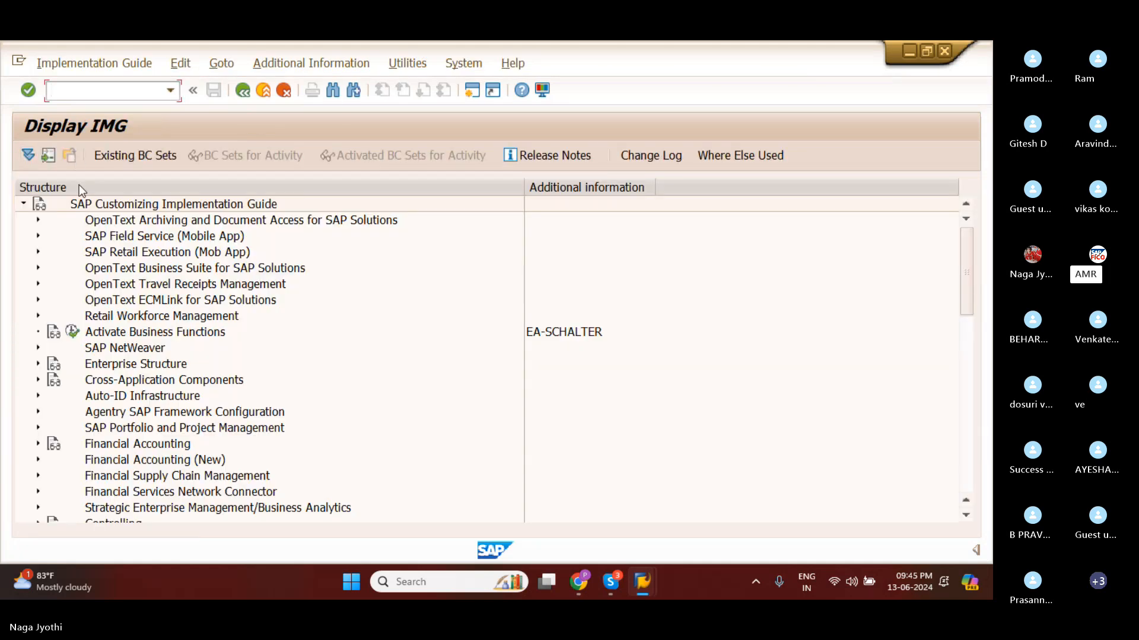
pyautogui.scroll(-1, 71, 437)
pyautogui.scroll(1, 72, 438)
pyautogui.click(40, 364)
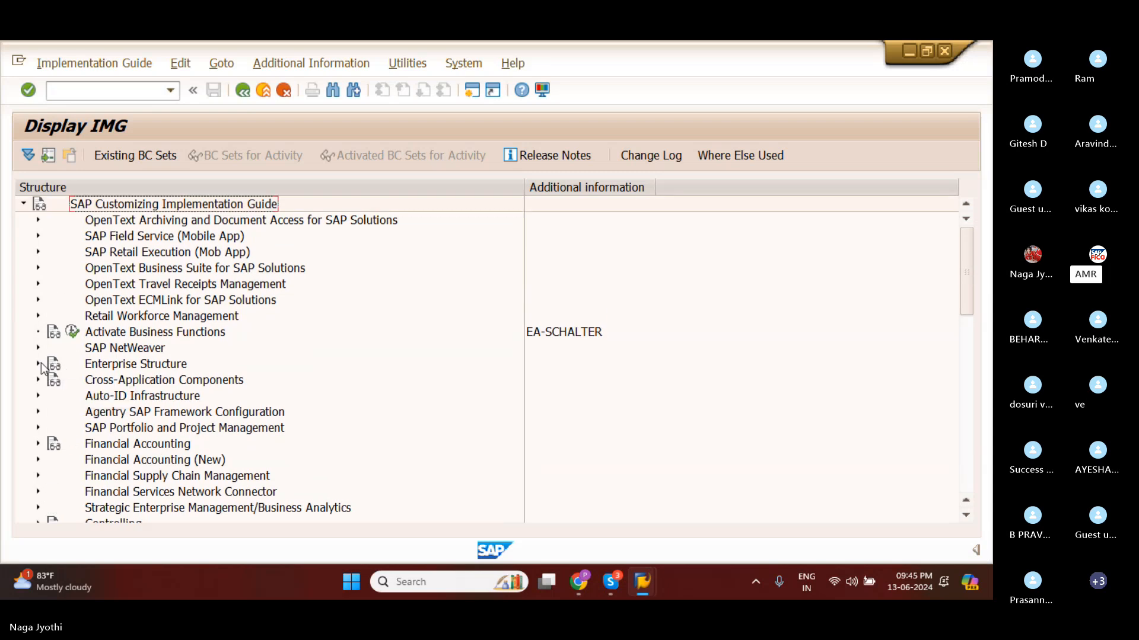
pyautogui.click(47, 365)
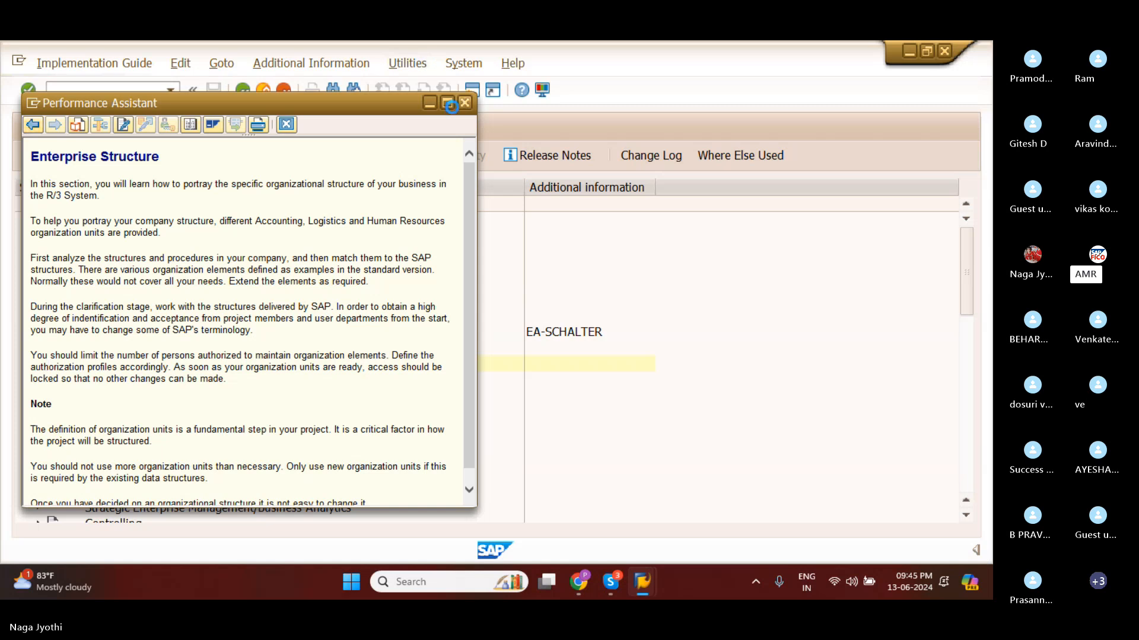
pyautogui.click(464, 102)
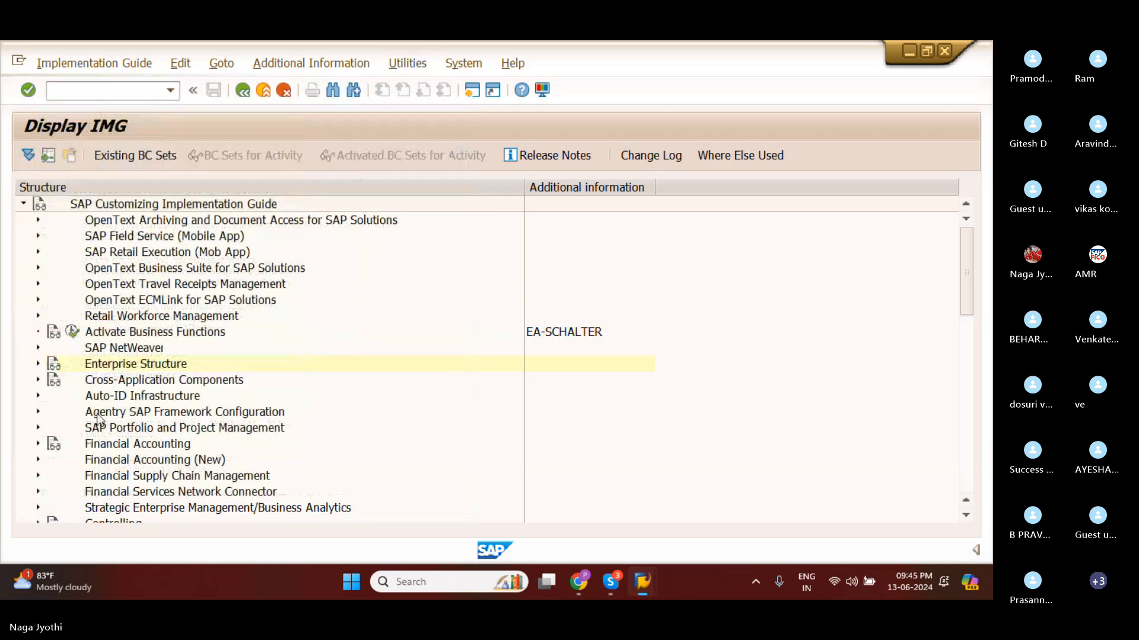
pyautogui.click(38, 363)
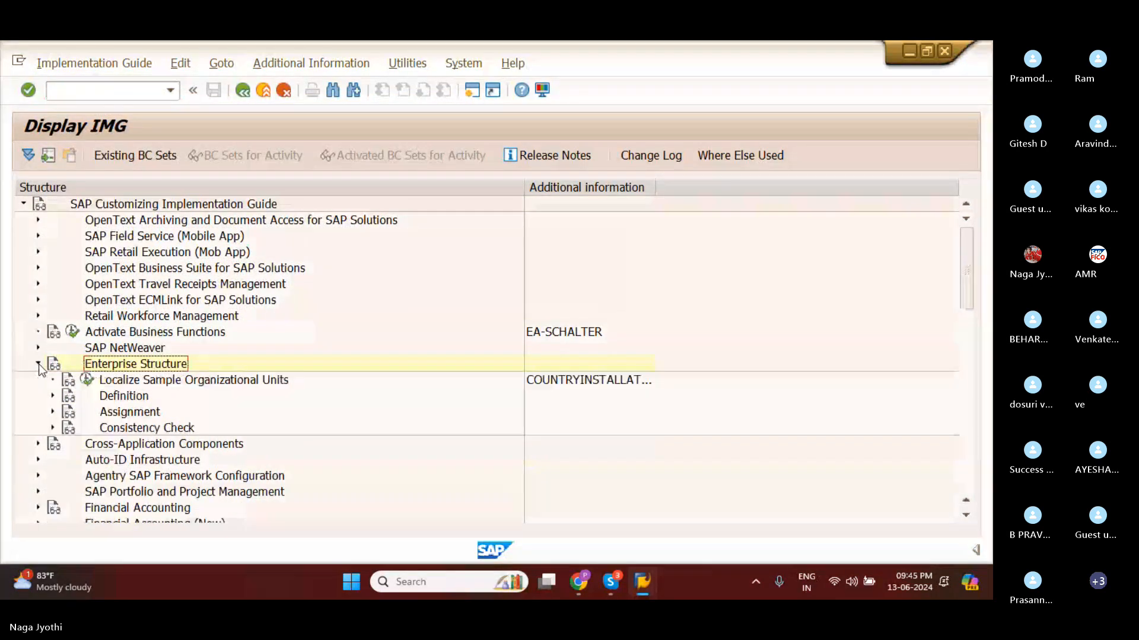
# Expand Assignment and its Financial Accounting node under Enterprise Structure, and widen the Additional information column.
pyautogui.click(53, 412)
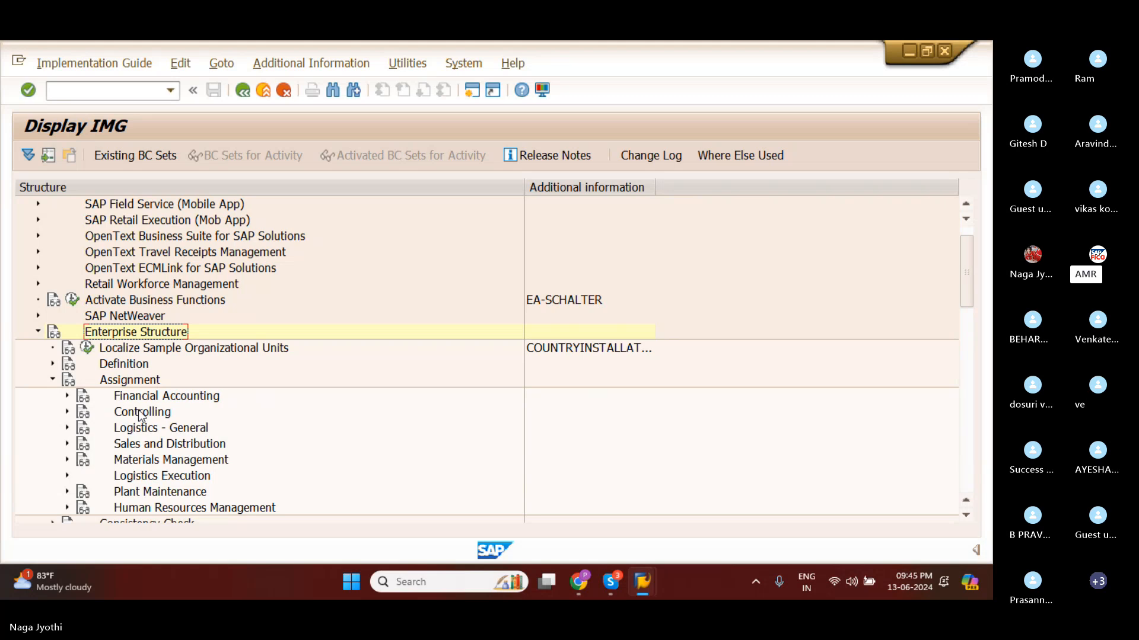
pyautogui.click(68, 397)
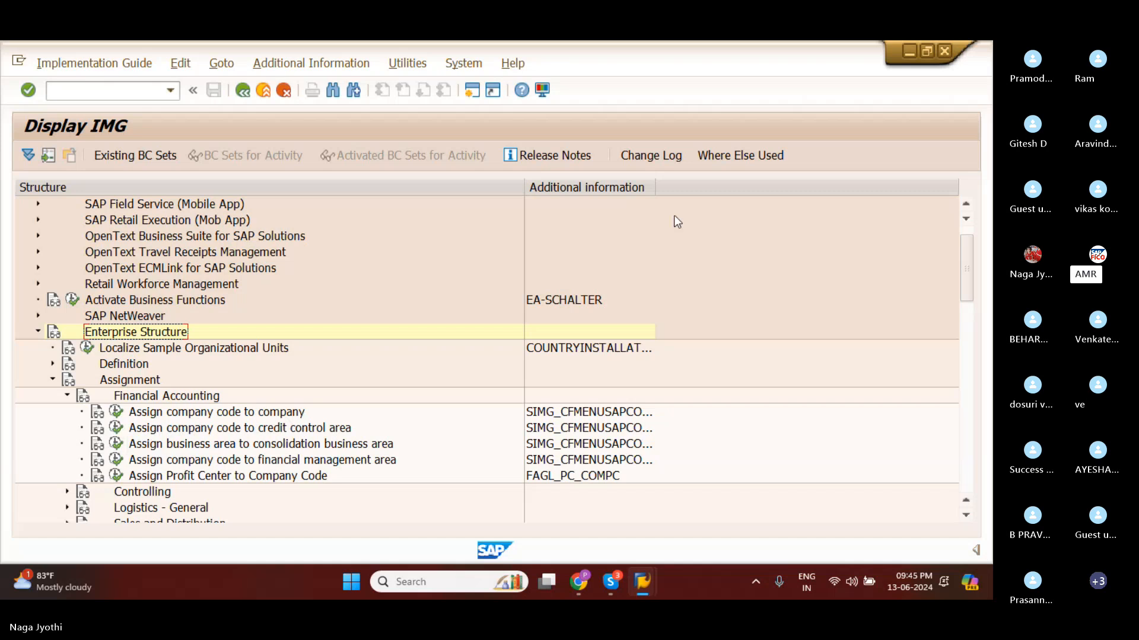
pyautogui.moveTo(655, 187); pyautogui.dragTo(748, 198)
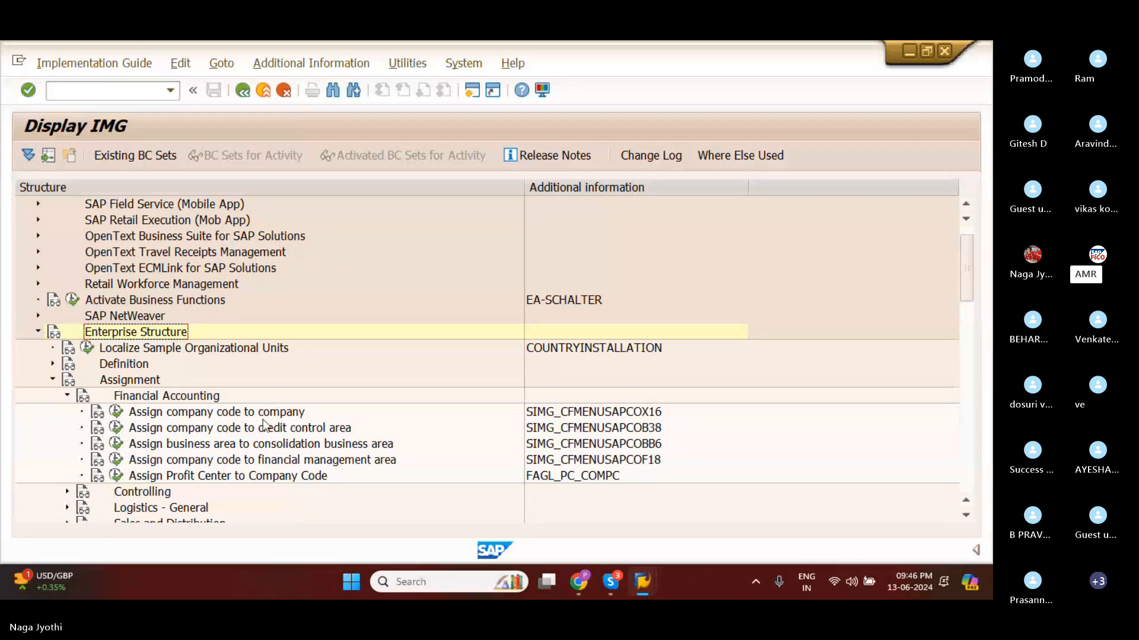
# Open the Assign company code to company activity and position the list at company code AMAT to reach the AMRT entry.
pyautogui.click(119, 412)
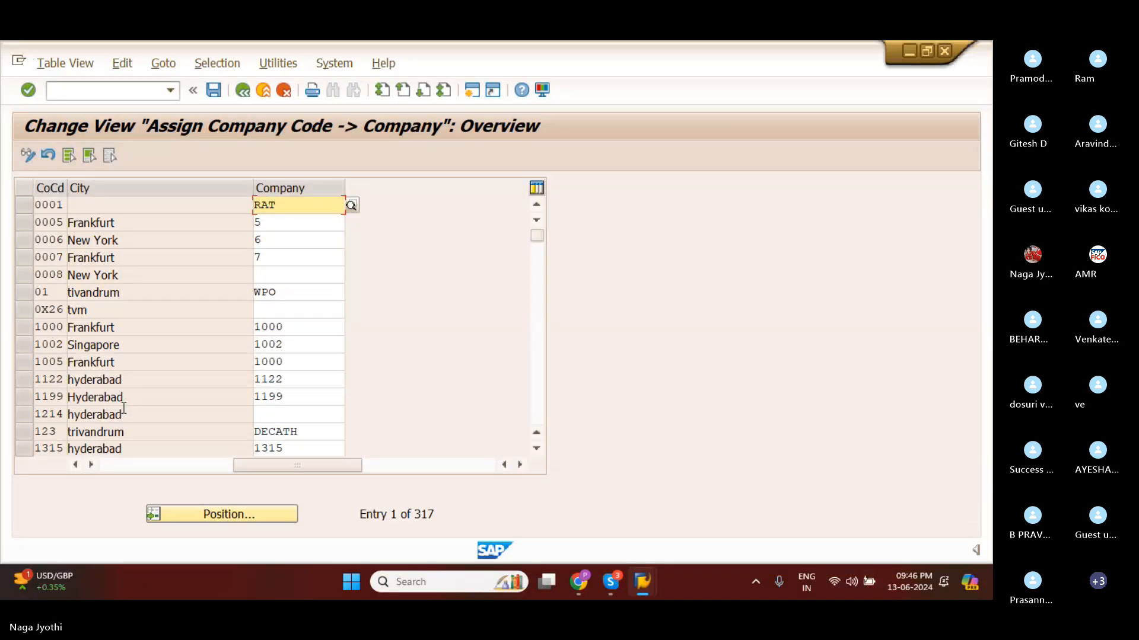
pyautogui.click(179, 514)
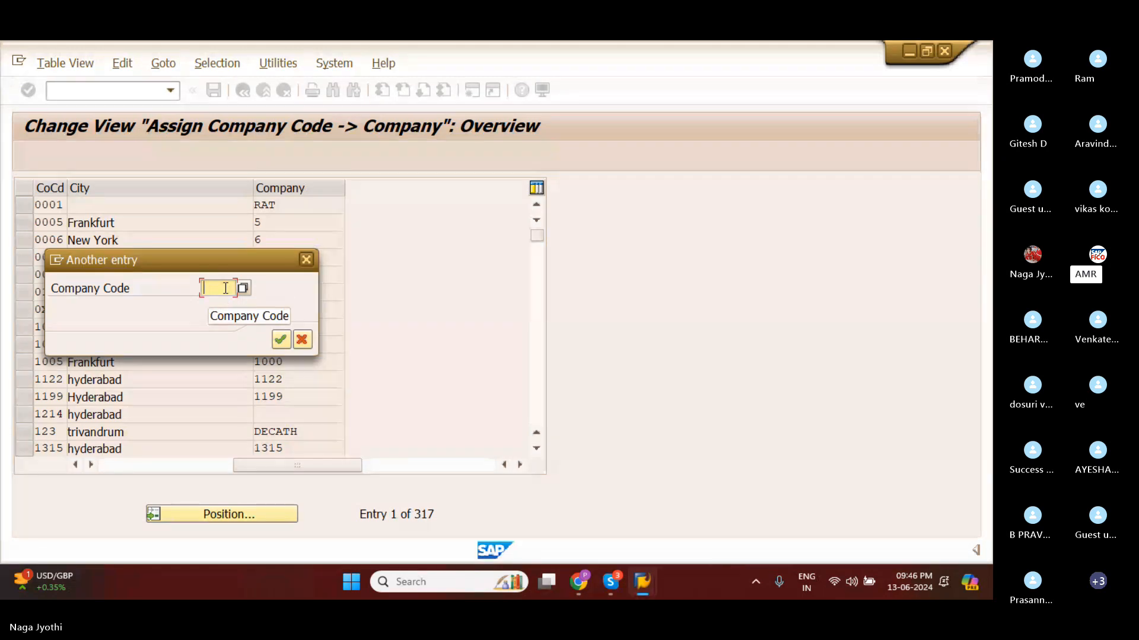
pyautogui.write('AM')
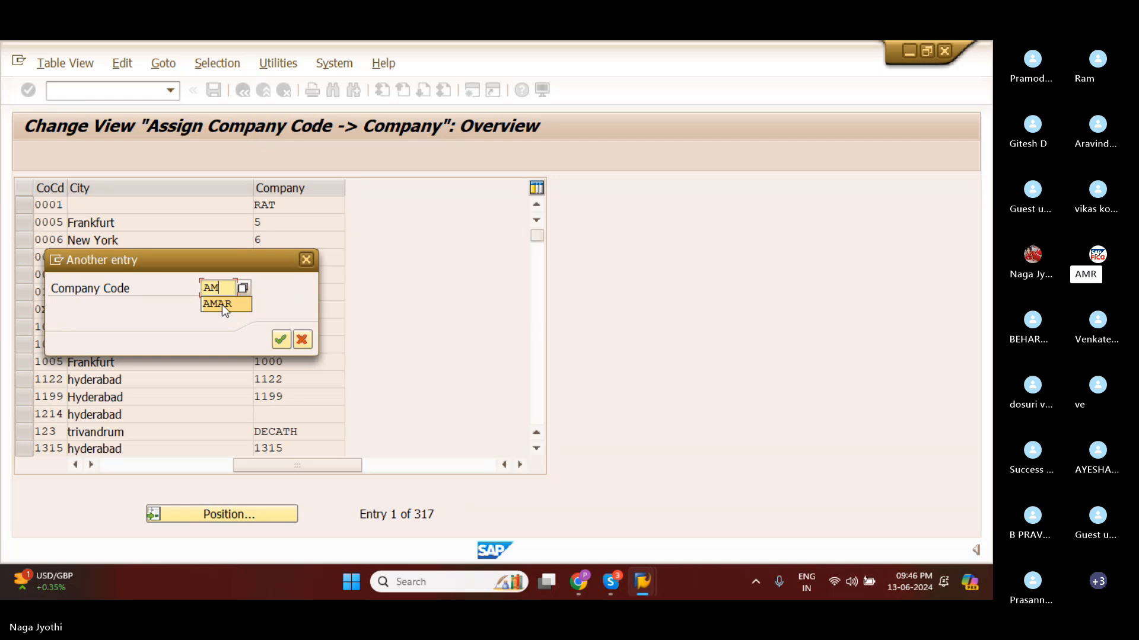
pyautogui.click(223, 305)
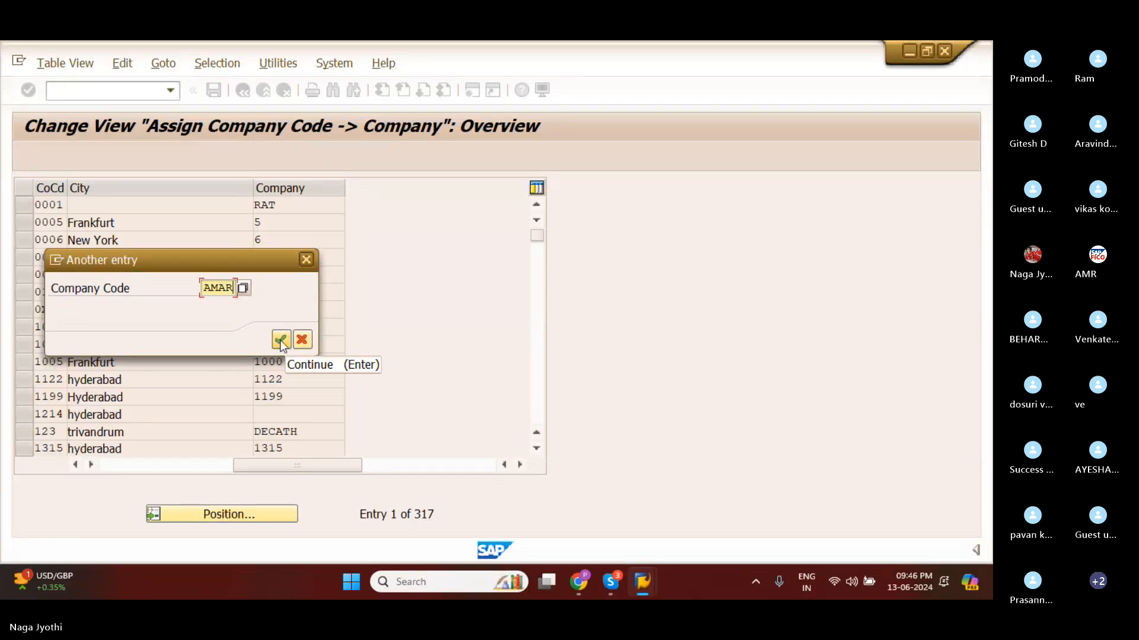
pyautogui.press('BackSpace')
pyautogui.press('BackSpace')
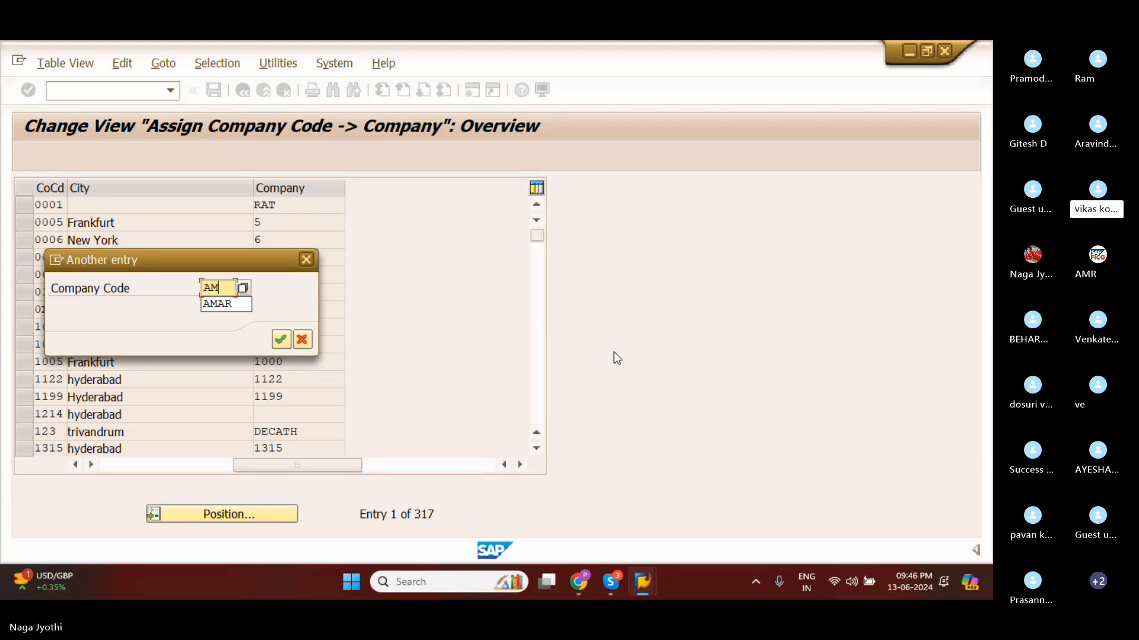
pyautogui.write('AT')
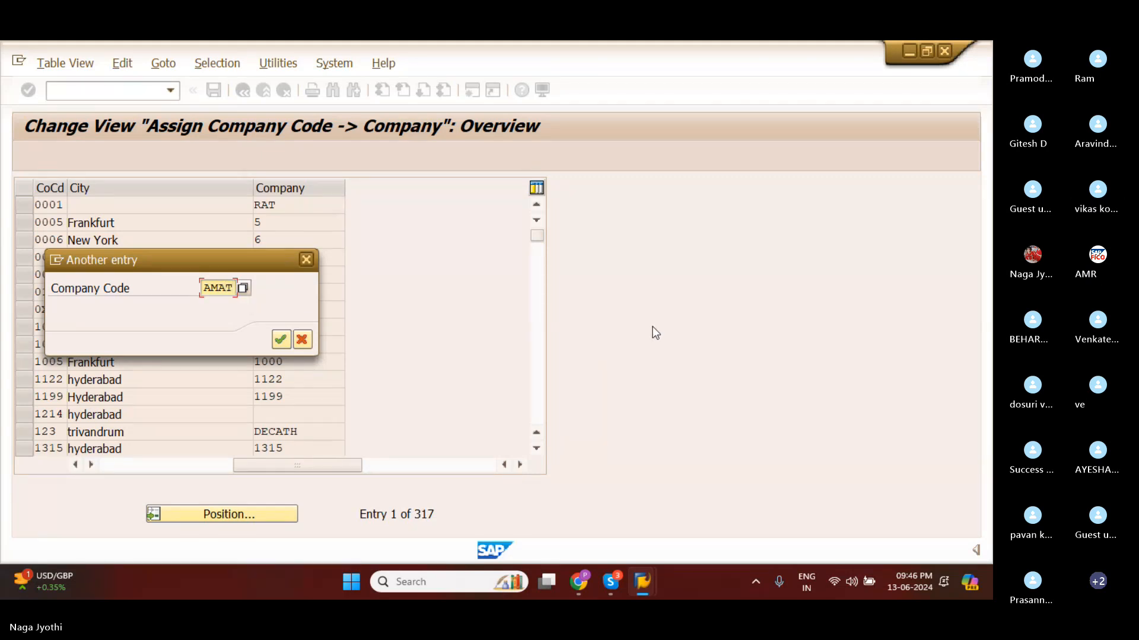
pyautogui.click(281, 341)
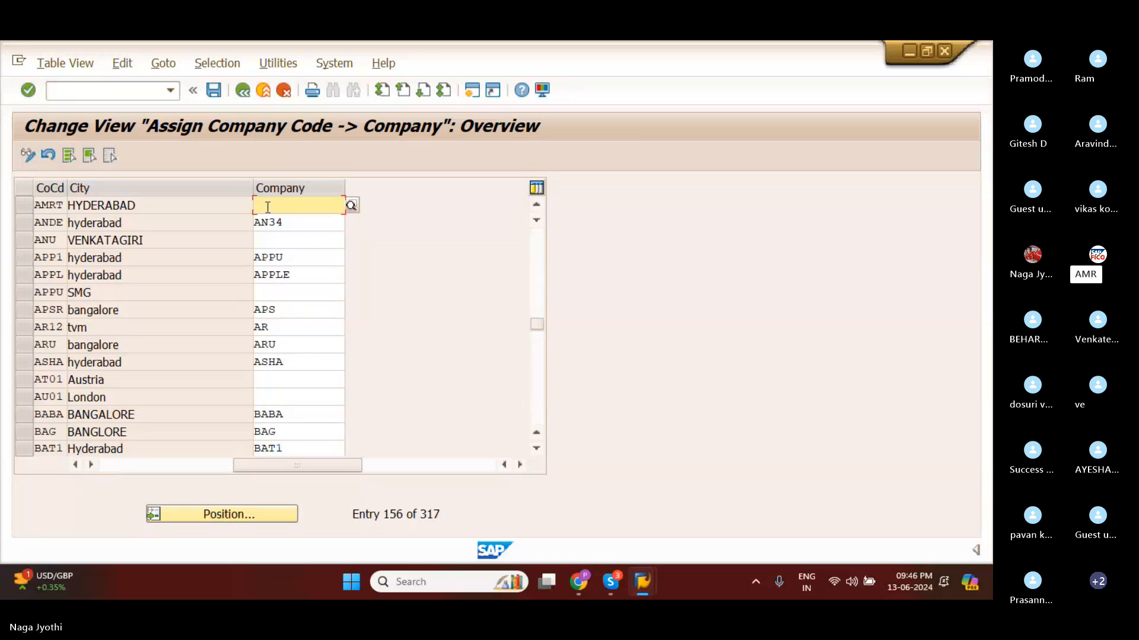
# Assign company AMAR to company code AMRT.
pyautogui.write('AMA')
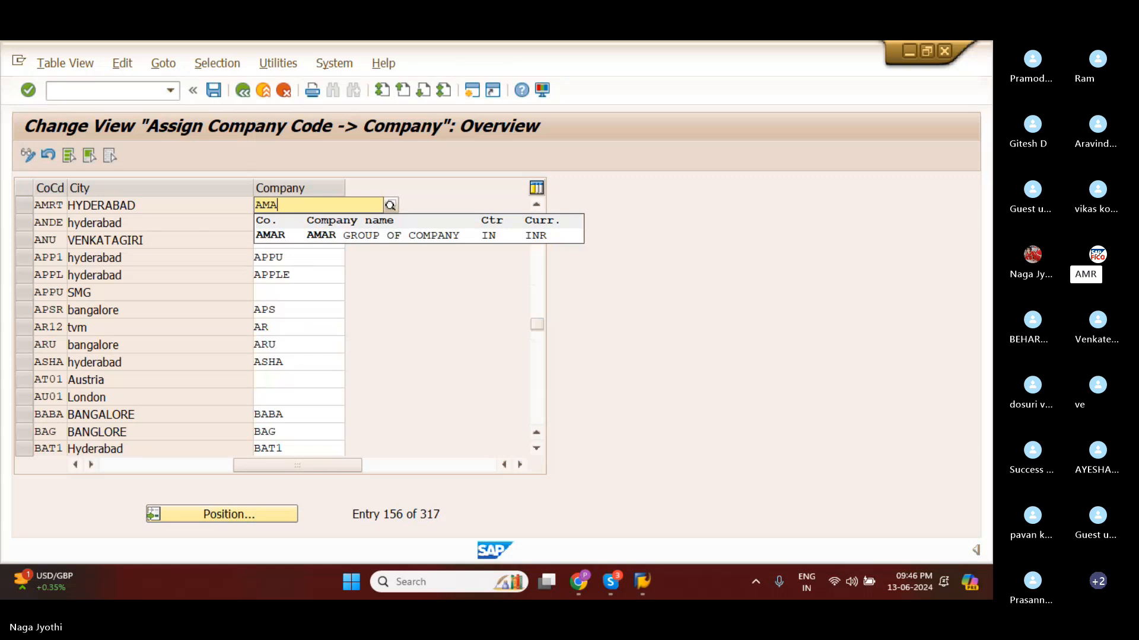
pyautogui.write('R')
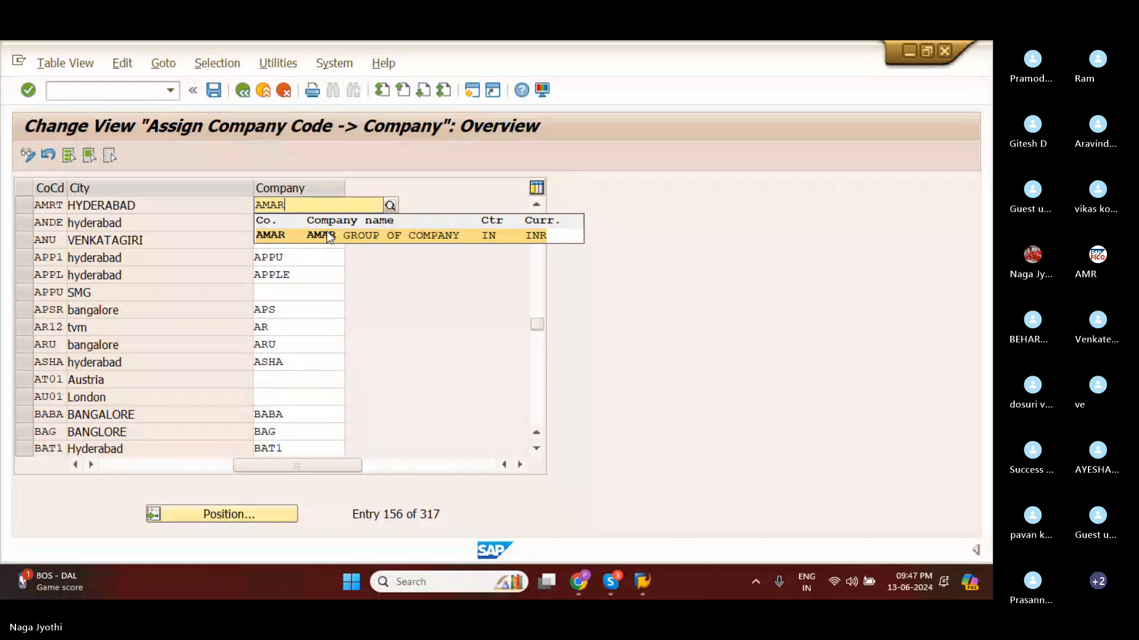
pyautogui.click(298, 236)
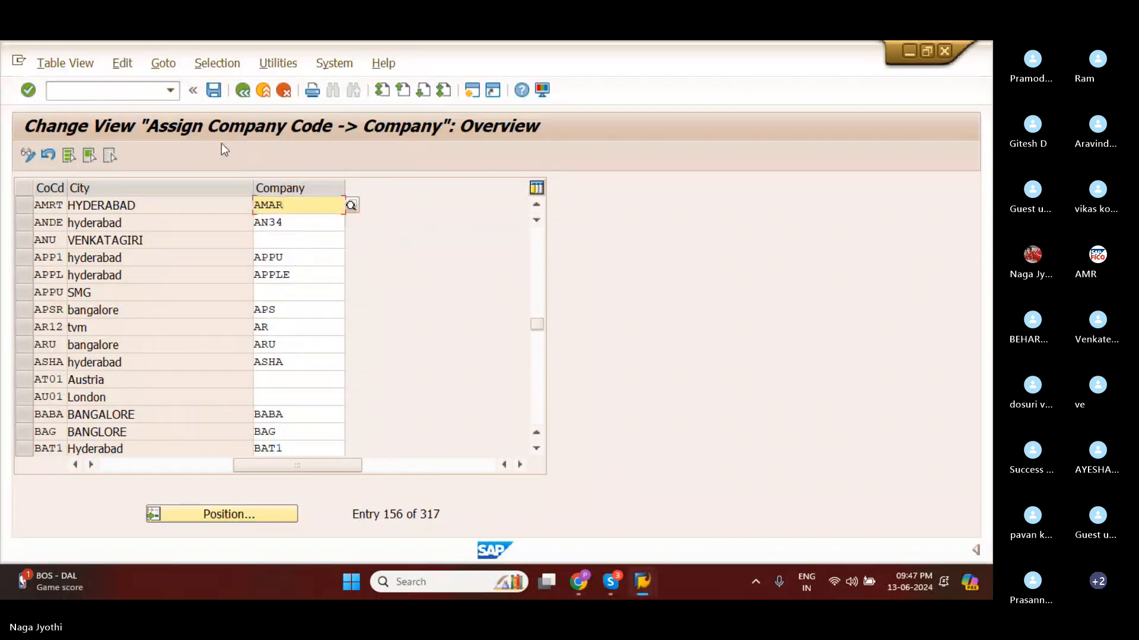
# Start saving the assignment and create a customizing request with the short description ASSIGN COMPANY CODE TO COMPANY.
pyautogui.click(214, 90)
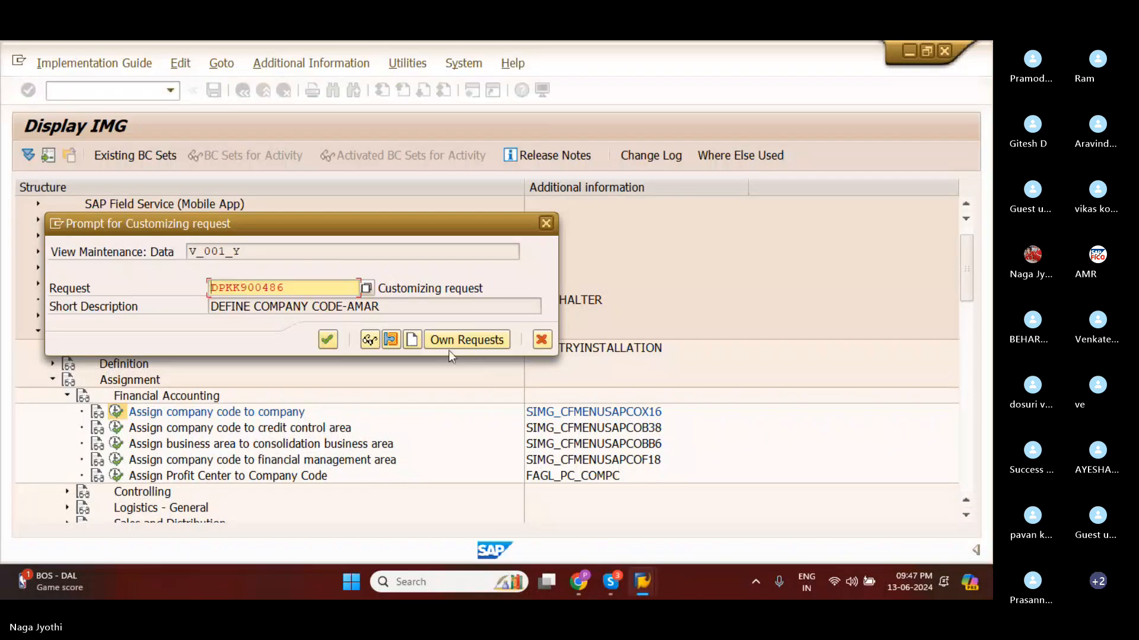
pyautogui.click(411, 340)
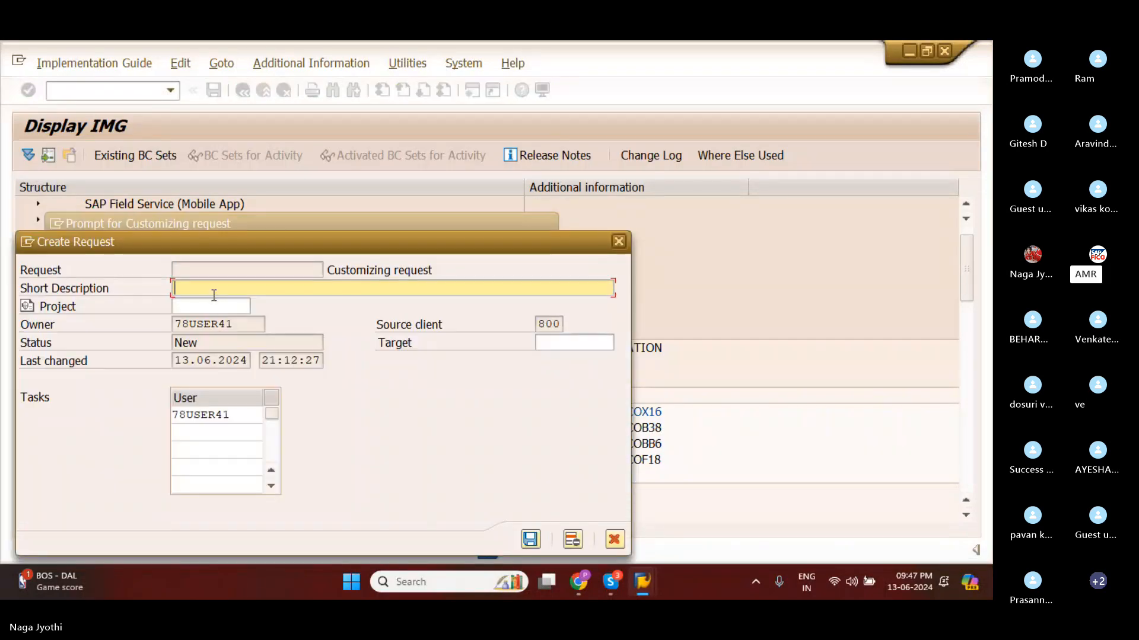
pyautogui.write('ASSIGN COMAPNY')
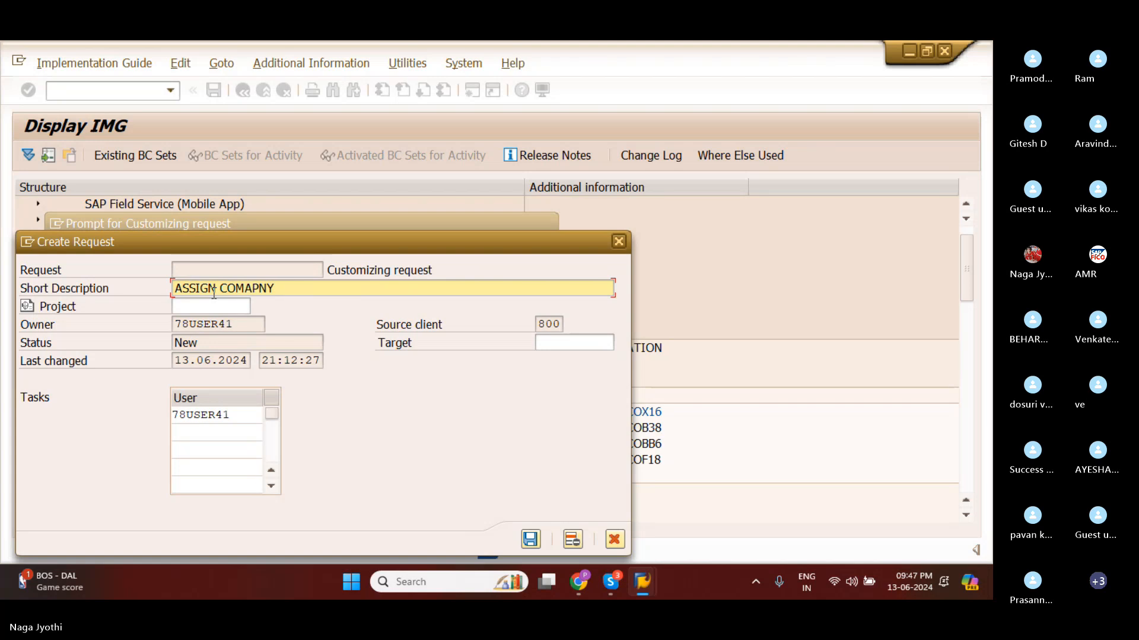
pyautogui.press('BackSpace')
pyautogui.press('BackSpace')
pyautogui.press('BackSpace')
pyautogui.press('BackSpace')
pyautogui.write('PANY CODE TO COMP')
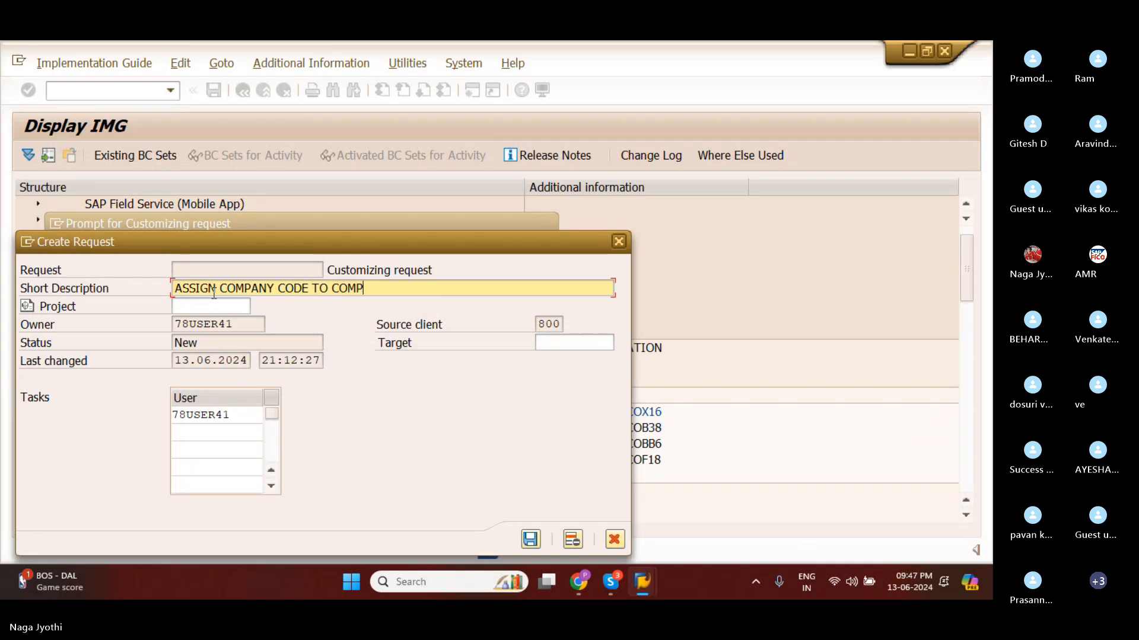
pyautogui.write('ANY')
pyautogui.click(530, 539)
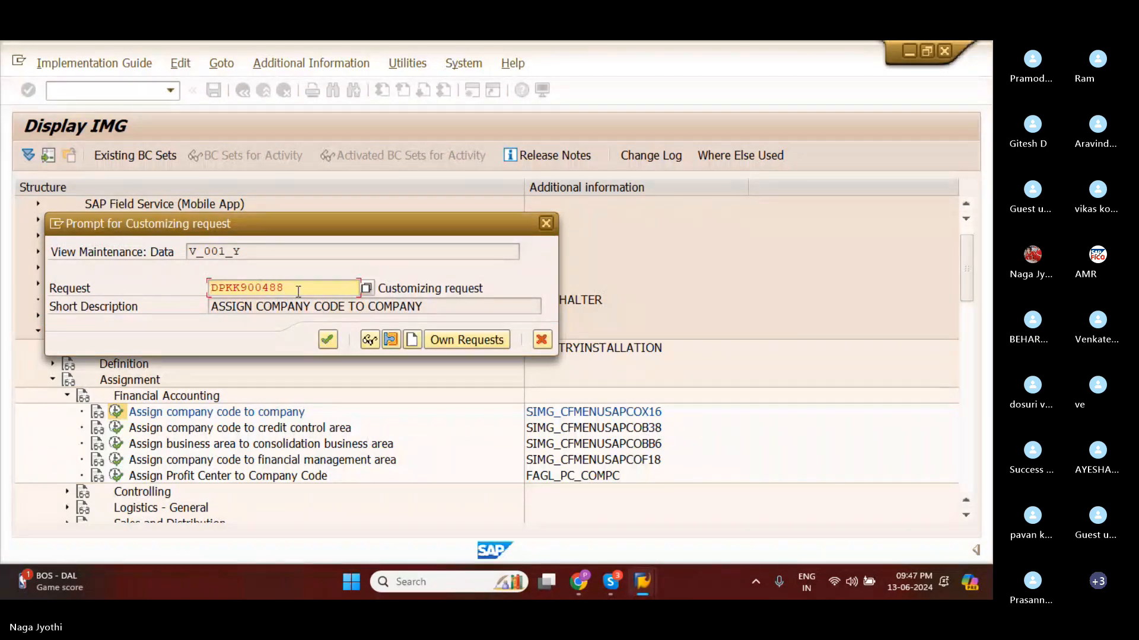
# Confirm the new customizing request to save the assignment, and highlight the AMRT row with its company AMAR.
pyautogui.moveTo(297, 290); pyautogui.dragTo(213, 289)
pyautogui.click(322, 293)
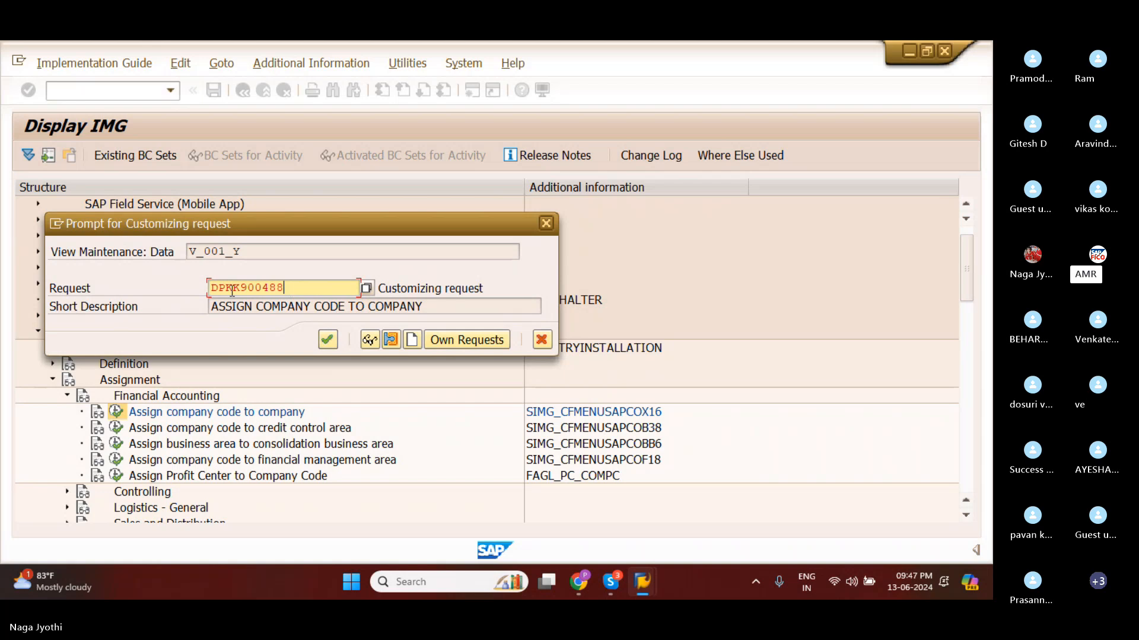
pyautogui.click(328, 341)
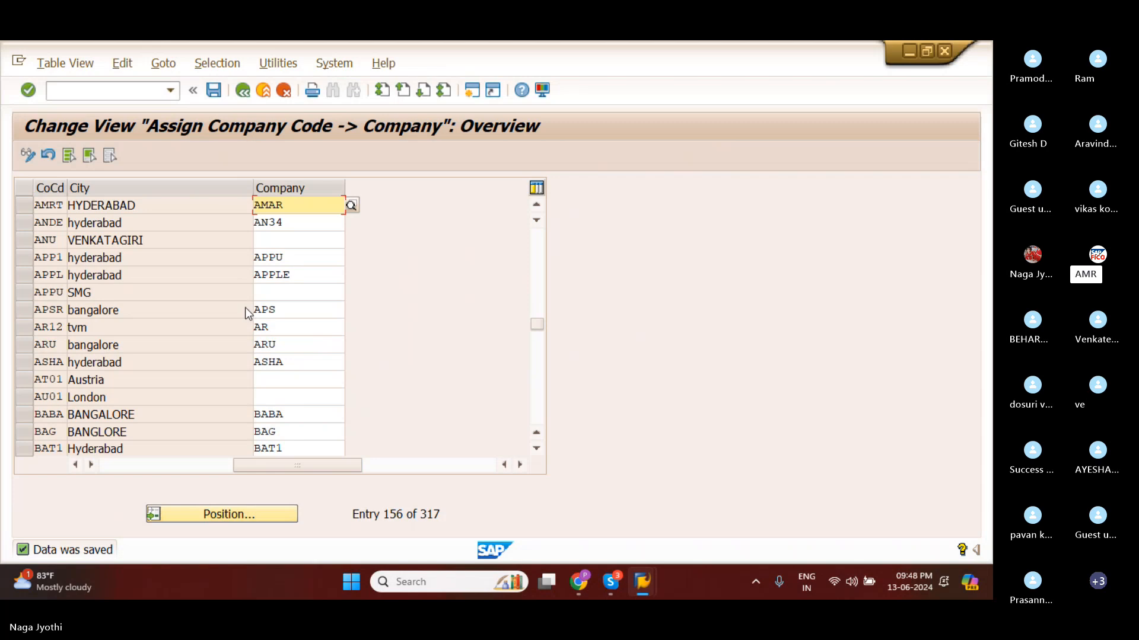
pyautogui.click(27, 211)
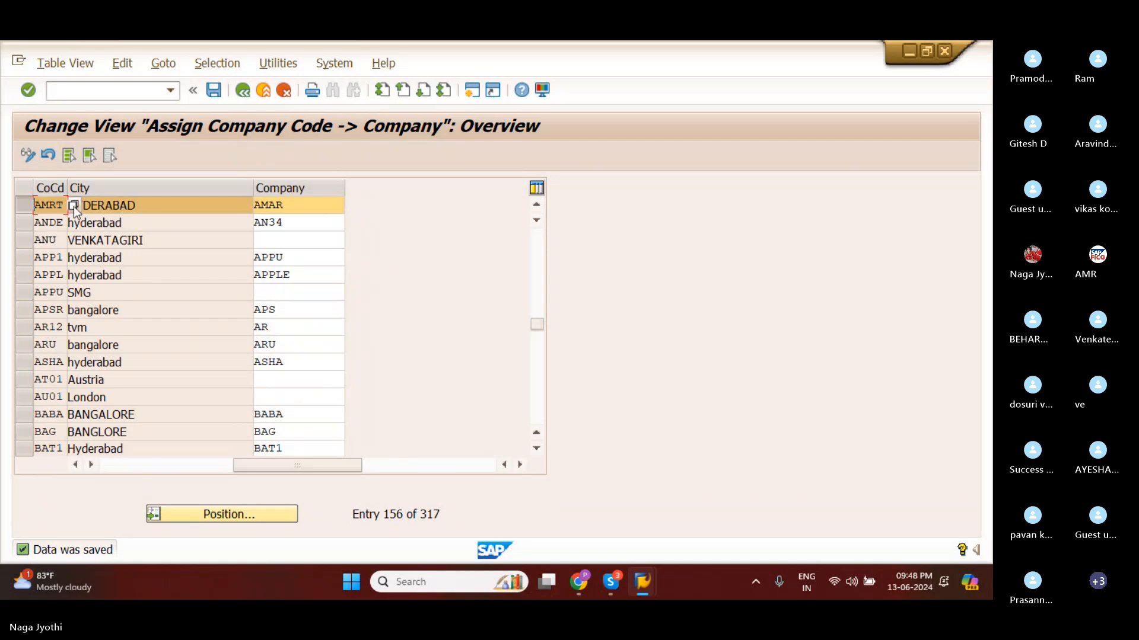
pyautogui.click(316, 204)
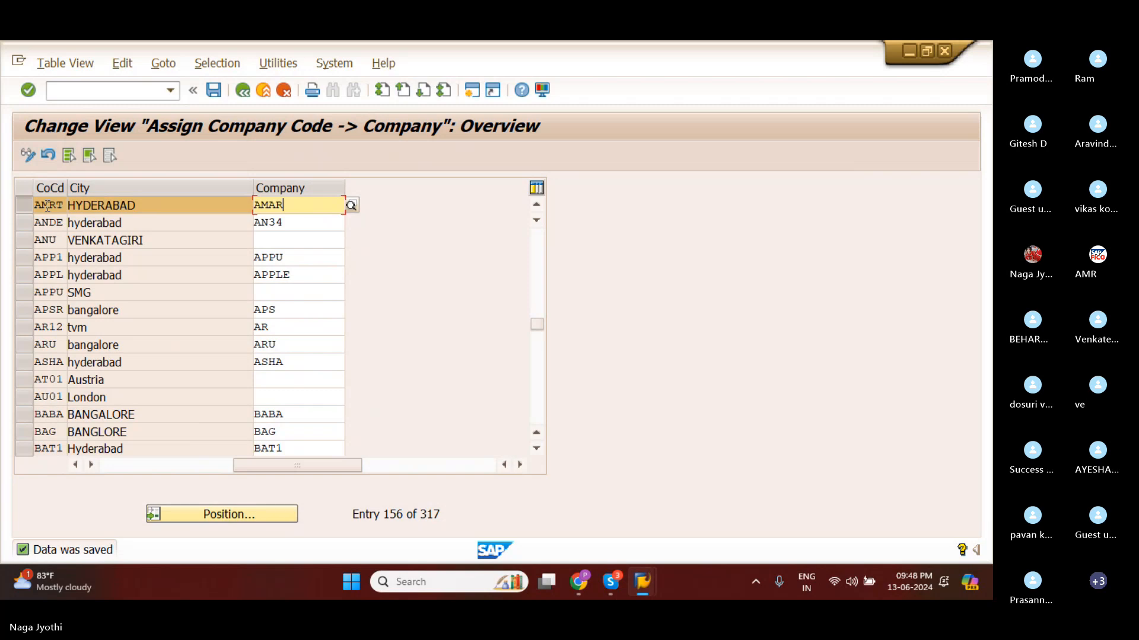
# Switch to the Skype window and show the slide on the differences between company and company code in SAP.
pyautogui.moveTo(611, 581)
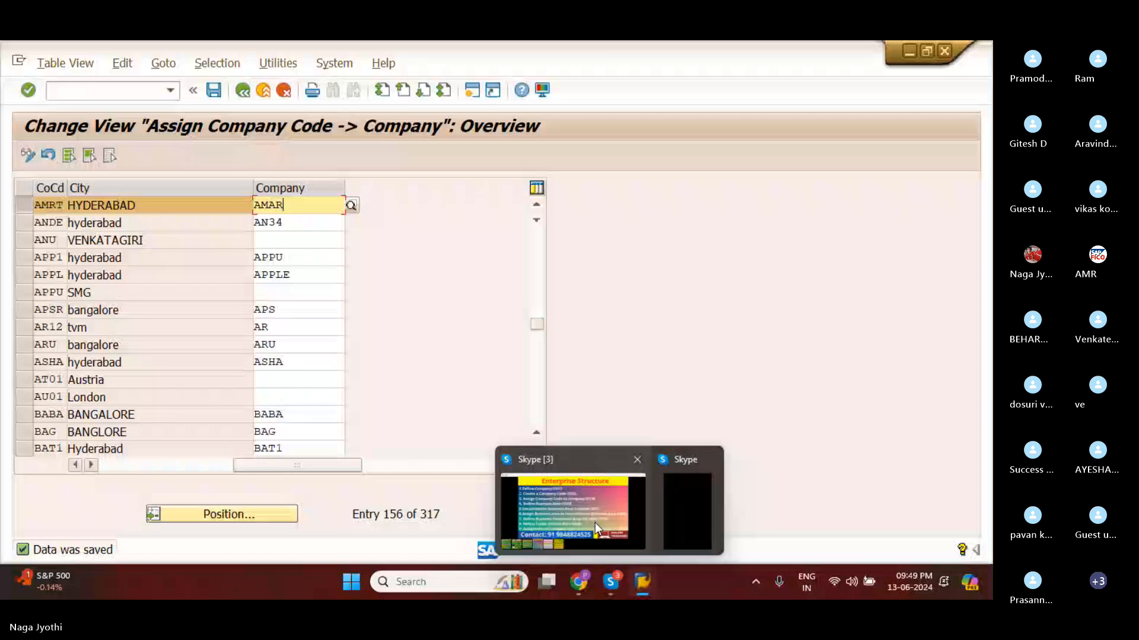
pyautogui.click(595, 528)
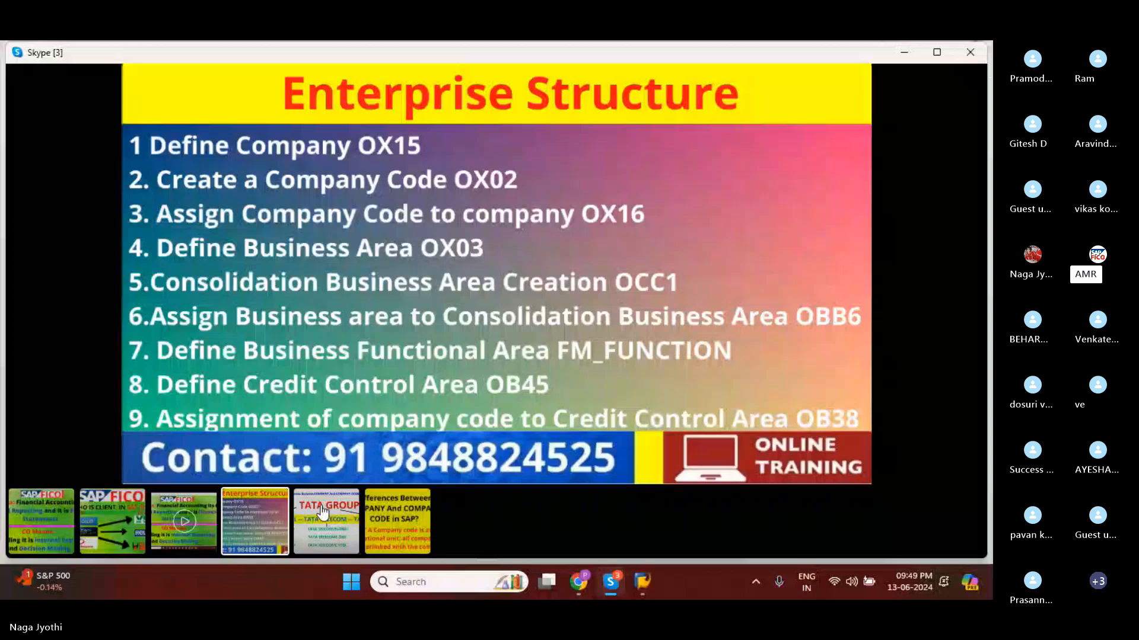
pyautogui.click(390, 518)
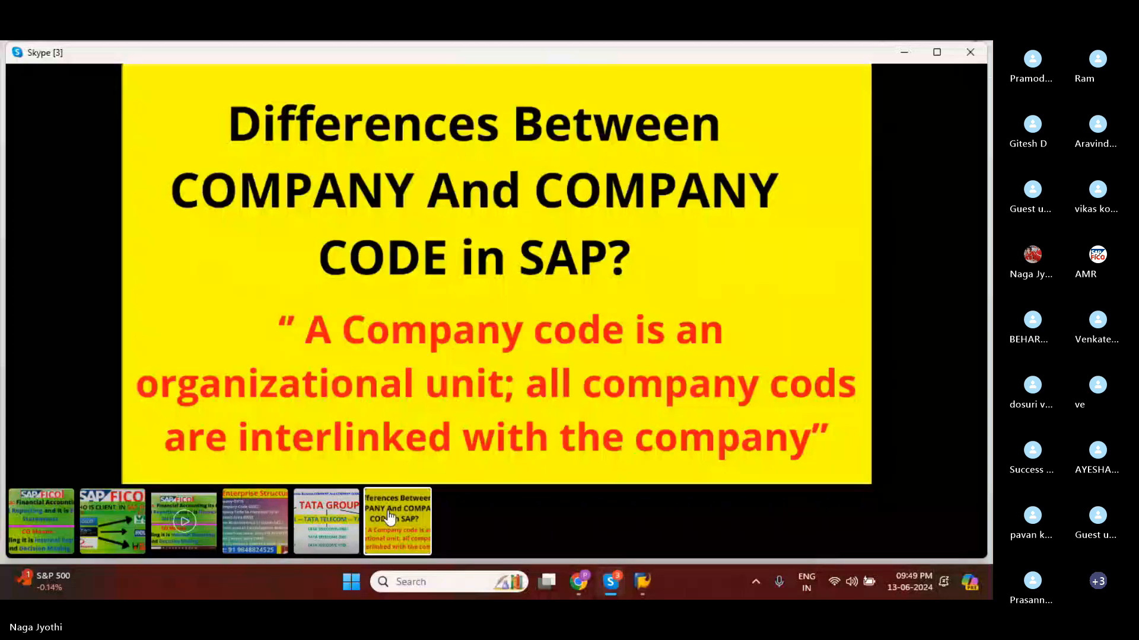
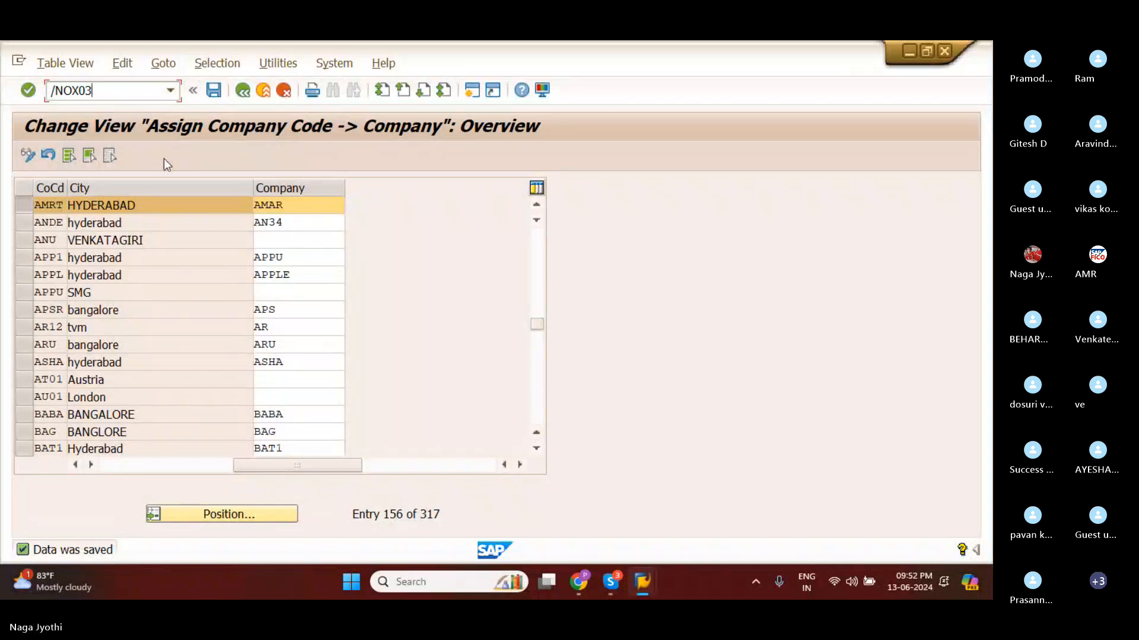
# Try to open transaction SPRO in place of OX03, and close the connection error dialog.
pyautogui.press('BackSpace')
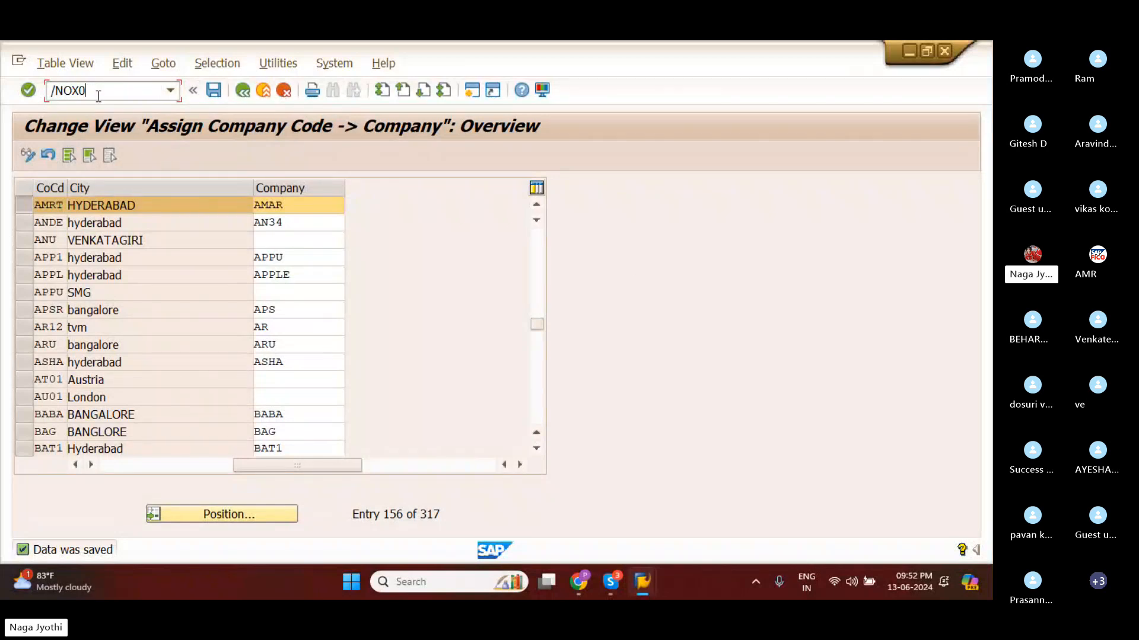
pyautogui.press('BackSpace')
pyautogui.press('BackSpace')
pyautogui.press('BackSpace')
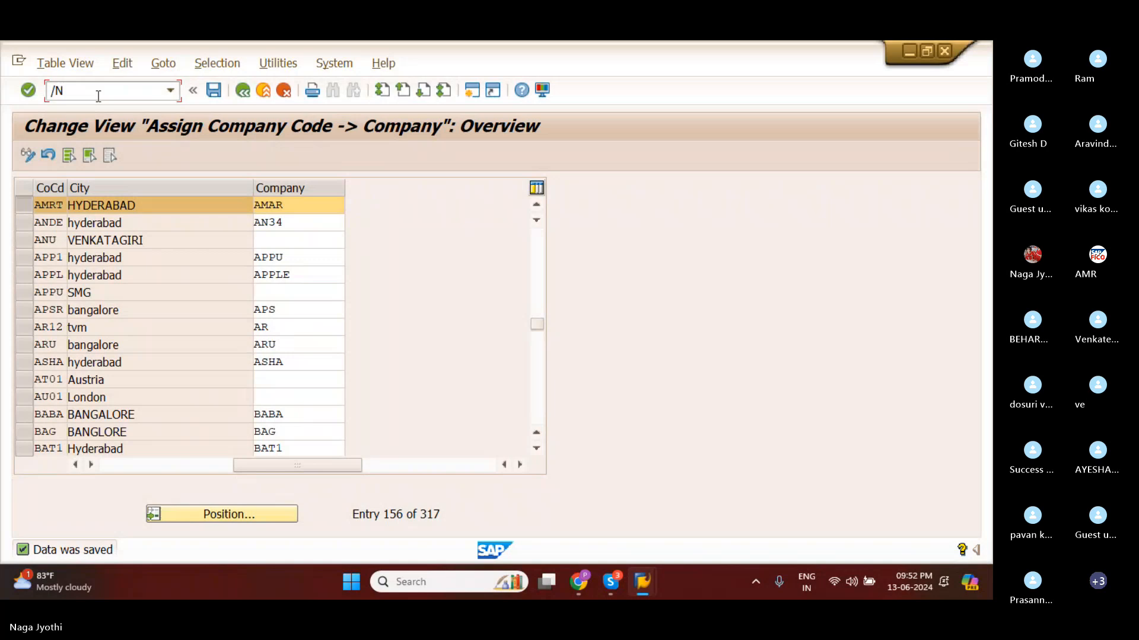
pyautogui.write('SPRO')
pyautogui.press('Return')
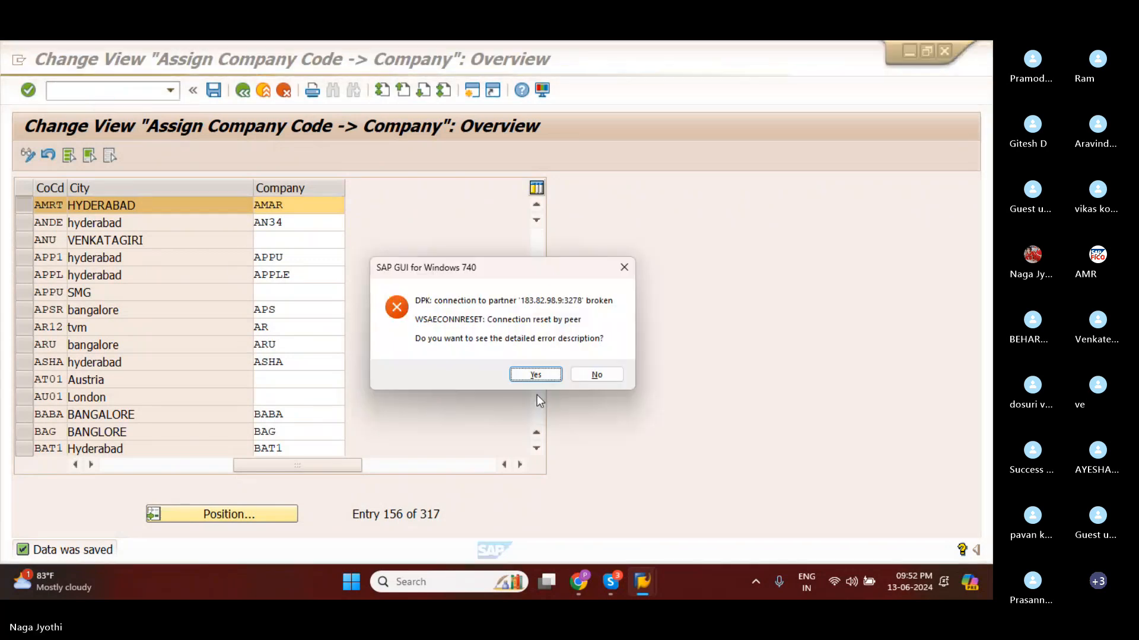
pyautogui.click(536, 375)
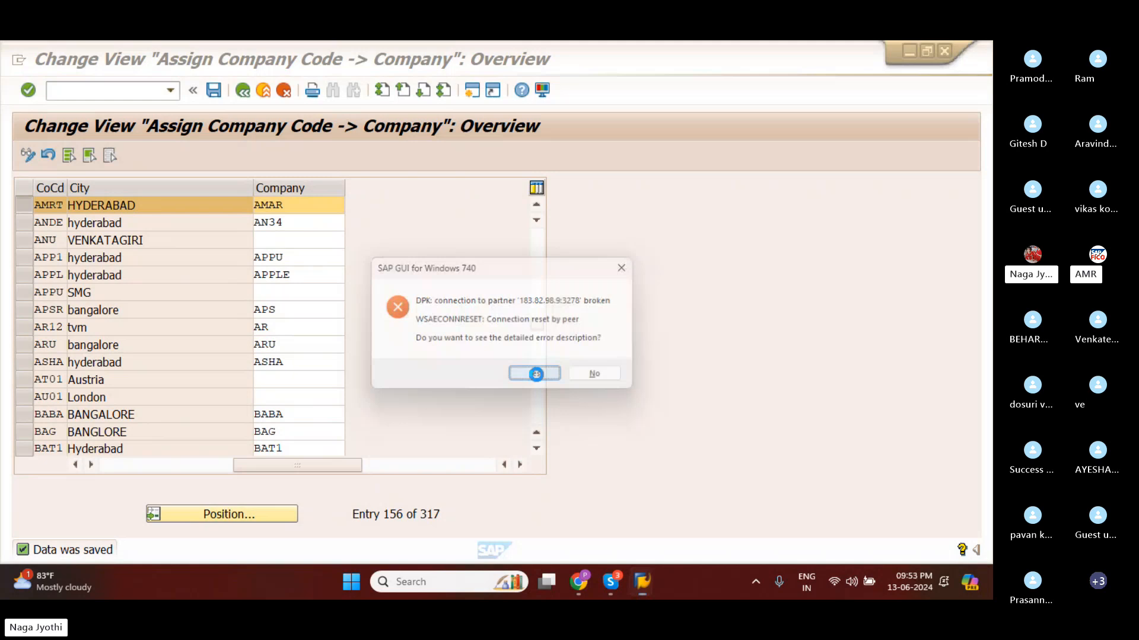
pyautogui.click(600, 426)
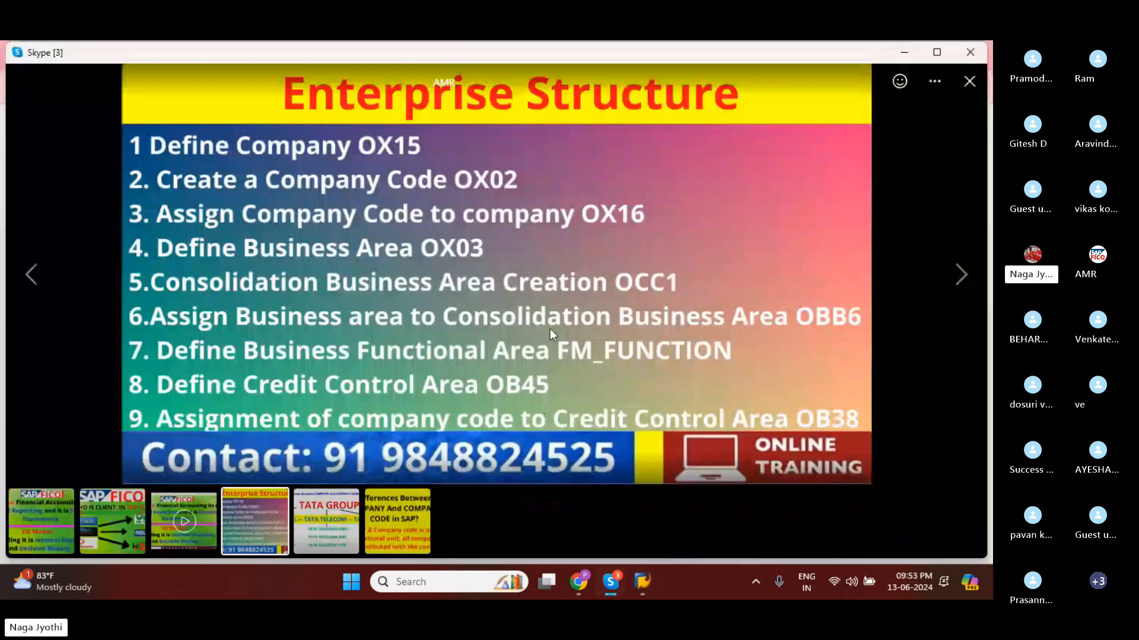
# Switch to SAP Logon and open the logon screen of the EH7 system.
pyautogui.click(646, 593)
pyautogui.rightClick(332, 121)
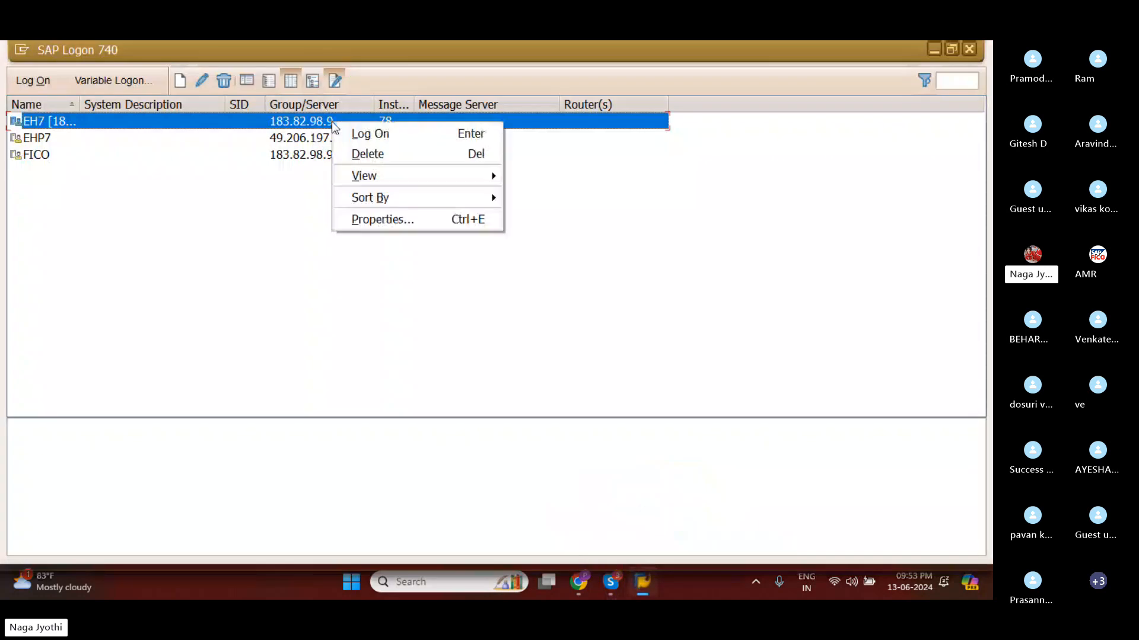
pyautogui.click(338, 127)
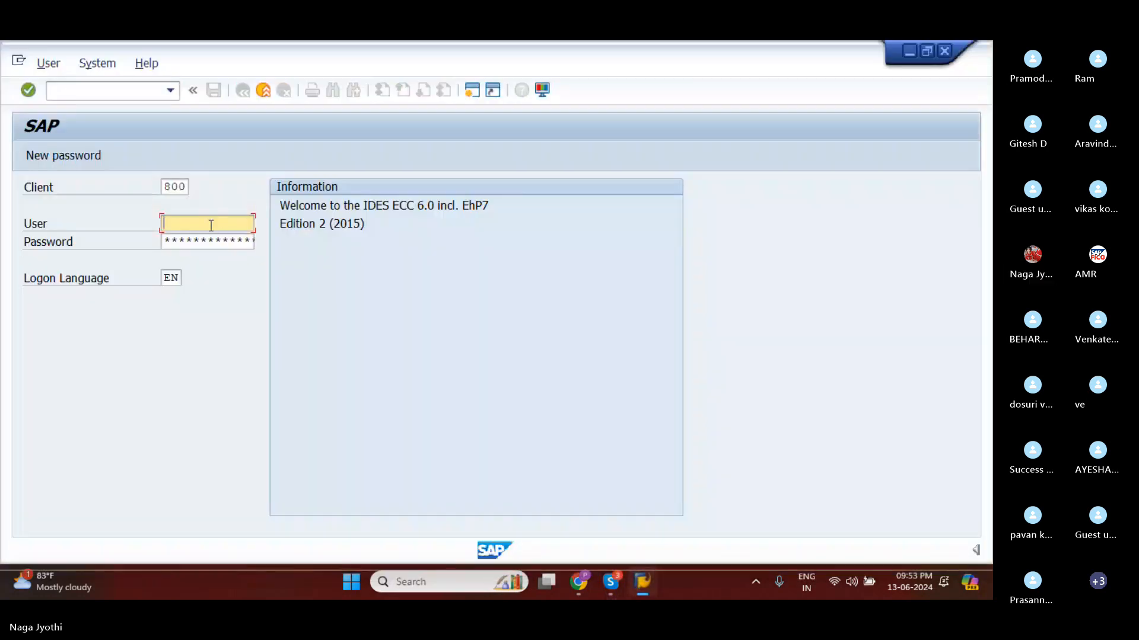
# Log on to client 800 with the user ID and account password, choosing to continue and end any other logons in the system.
pyautogui.write('78')
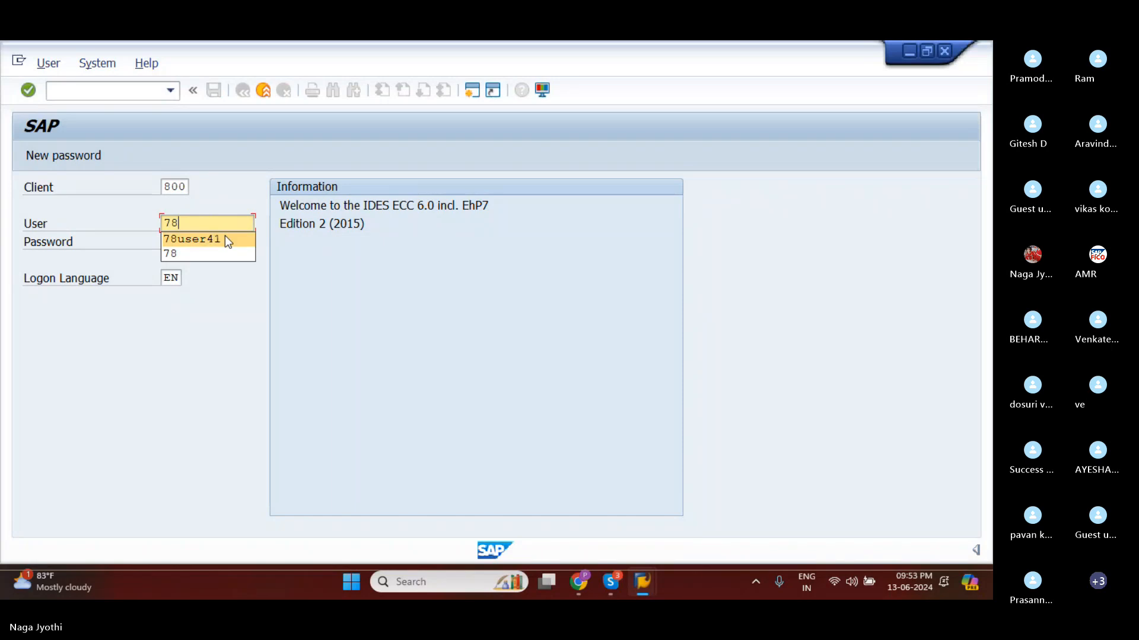
pyautogui.click(226, 236)
pyautogui.click(226, 236)
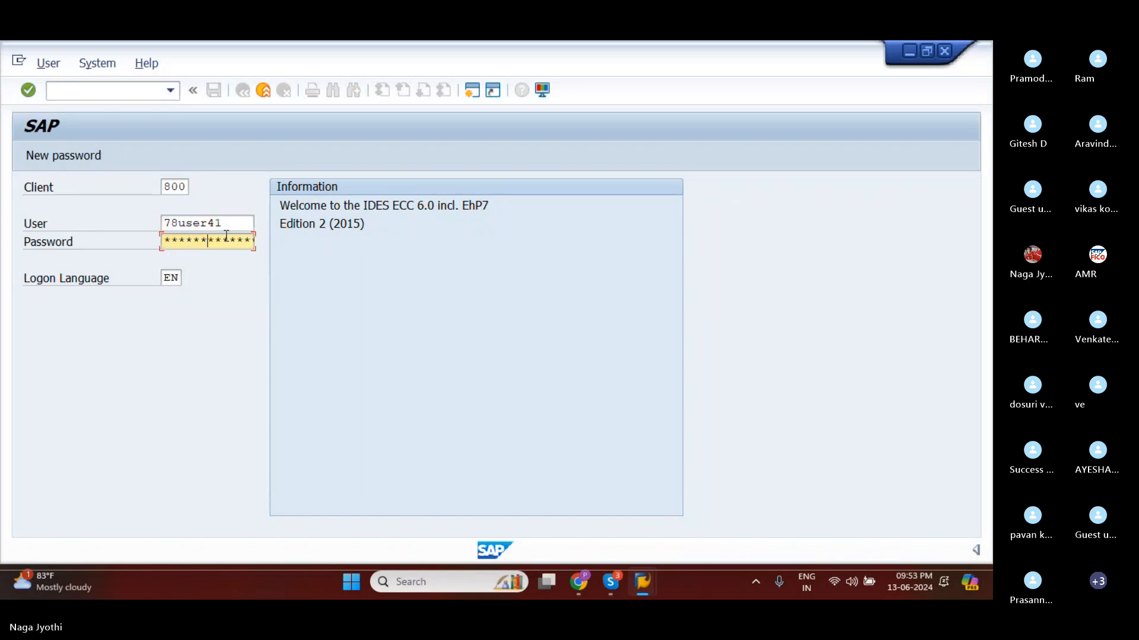
pyautogui.press('Return')
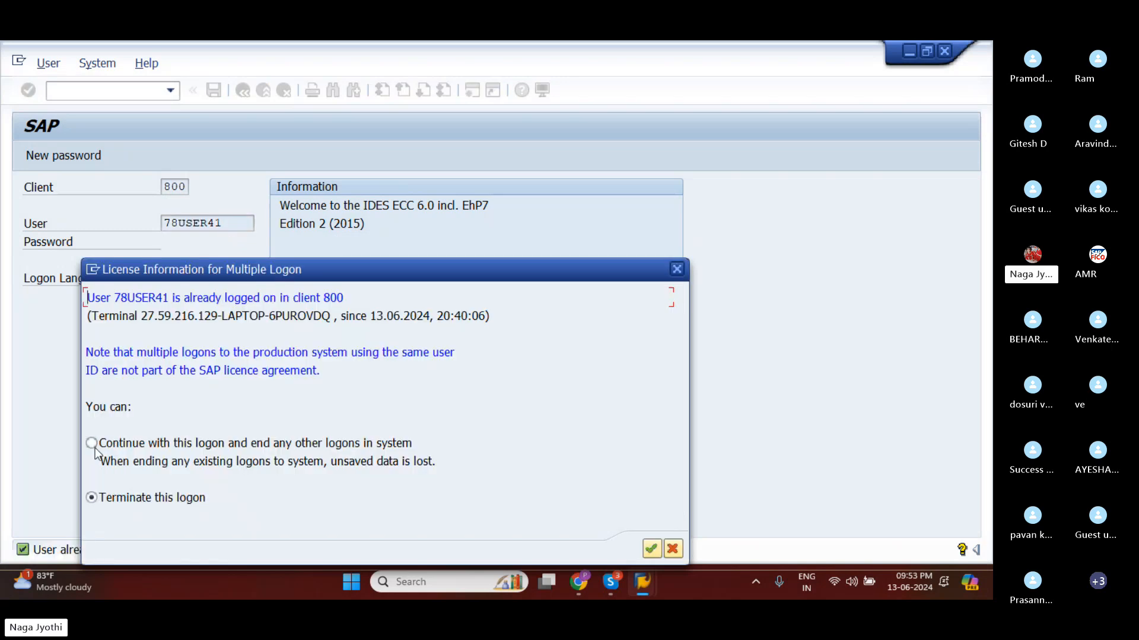
pyautogui.click(91, 444)
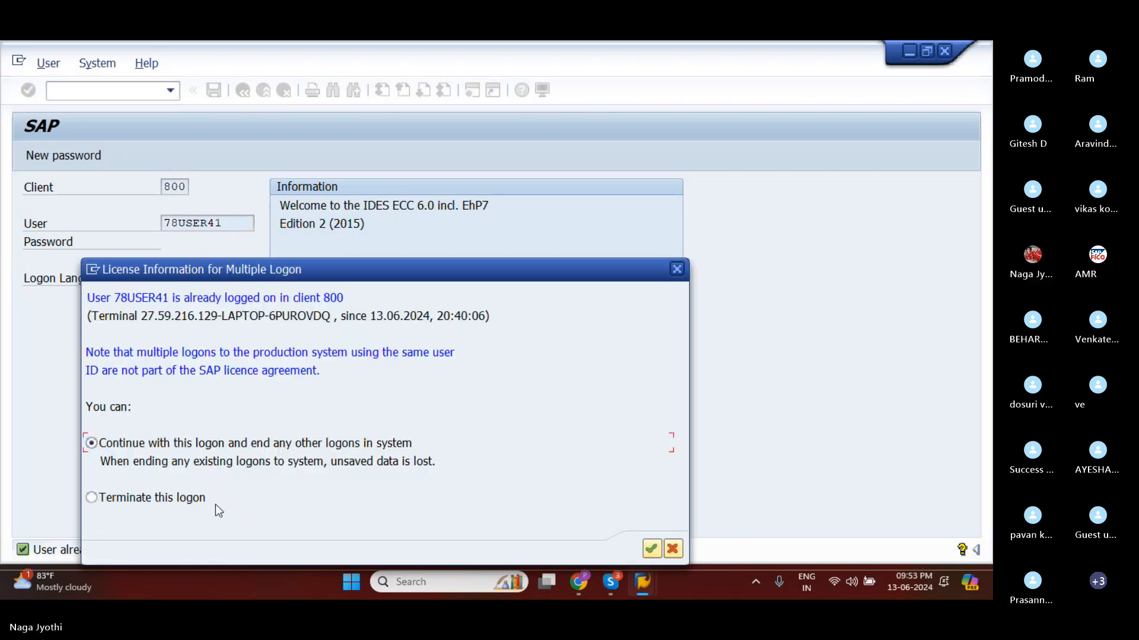
pyautogui.click(651, 549)
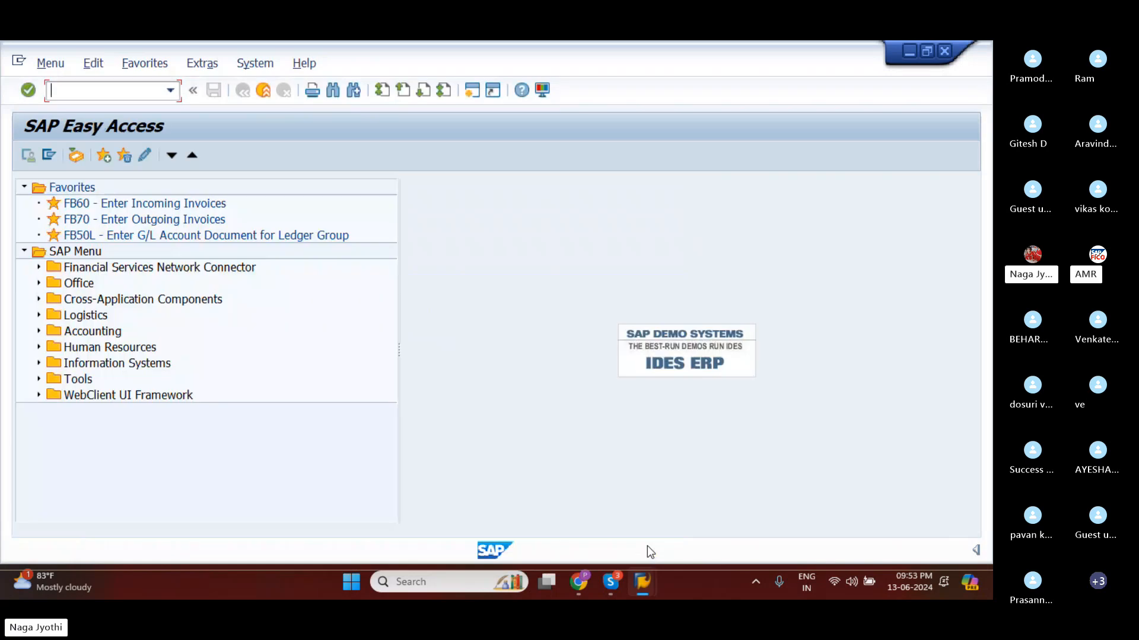
# Open the SAP Customizing Implementation Guide through transaction SPRO.
pyautogui.write('/NS')
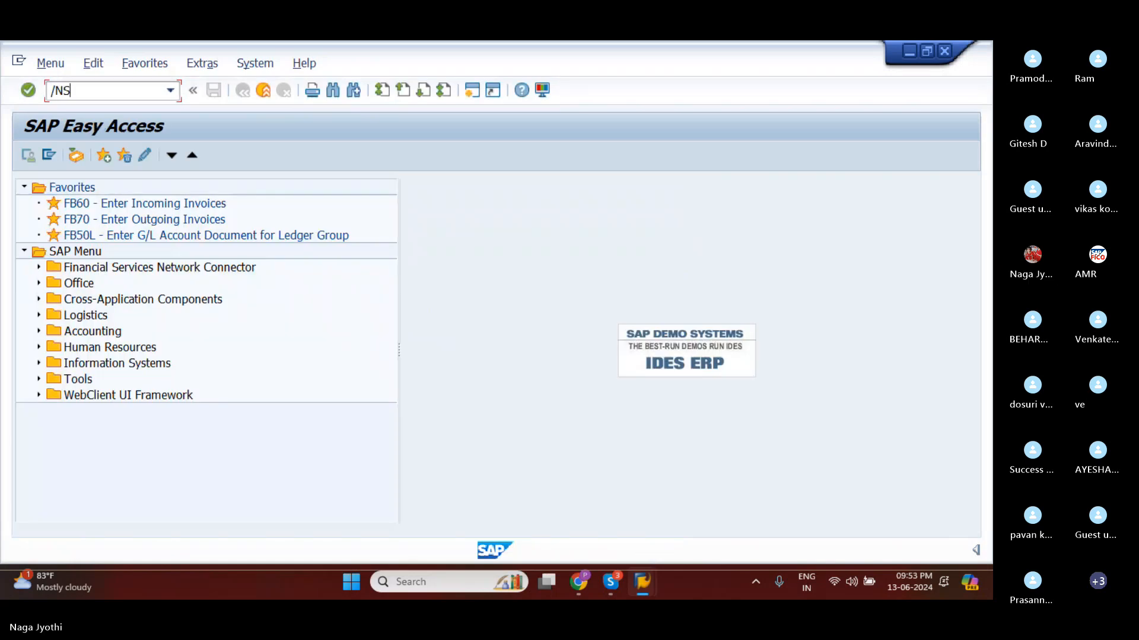
pyautogui.write('PRO')
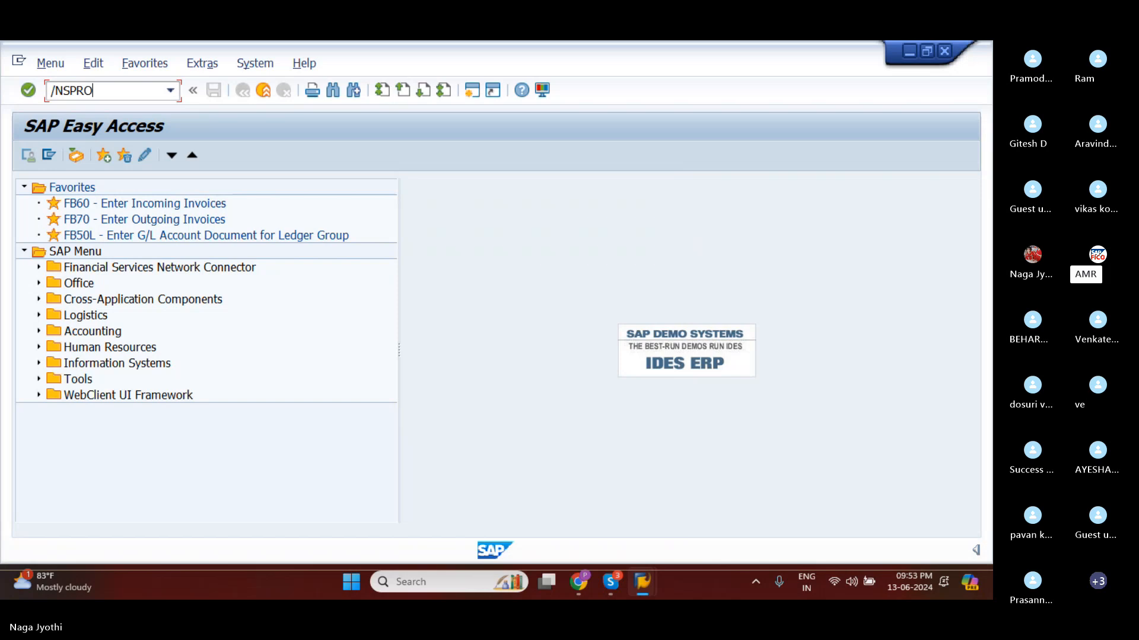
pyautogui.press('Return')
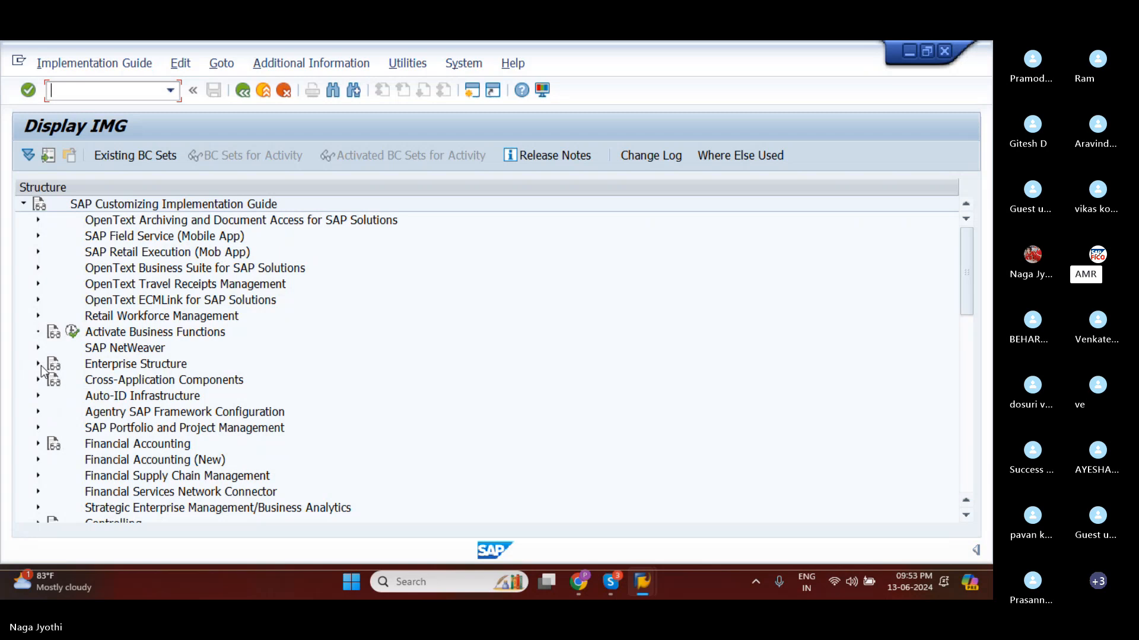
# Open the Define Business Area activity under Enterprise Structure, Definition, Financial Accounting.
pyautogui.click(41, 365)
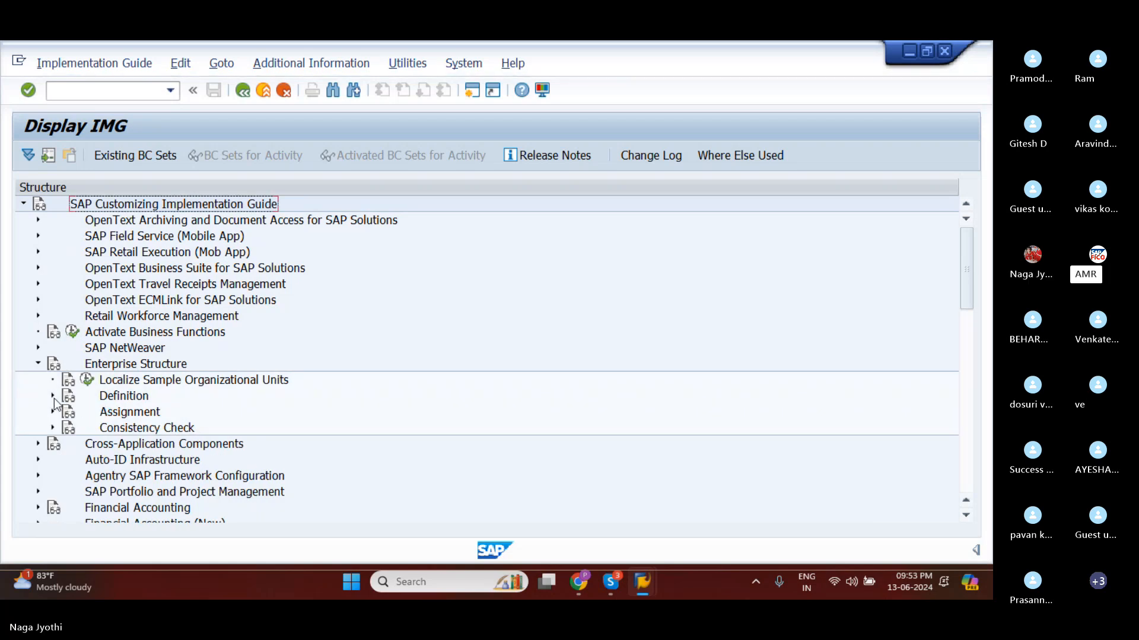
pyautogui.click(54, 397)
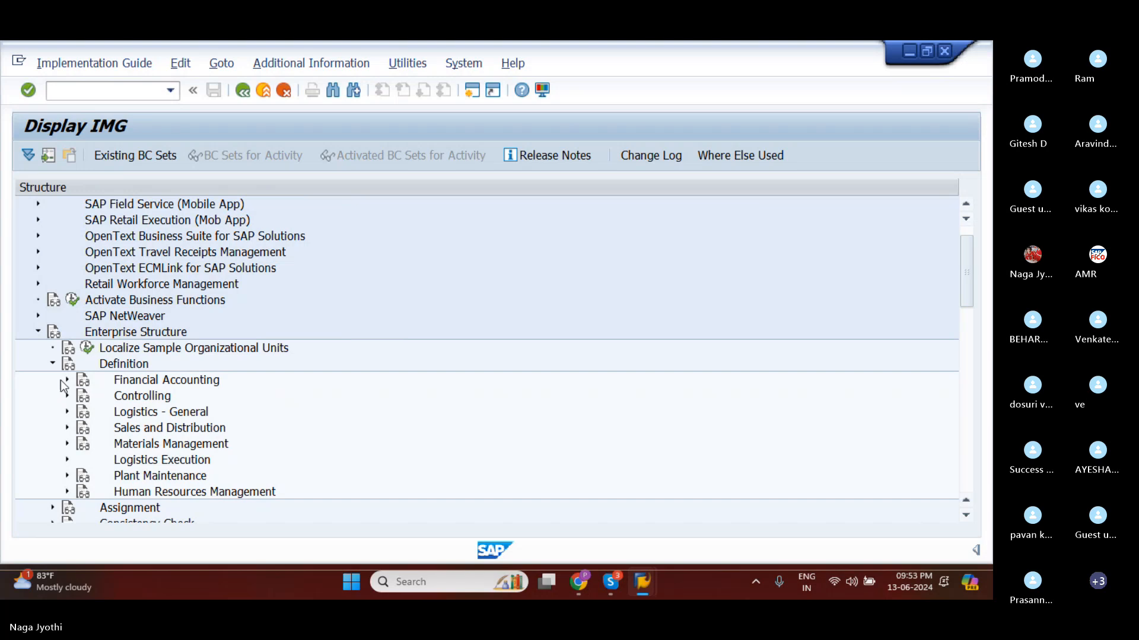
pyautogui.click(68, 382)
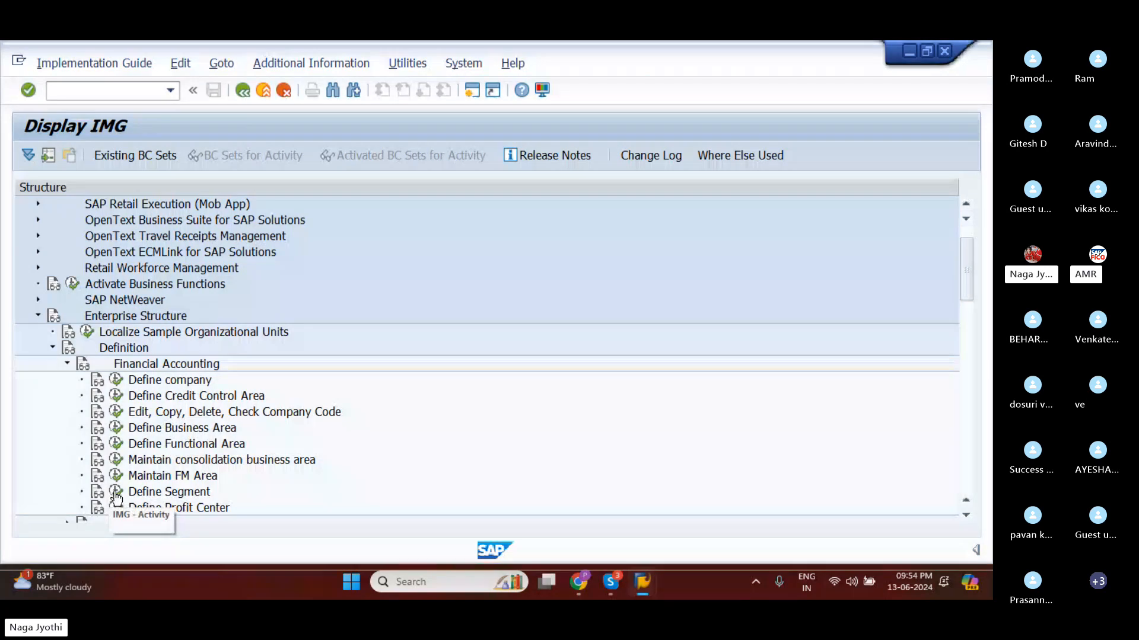
pyautogui.click(118, 427)
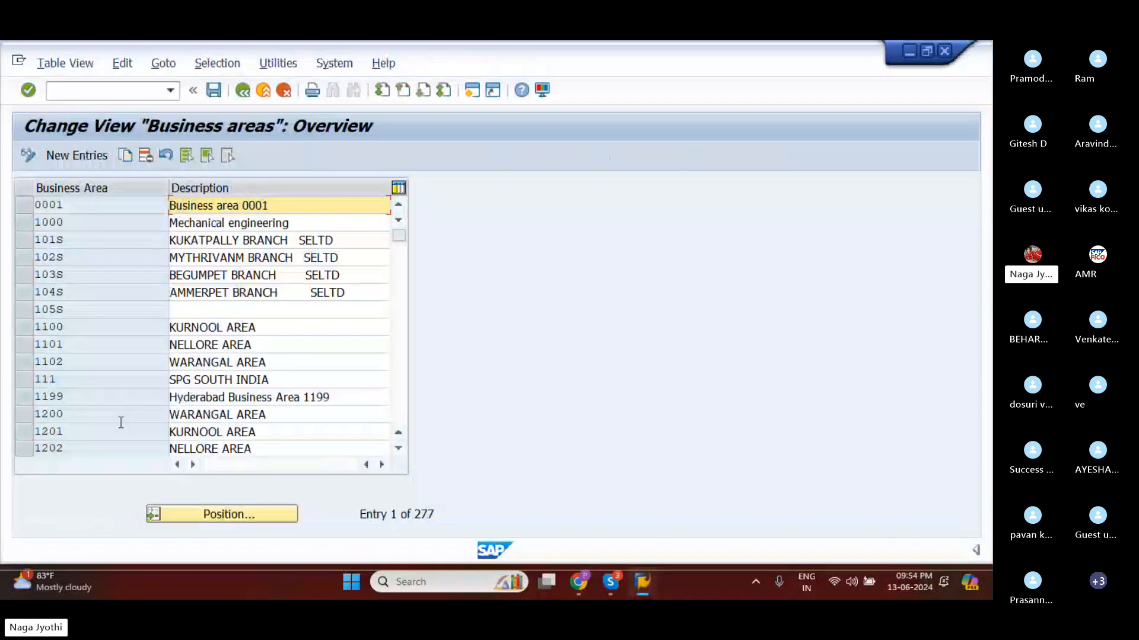
# Start new business area entries and enter the code AMR1 in the first row.
pyautogui.click(76, 157)
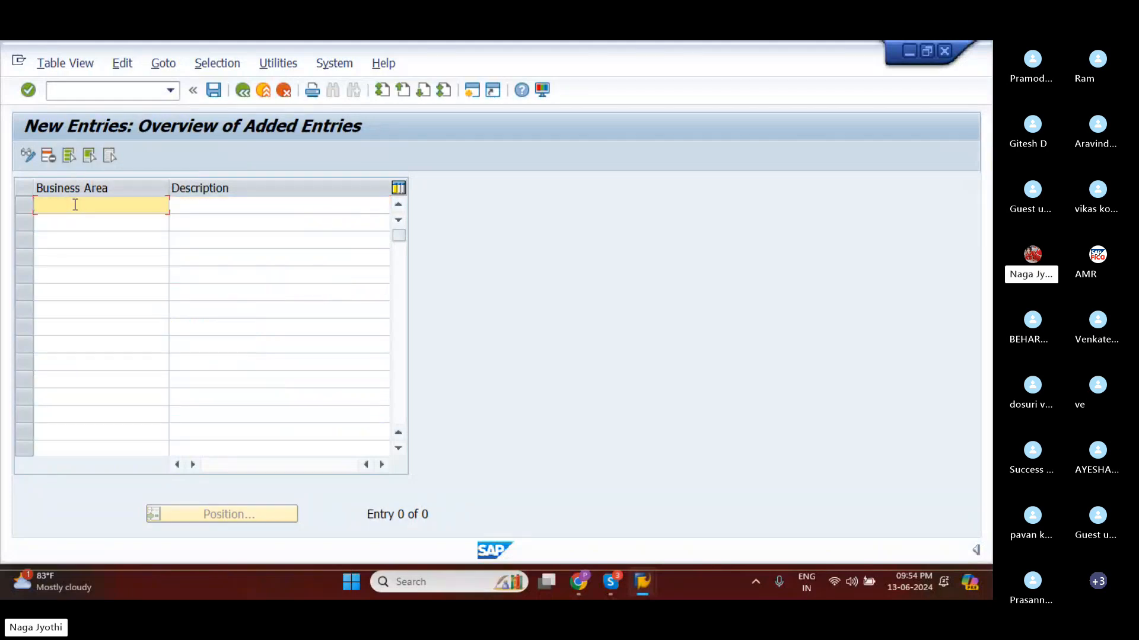
pyautogui.write('AM')
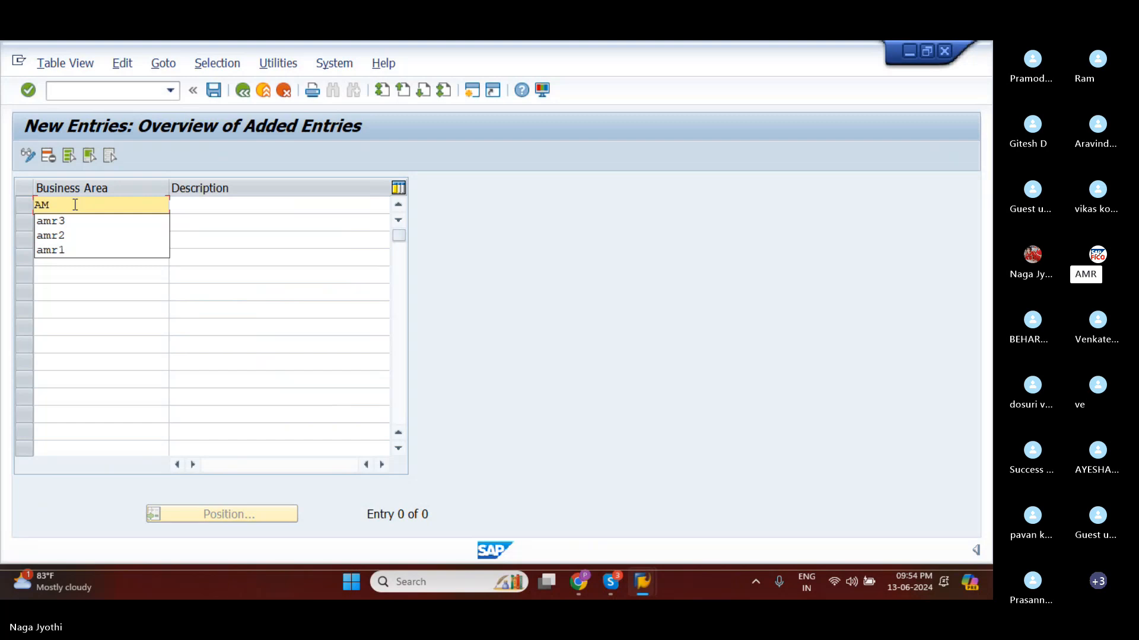
pyautogui.write('R1')
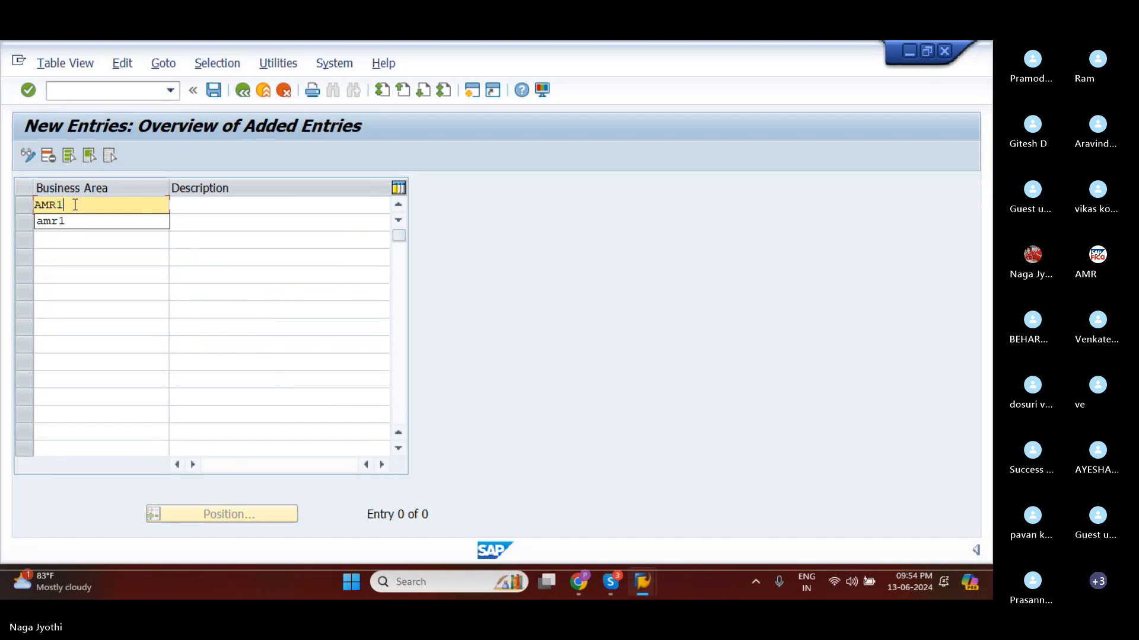
# Enter HYDERABAD BRANCH as the description of business area AMR1.
pyautogui.click(183, 201)
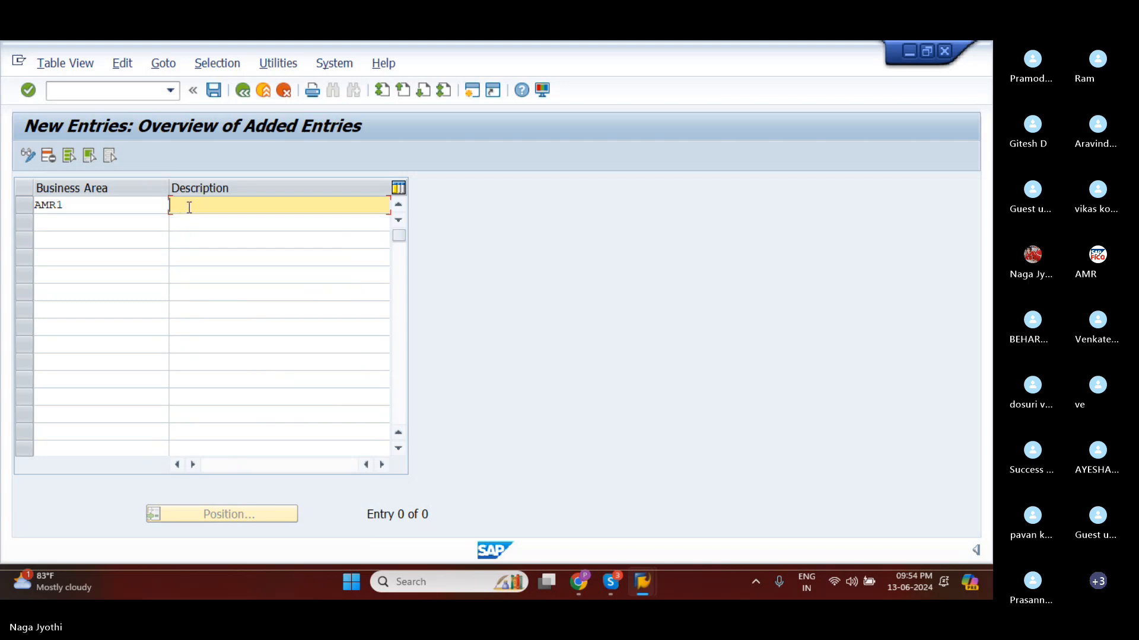
pyautogui.write('HYDERABAD BRA')
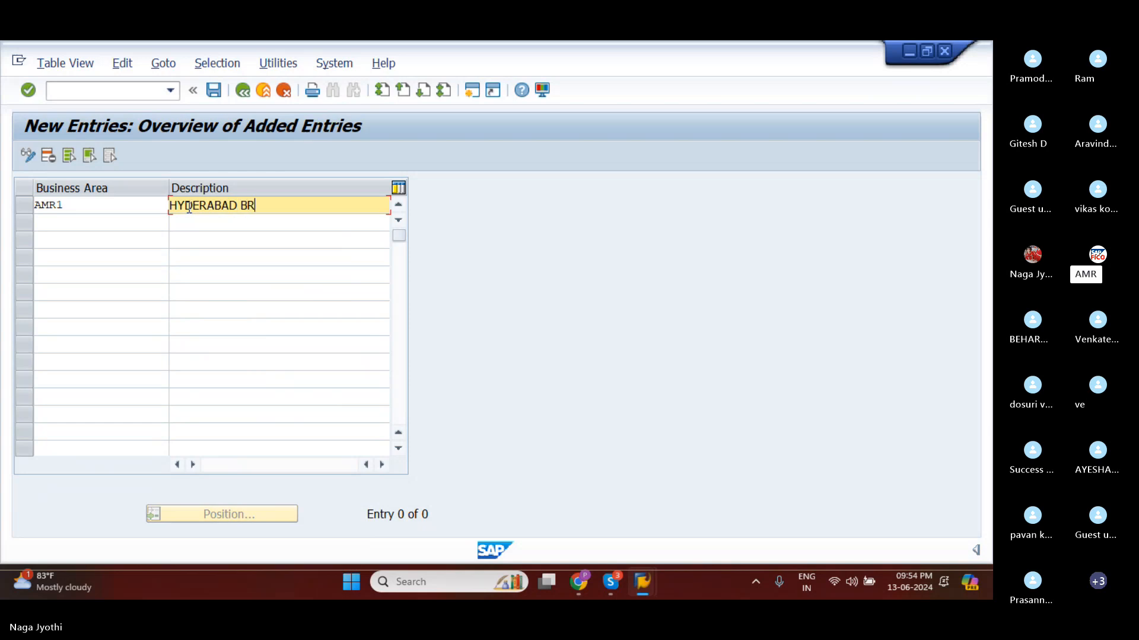
pyautogui.press('BackSpace')
pyautogui.press('BackSpace')
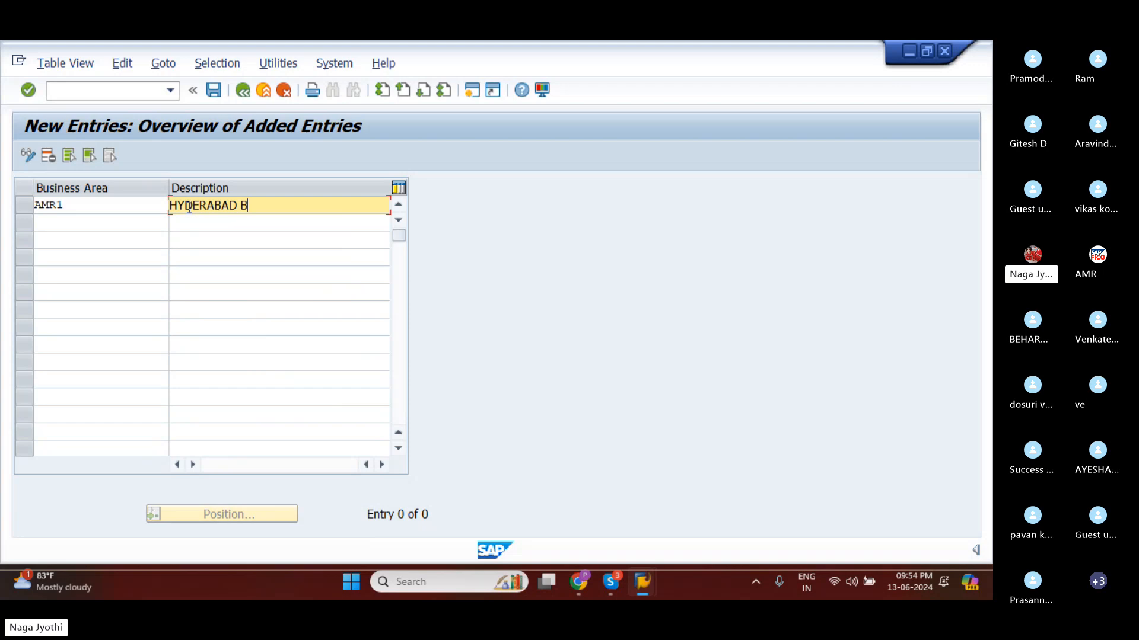
pyautogui.write('RNCH')
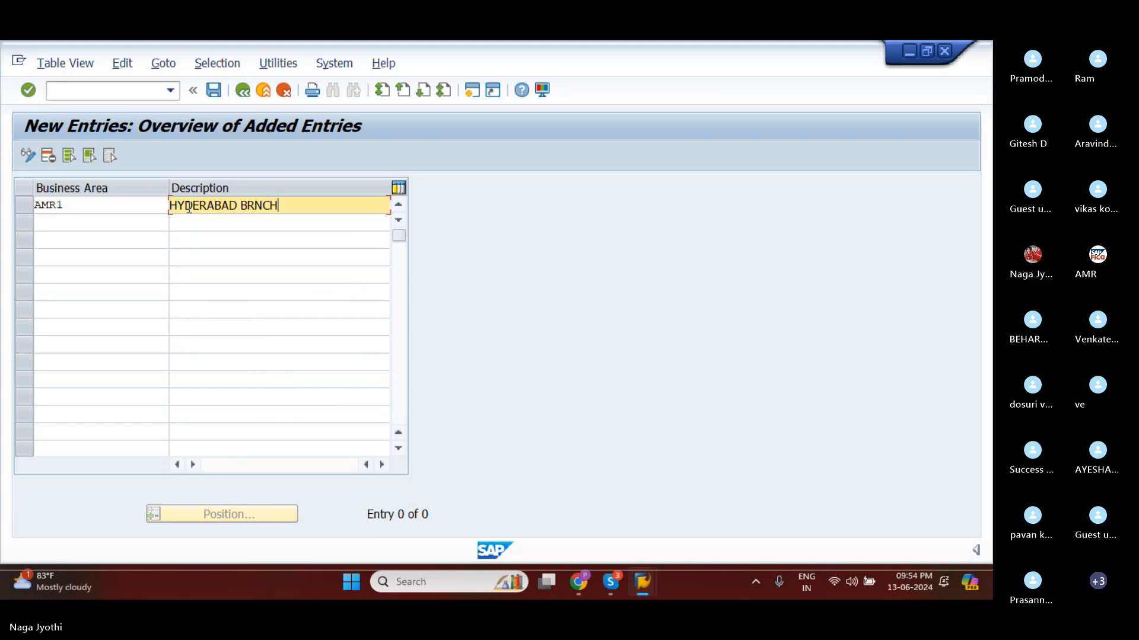
pyautogui.press('BackSpace')
pyautogui.press('BackSpace')
pyautogui.press('BackSpace')
pyautogui.write('A')
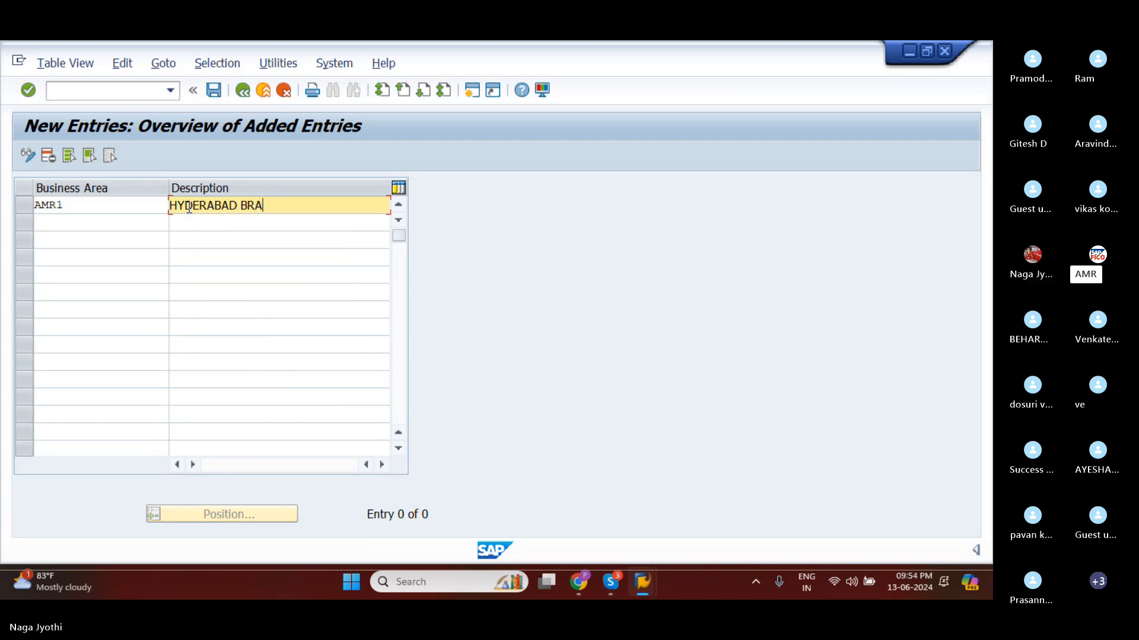
pyautogui.write('NCH')
# Add a second business area AMR2 with the description BANGALORE.
pyautogui.click(102, 222)
pyautogui.write('AM')
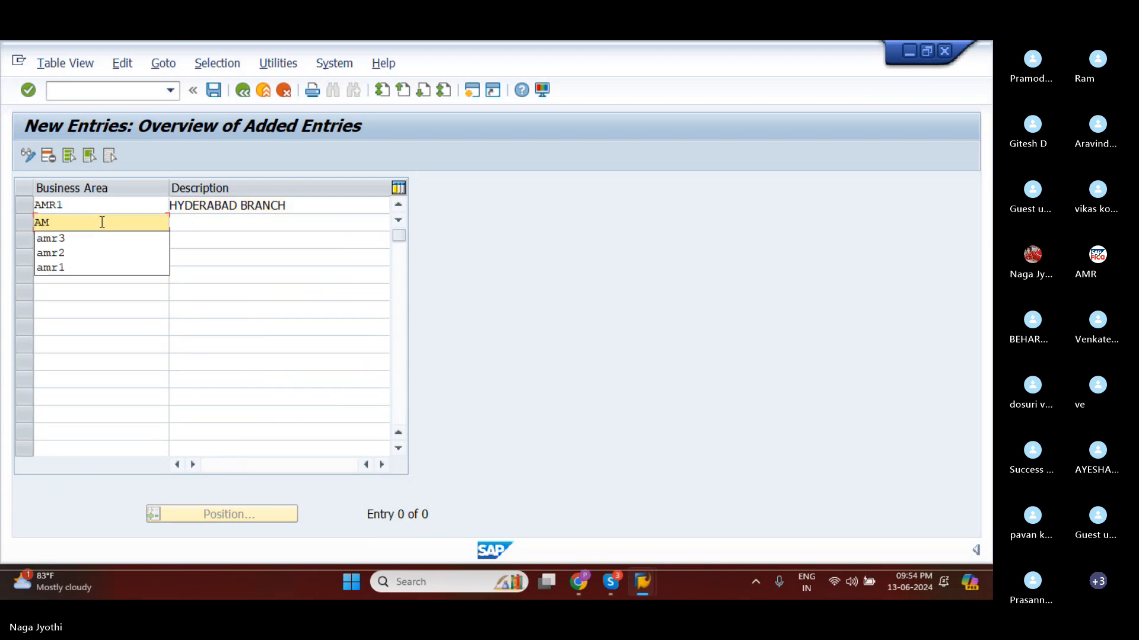
pyautogui.write('R2')
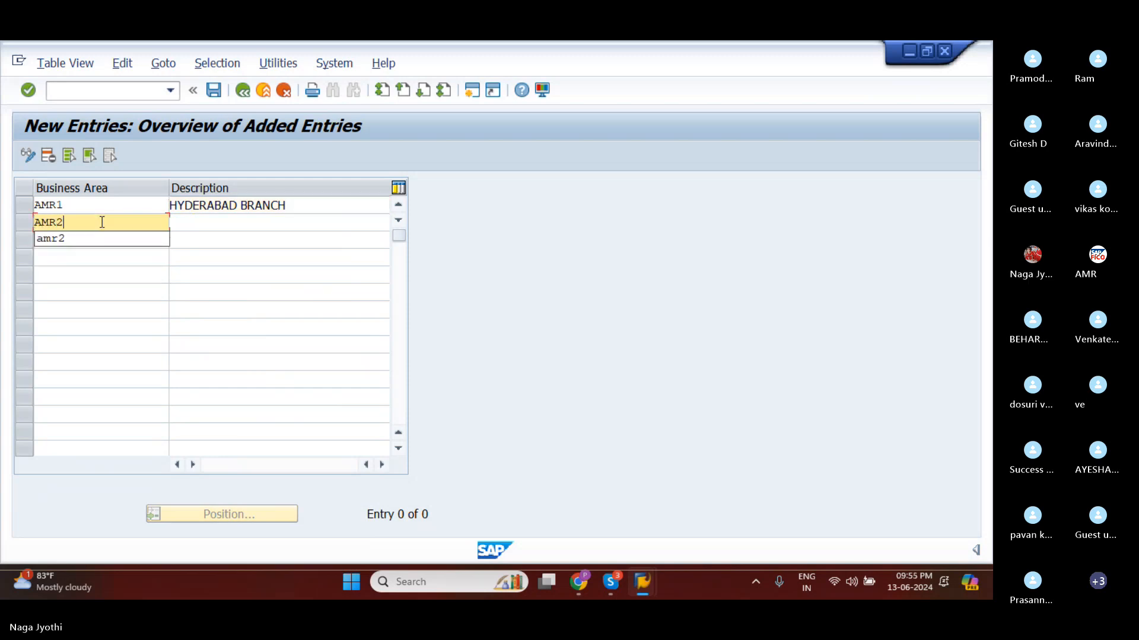
pyautogui.click(204, 224)
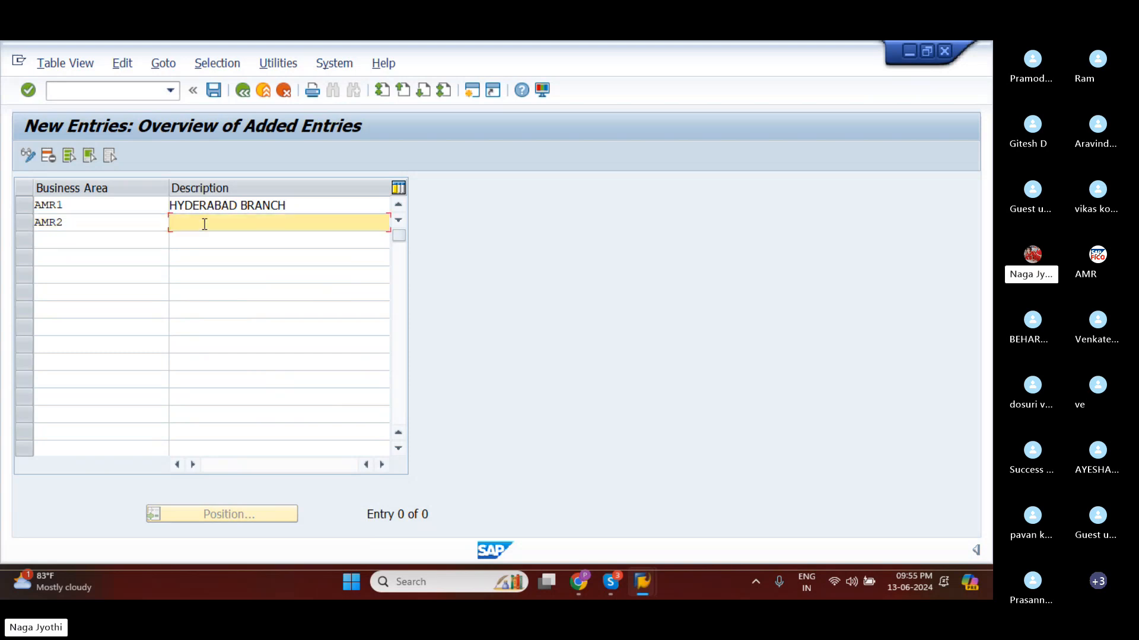
pyautogui.write('BAN')
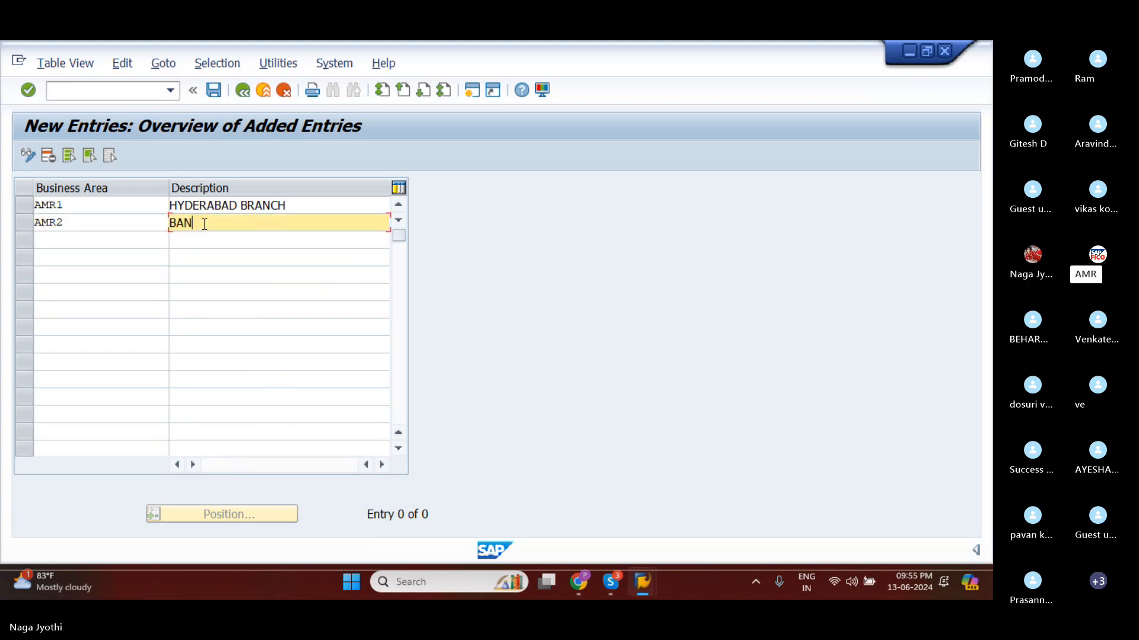
pyautogui.write('GA')
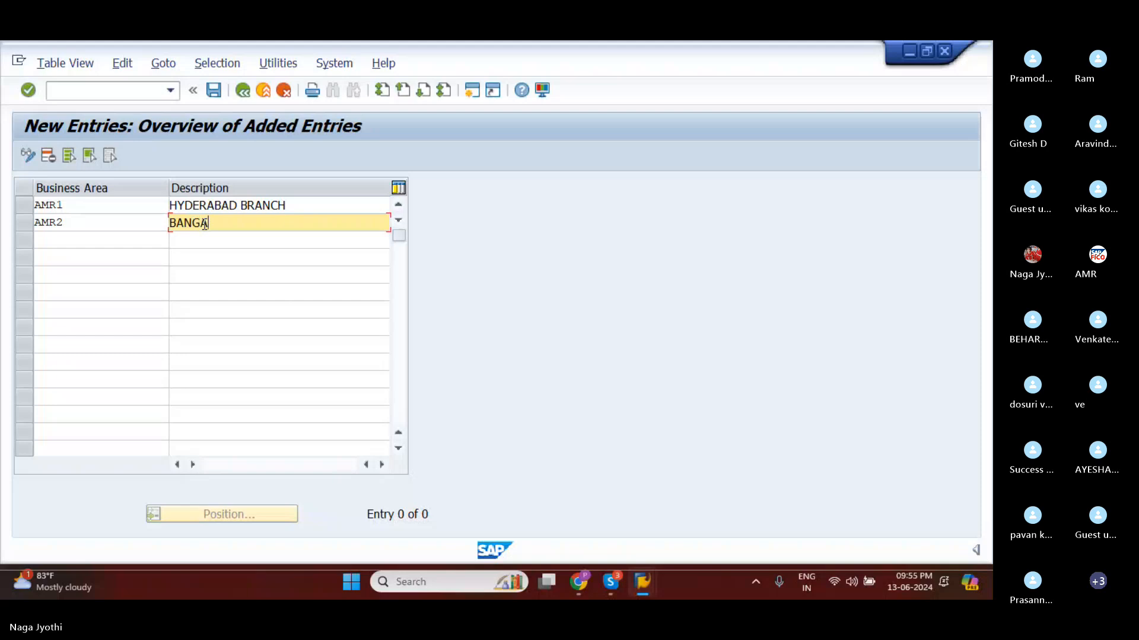
pyautogui.write('LORE')
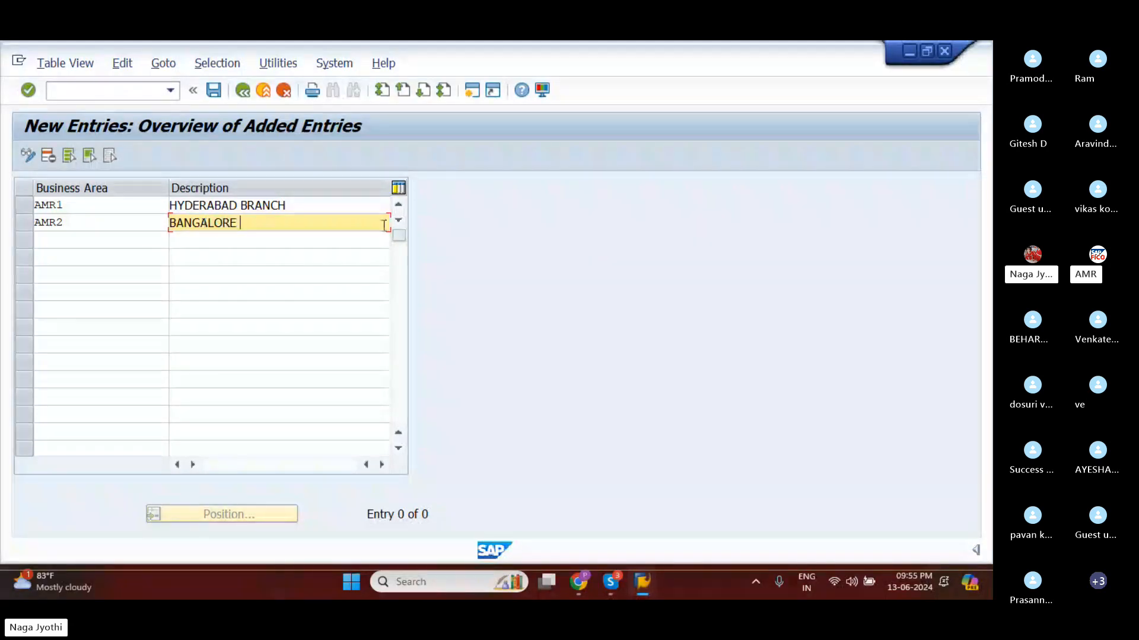
# Change the description of business area AMR1 to HYDERABAD BUSINESS AREA.
pyautogui.click(295, 209)
pyautogui.press('BackSpace')
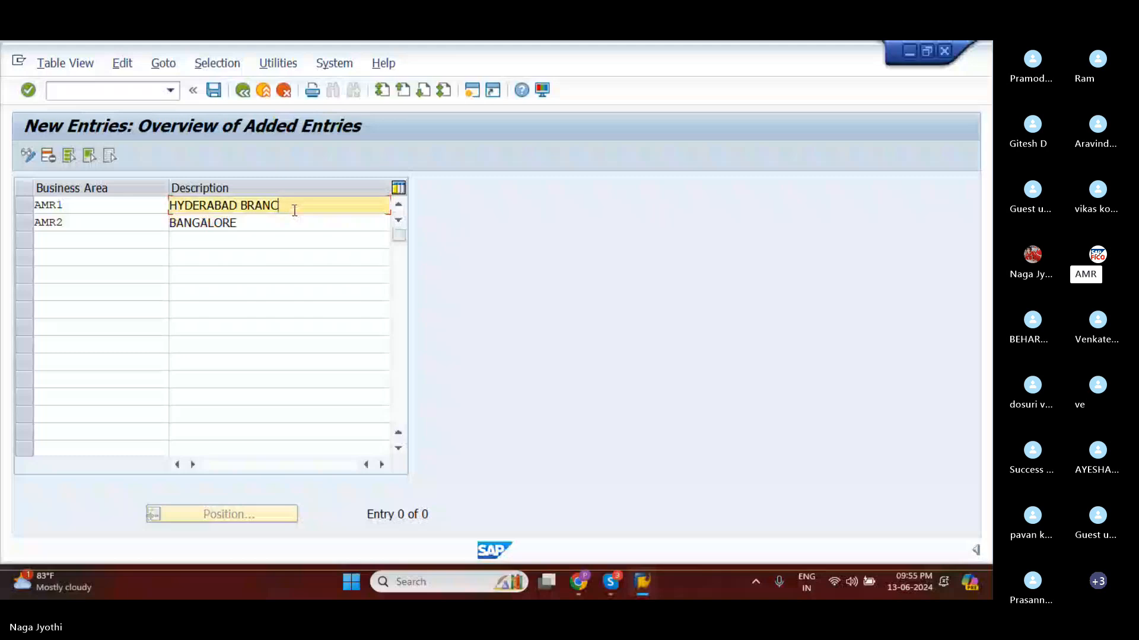
pyautogui.press('BackSpace')
pyautogui.press('BackSpace')
pyautogui.press('BackSpace')
pyautogui.press('BackSpace')
pyautogui.write('U')
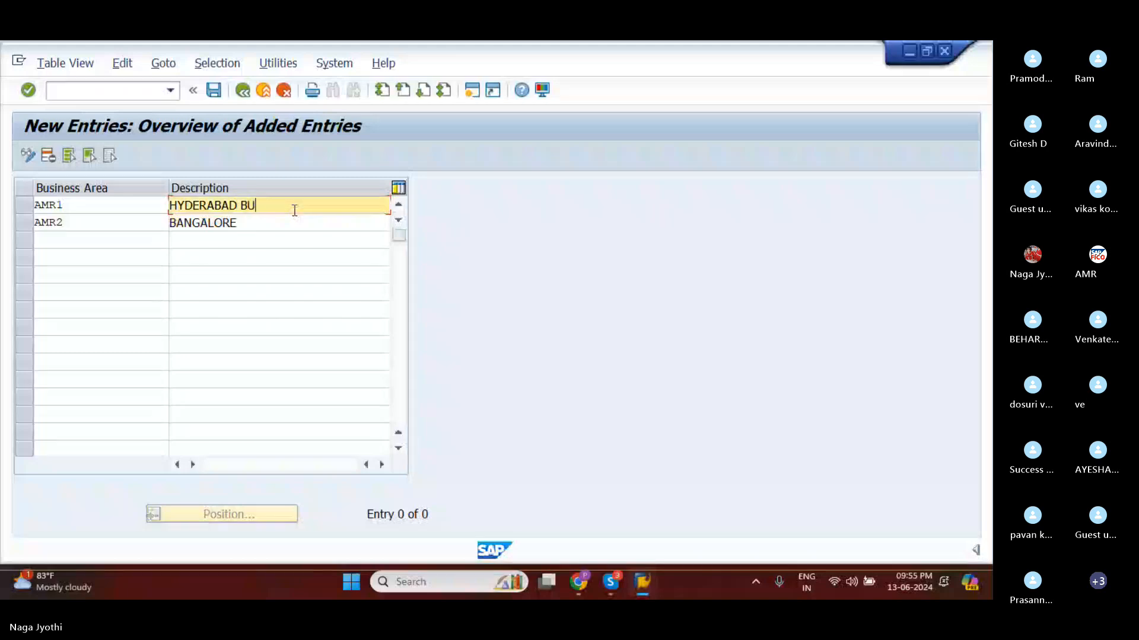
pyautogui.write('SINESS AREA')
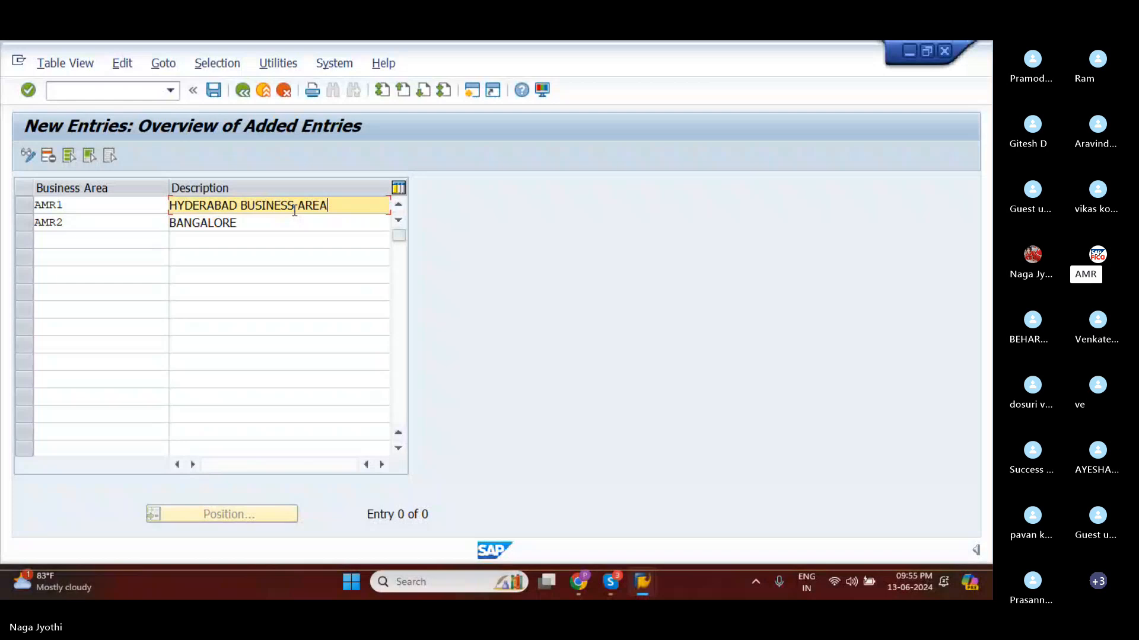
# Complete the description of AMR2 as BANGALORE BUSINESS AREA and save the new business areas.
pyautogui.click(286, 225)
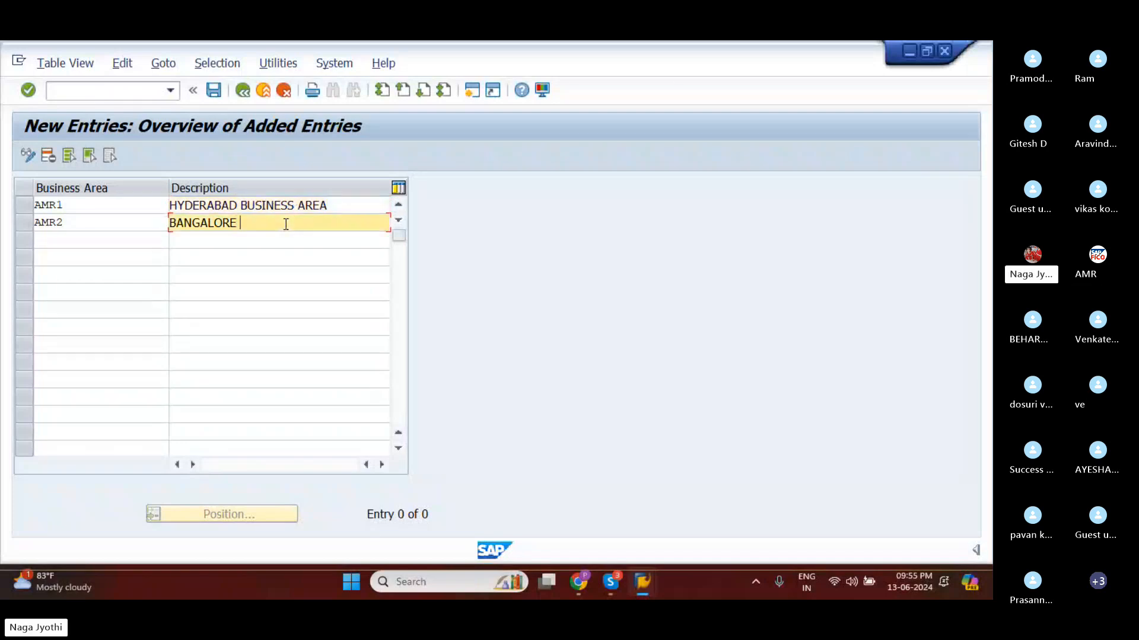
pyautogui.write('BU')
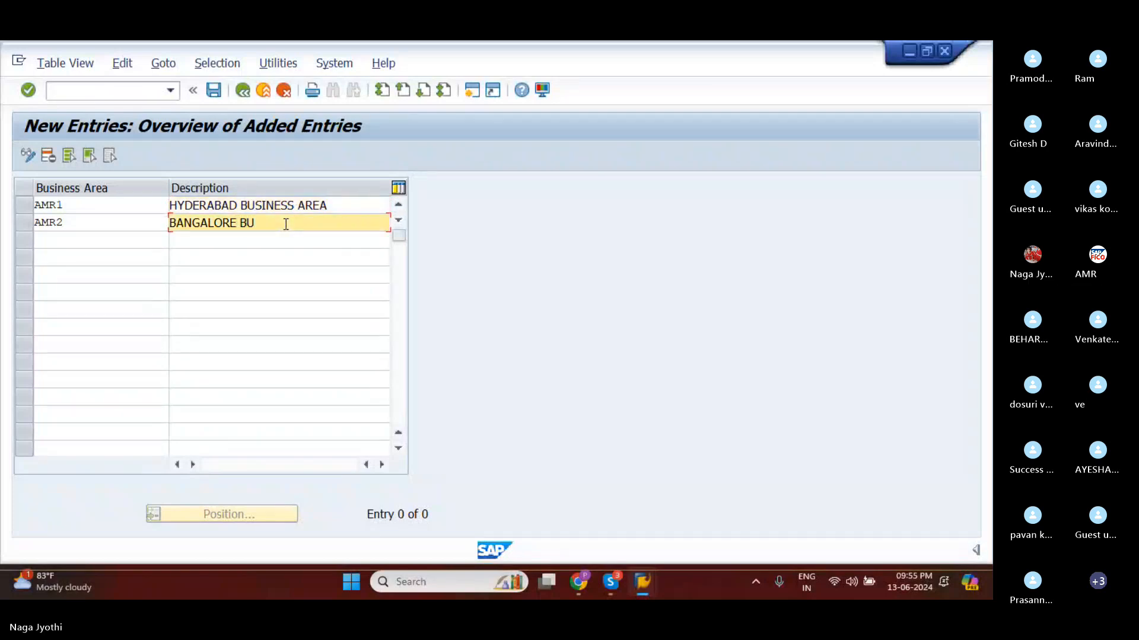
pyautogui.write('SINESS AREA')
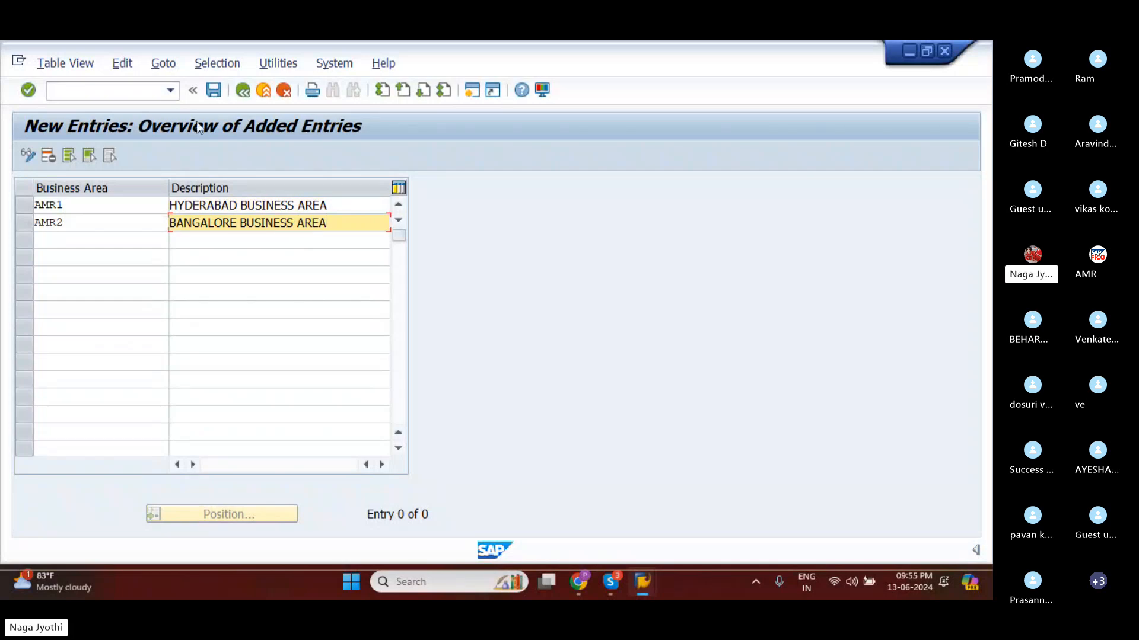
pyautogui.click(213, 91)
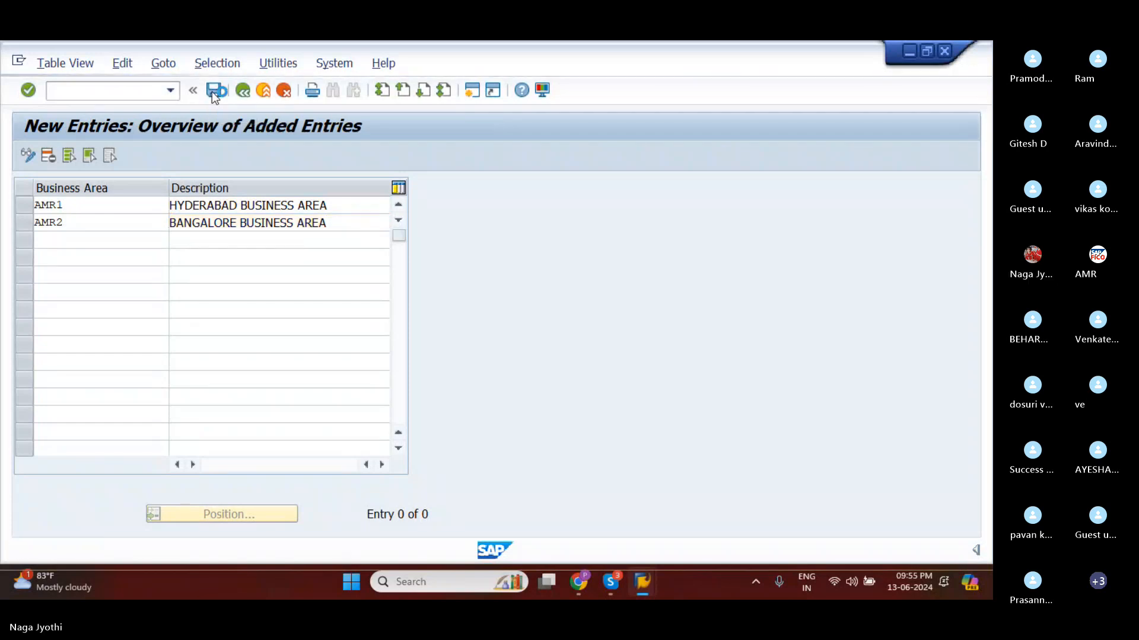